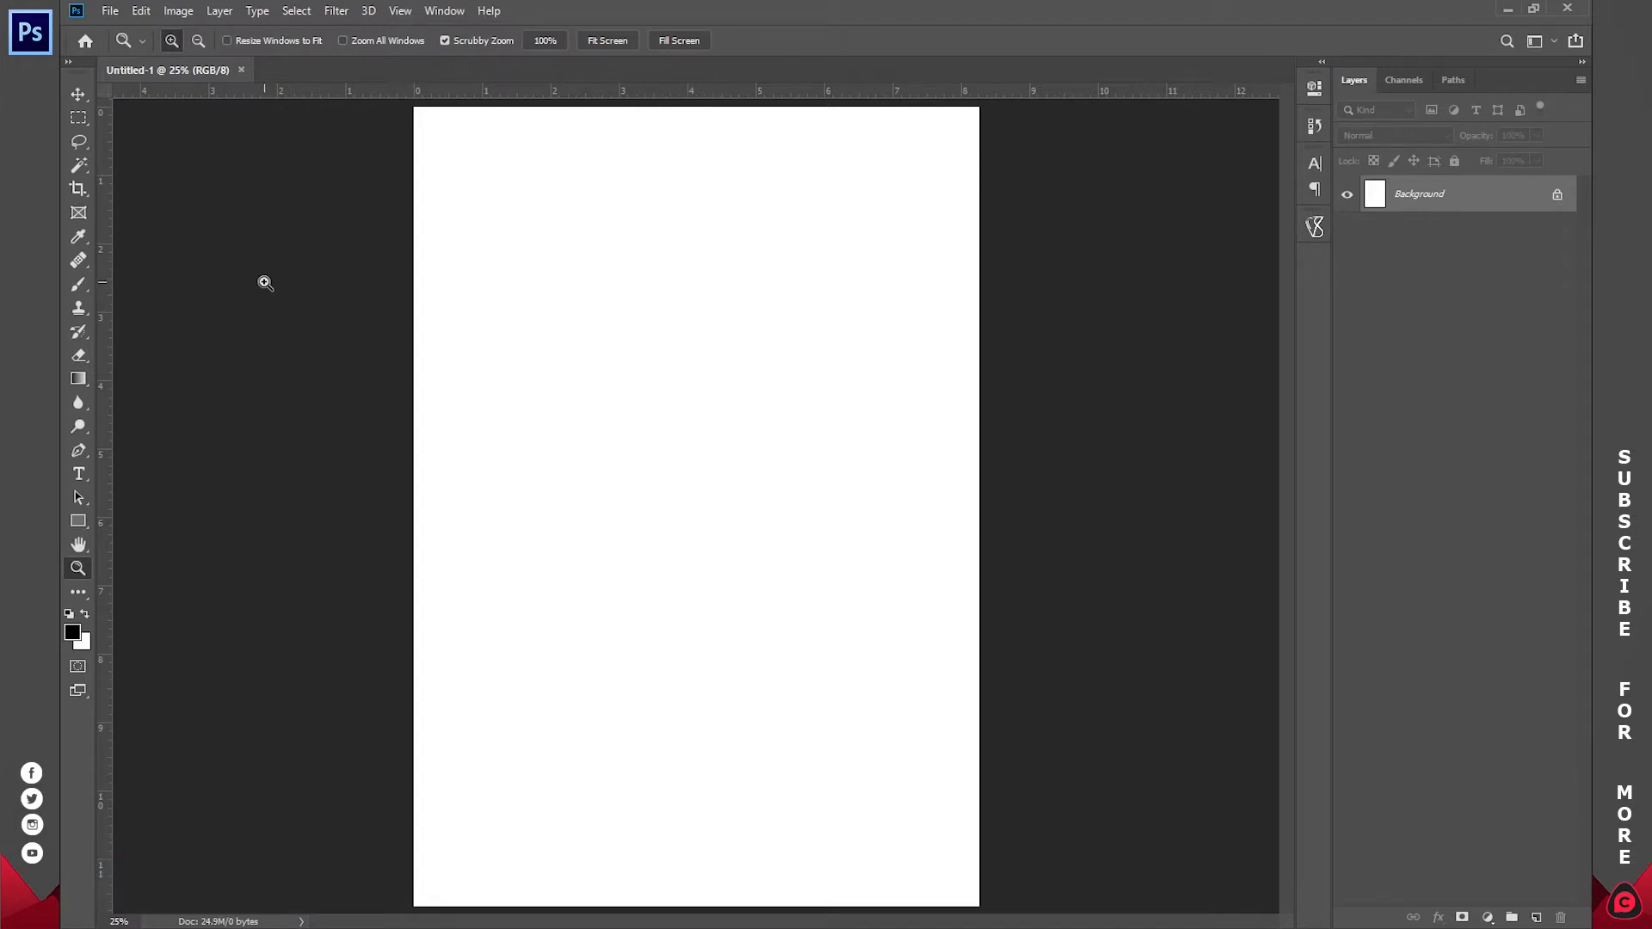
# - Place a vertical guide at the page's horizontal centre and add a new layer named GABBAGE
pyautogui.moveTo(105, 387); pyautogui.dragTo(715, 428)
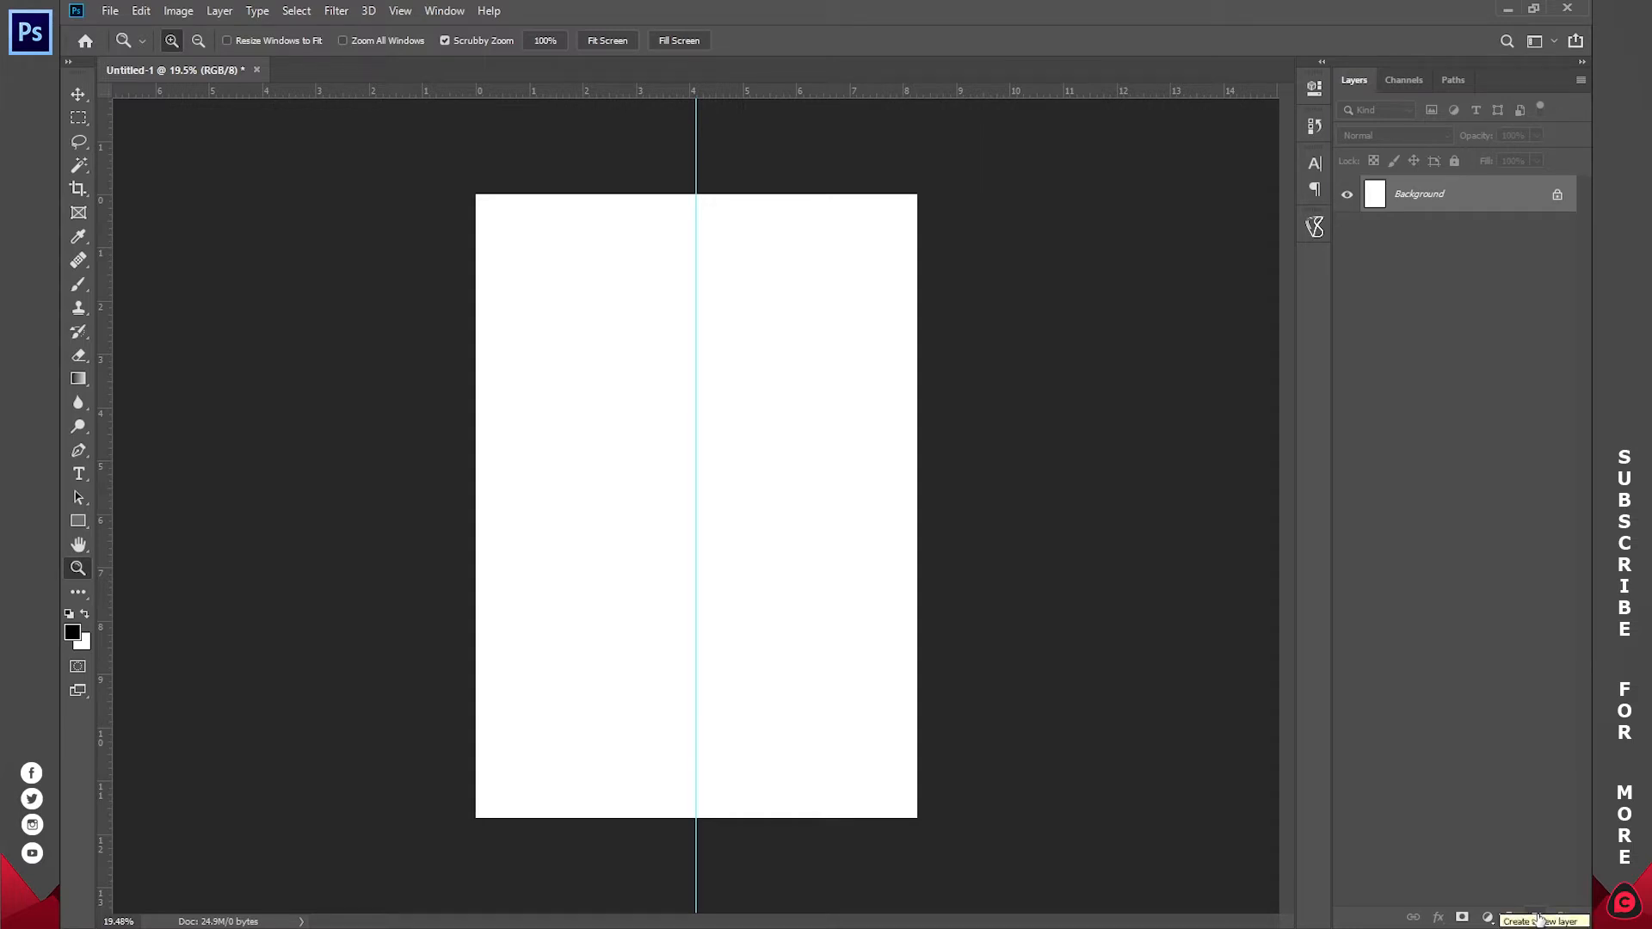
pyautogui.click(1536, 917)
pyautogui.doubleClick(1408, 197)
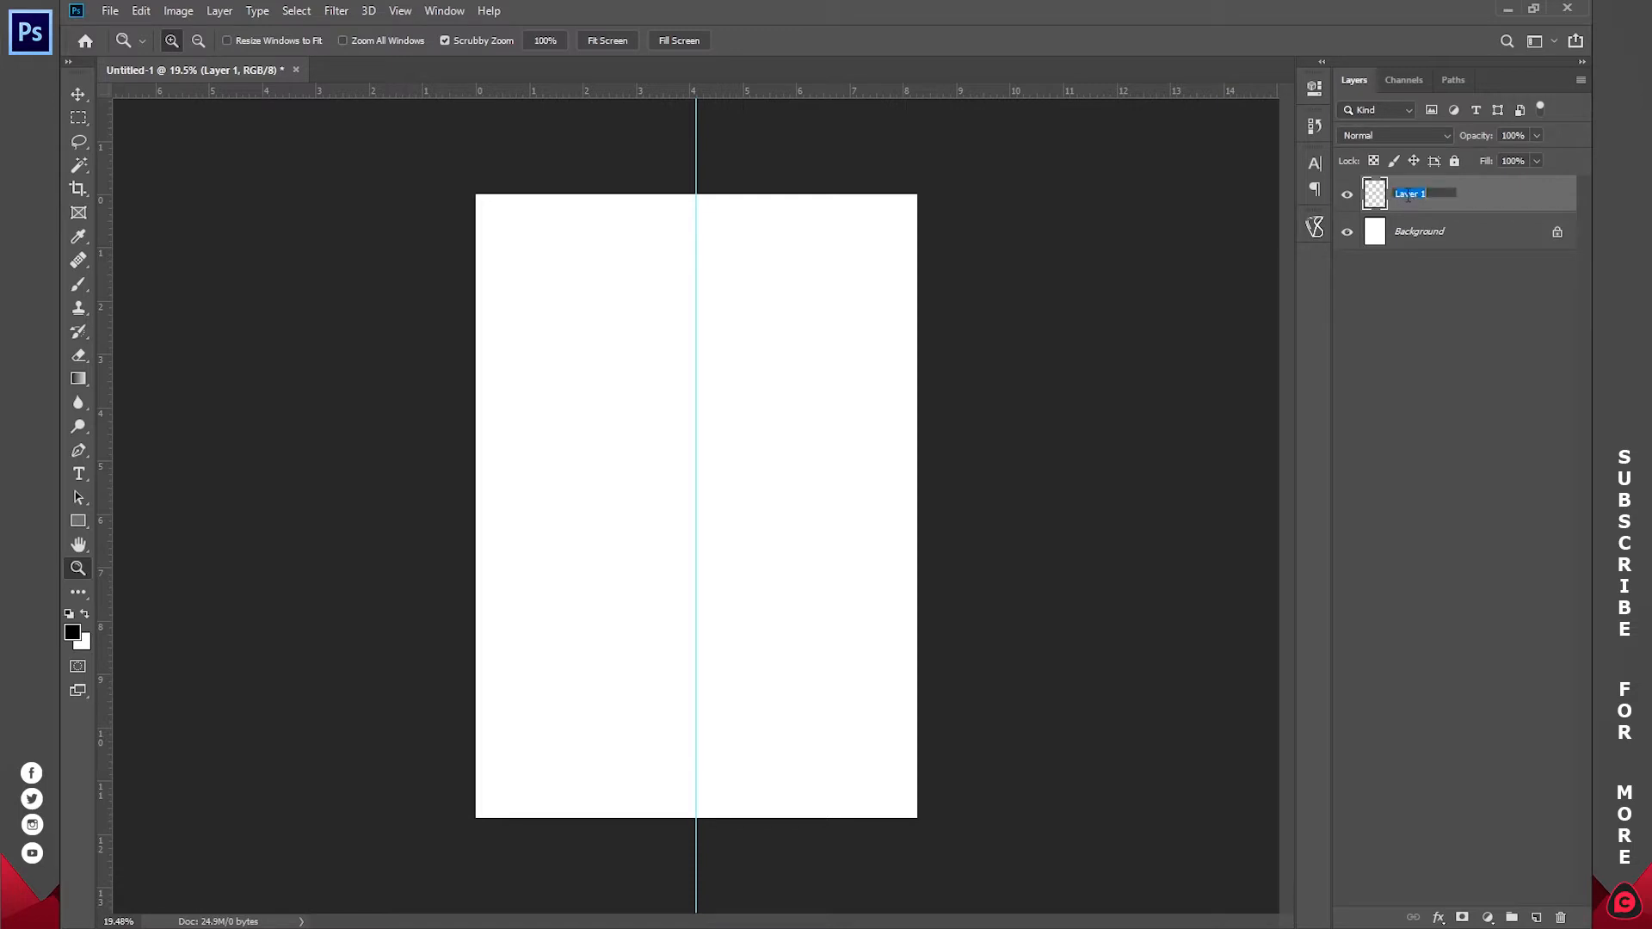
pyautogui.write('GABBAGE')
pyautogui.press('Return')
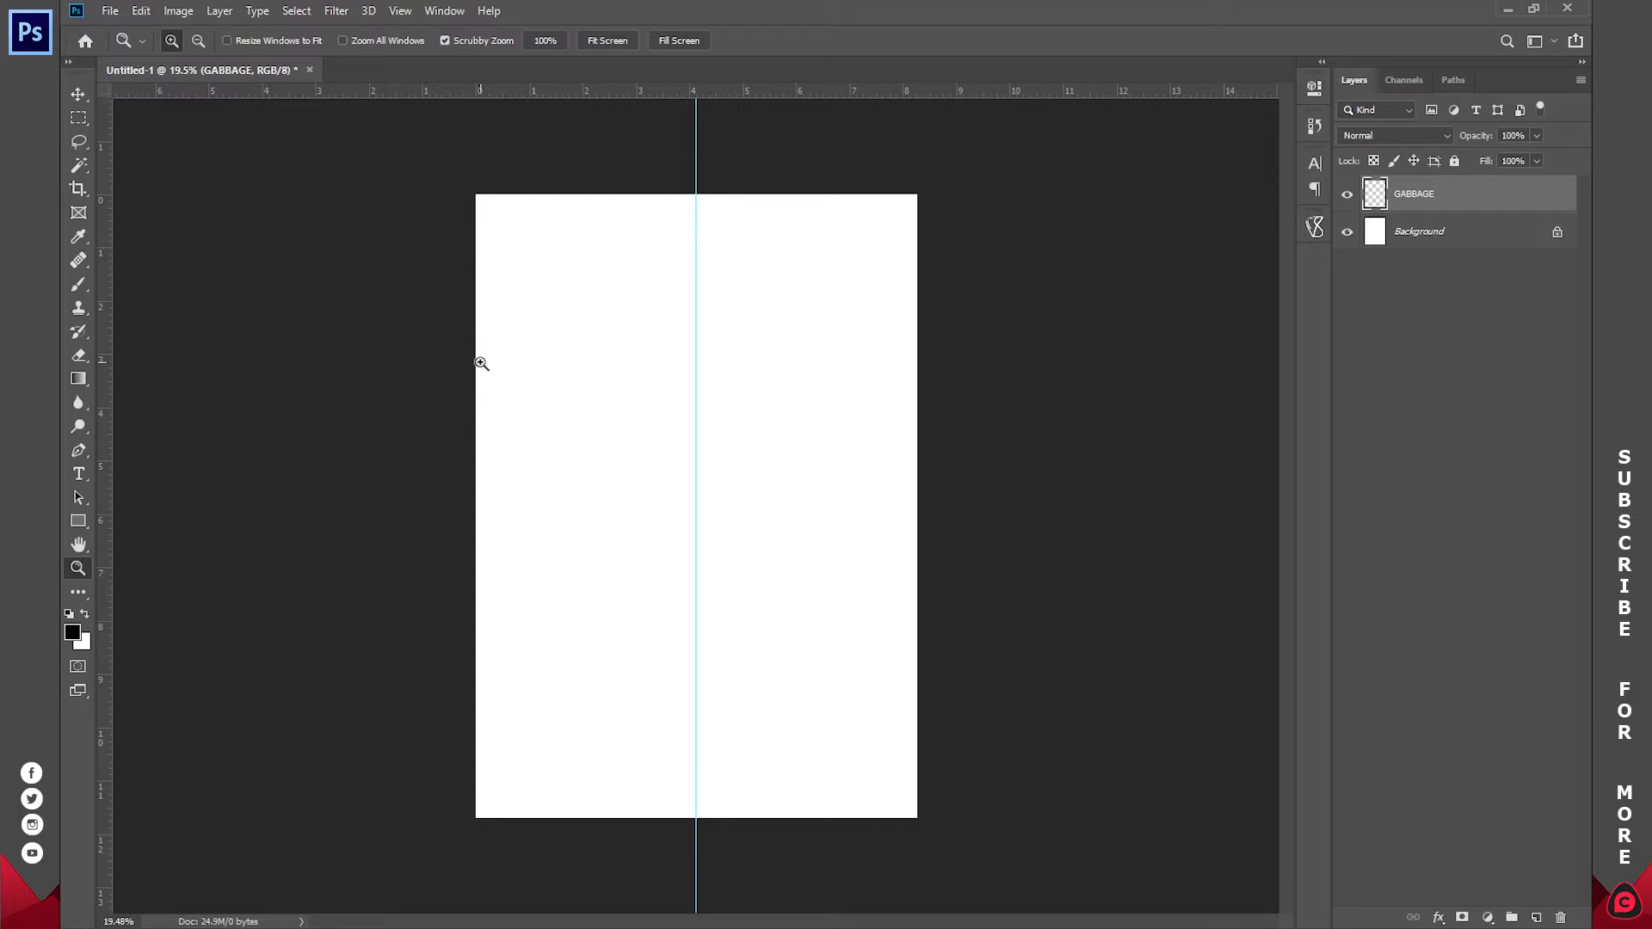
# - Choose the Brush tool and set the Soft Round brush size to 100 px
pyautogui.press('b')
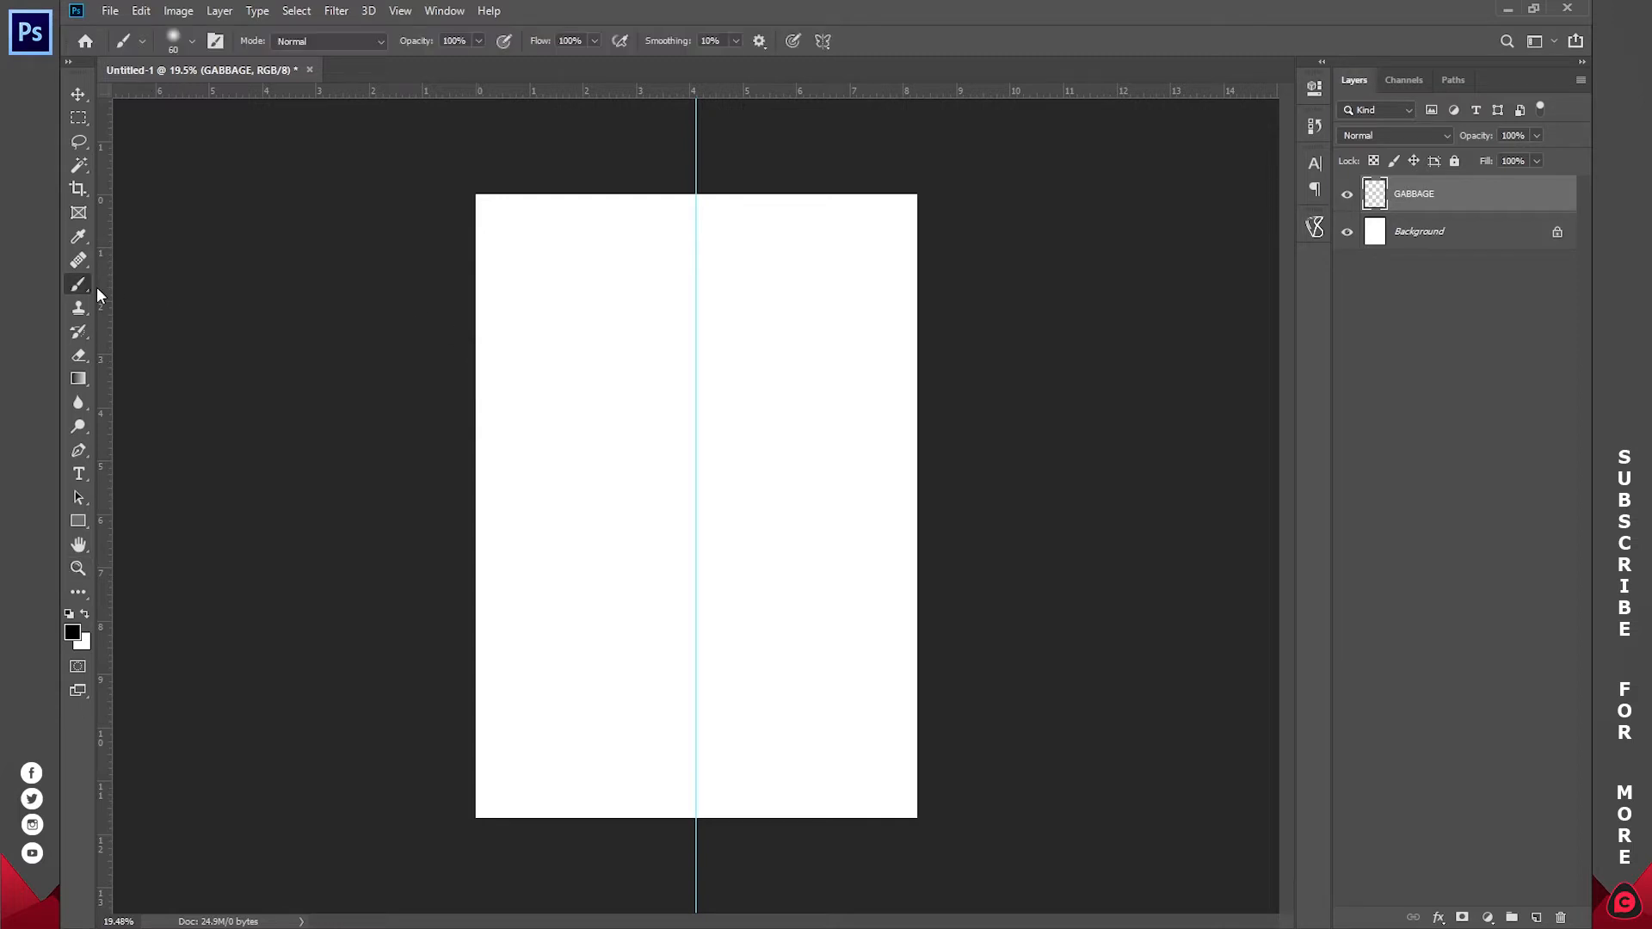
pyautogui.rightClick(627, 355)
pyautogui.moveTo(757, 398); pyautogui.dragTo(779, 401)
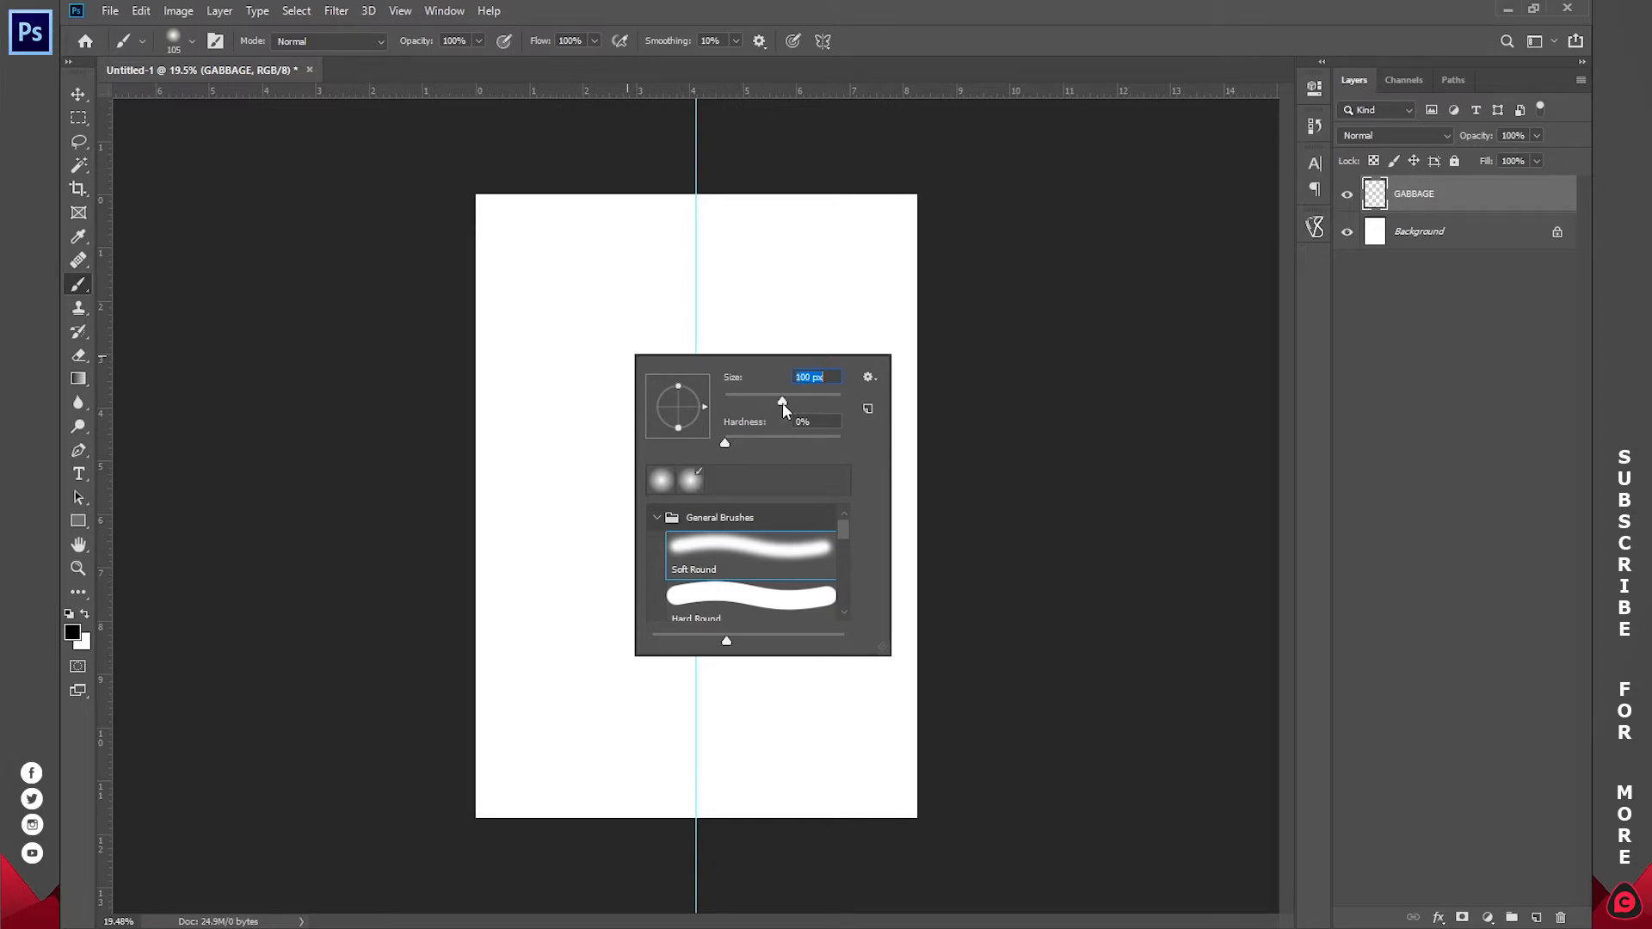
# - Enable Shape Dynamics in the brush settings with Size Jitter at 100%
pyautogui.click(444, 11)
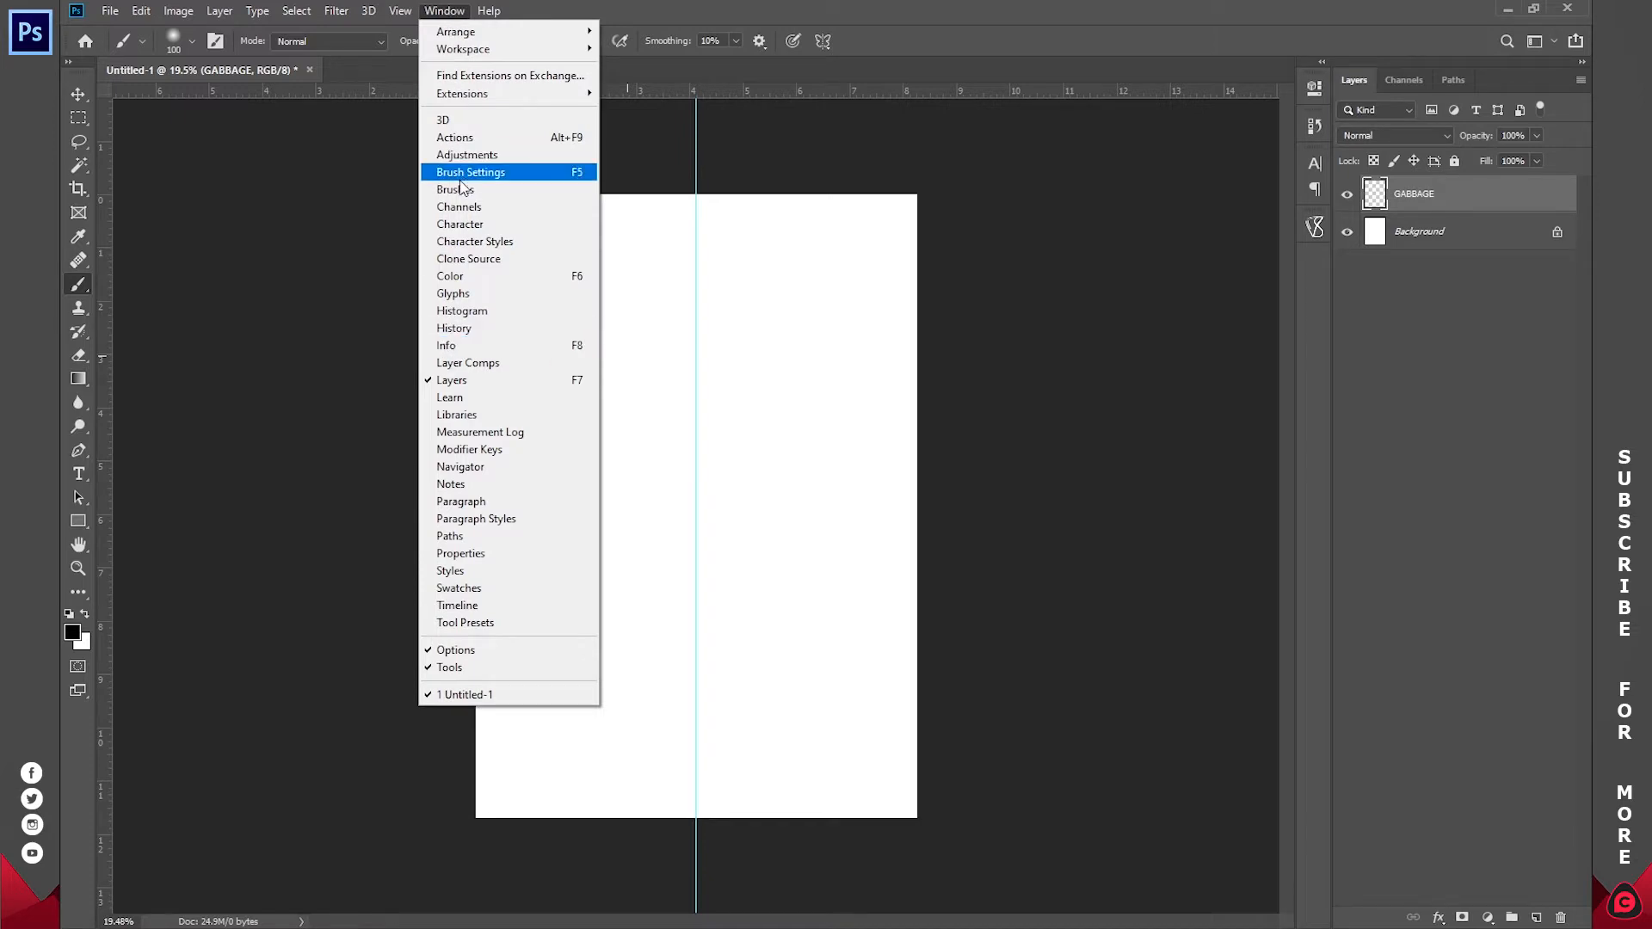
pyautogui.click(471, 172)
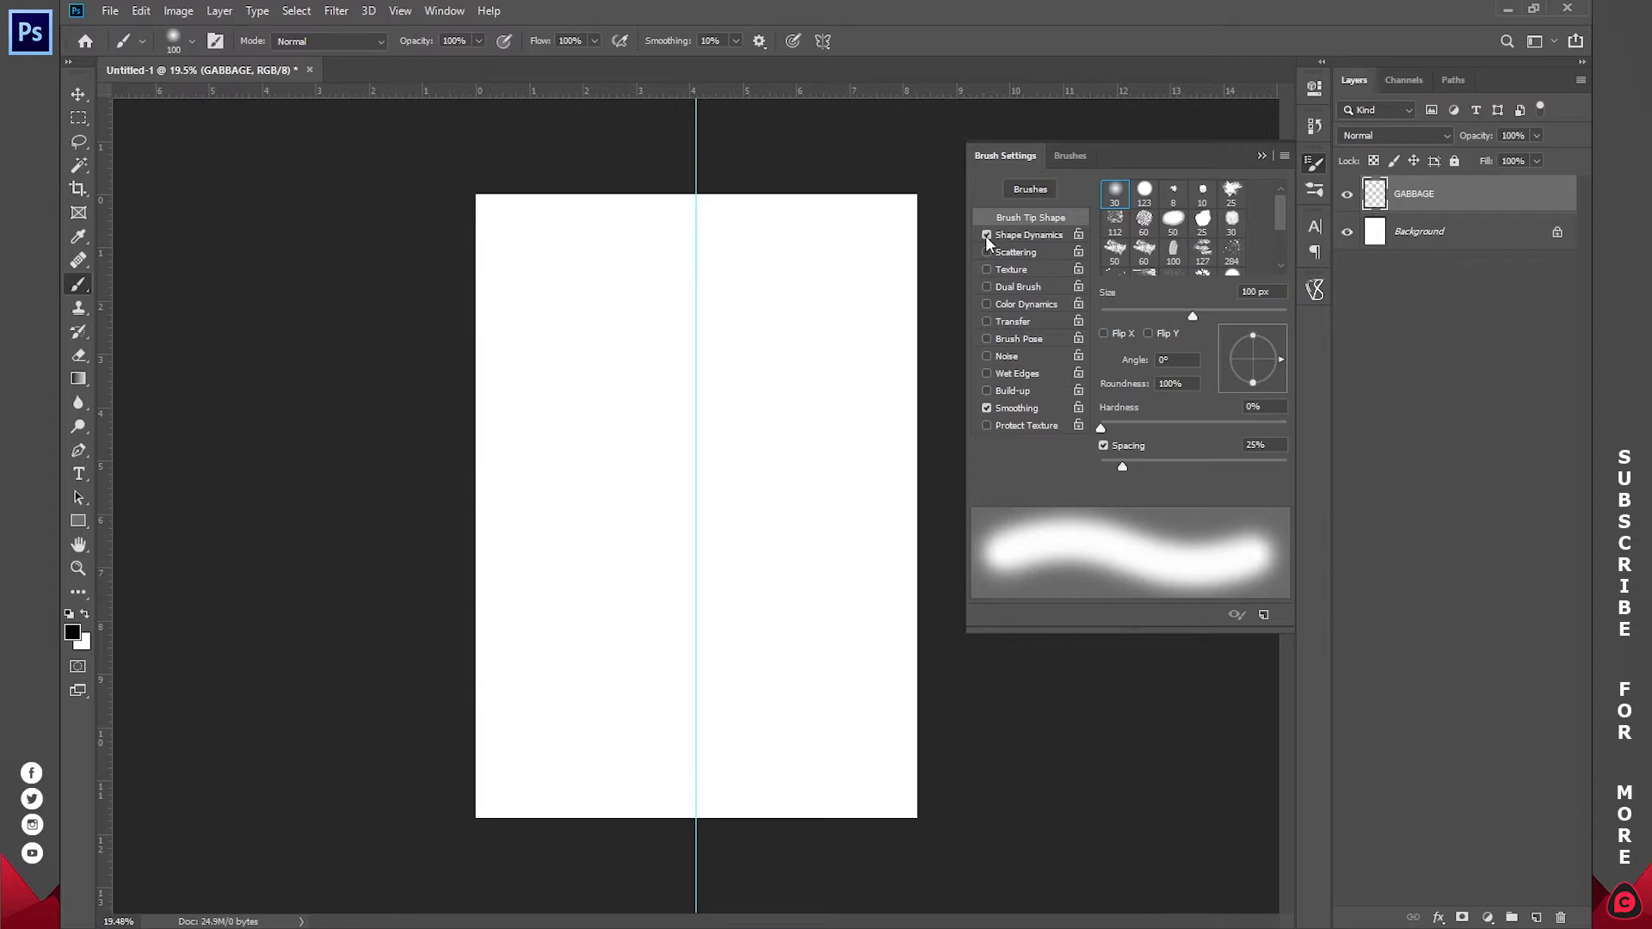
pyautogui.click(1040, 234)
pyautogui.moveTo(1105, 206); pyautogui.dragTo(1288, 208)
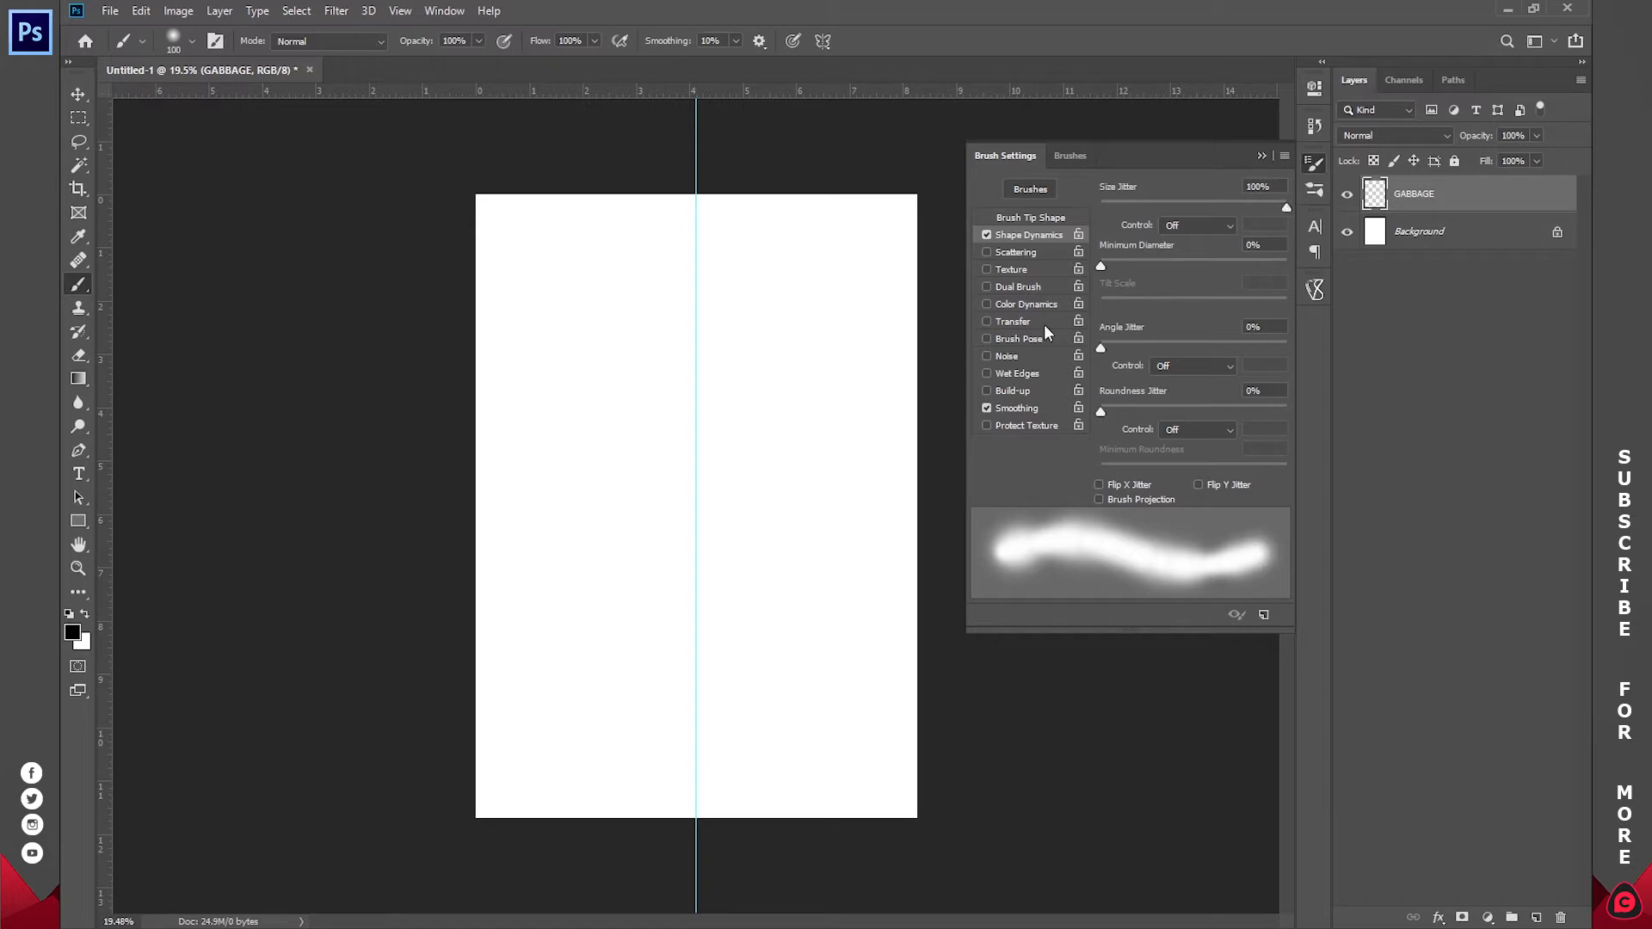
# - Enable Scattering for the brush with Scatter at 1000% and Count at 1, and close the brush settings
pyautogui.click(1020, 251)
pyautogui.moveTo(1105, 209); pyautogui.dragTo(1299, 205)
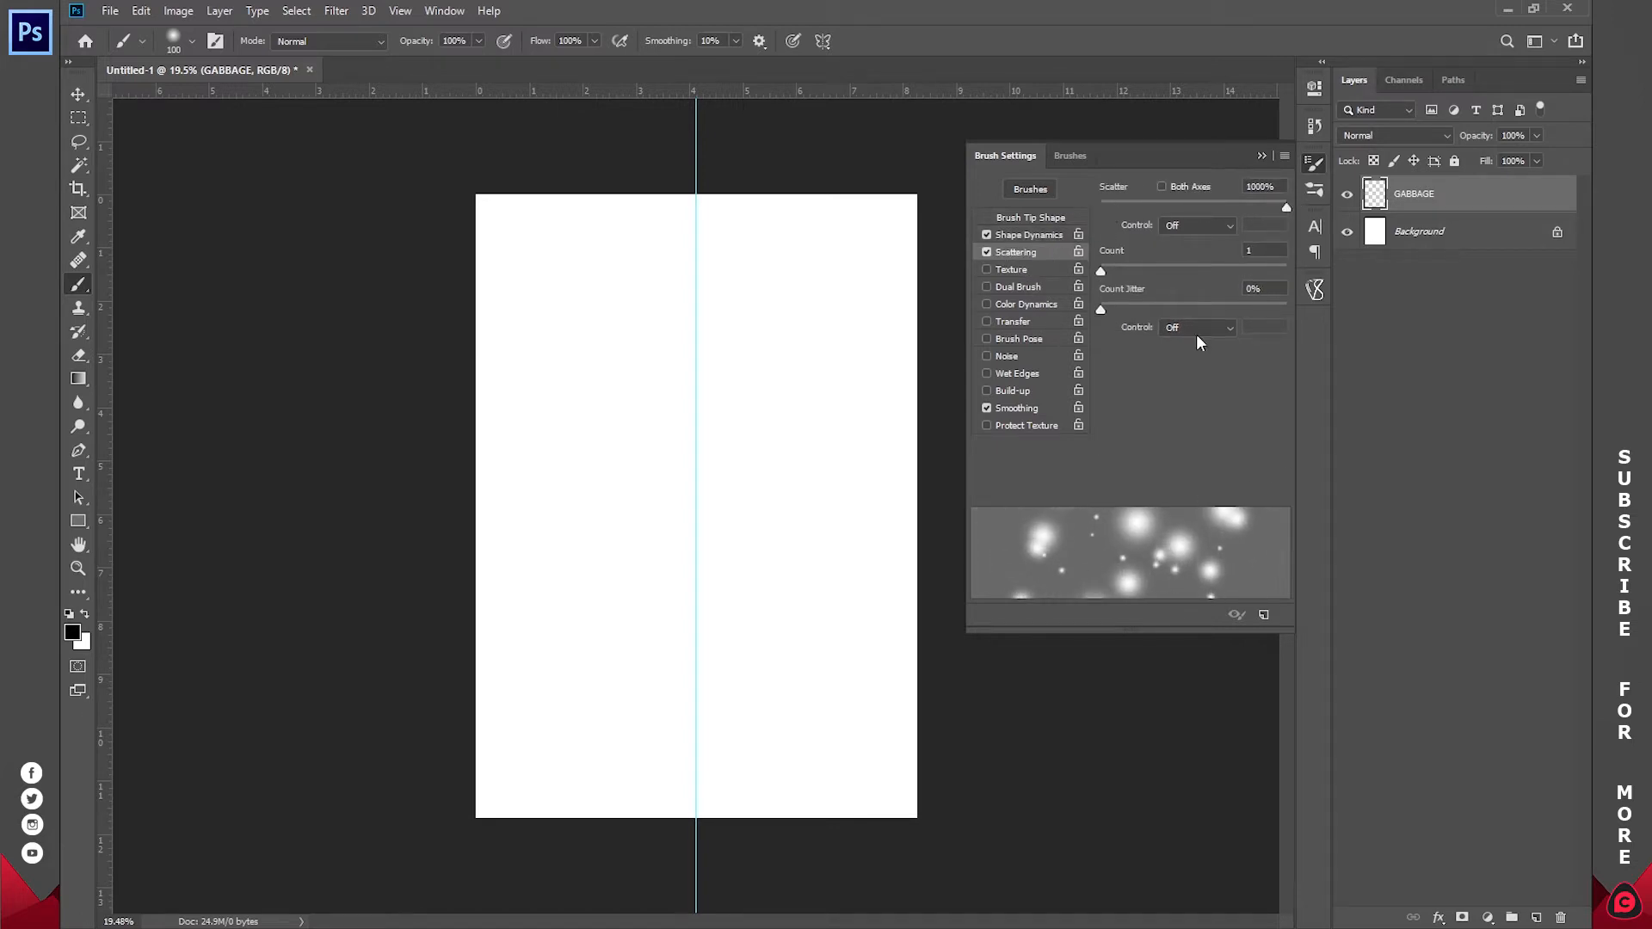
pyautogui.moveTo(1114, 269)
pyautogui.mouseDown()
pyautogui.moveTo(1260, 272)
pyautogui.moveTo(1033, 275)
pyautogui.mouseUp()
pyautogui.click(1313, 163)
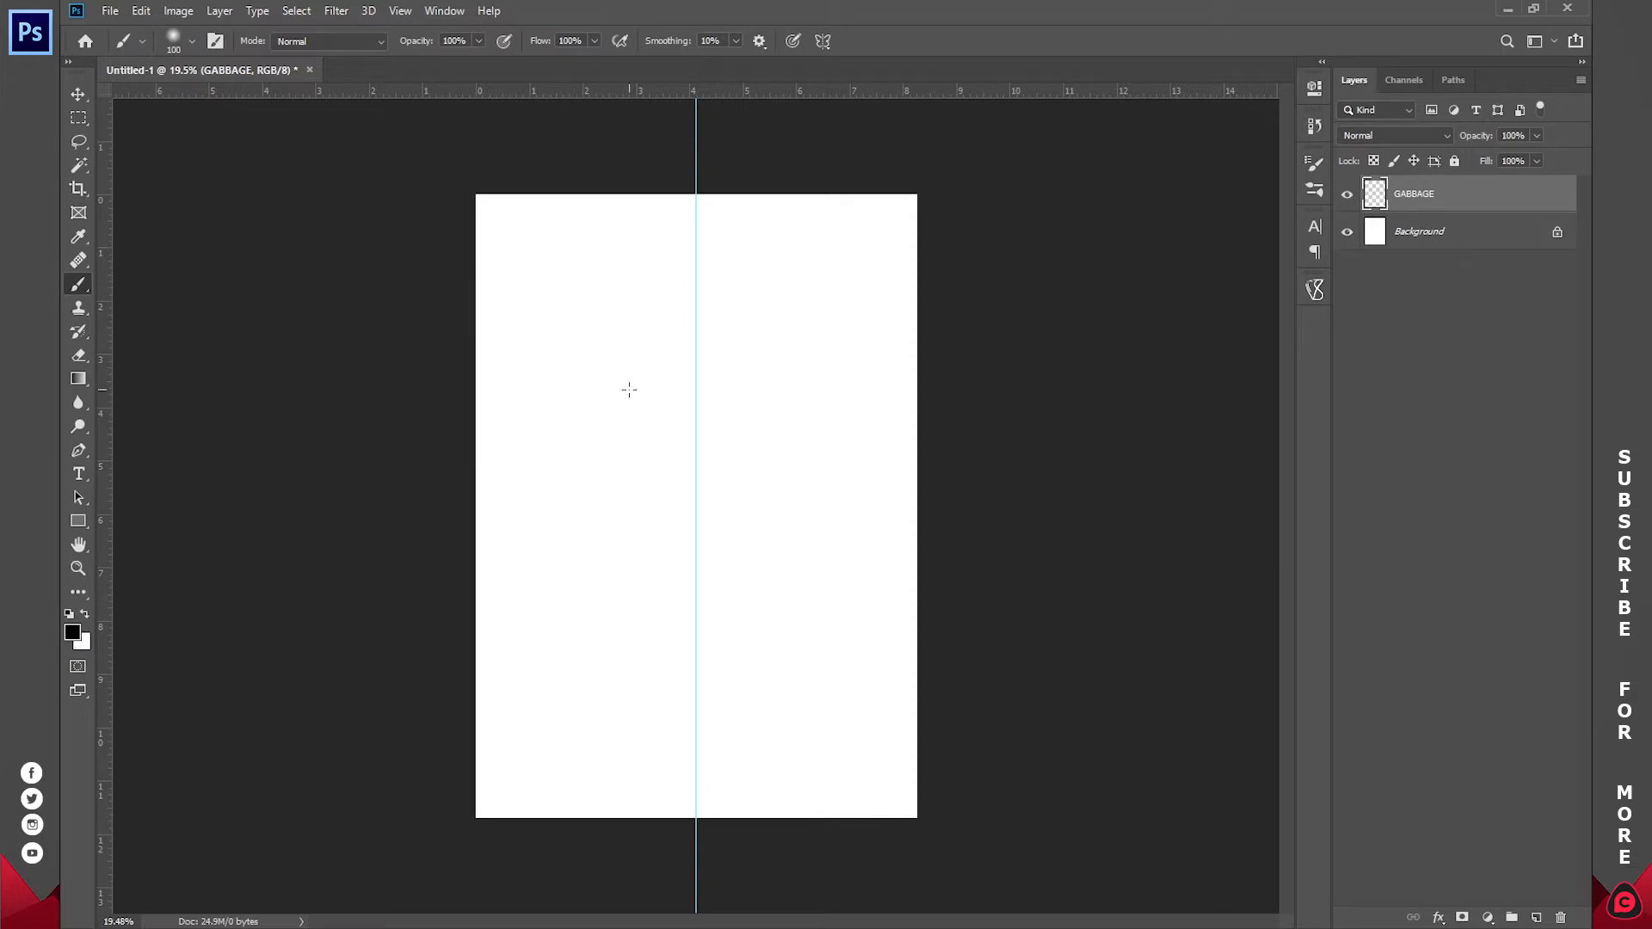
pyautogui.moveTo(593, 271)
pyautogui.mouseDown()
pyautogui.moveTo(630, 345)
pyautogui.moveTo(673, 360)
pyautogui.moveTo(772, 366)
pyautogui.mouseUp()
pyautogui.hotkey('ctrl', 'z')
pyautogui.press(']')
pyautogui.press(']')
# - Set the brush size to 500 px and paint scattered black blotches over the whole page on the GABBAGE layer
pyautogui.rightClick(658, 307)
pyautogui.doubleClick(835, 327)
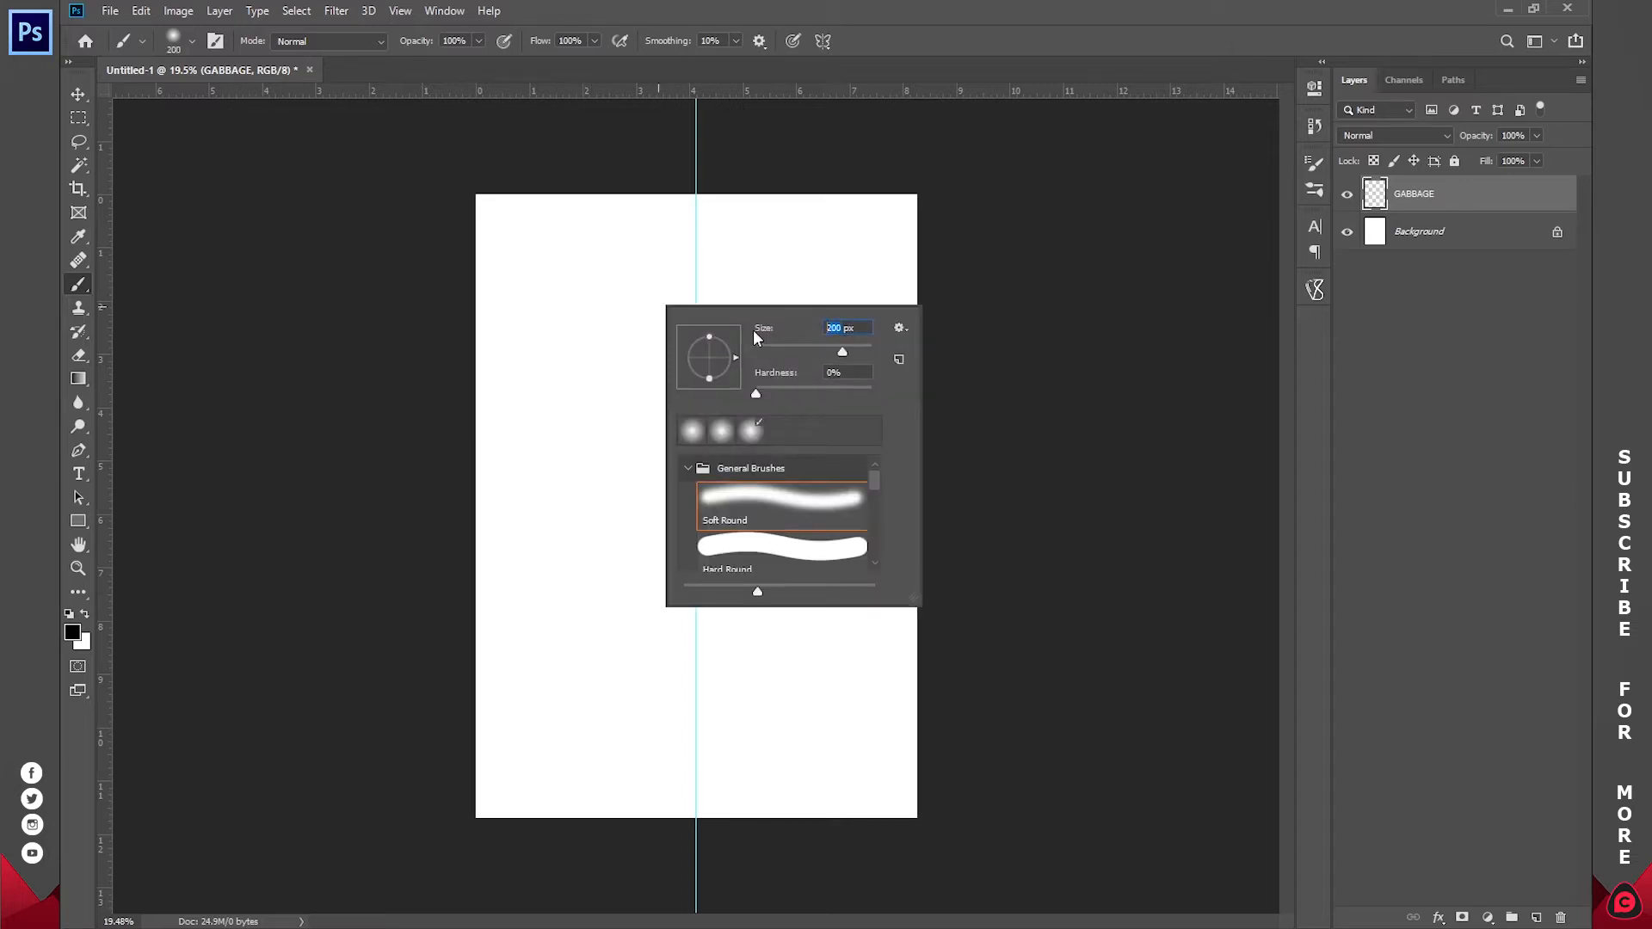
pyautogui.write('500')
pyautogui.press('Return')
pyautogui.moveTo(514, 221)
pyautogui.mouseDown()
pyautogui.moveTo(619, 288)
pyautogui.moveTo(818, 250)
pyautogui.moveTo(849, 221)
pyautogui.moveTo(662, 635)
pyautogui.moveTo(662, 284)
pyautogui.moveTo(787, 404)
pyautogui.moveTo(525, 783)
pyautogui.moveTo(764, 722)
pyautogui.moveTo(551, 602)
pyautogui.moveTo(361, 339)
pyautogui.moveTo(513, 280)
pyautogui.moveTo(970, 630)
pyautogui.moveTo(793, 415)
pyautogui.moveTo(756, 491)
pyautogui.mouseUp()
# - Set the brush size to 200 px and paint smaller scattered black spots over the remaining white areas
pyautogui.rightClick(761, 470)
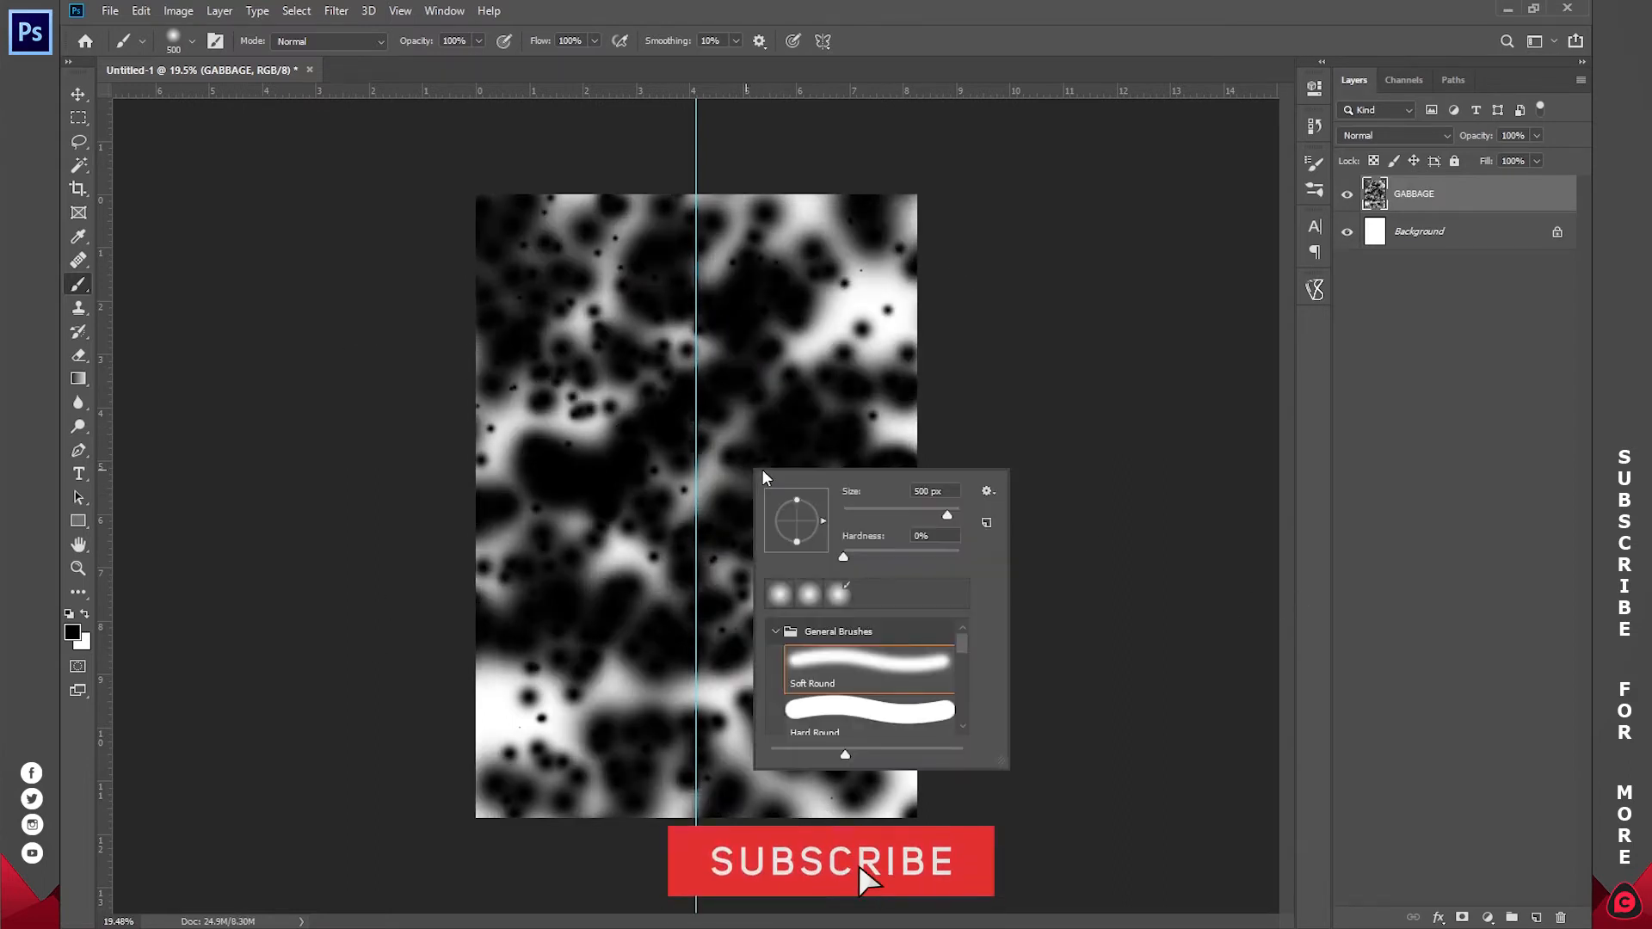
pyautogui.moveTo(919, 492); pyautogui.dragTo(908, 491)
pyautogui.write('2')
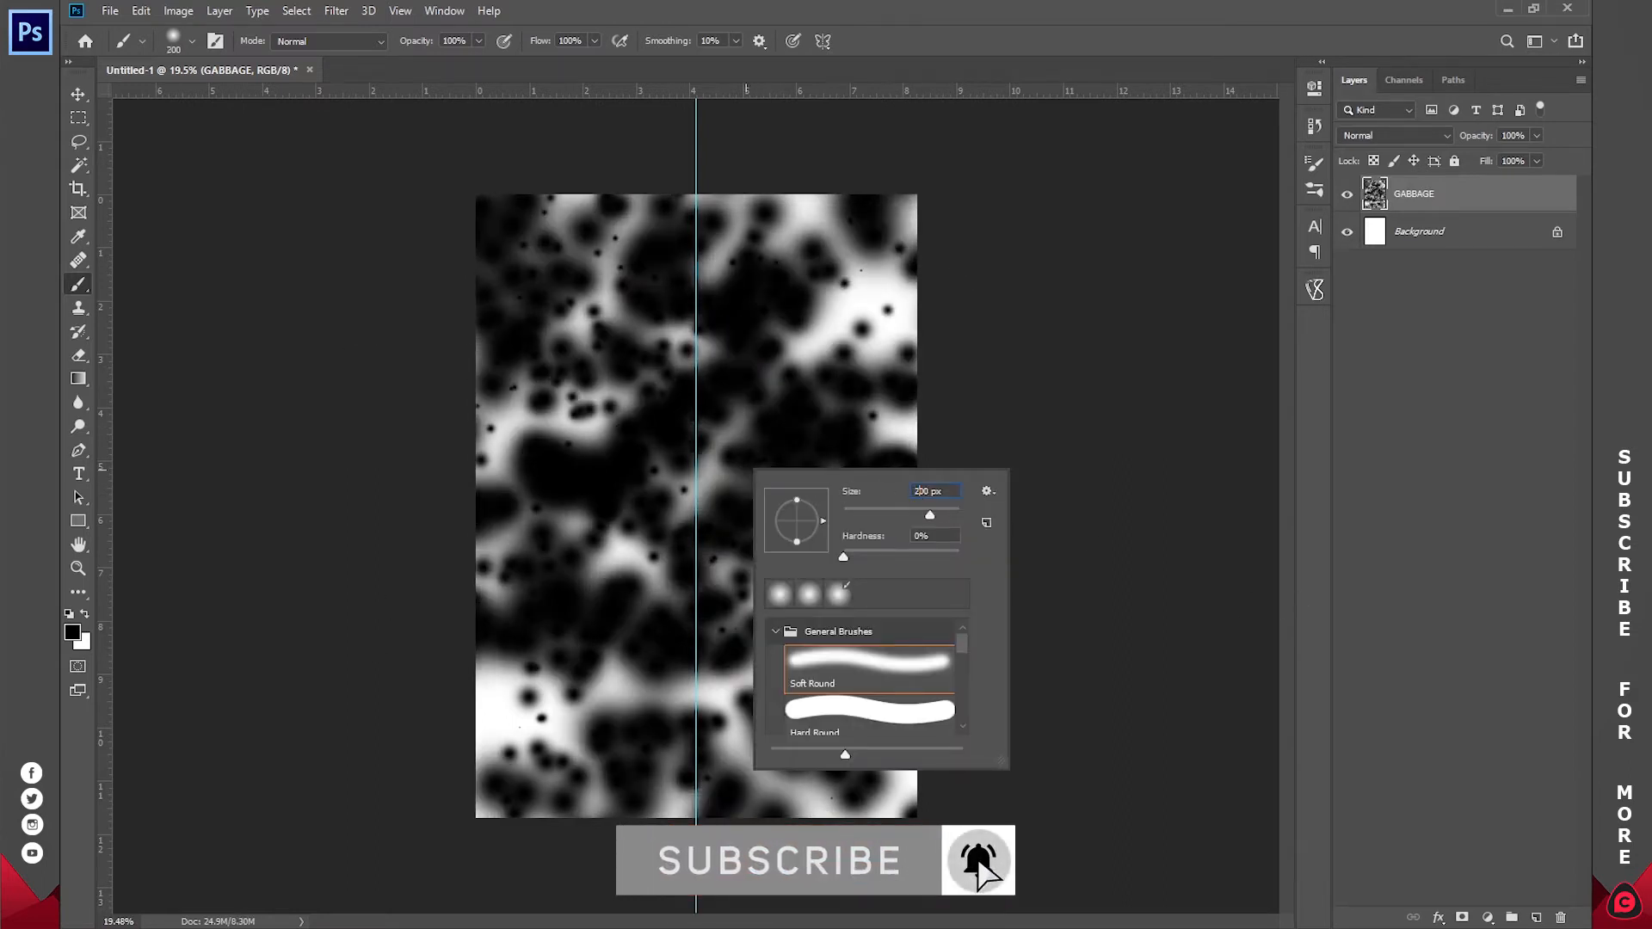
pyautogui.press('Return')
pyautogui.moveTo(823, 422)
pyautogui.mouseDown()
pyautogui.moveTo(886, 275)
pyautogui.moveTo(829, 205)
pyautogui.moveTo(780, 212)
pyautogui.mouseUp()
pyautogui.moveTo(542, 442)
pyautogui.mouseDown()
pyautogui.moveTo(497, 442)
pyautogui.moveTo(495, 488)
pyautogui.mouseUp()
pyautogui.moveTo(630, 659)
pyautogui.mouseDown()
pyautogui.moveTo(524, 692)
pyautogui.moveTo(585, 731)
pyautogui.moveTo(753, 619)
pyautogui.moveTo(895, 740)
pyautogui.mouseUp()
pyautogui.moveTo(661, 436)
pyautogui.mouseDown()
pyautogui.moveTo(714, 456)
pyautogui.moveTo(852, 637)
pyautogui.moveTo(826, 275)
pyautogui.moveTo(587, 686)
pyautogui.moveTo(529, 413)
pyautogui.mouseUp()
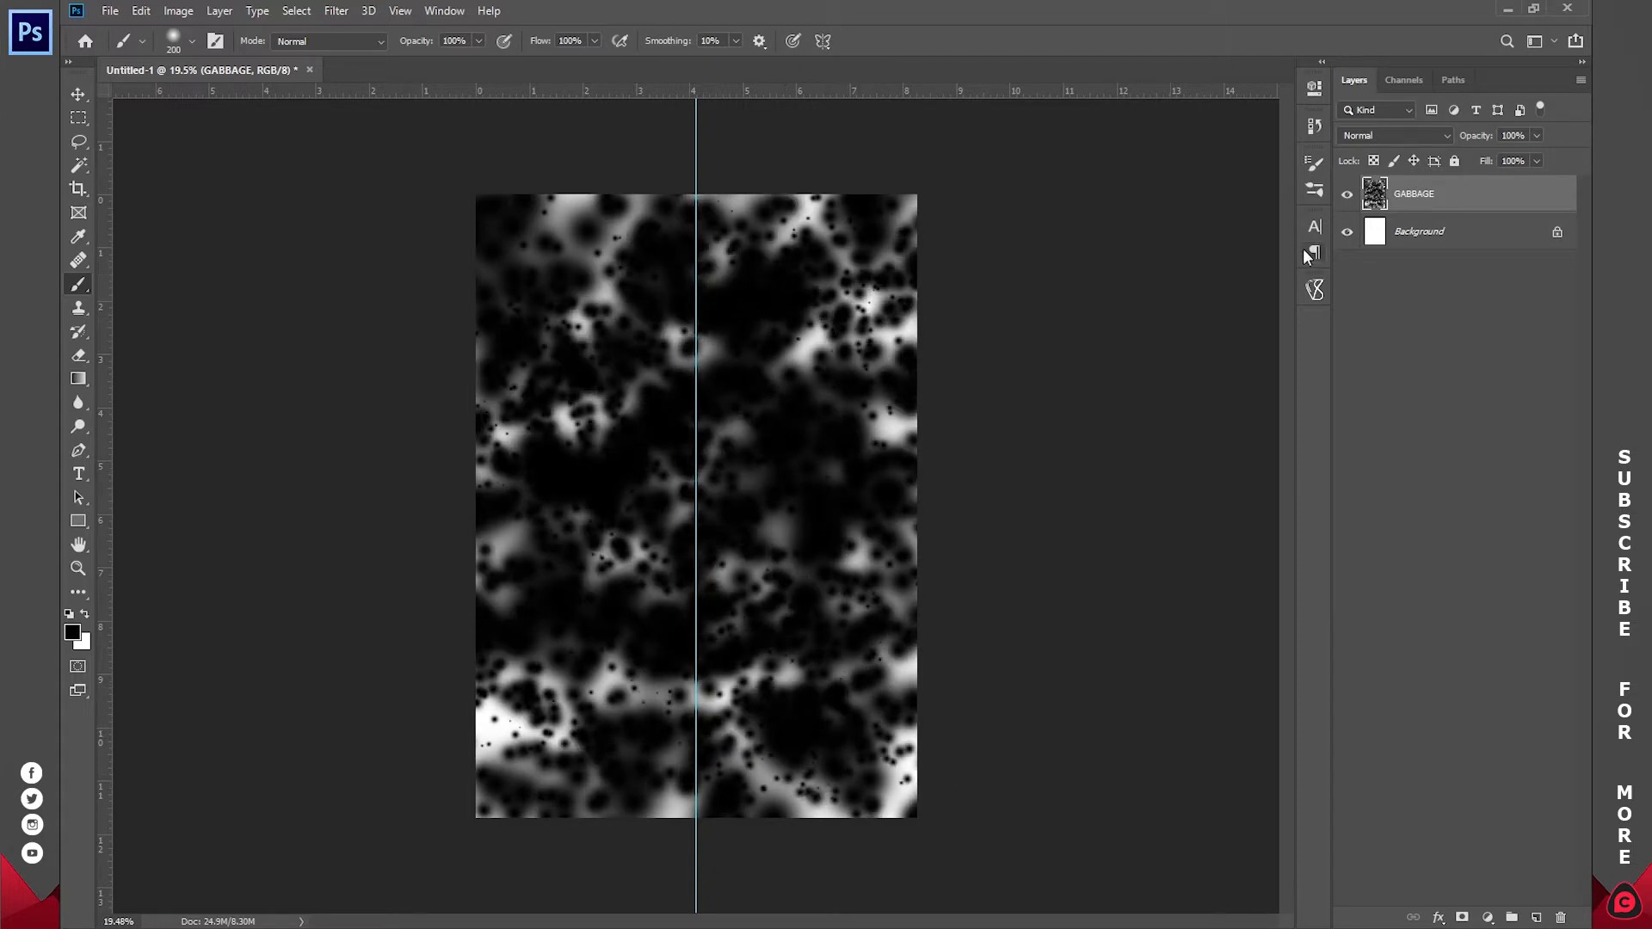
# - Turn off Shape Dynamics and Scattering in the brush settings and close them
pyautogui.click(1310, 188)
pyautogui.click(1306, 166)
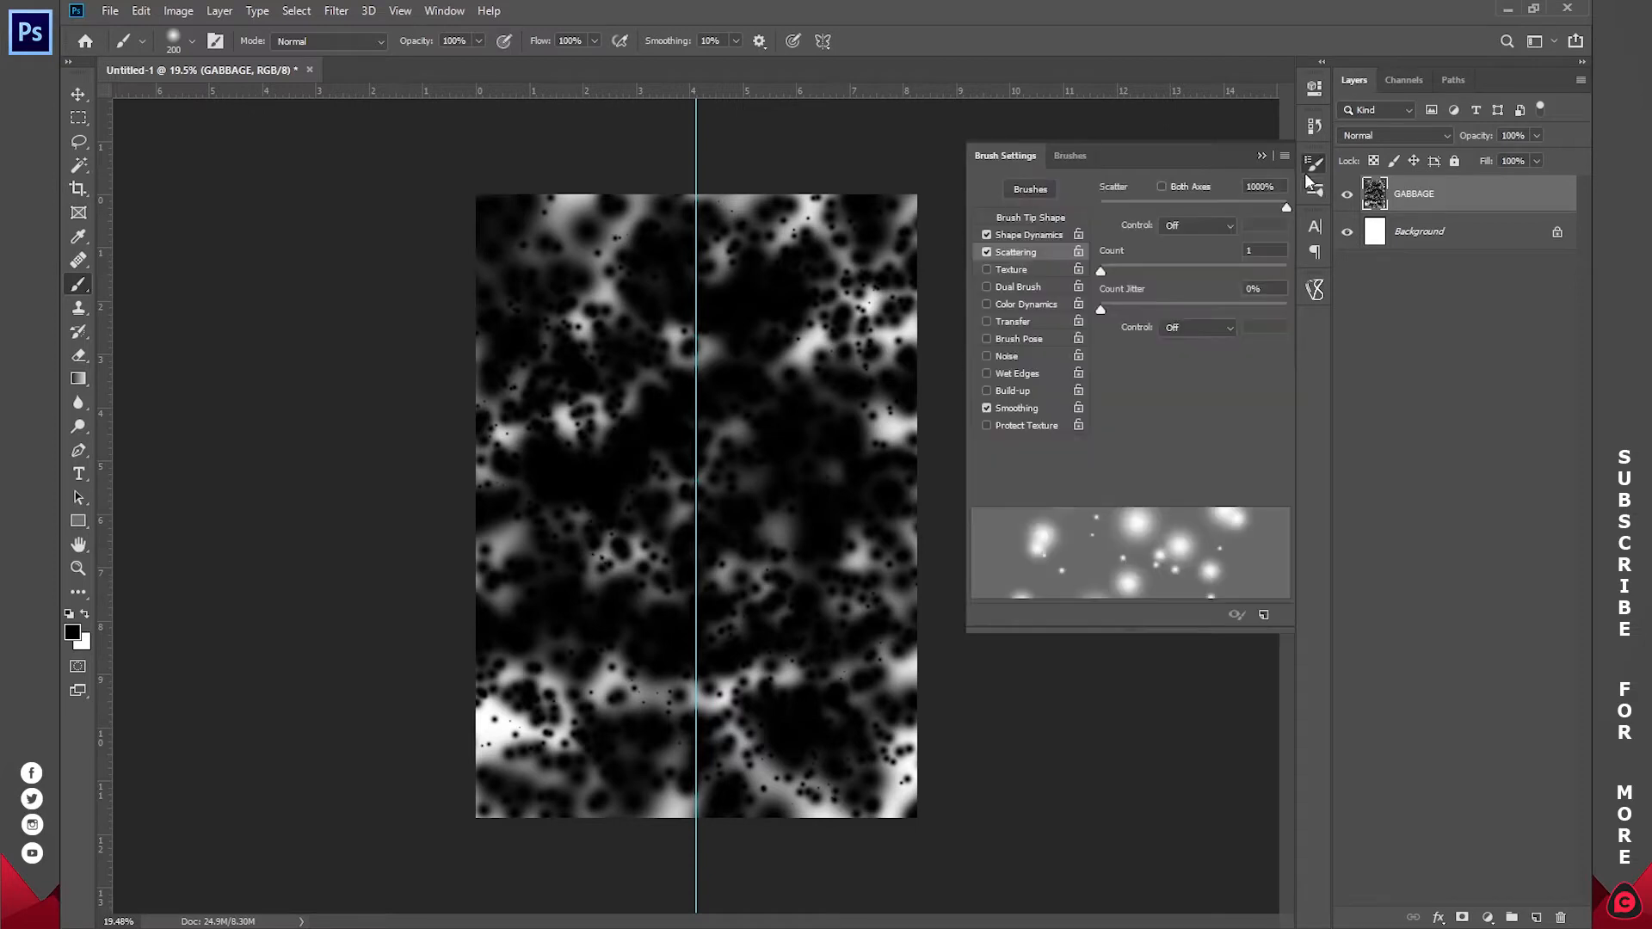
pyautogui.click(987, 235)
pyautogui.click(987, 252)
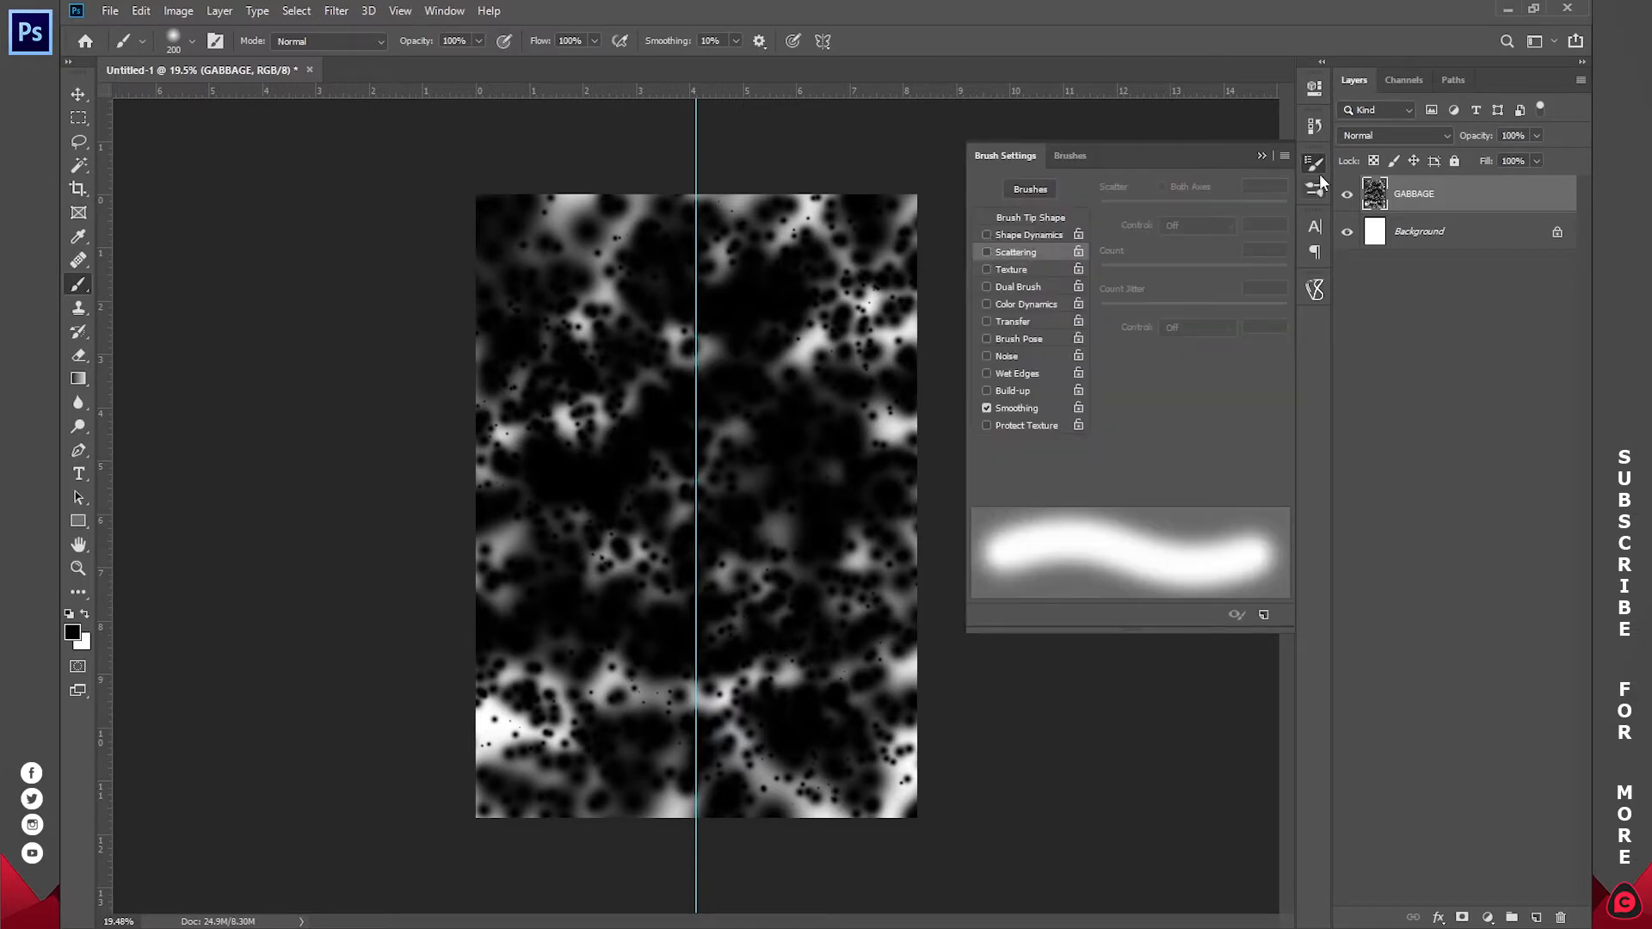
pyautogui.click(1314, 165)
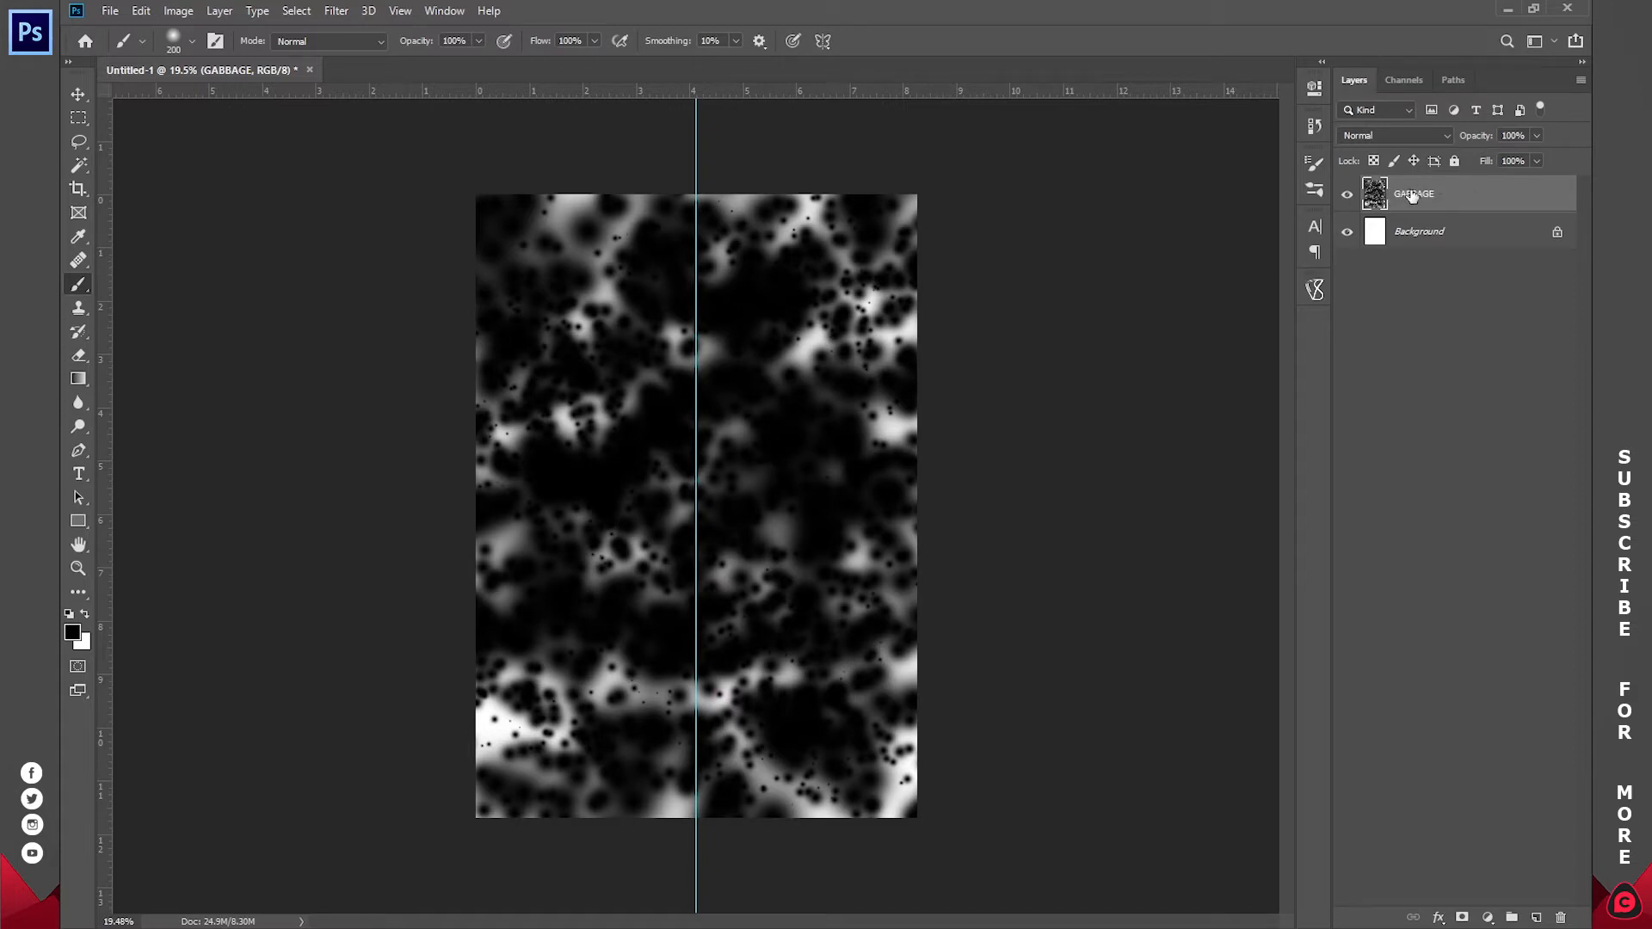
# - Apply a Gaussian Blur with a 25-pixel radius to the GABBAGE layer and deselect the layer
pyautogui.click(338, 12)
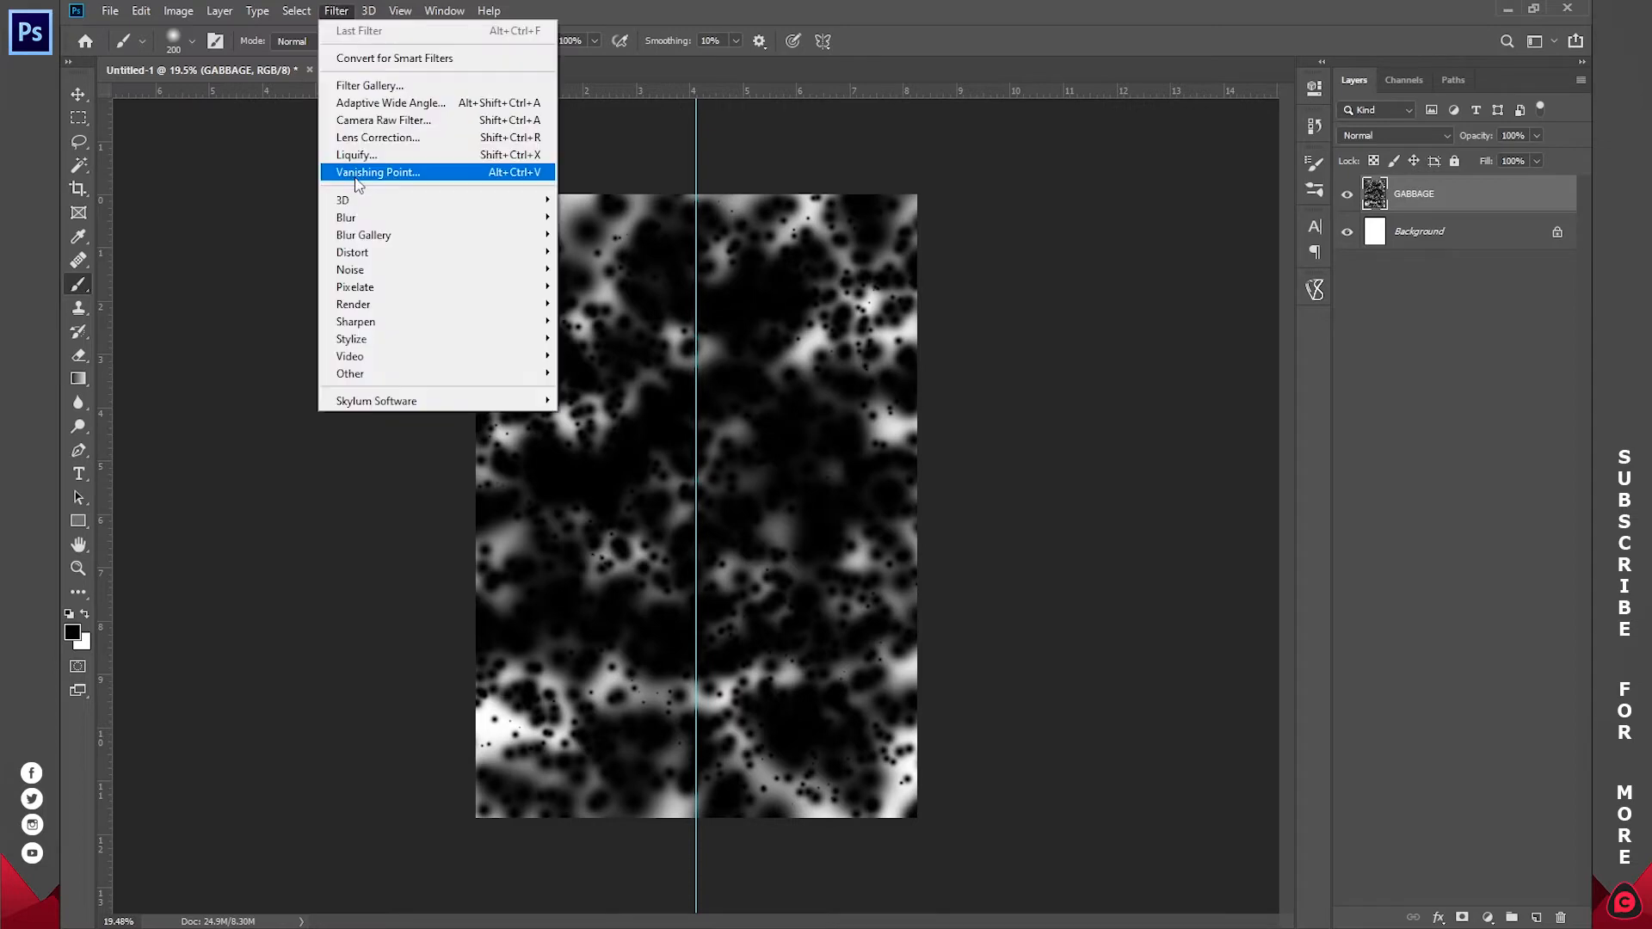
pyautogui.moveTo(361, 218)
pyautogui.click(607, 285)
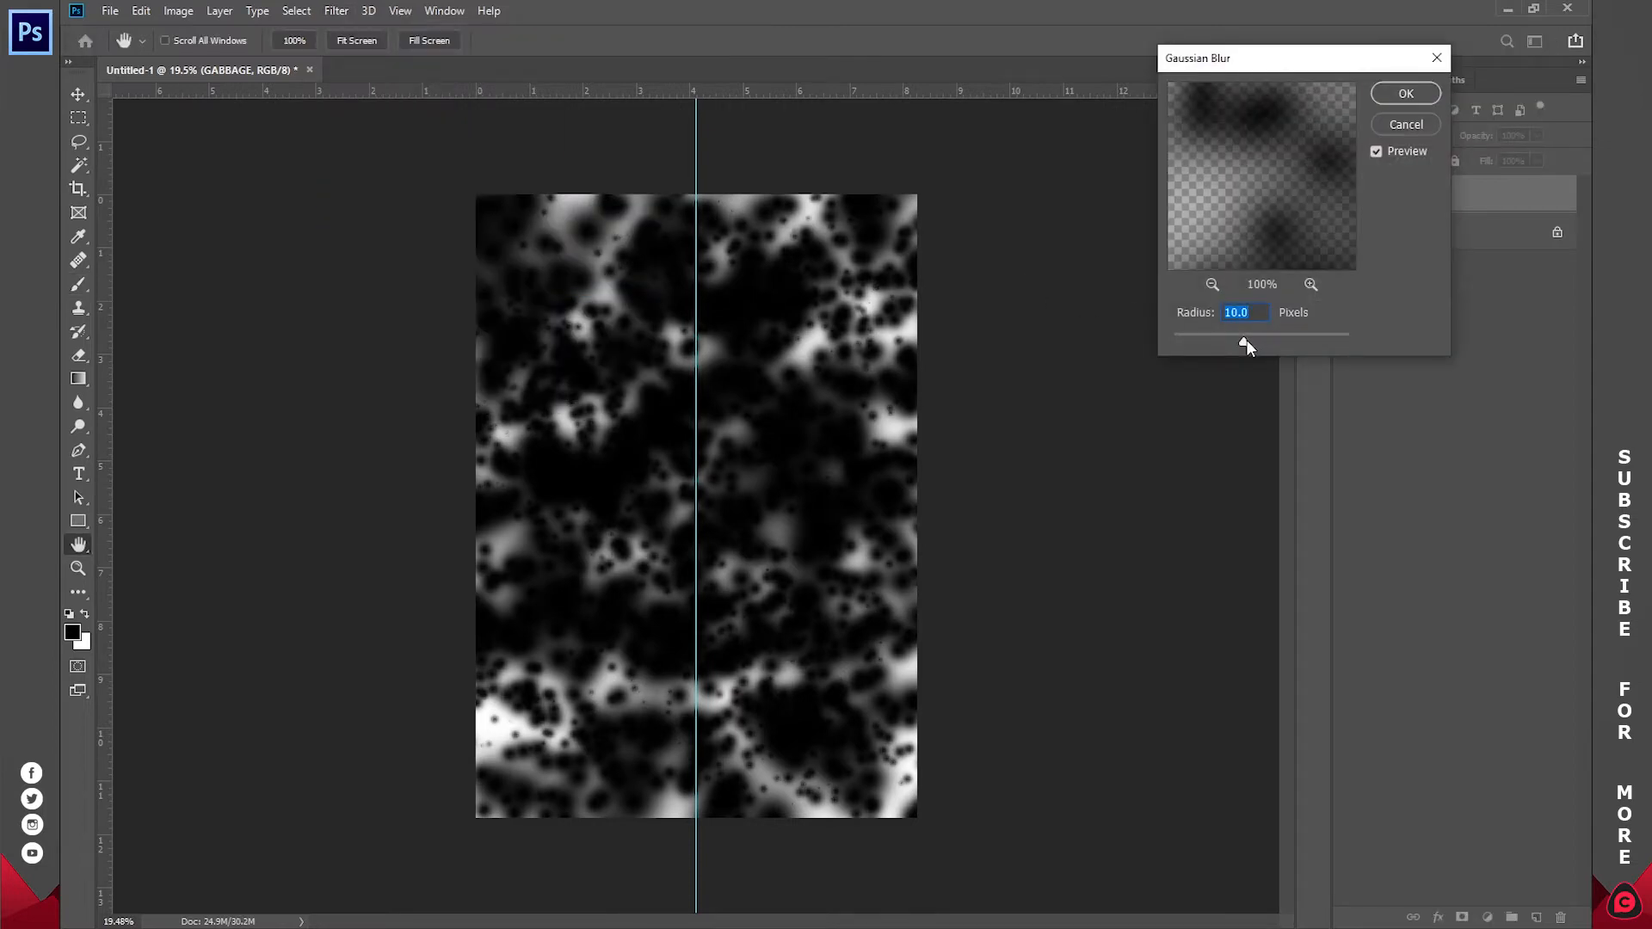
pyautogui.moveTo(1246, 341); pyautogui.dragTo(1256, 342)
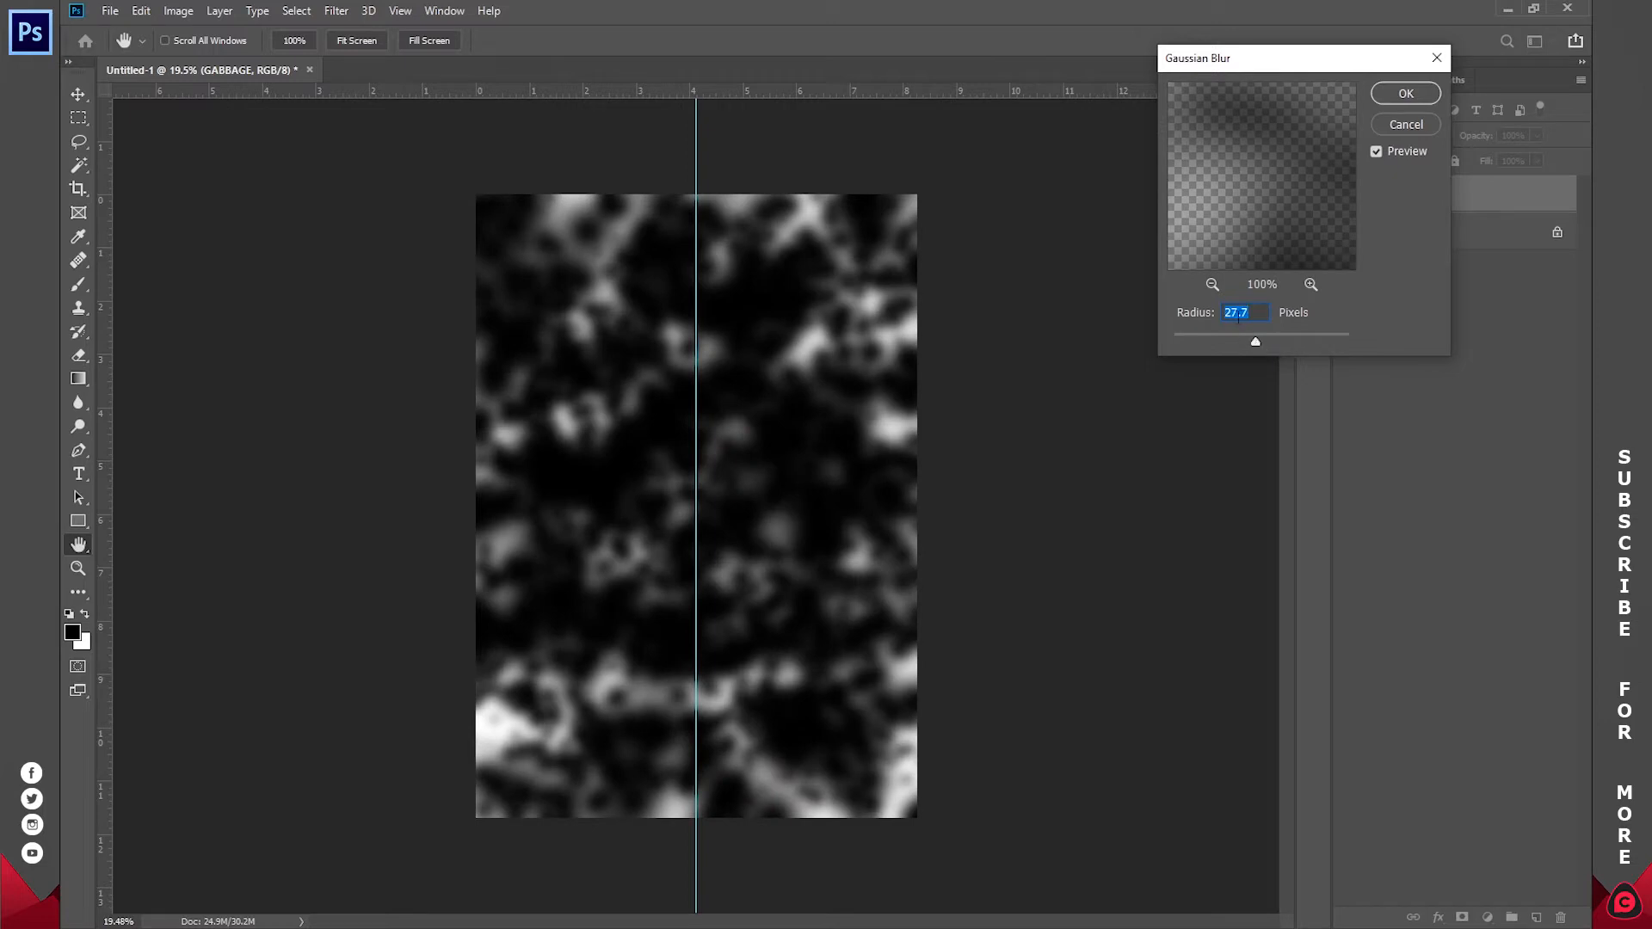
pyautogui.write('25')
pyautogui.click(1405, 93)
pyautogui.press('v')
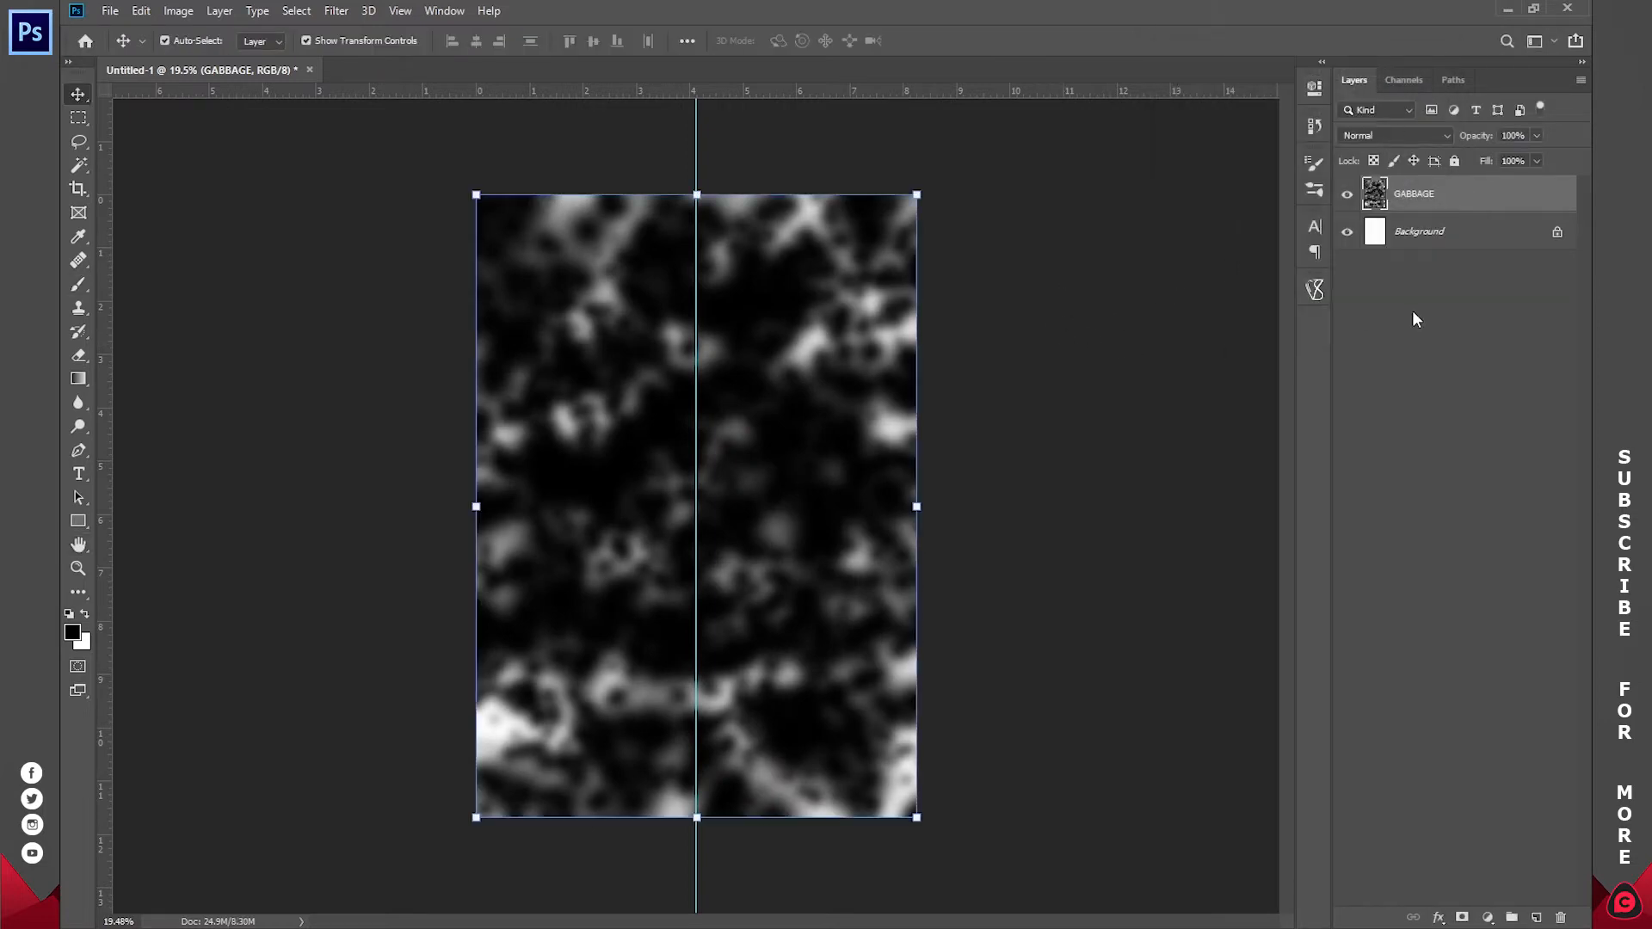
pyautogui.click(1416, 319)
# - Add a Solid Color fill layer in dark grey #333333 directly above Background, and check the GABBAGE layer's effect over it
pyautogui.press('z')
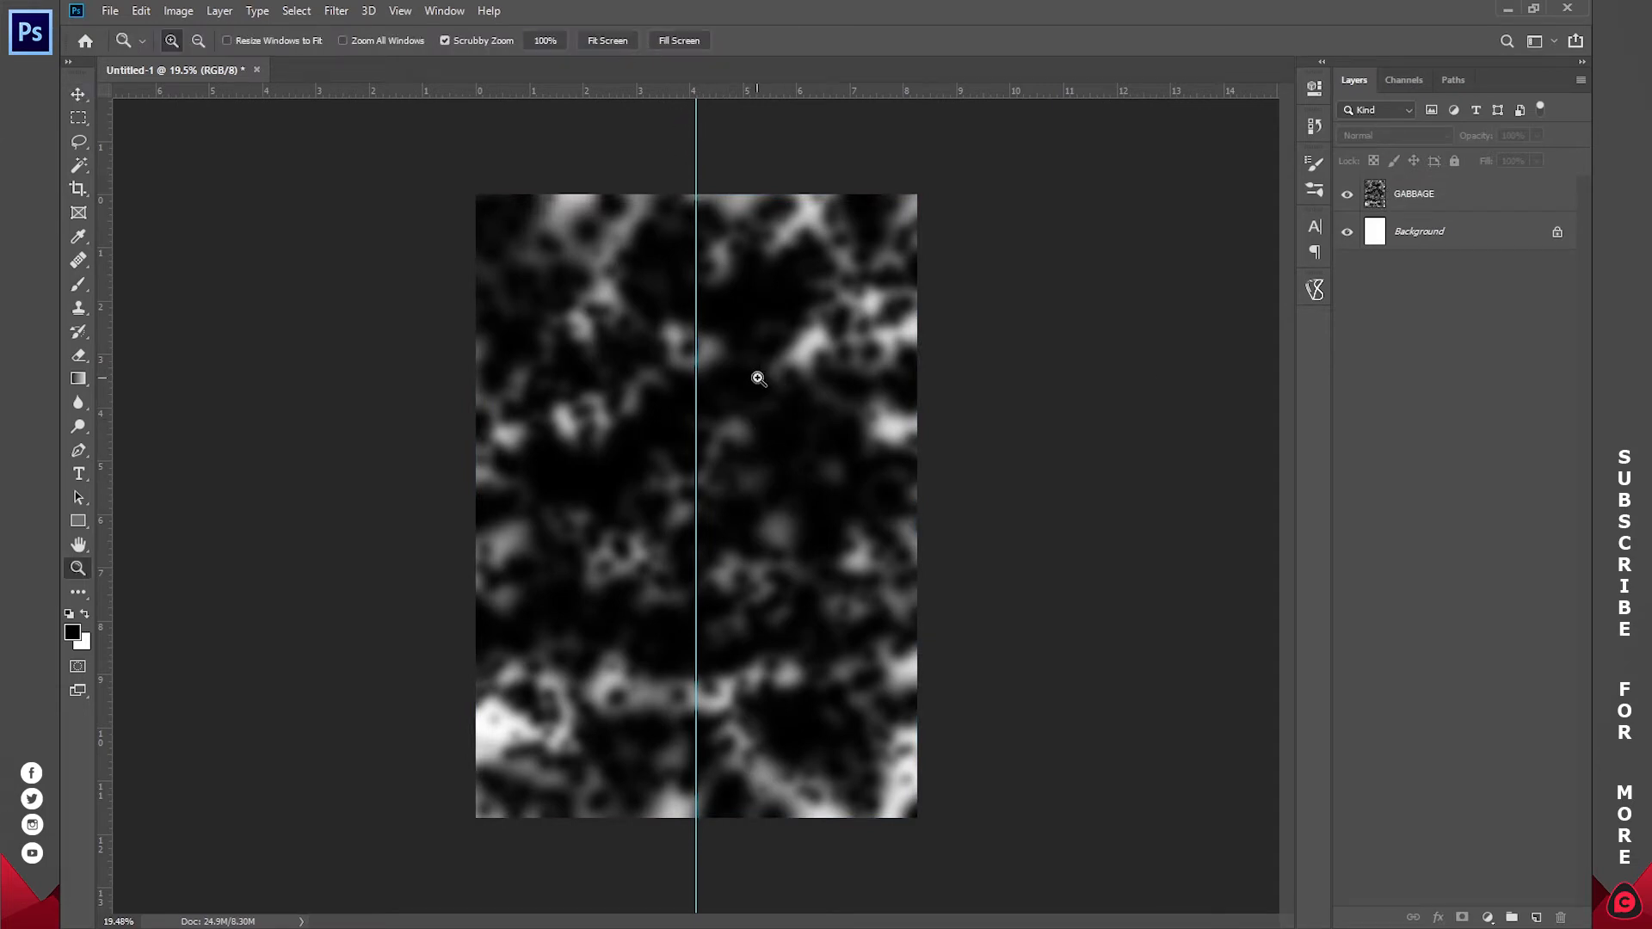
pyautogui.click(609, 42)
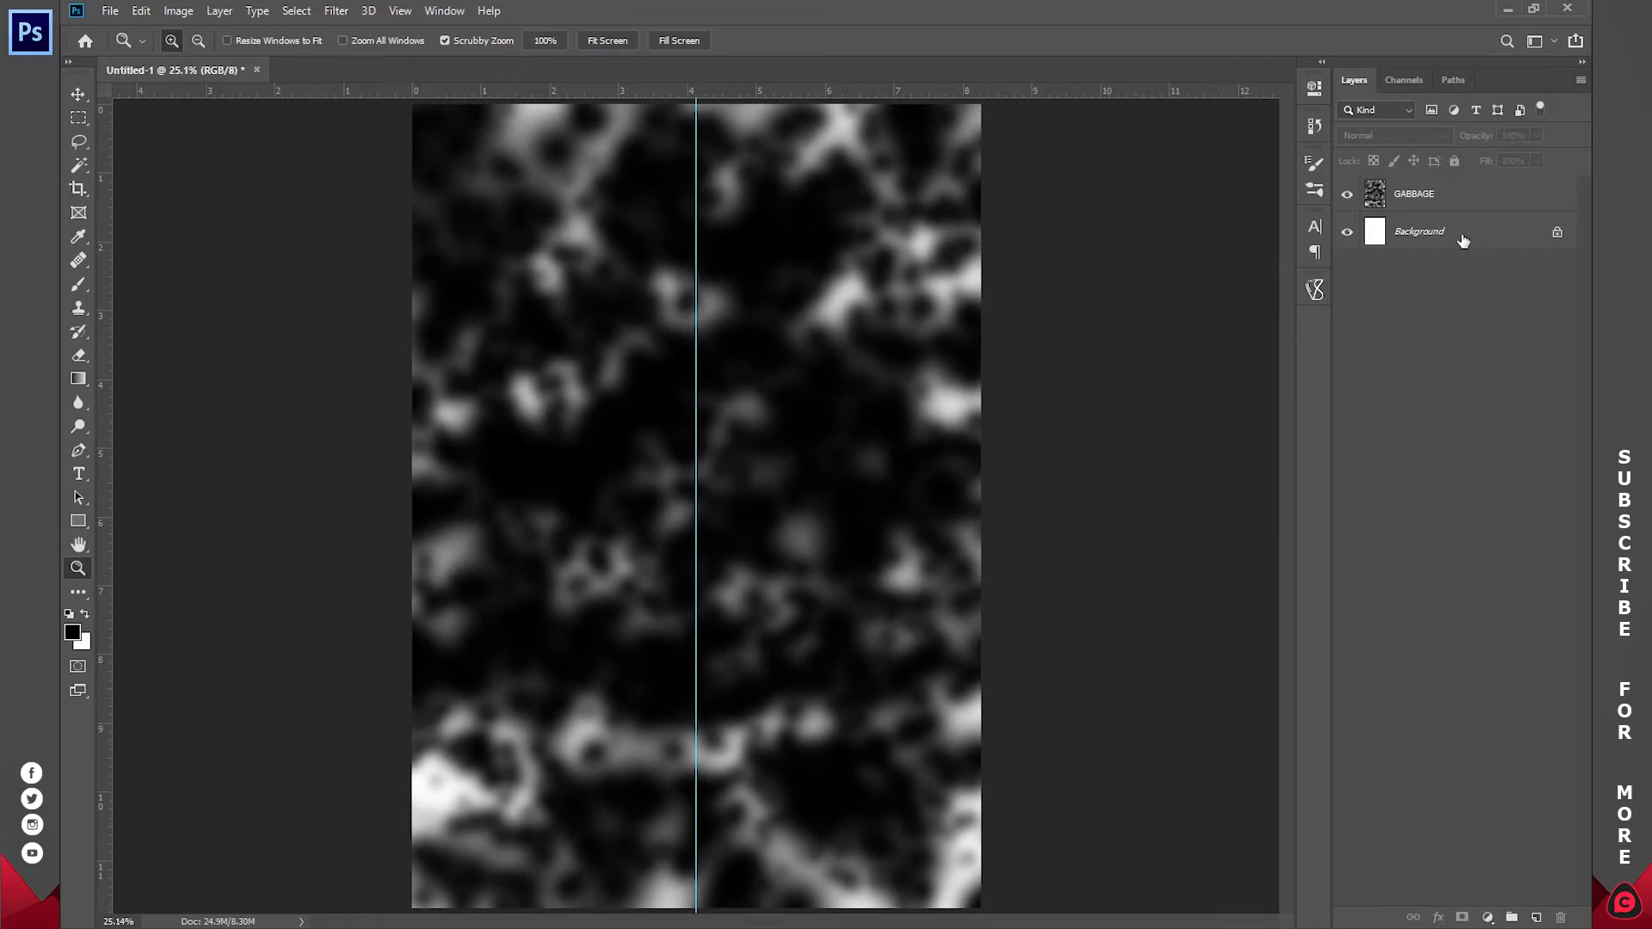
pyautogui.click(1497, 234)
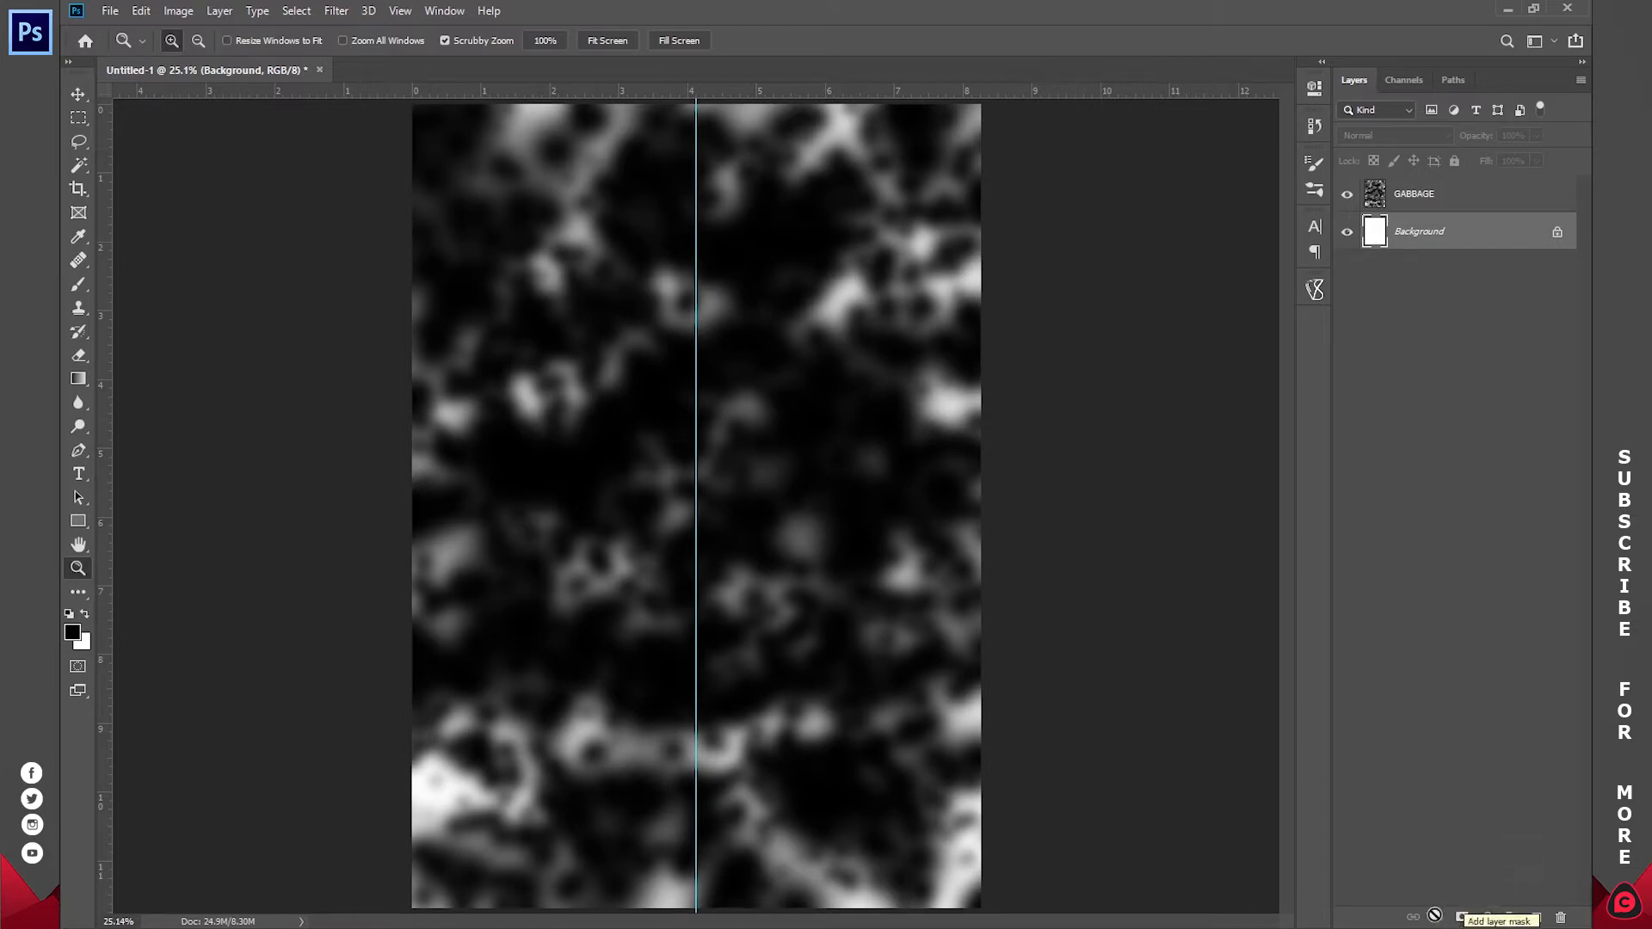
pyautogui.click(1486, 917)
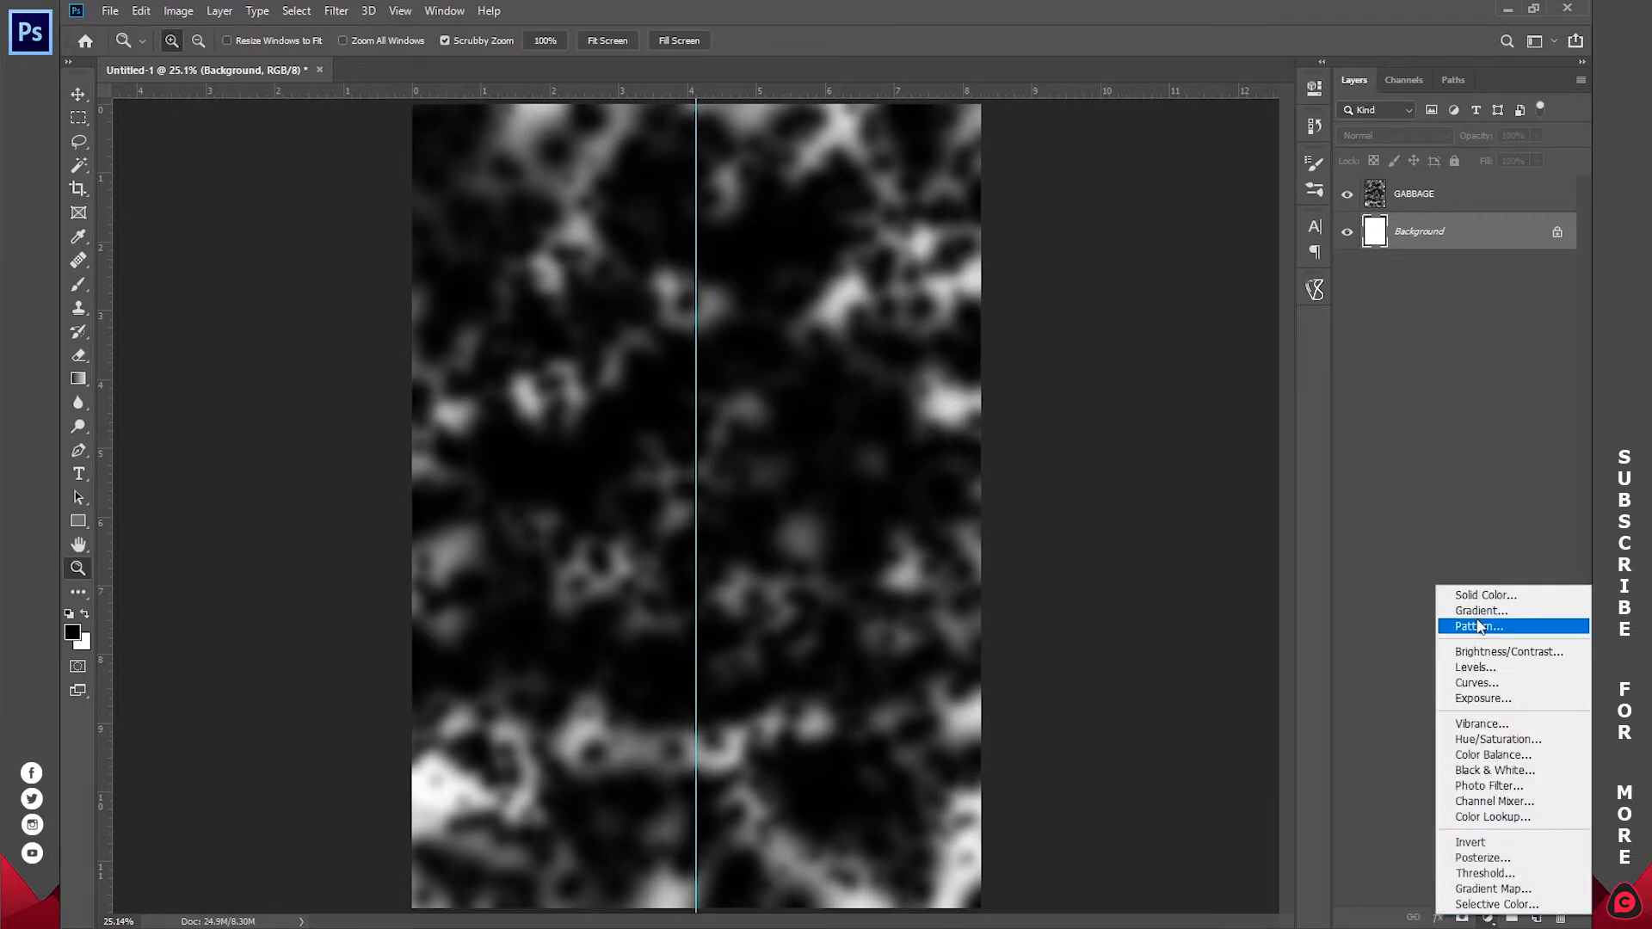
pyautogui.click(1483, 597)
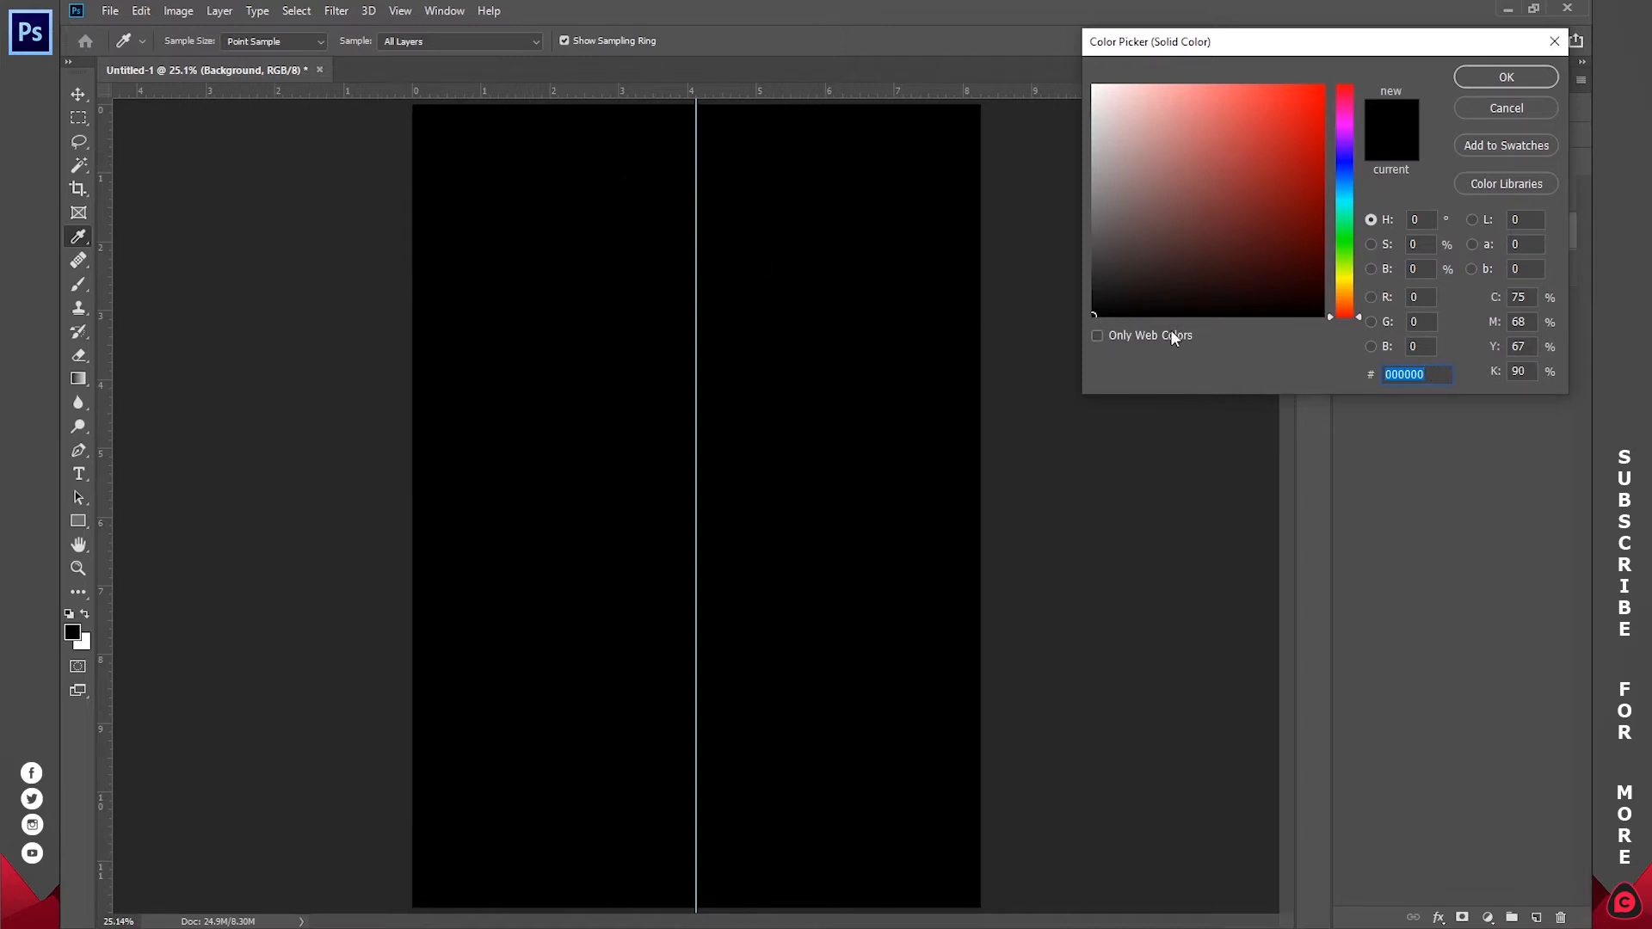
pyautogui.moveTo(1106, 295); pyautogui.dragTo(1067, 270)
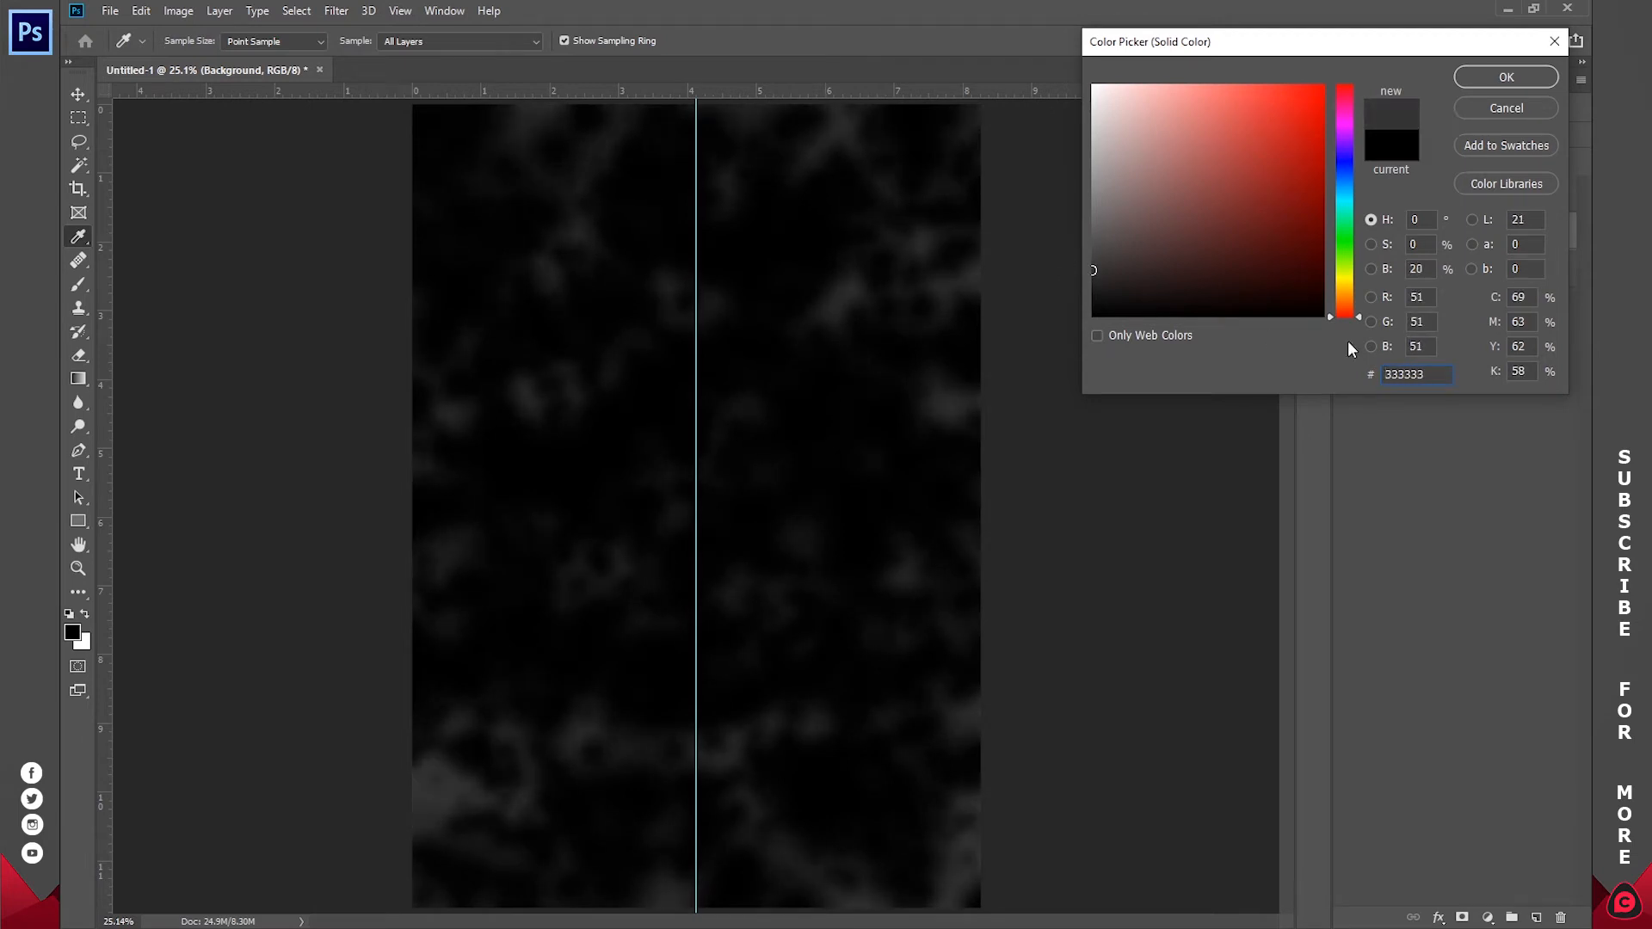
pyautogui.doubleClick(1422, 374)
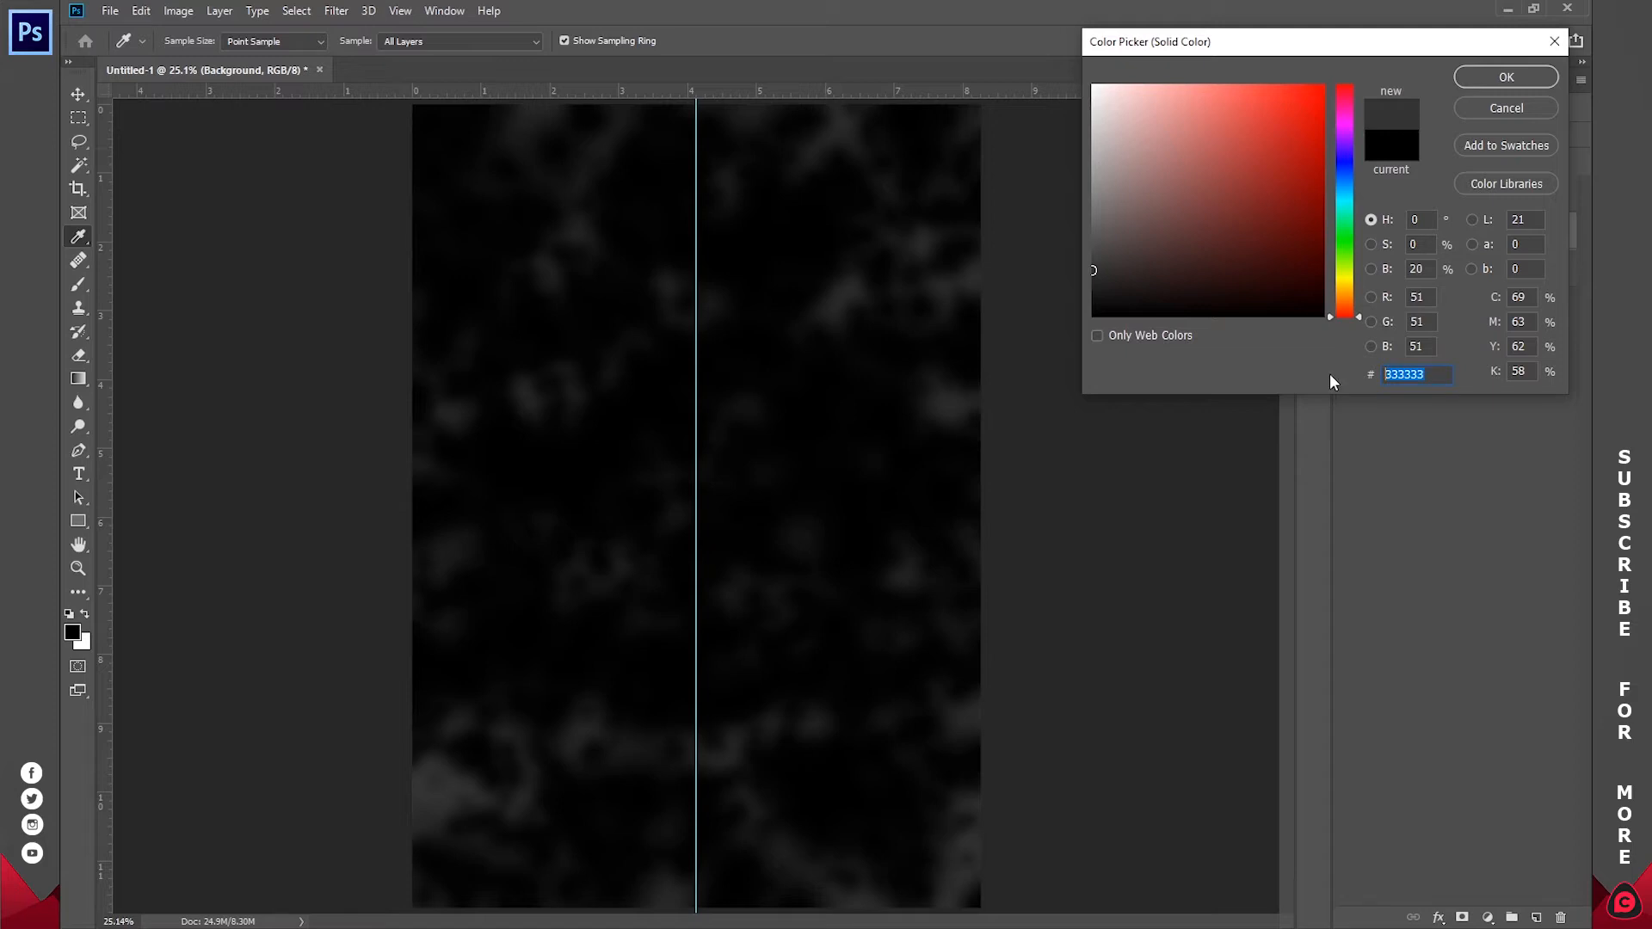
pyautogui.click(1505, 77)
pyautogui.click(1488, 523)
pyautogui.click(1346, 196)
pyautogui.click(1347, 196)
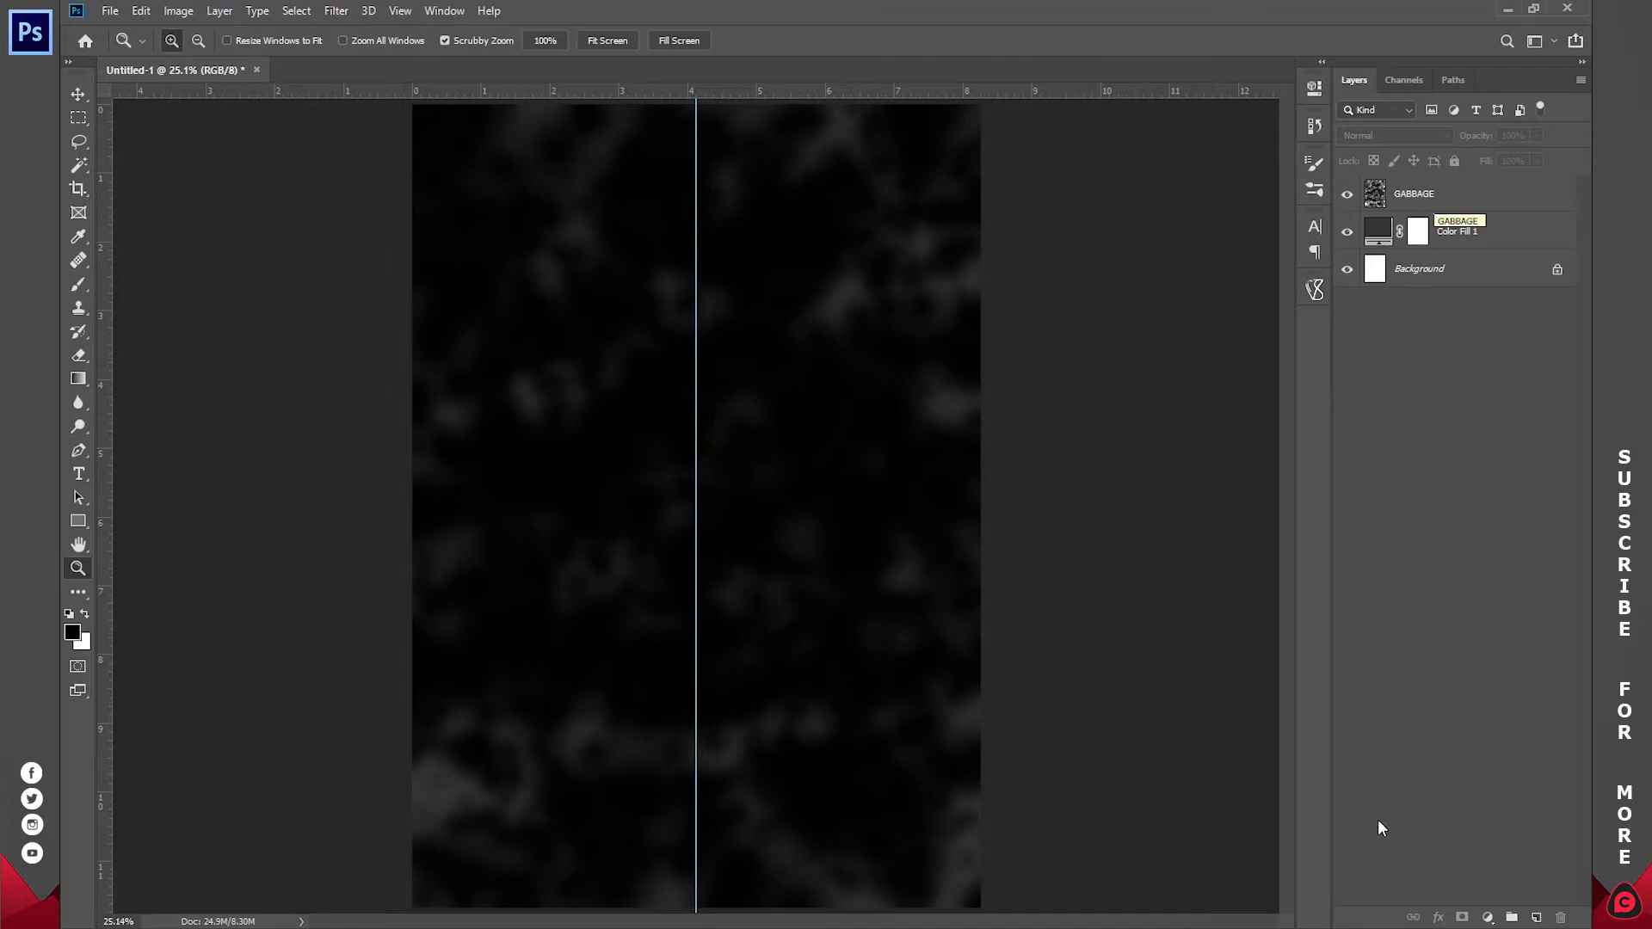
# - Create a new layer group at the top of the layer stack and name it SHAPES
pyautogui.click(1512, 917)
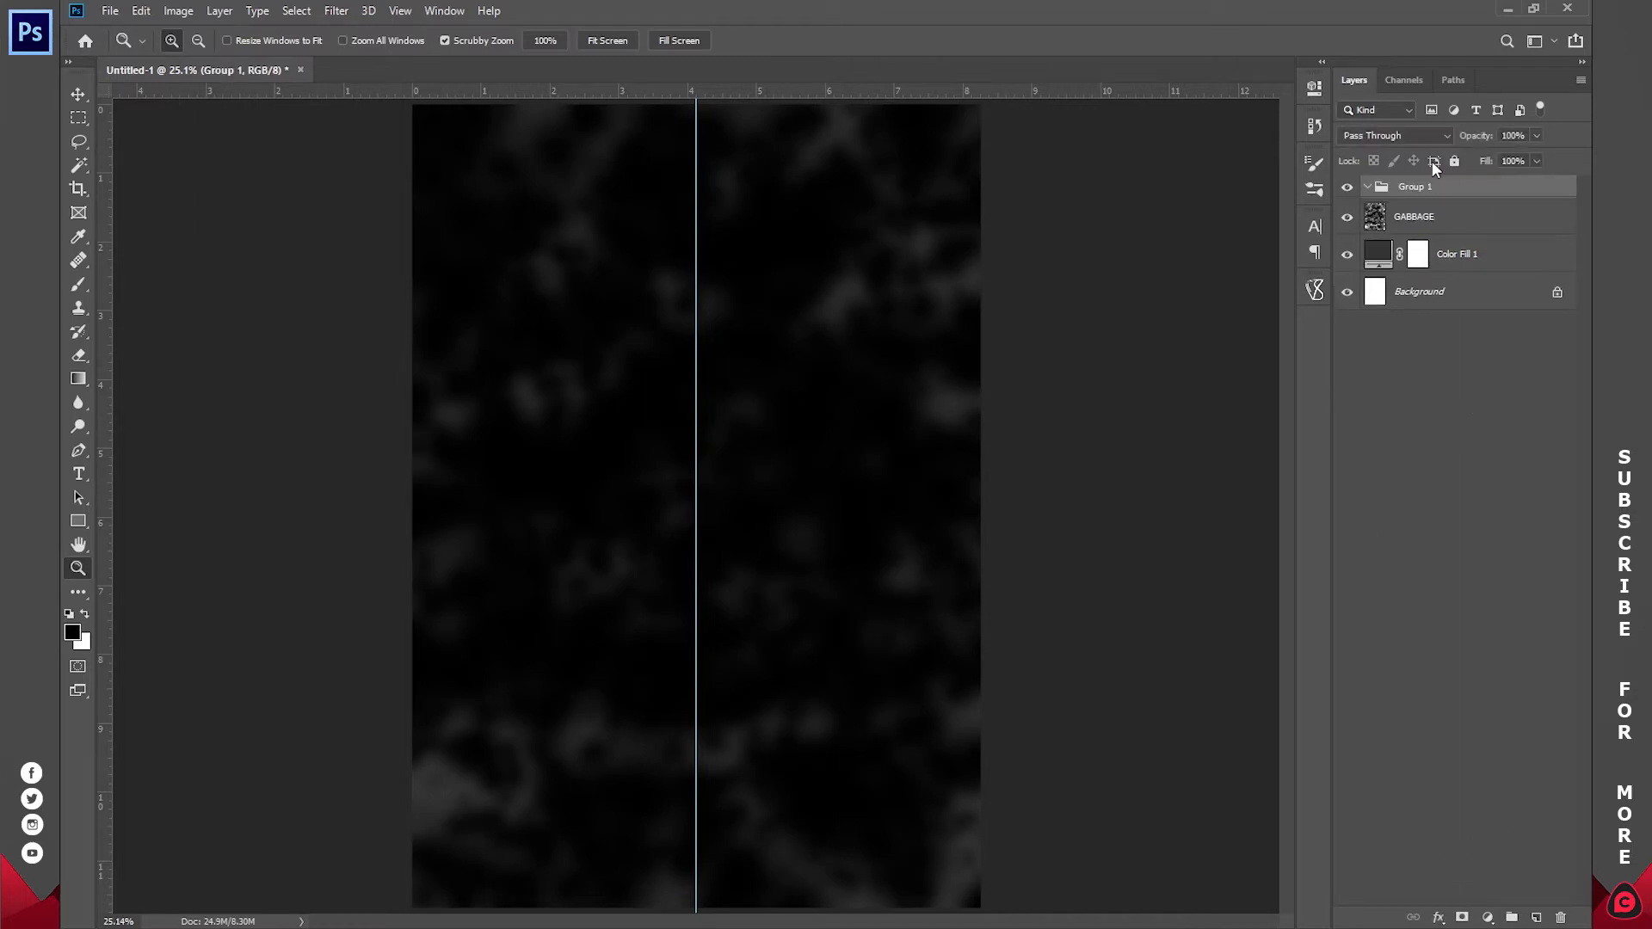
pyautogui.doubleClick(1415, 187)
pyautogui.write('SHAPES')
pyautogui.press('Return')
# - Set up the Ellipse tool with no fill and a solid white stroke
pyautogui.click(75, 516)
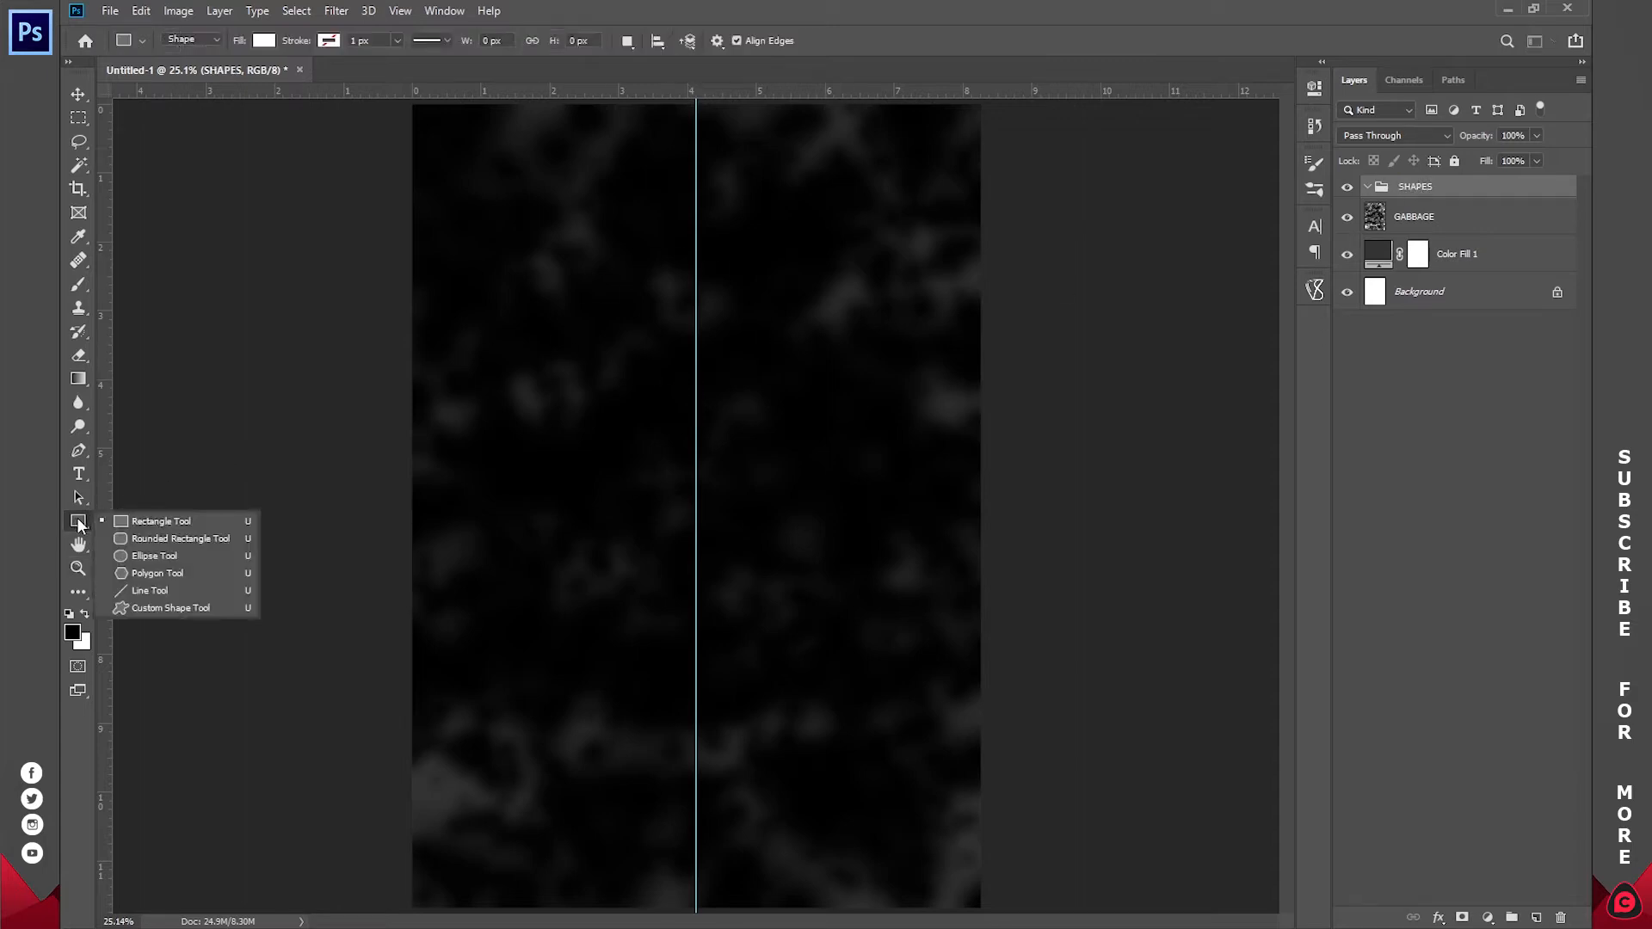
pyautogui.click(146, 556)
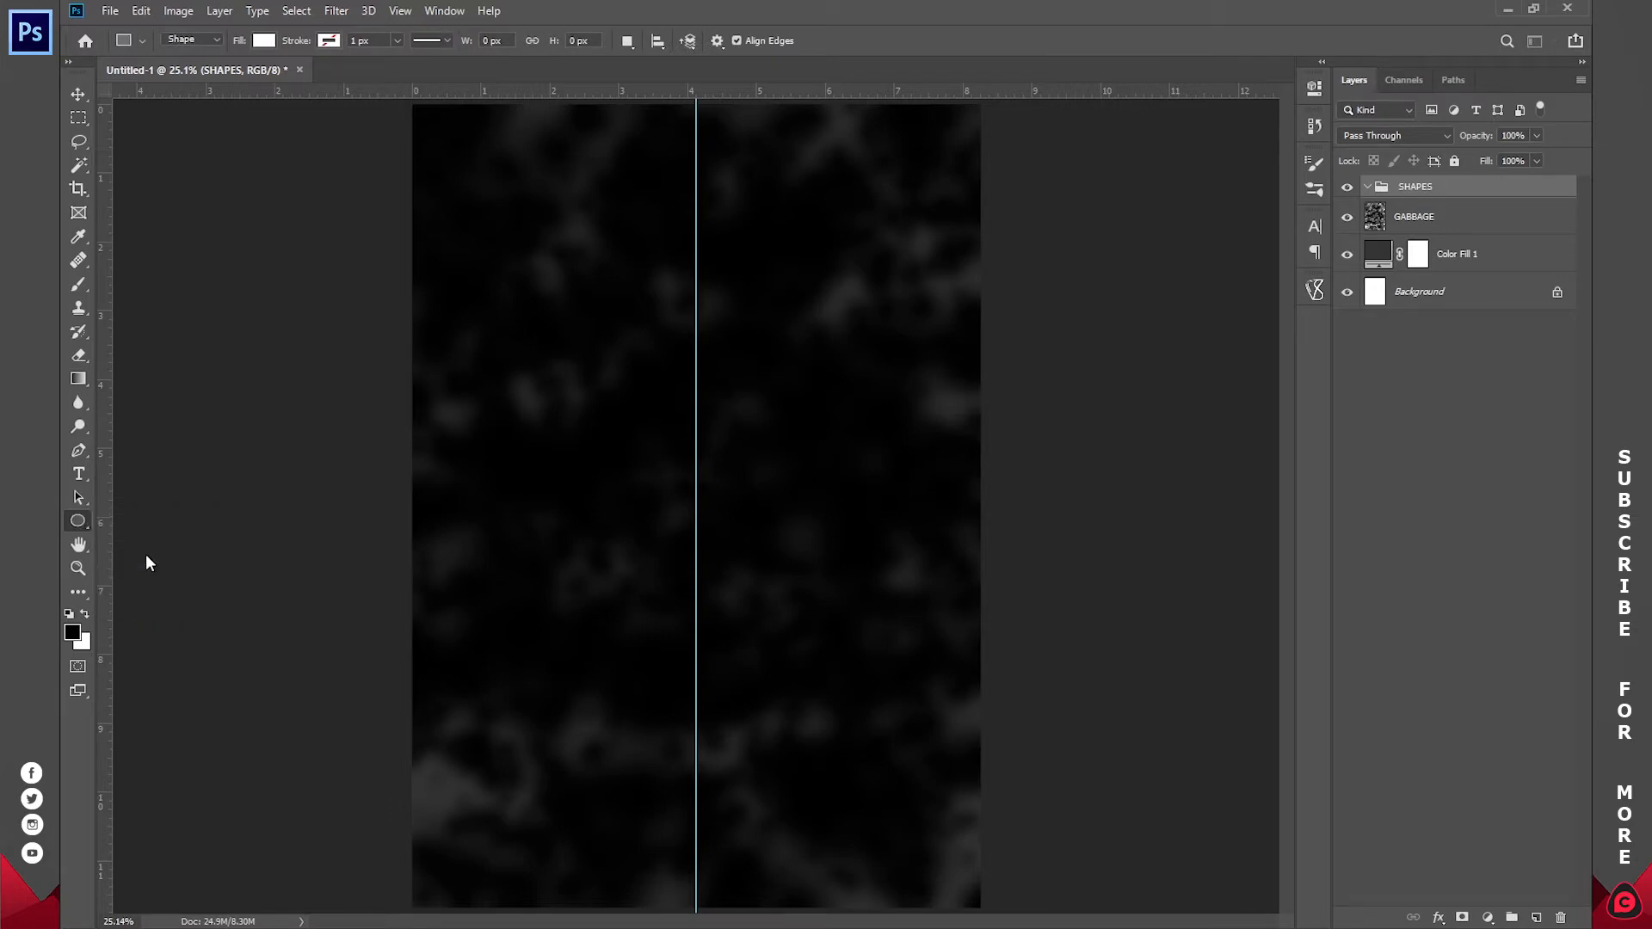
pyautogui.click(261, 41)
pyautogui.click(188, 77)
pyautogui.click(325, 41)
pyautogui.click(325, 41)
pyautogui.click(285, 76)
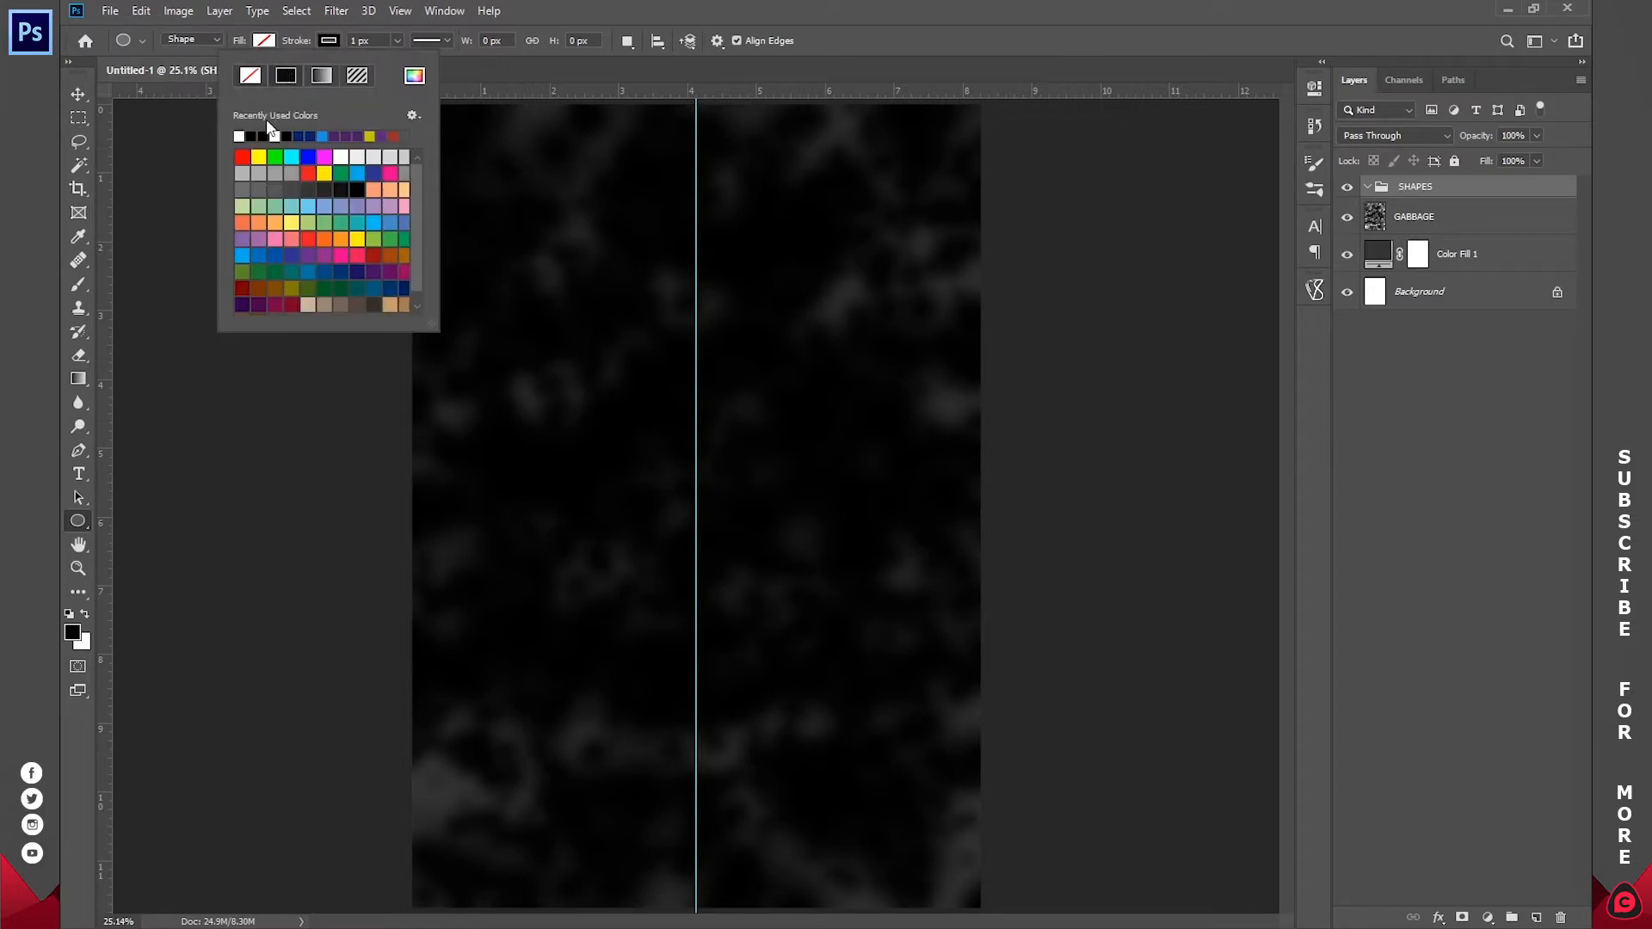
pyautogui.click(241, 134)
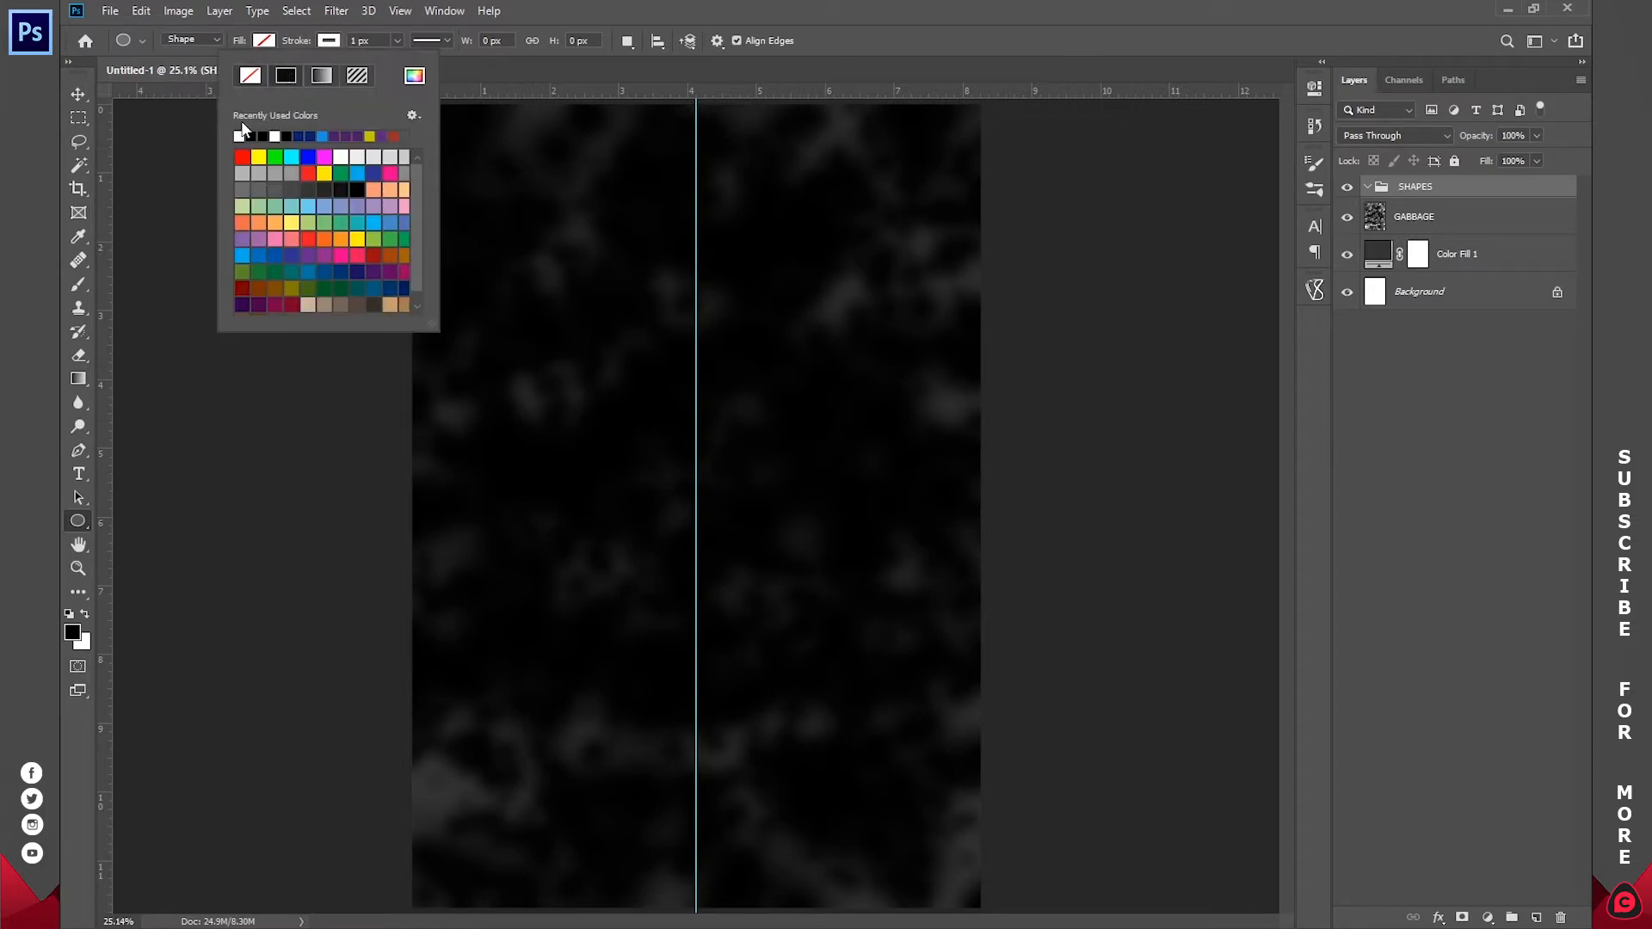
# - Set the stroke width to 5 px and draw a circle about 1253 px across in the upper half of the page
pyautogui.click(357, 41)
pyautogui.write('5')
pyautogui.press('Return')
pyautogui.moveTo(577, 250); pyautogui.dragTo(926, 541)
pyautogui.click(1307, 93)
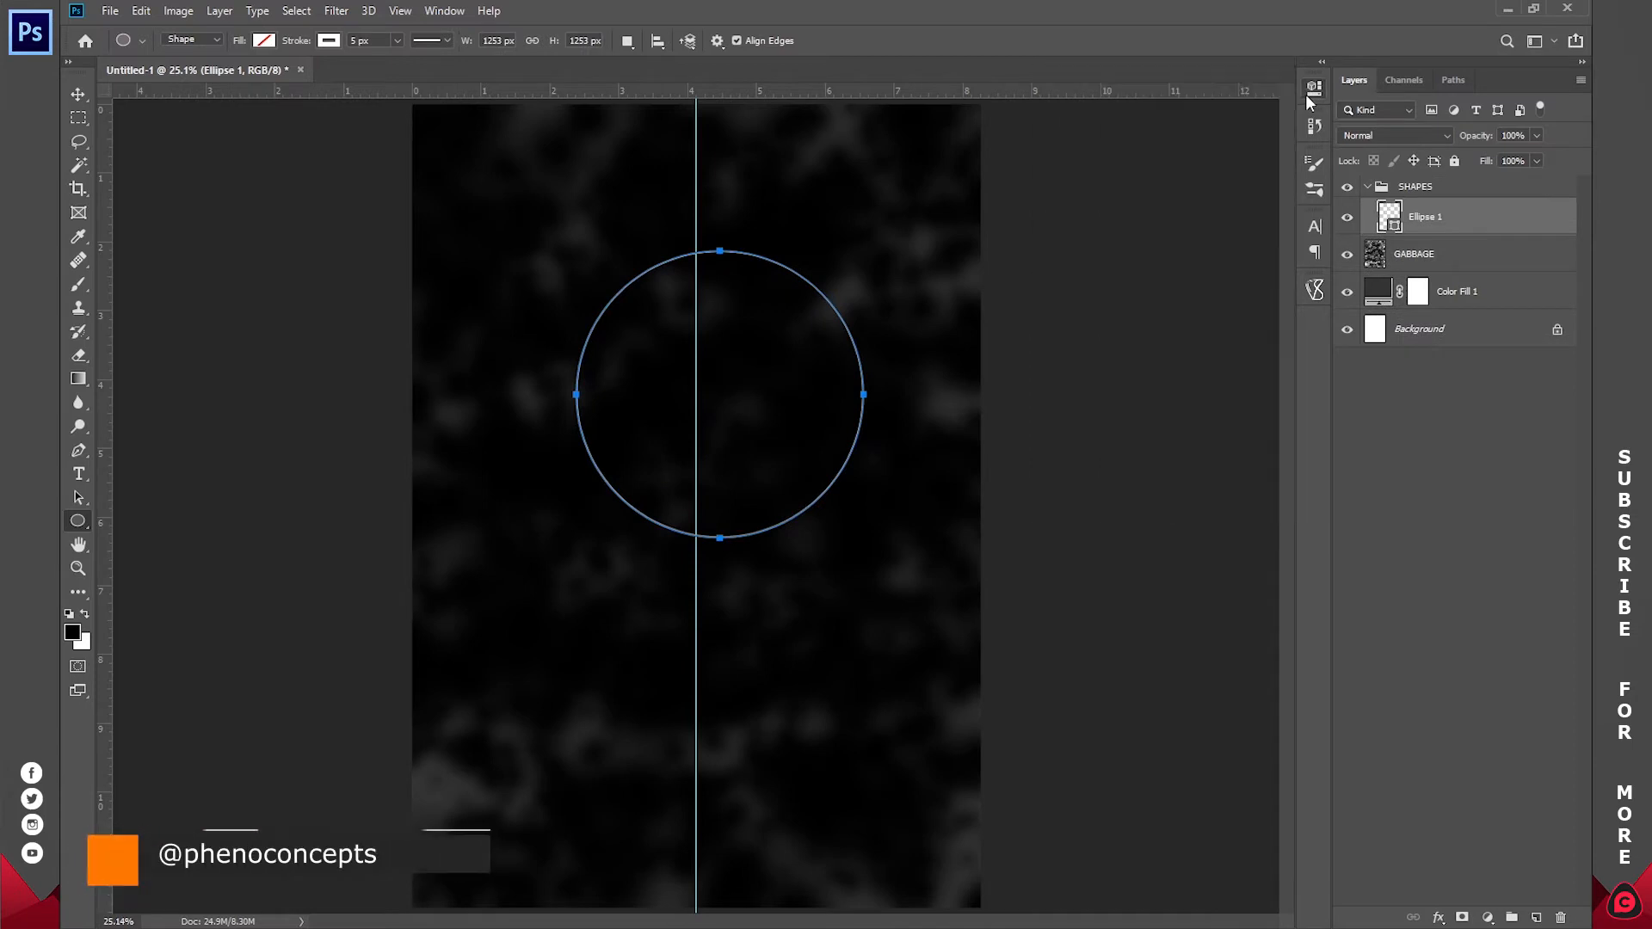
# - Move the circle sideways so its centre sits on the vertical centre guide
pyautogui.press('z')
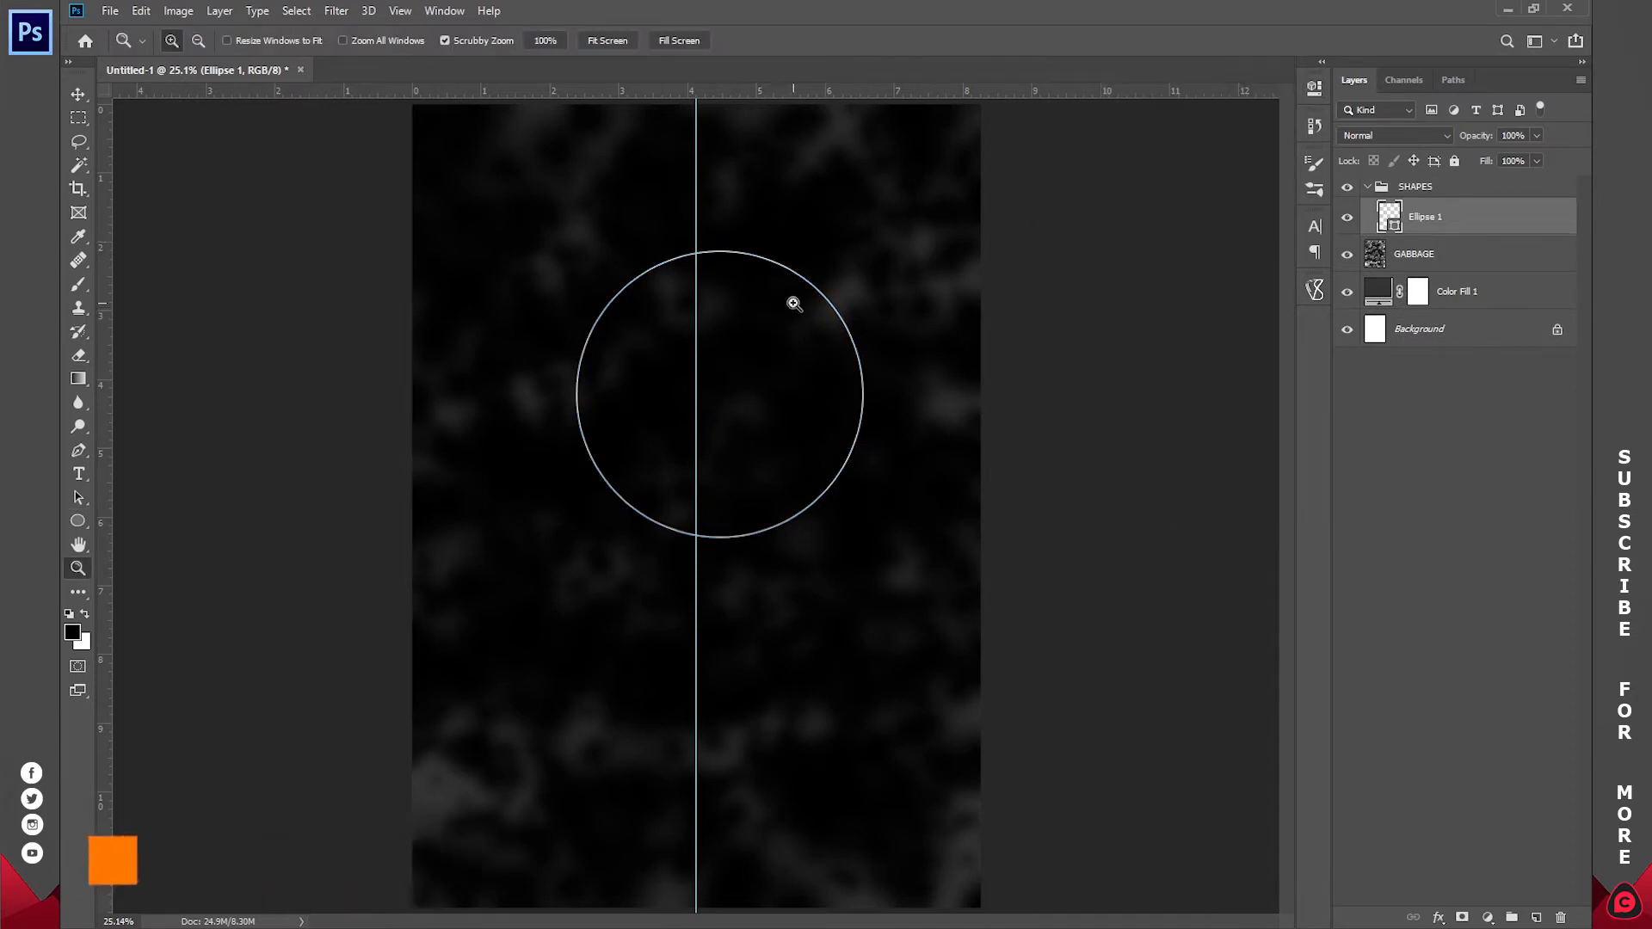
pyautogui.hotkey('ctrl', 't')
pyautogui.moveTo(741, 269); pyautogui.dragTo(723, 274)
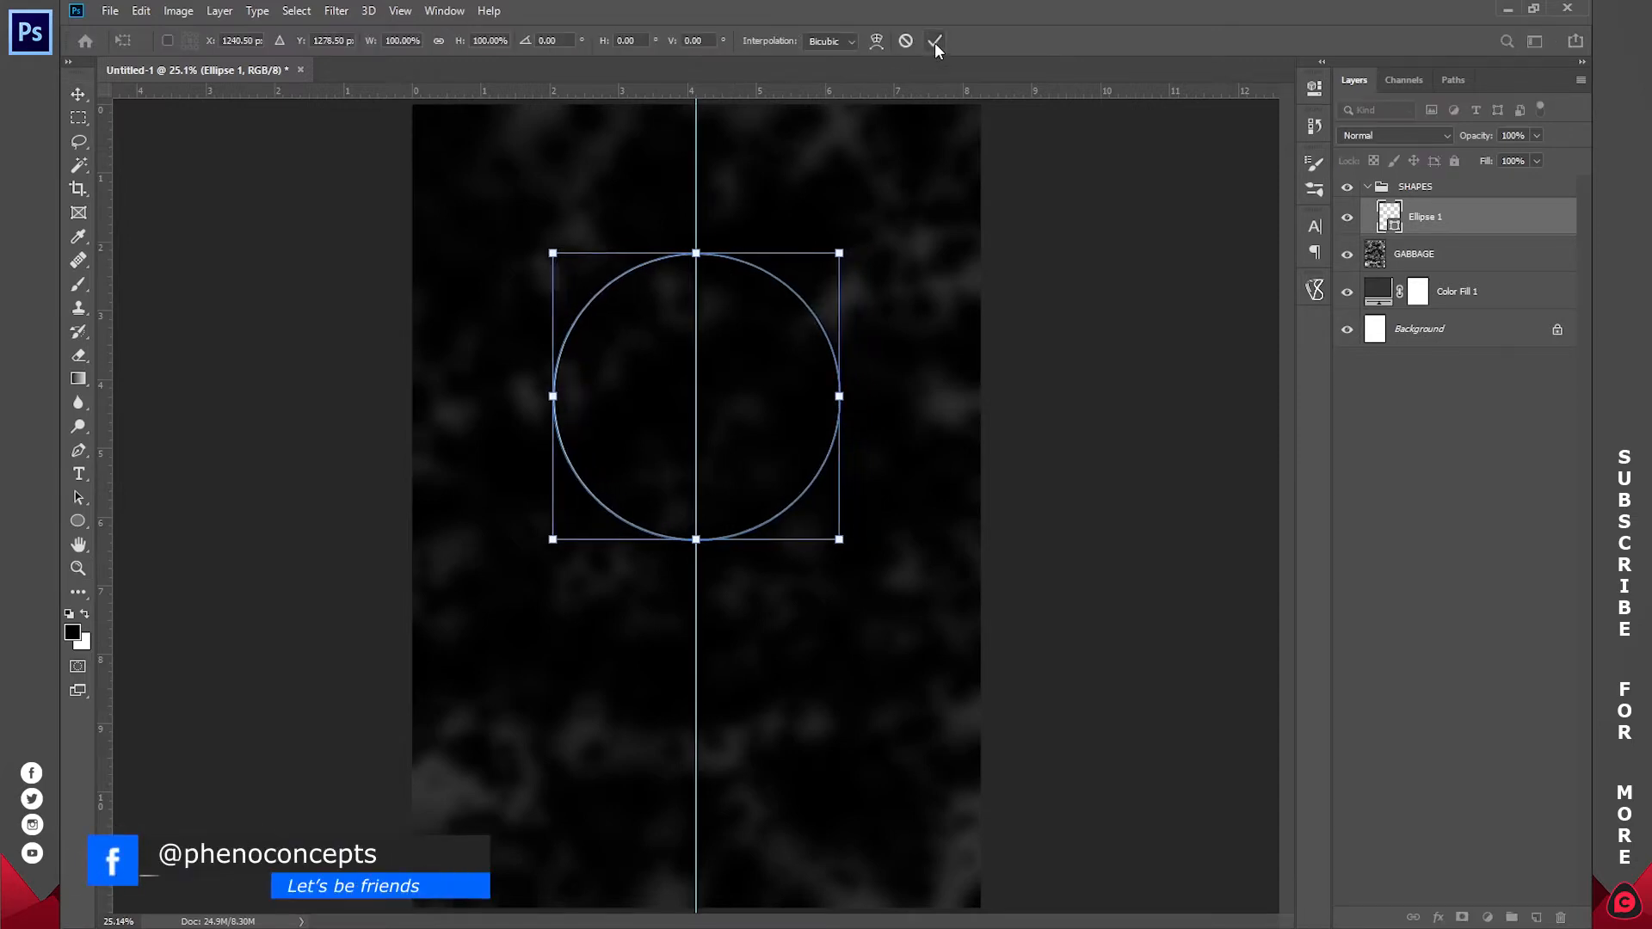
pyautogui.click(934, 40)
# - Draw a six-sided polygon about 1212 px wide and 1136 px high, overlapping the circle's upper left
pyautogui.rightClick(78, 522)
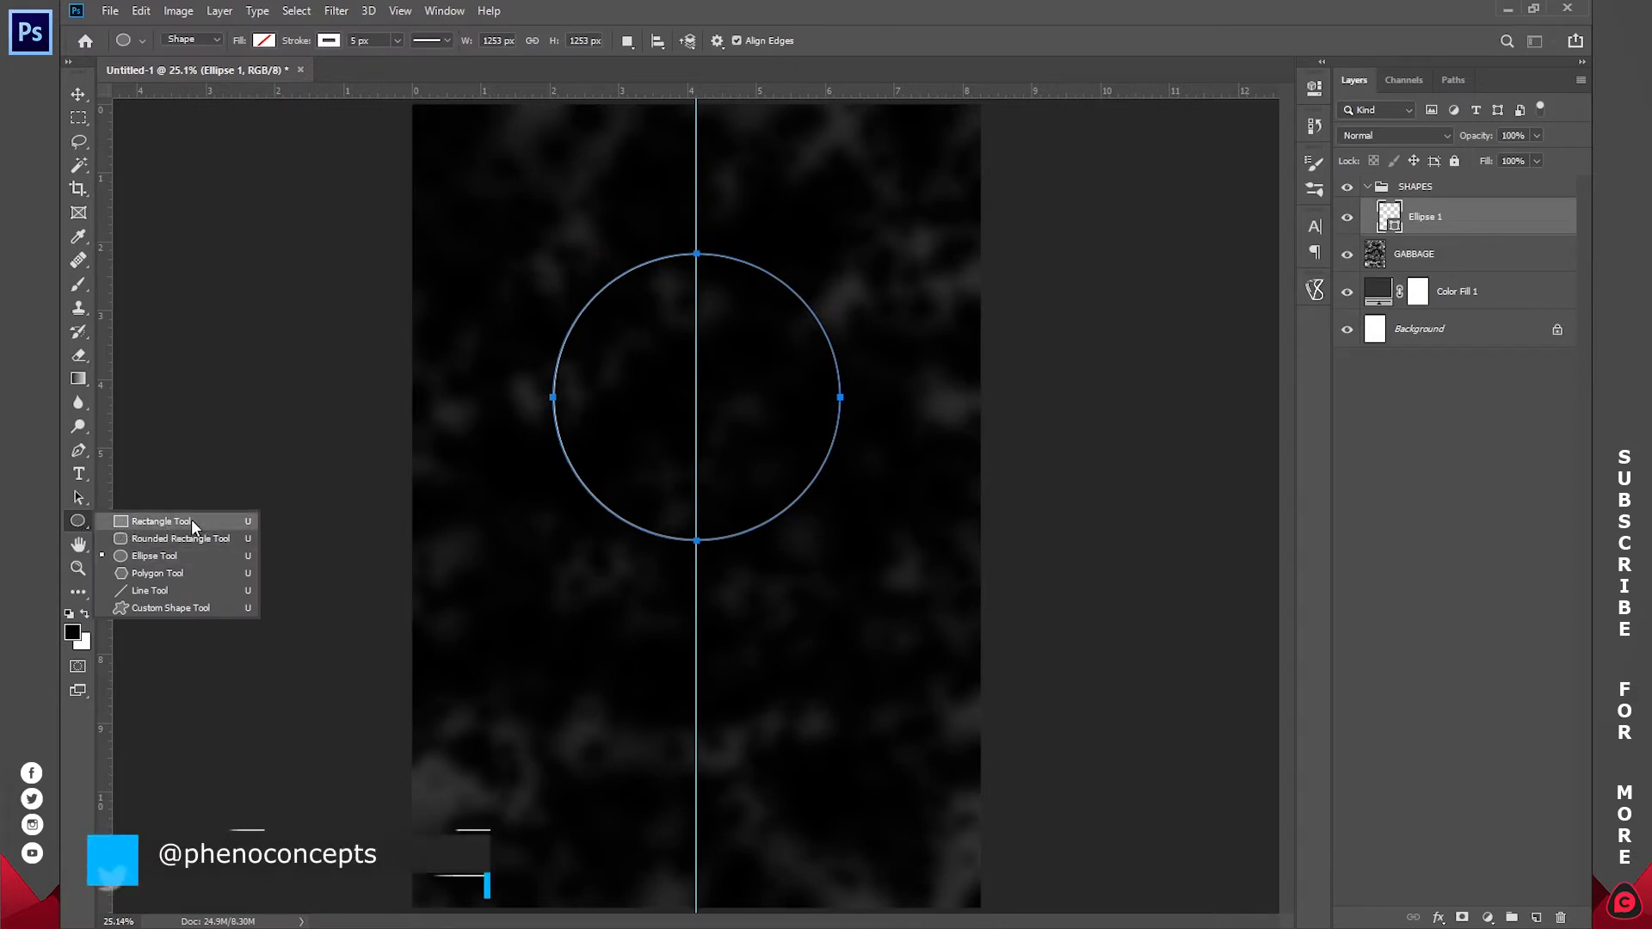
pyautogui.click(162, 573)
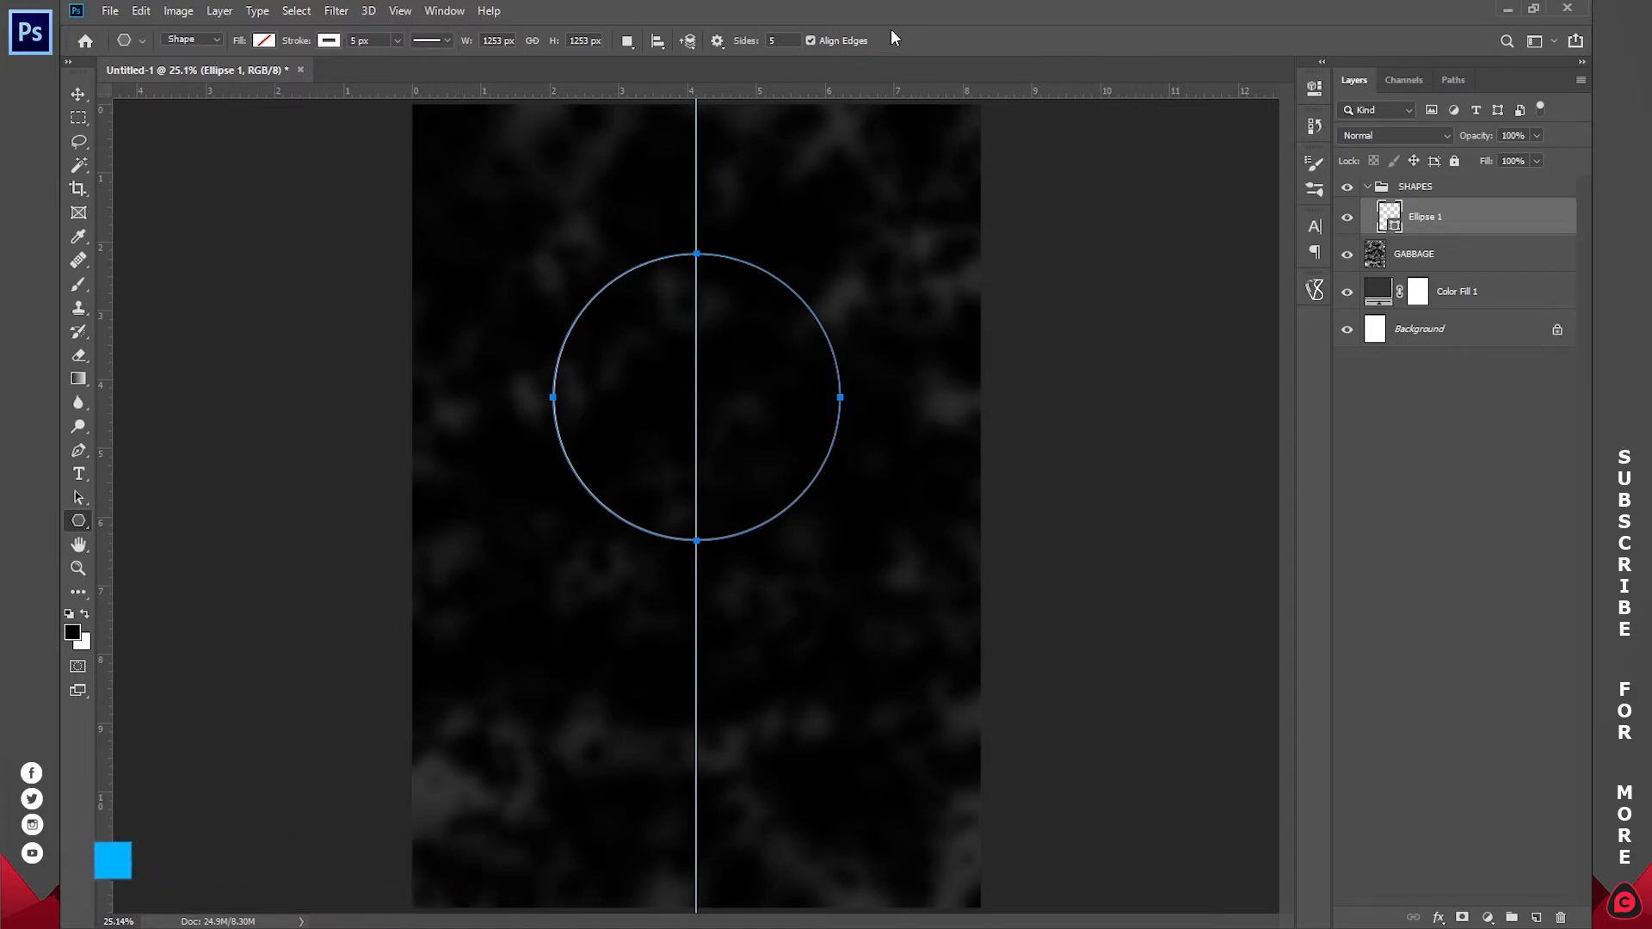
pyautogui.press('Return')
pyautogui.moveTo(561, 237); pyautogui.dragTo(712, 306)
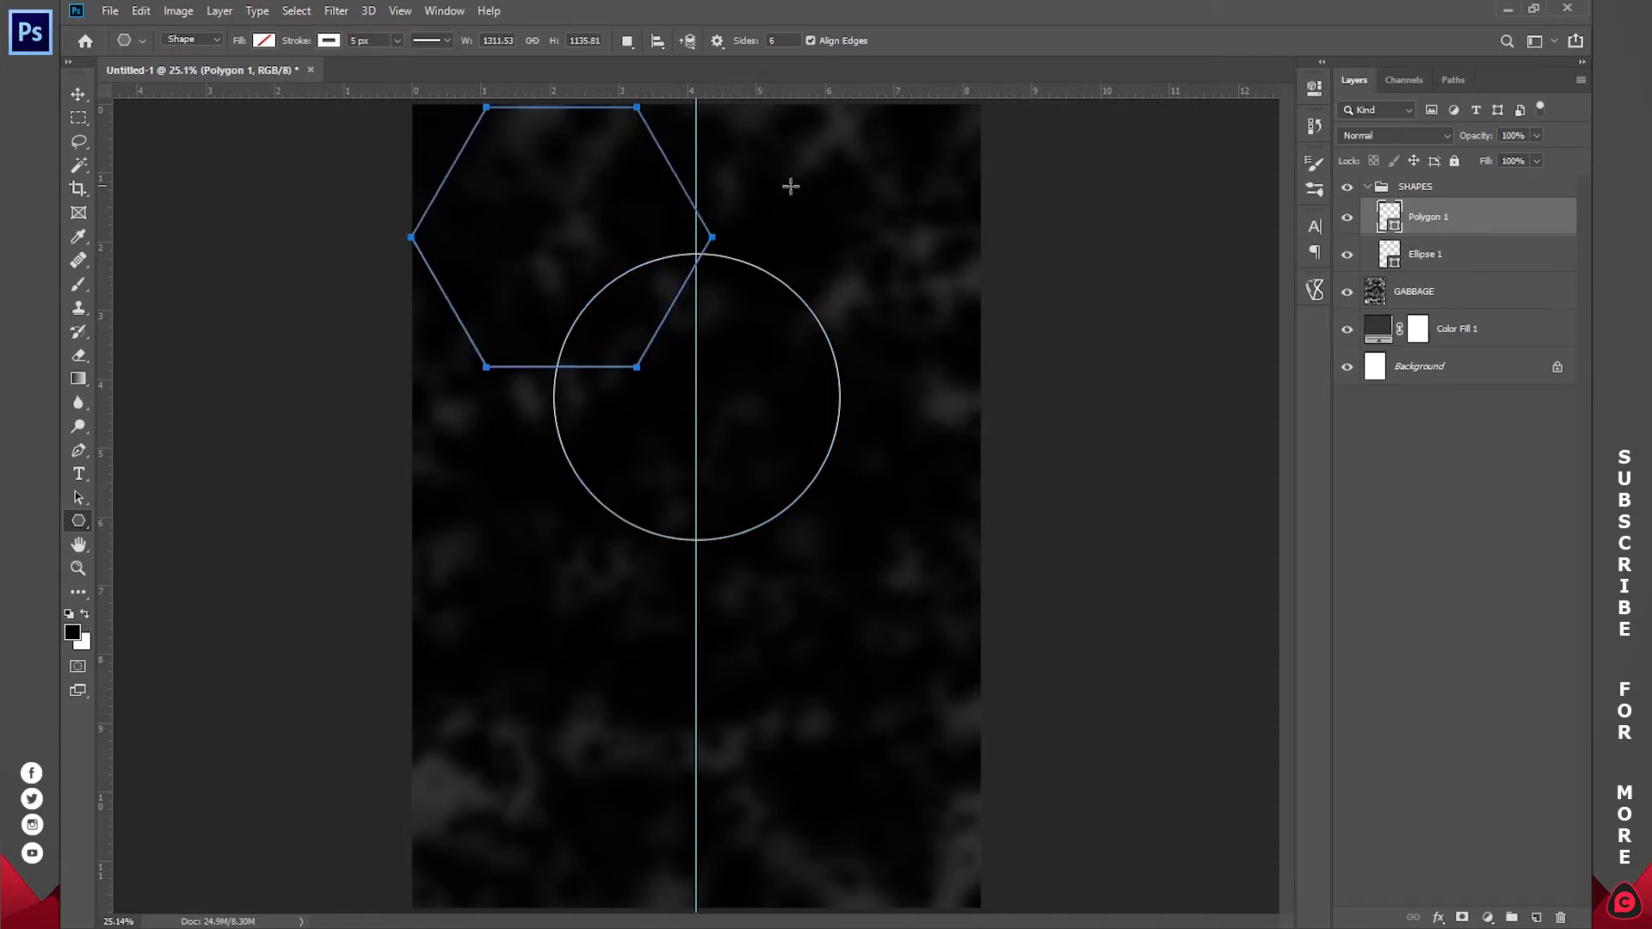
# - Move the hexagon into the circle, centre it on the guide and scale it to about 94%
pyautogui.click(77, 93)
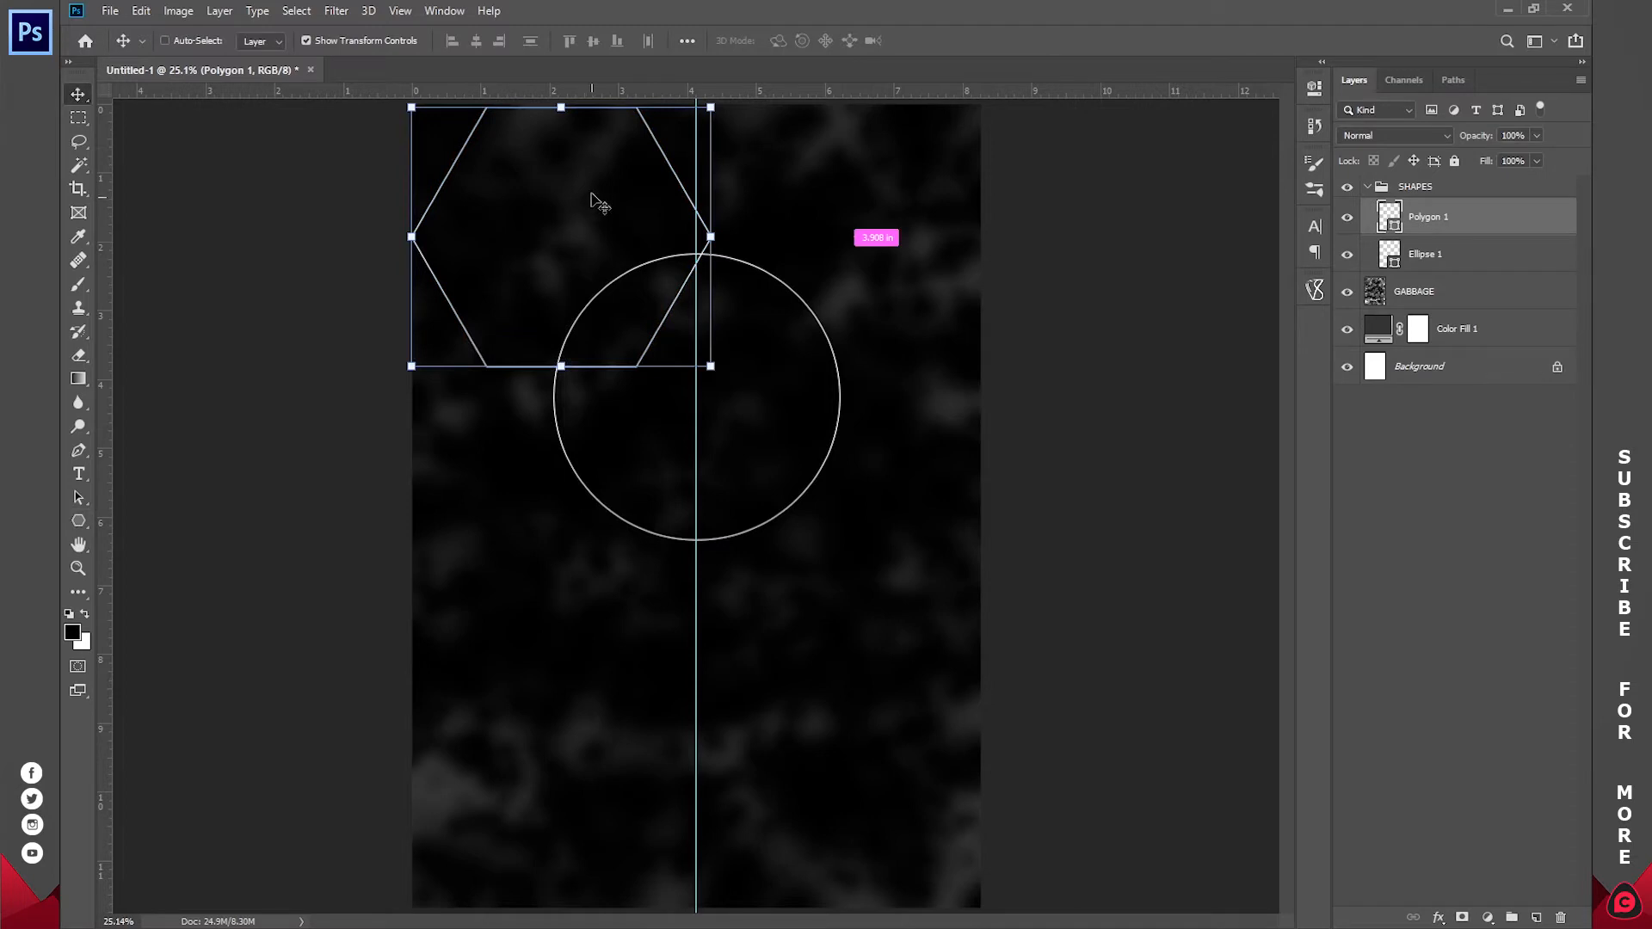
pyautogui.moveTo(589, 196); pyautogui.dragTo(723, 351)
pyautogui.moveTo(697, 265); pyautogui.dragTo(694, 274)
pyautogui.moveTo(696, 526); pyautogui.dragTo(699, 521)
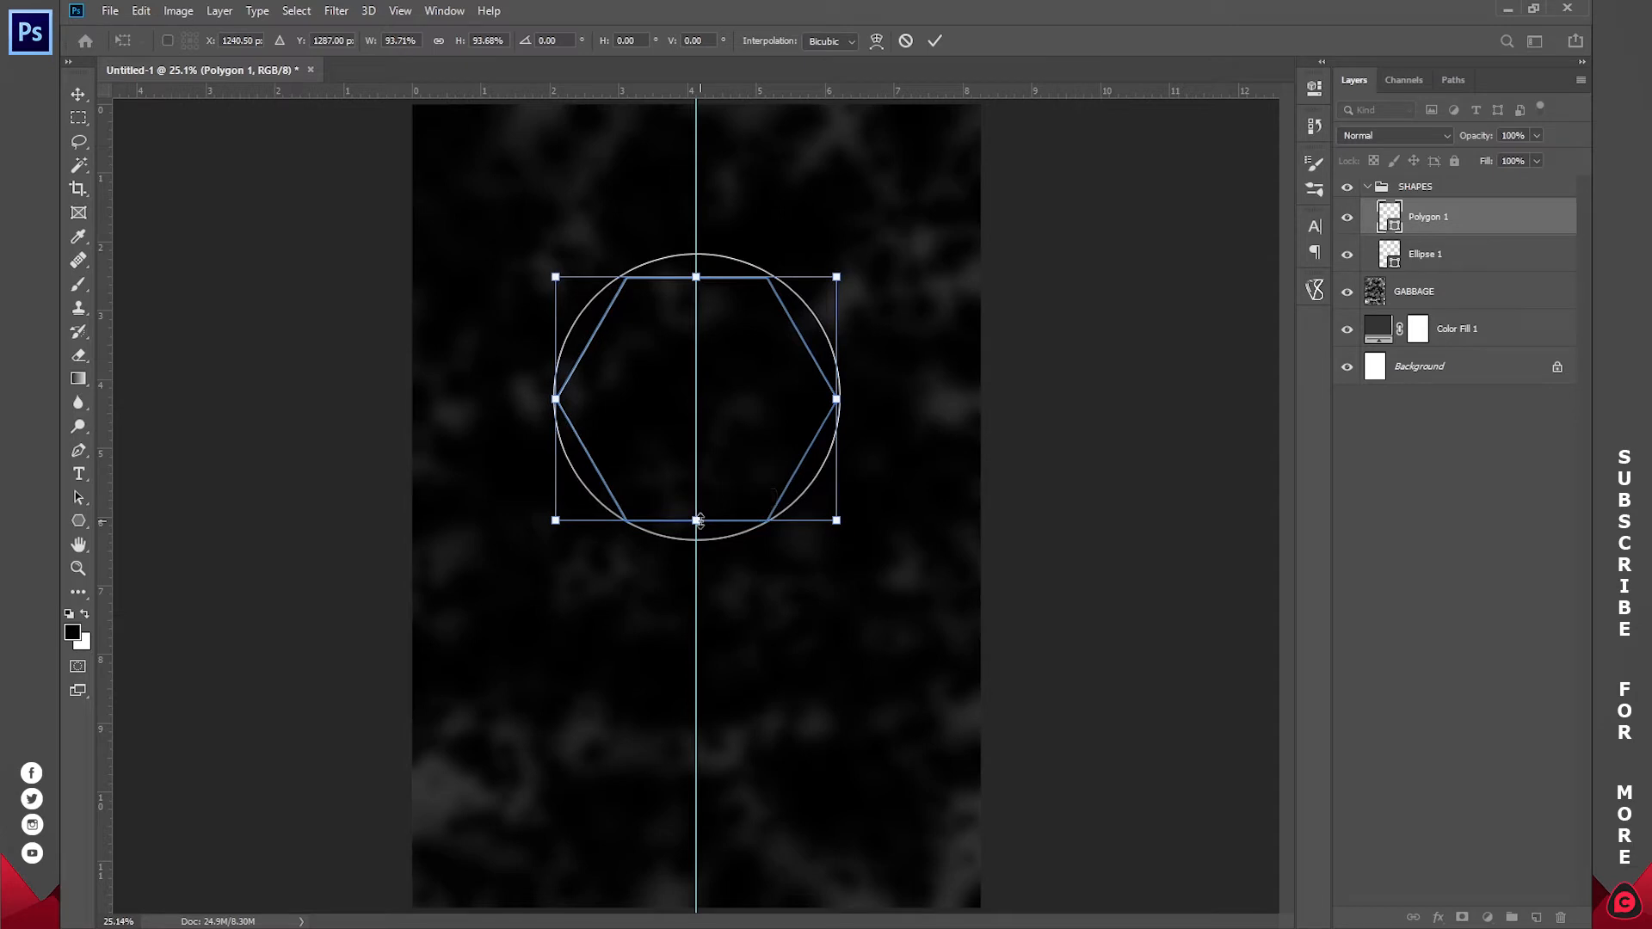
pyautogui.click(938, 41)
# - Enlarge the hexagon to about 102% so that its corners meet the circle
pyautogui.press('z')
pyautogui.click(783, 408)
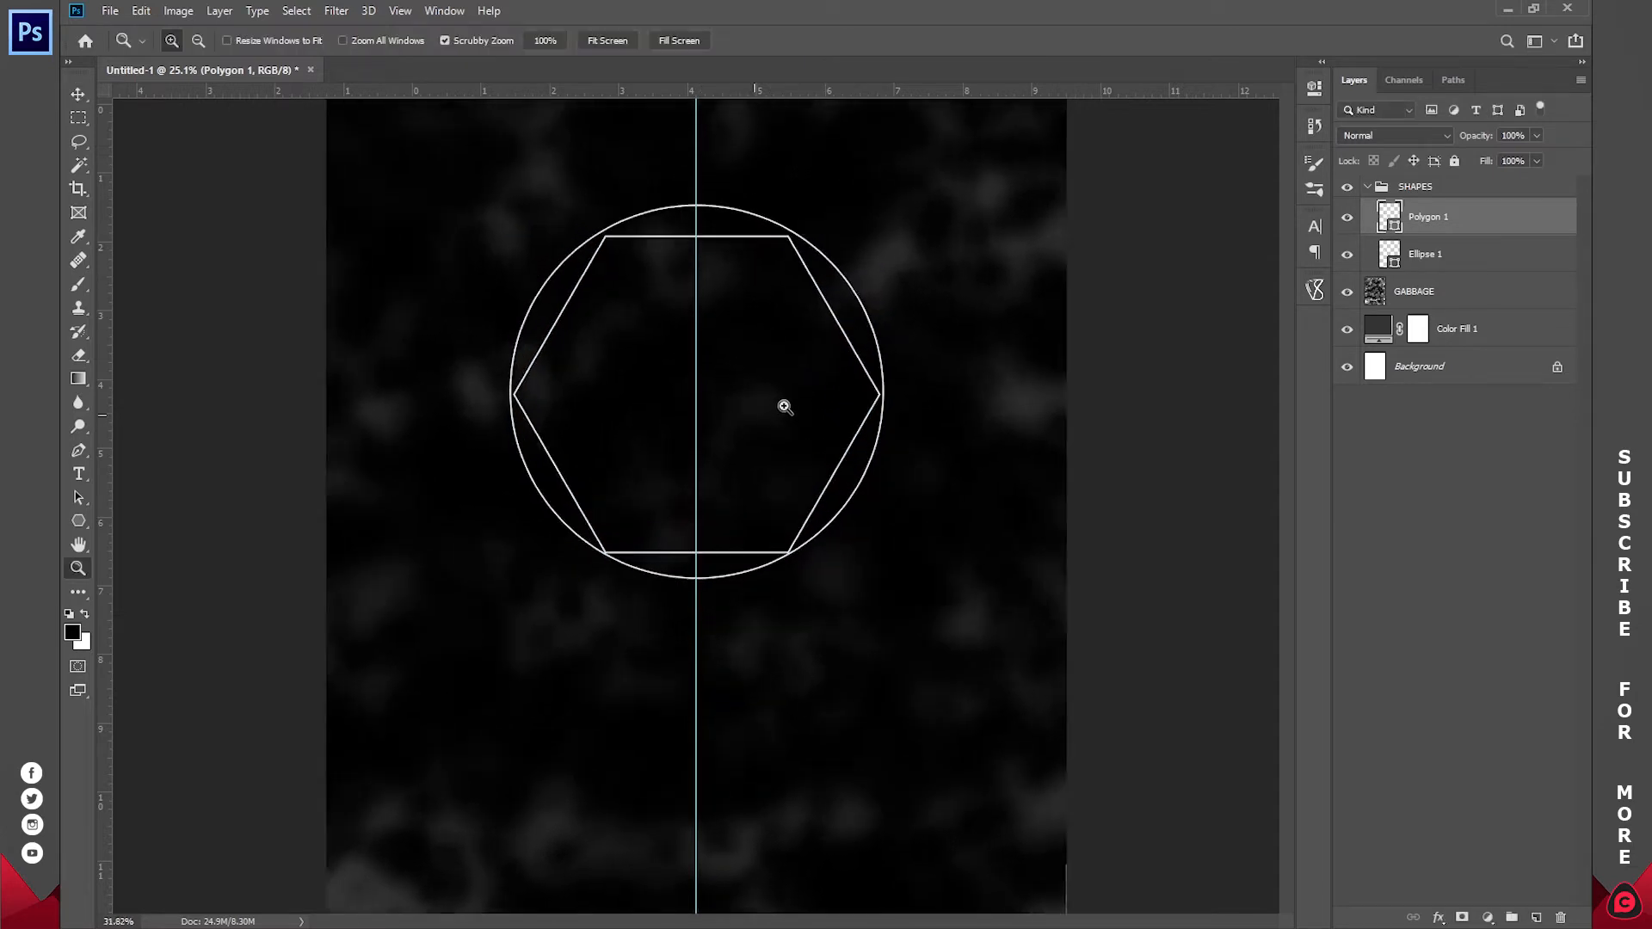
pyautogui.moveTo(732, 280); pyautogui.dragTo(737, 321)
pyautogui.press('v')
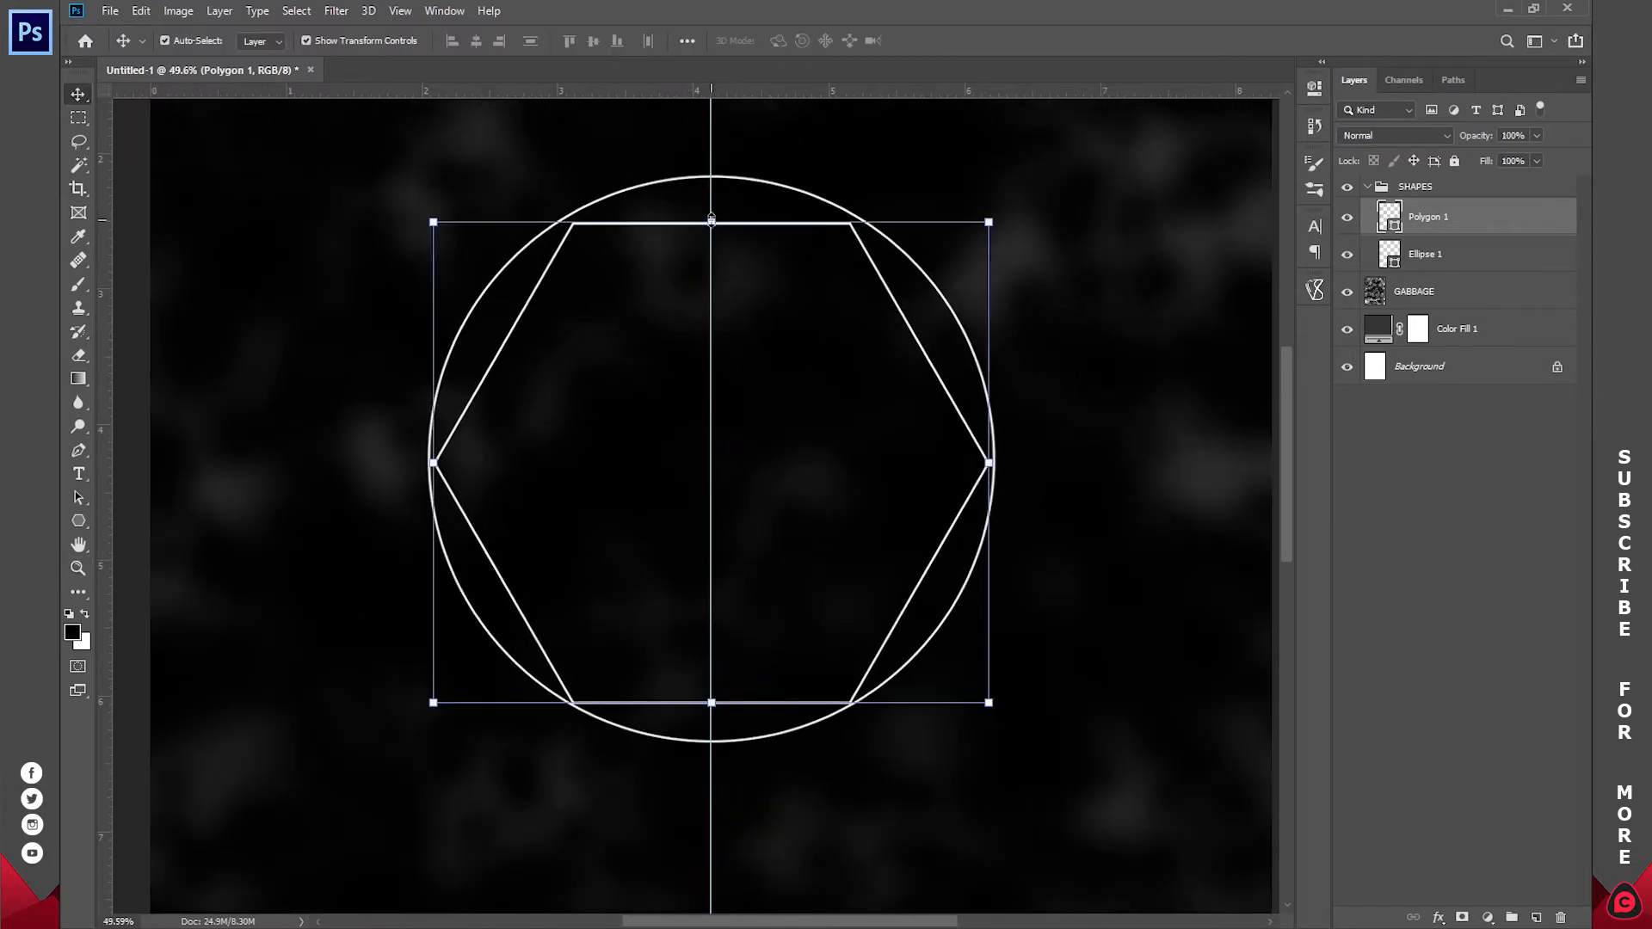
pyautogui.hotkey('ctrl', 't')
pyautogui.moveTo(711, 215); pyautogui.dragTo(711, 210)
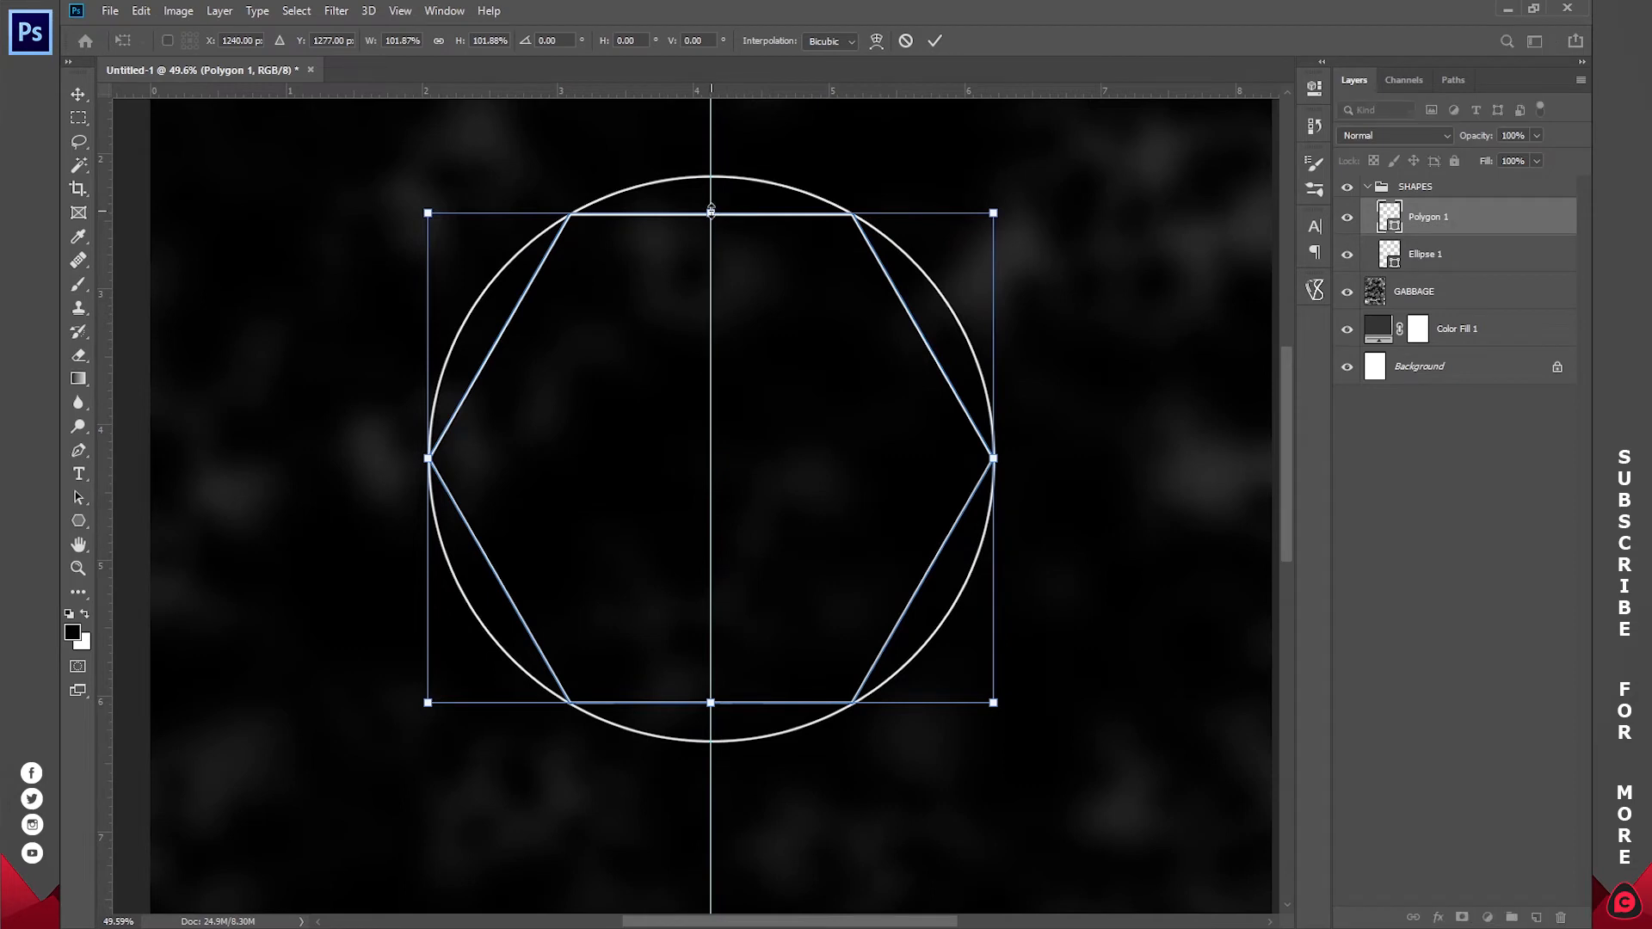
pyautogui.press('Return')
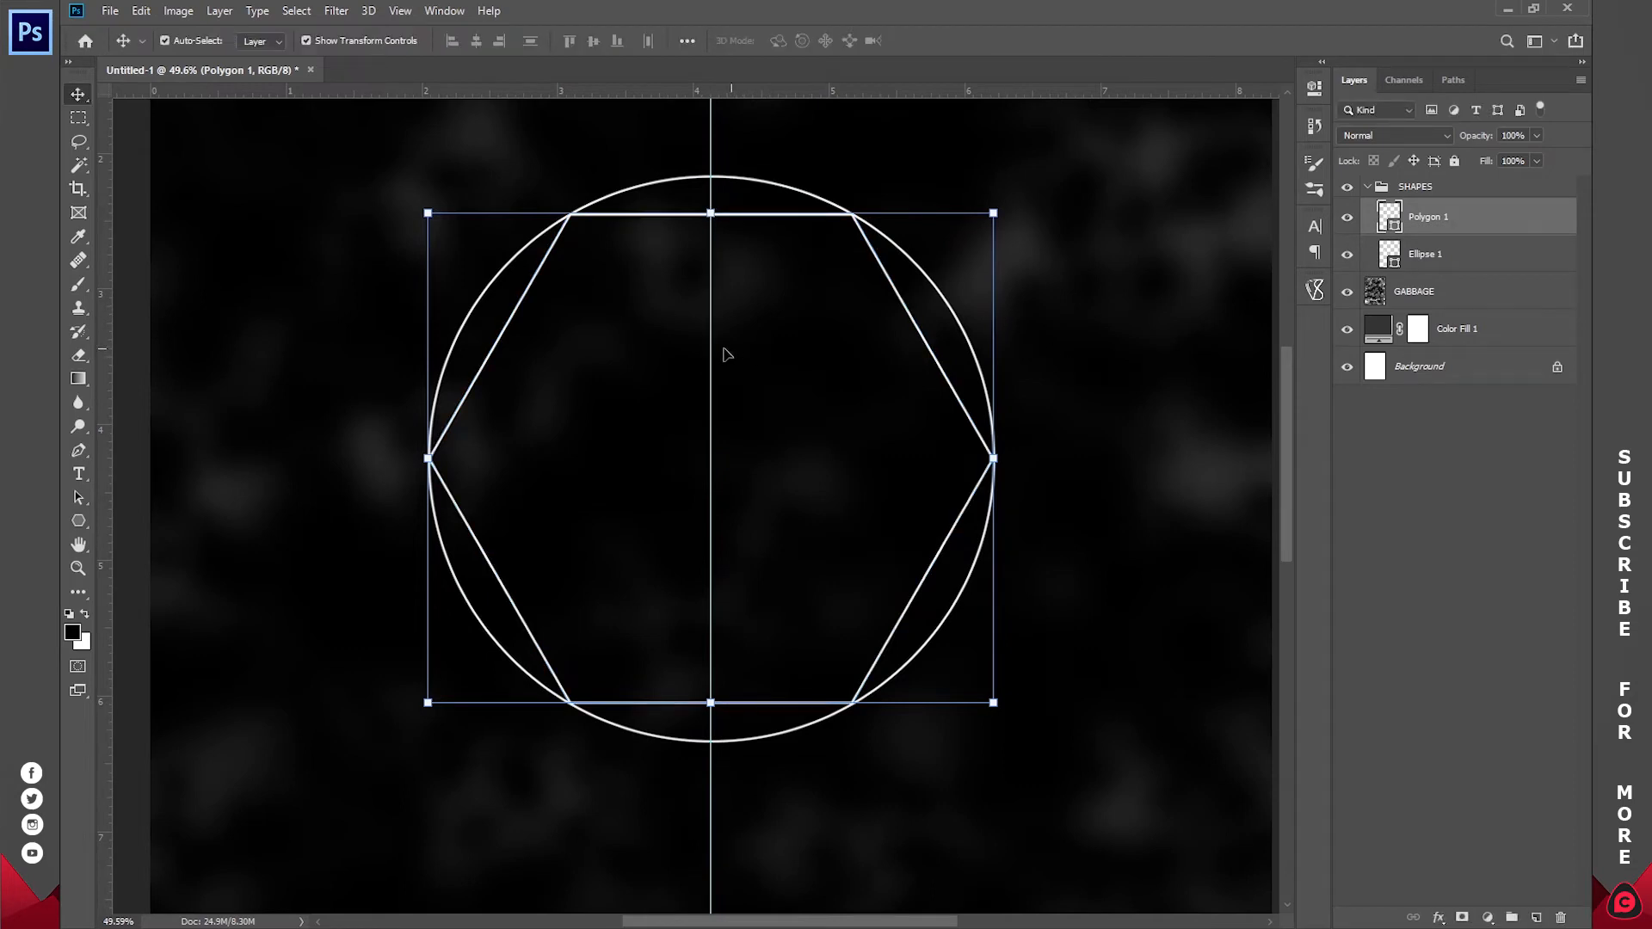
# - Draw a square about 958 px on each side over the circle with the Rectangle tool
pyautogui.click(78, 521)
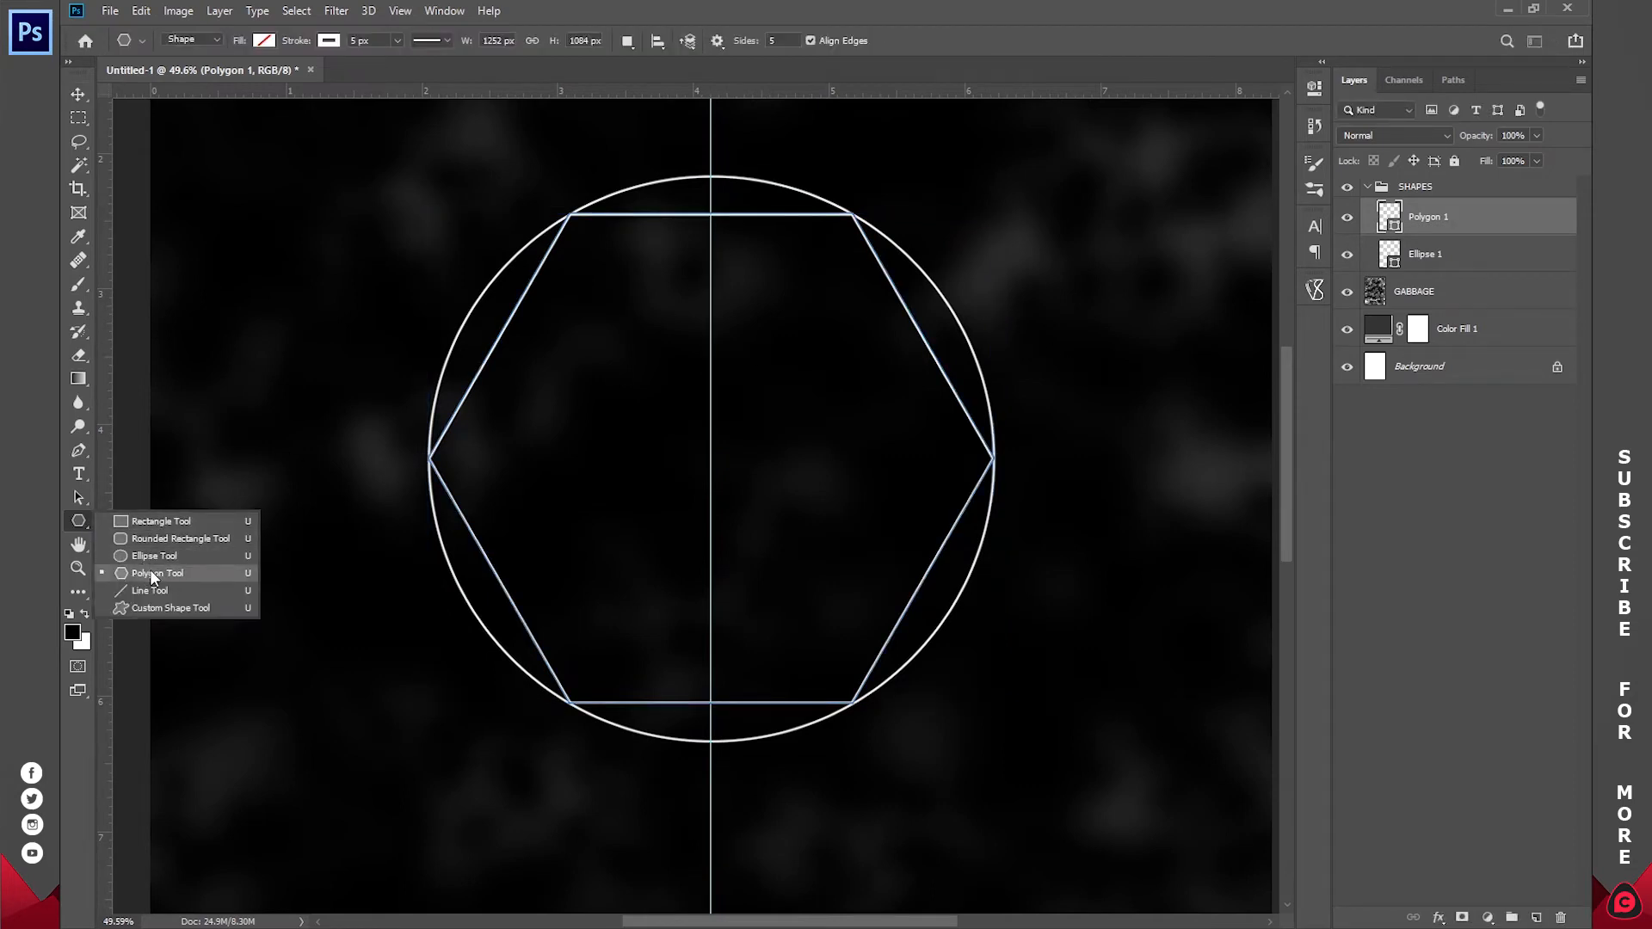
pyautogui.click(169, 521)
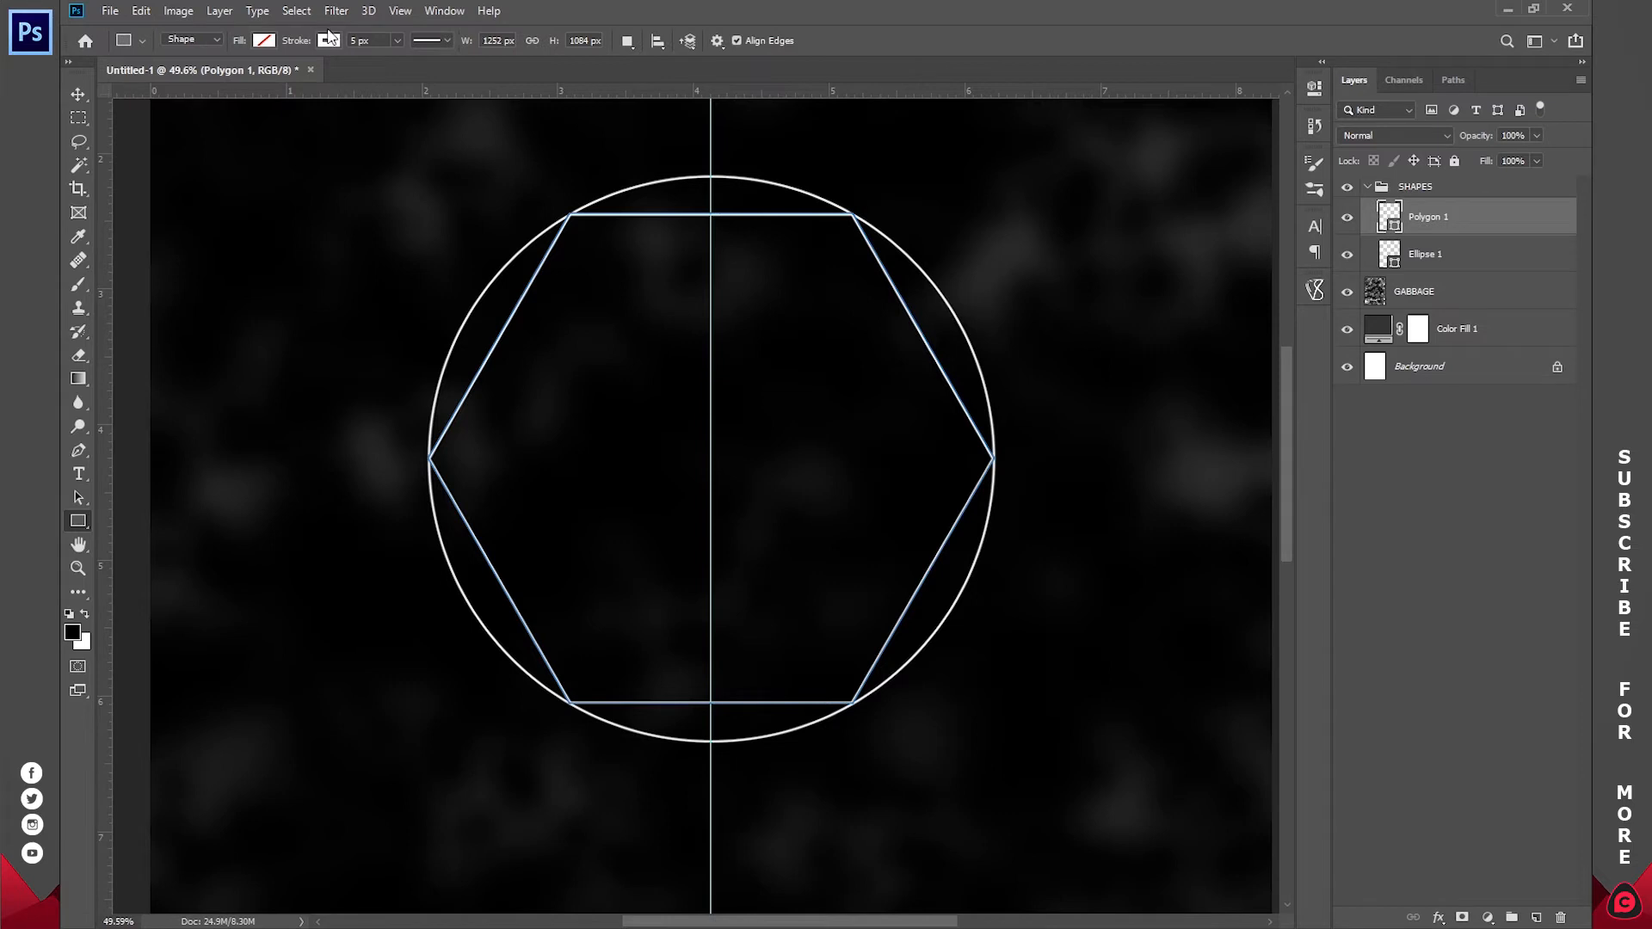
pyautogui.moveTo(442, 217); pyautogui.dragTo(875, 652)
# - Rotate the square to -45 degrees to form a diamond
pyautogui.click(77, 97)
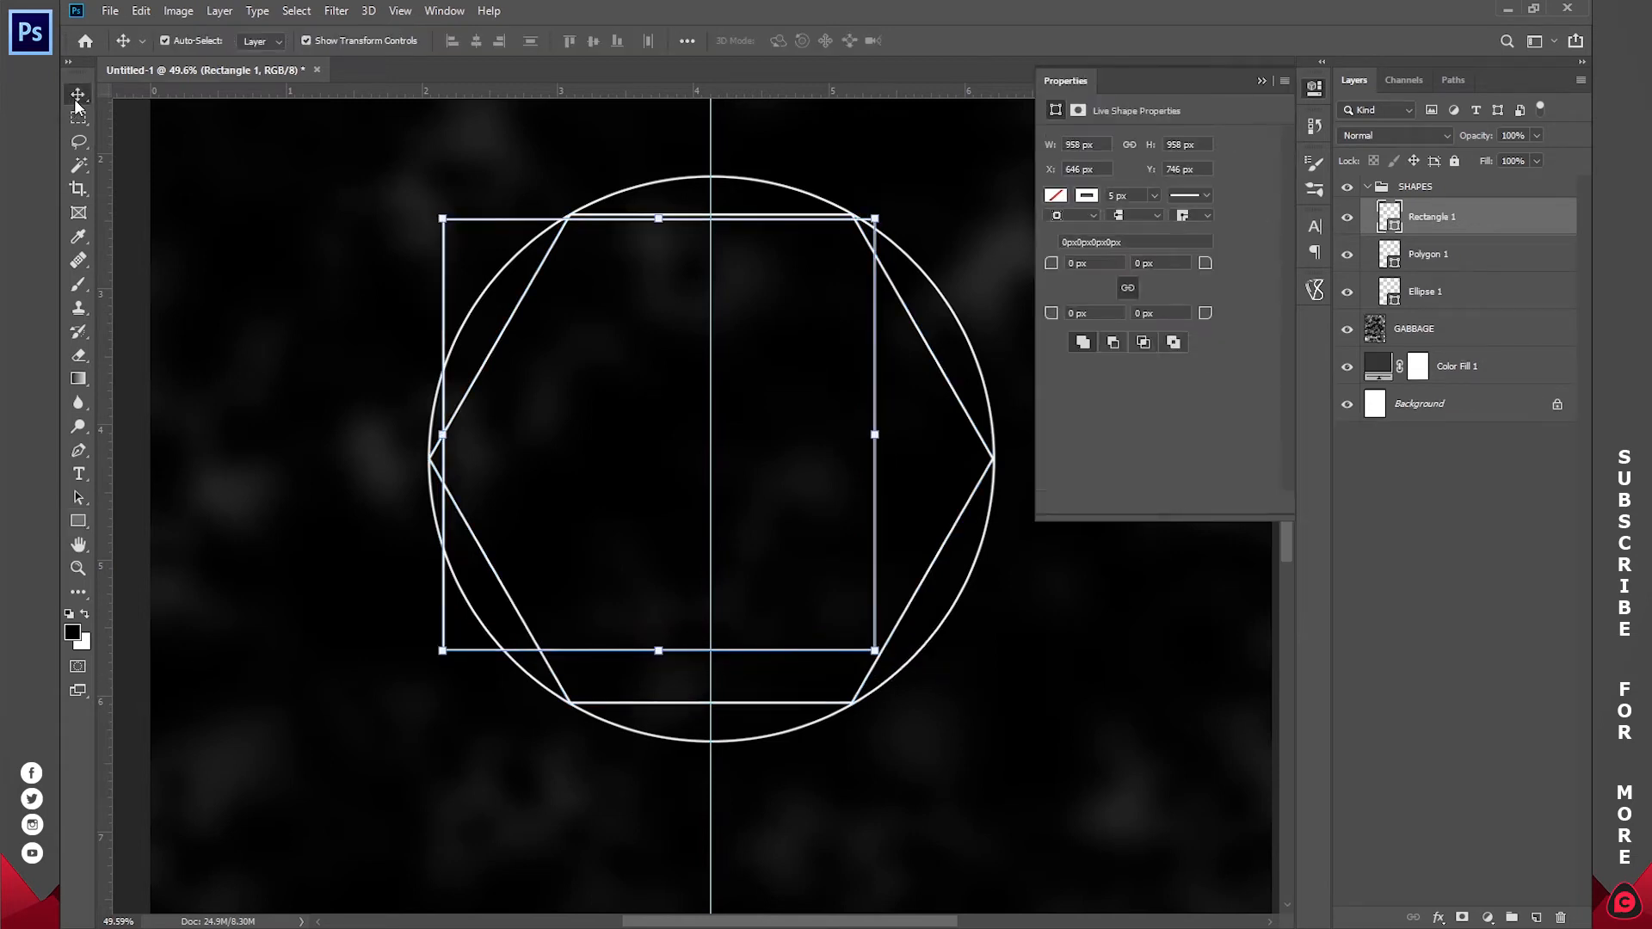
pyautogui.click(893, 212)
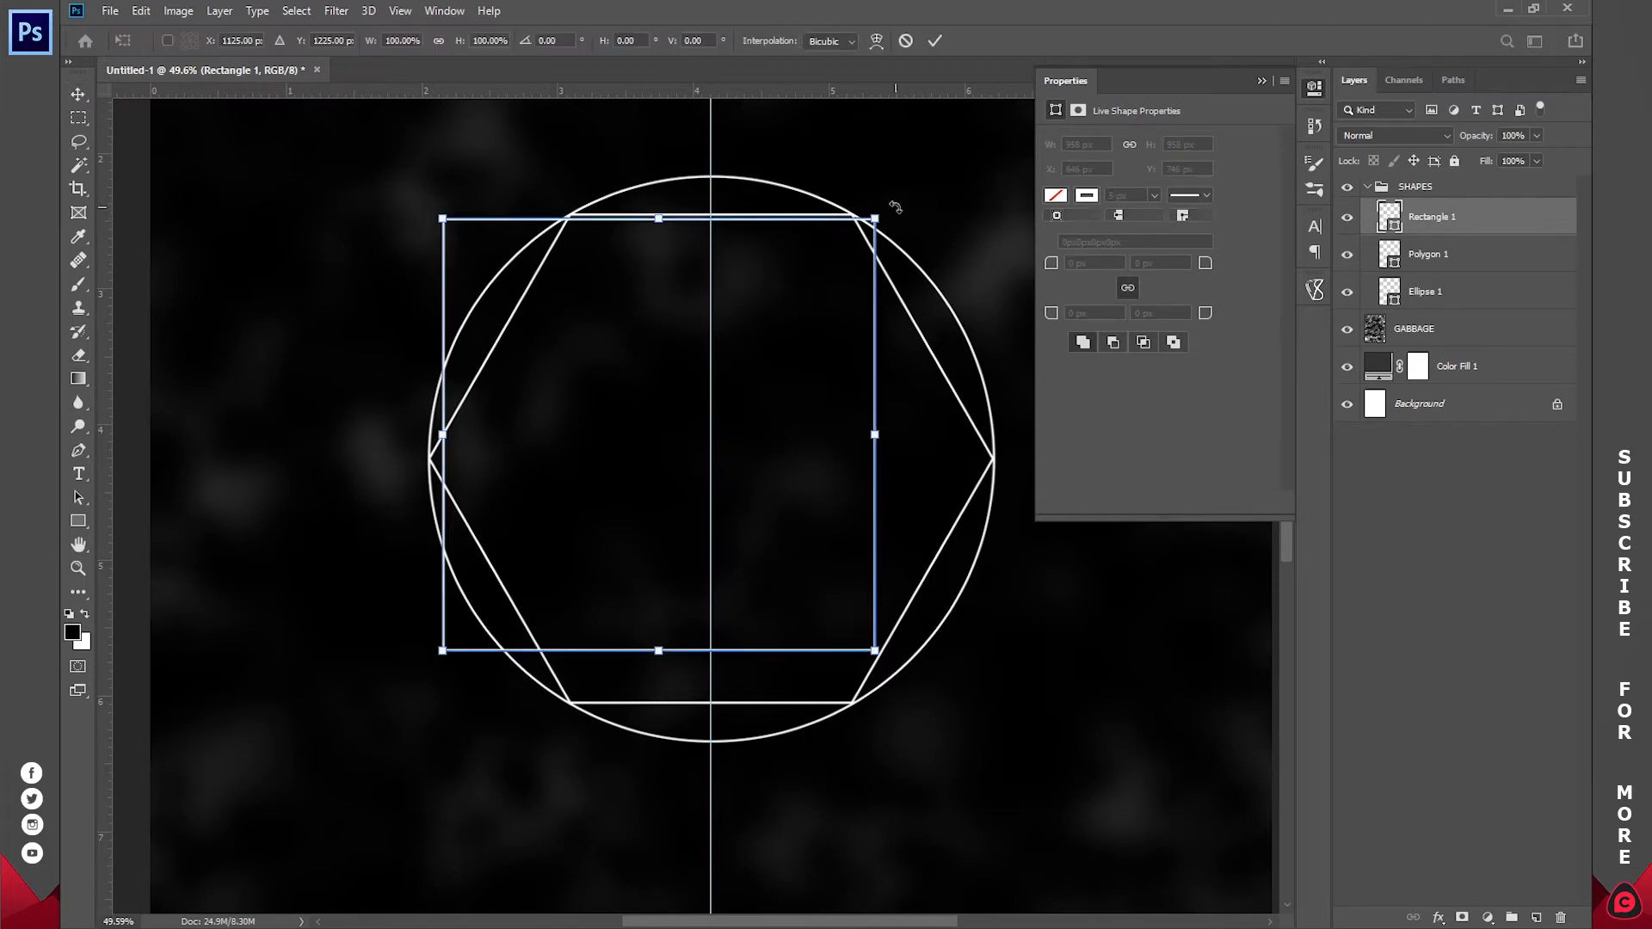
pyautogui.click(1319, 90)
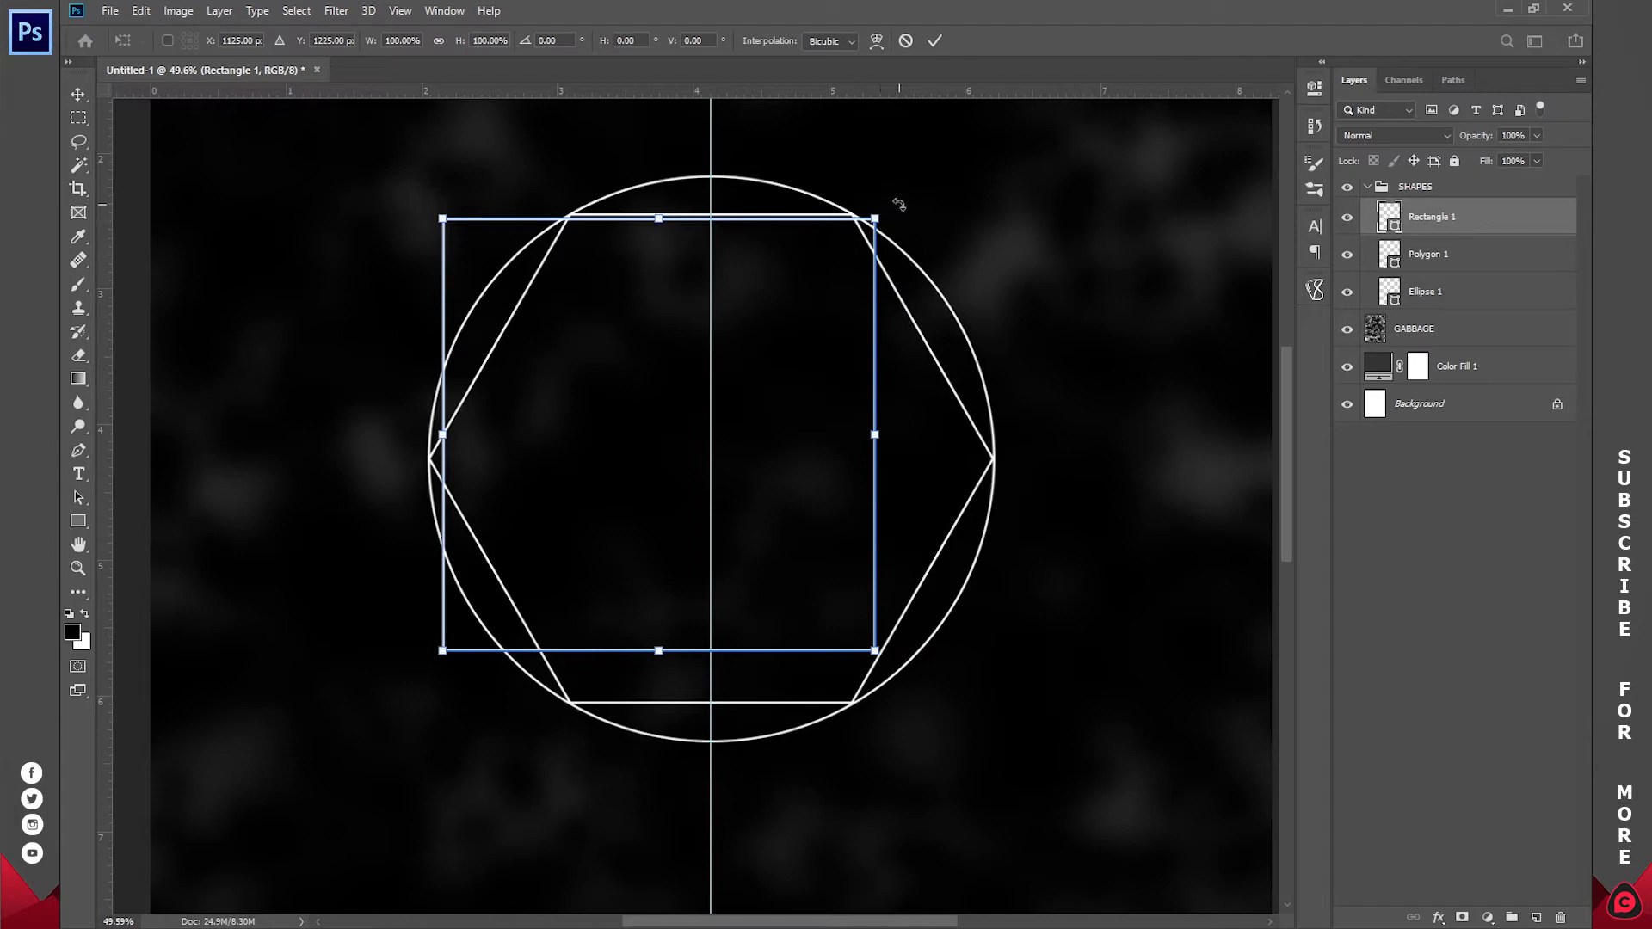
pyautogui.moveTo(892, 215); pyautogui.dragTo(696, 114)
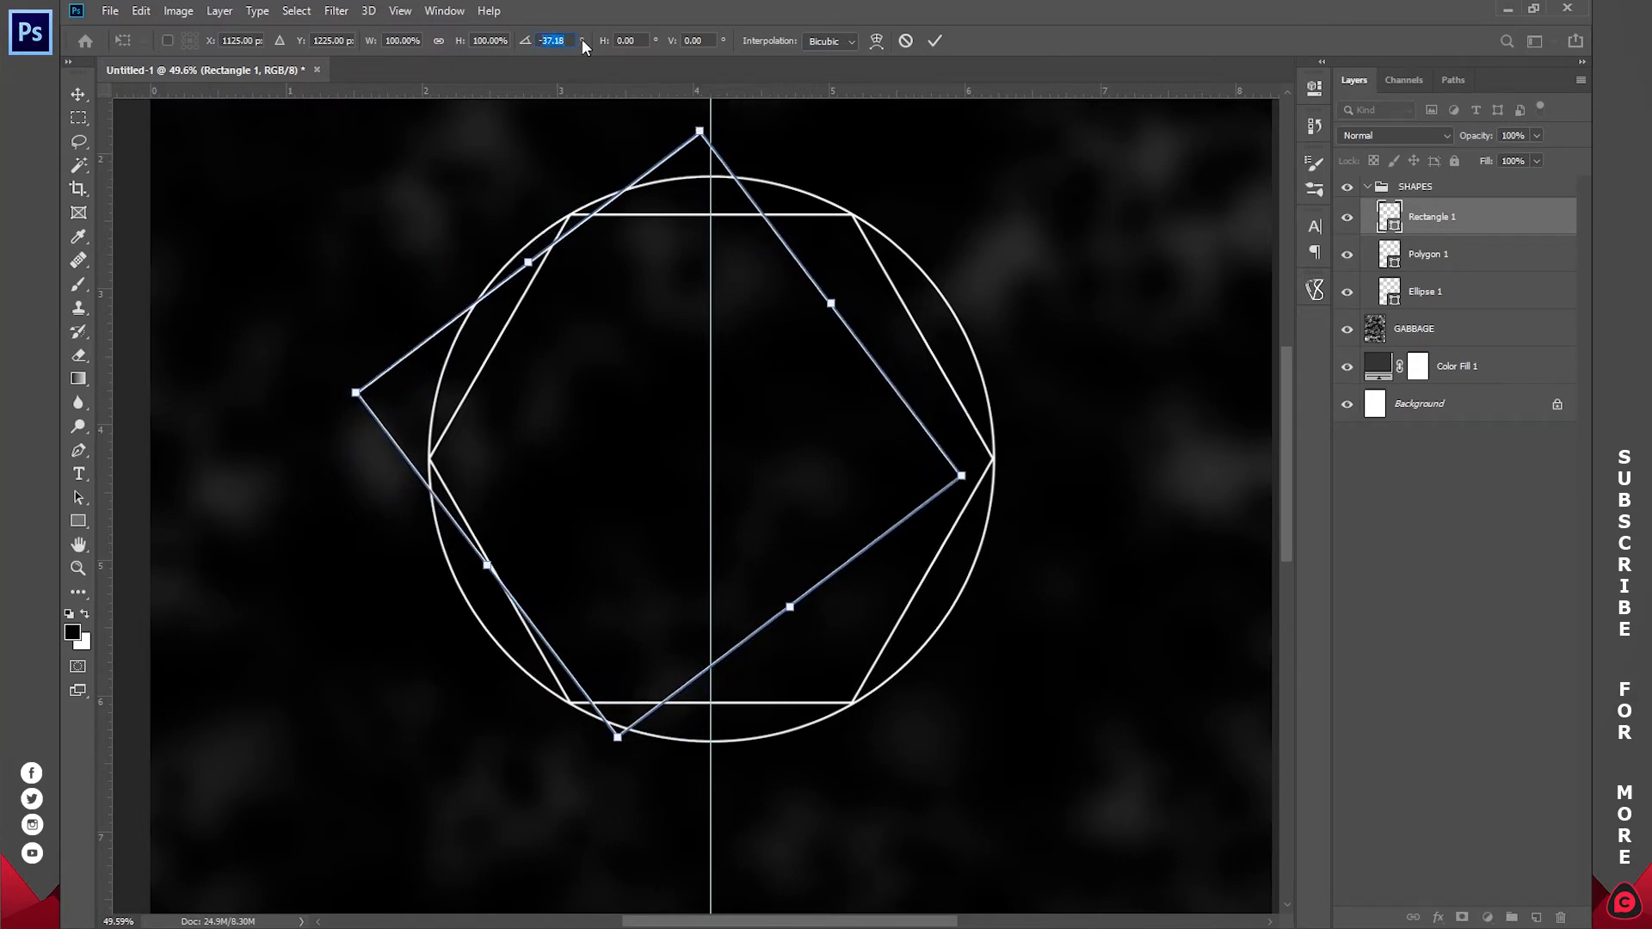
pyautogui.write('-45')
pyautogui.press('Return')
# - Centre the diamond on the guide and scale it so that its four corners touch the circle
pyautogui.moveTo(745, 350); pyautogui.dragTo(807, 321)
pyautogui.scroll(3, 809, 249)
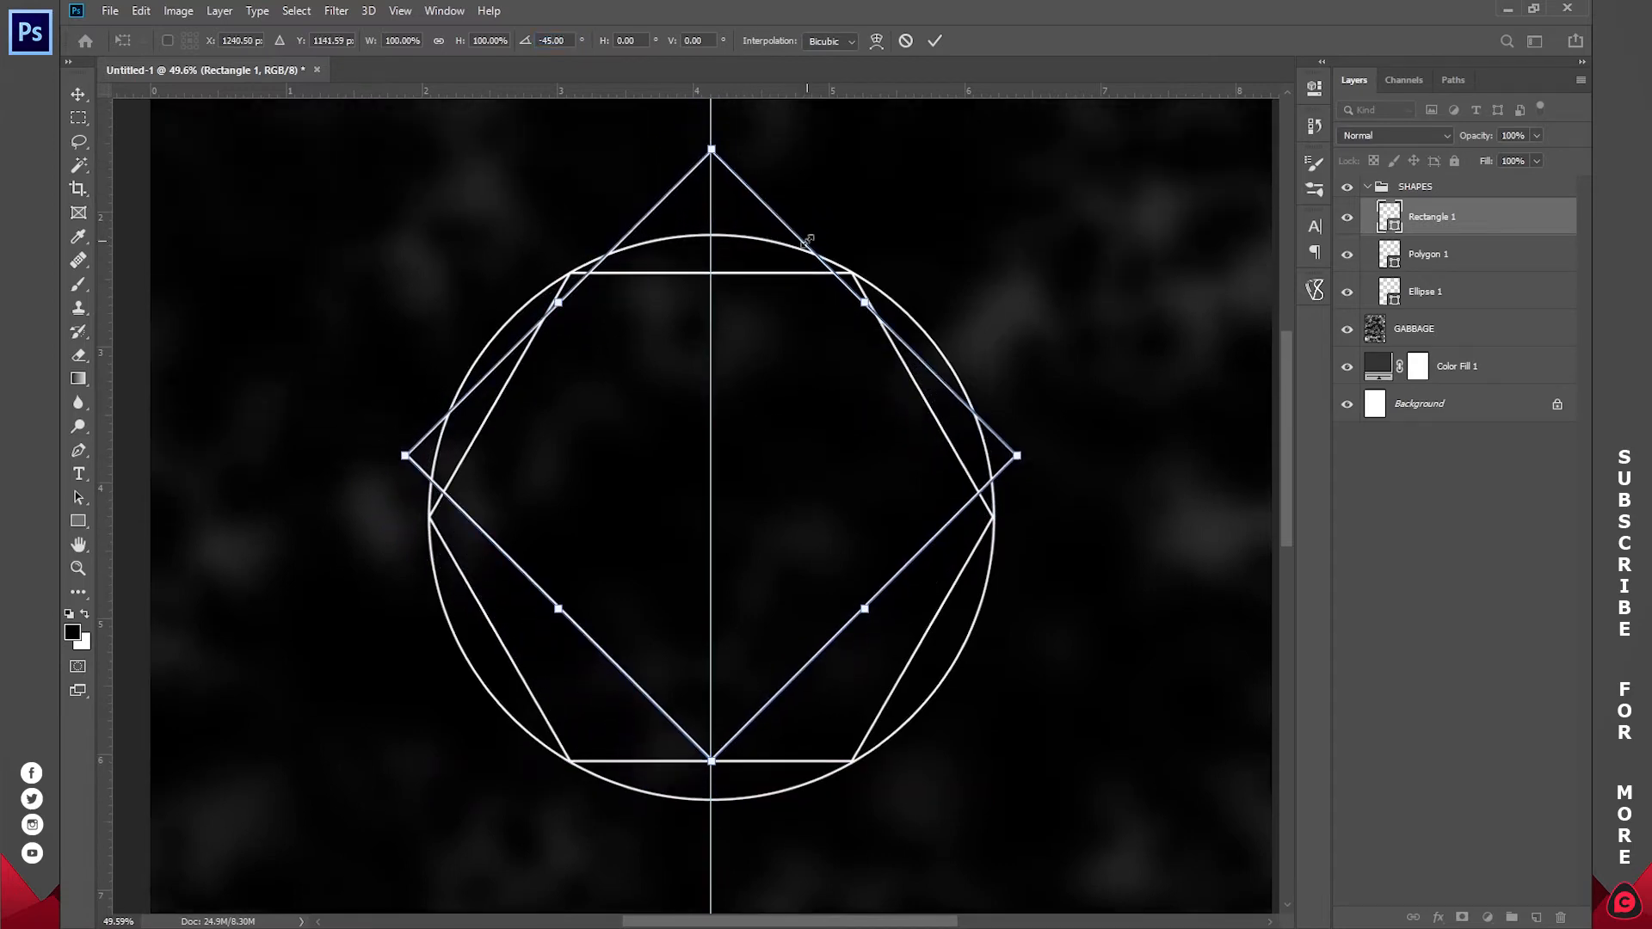
pyautogui.moveTo(721, 150); pyautogui.dragTo(714, 270)
pyautogui.moveTo(466, 516); pyautogui.dragTo(427, 517)
pyautogui.moveTo(955, 517); pyautogui.dragTo(992, 518)
pyautogui.click(929, 42)
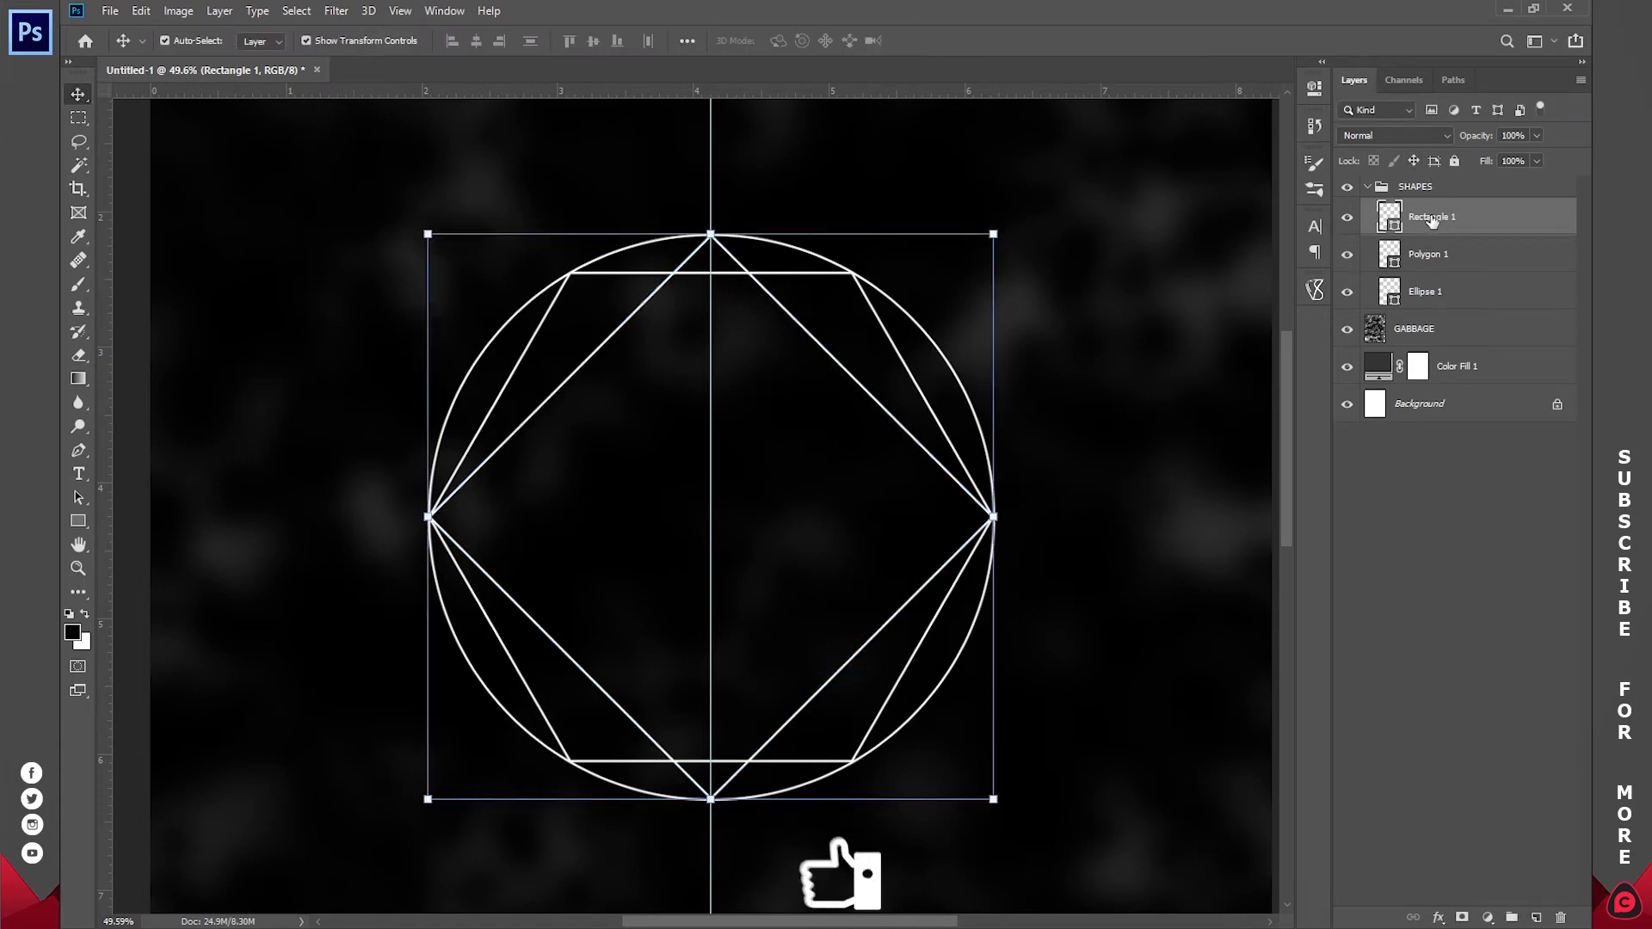
# - Duplicate the Rectangle 1 layer and rotate the copy by 45 degrees into an upright square
pyautogui.moveTo(1433, 216); pyautogui.dragTo(1536, 913)
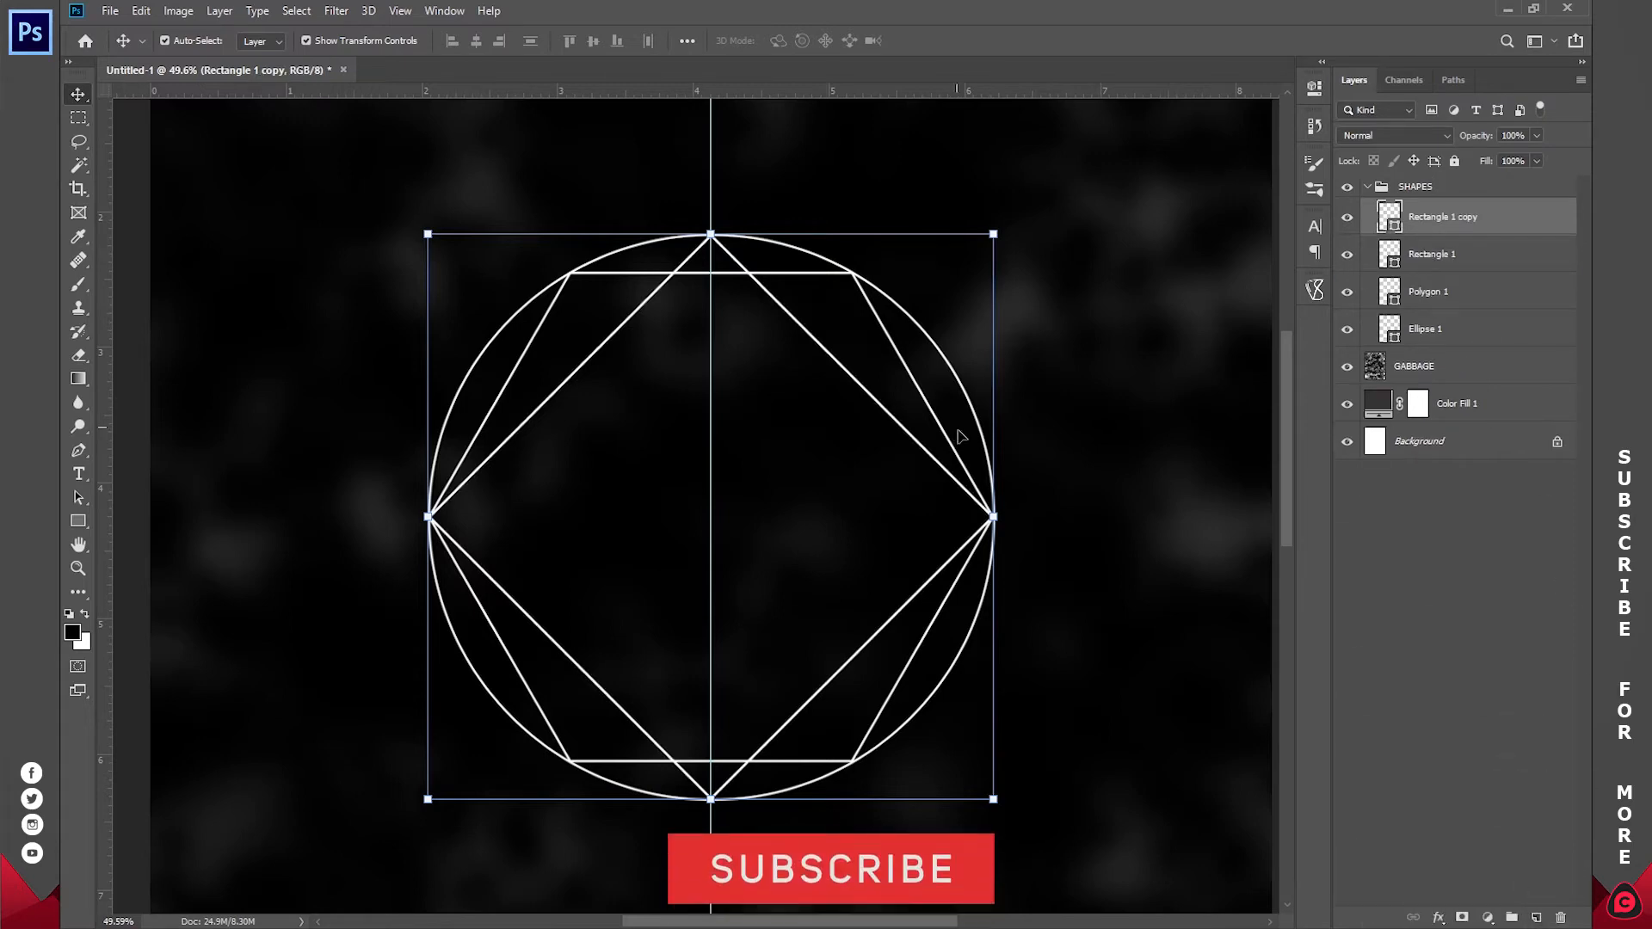
pyautogui.moveTo(1009, 503); pyautogui.dragTo(884, 674)
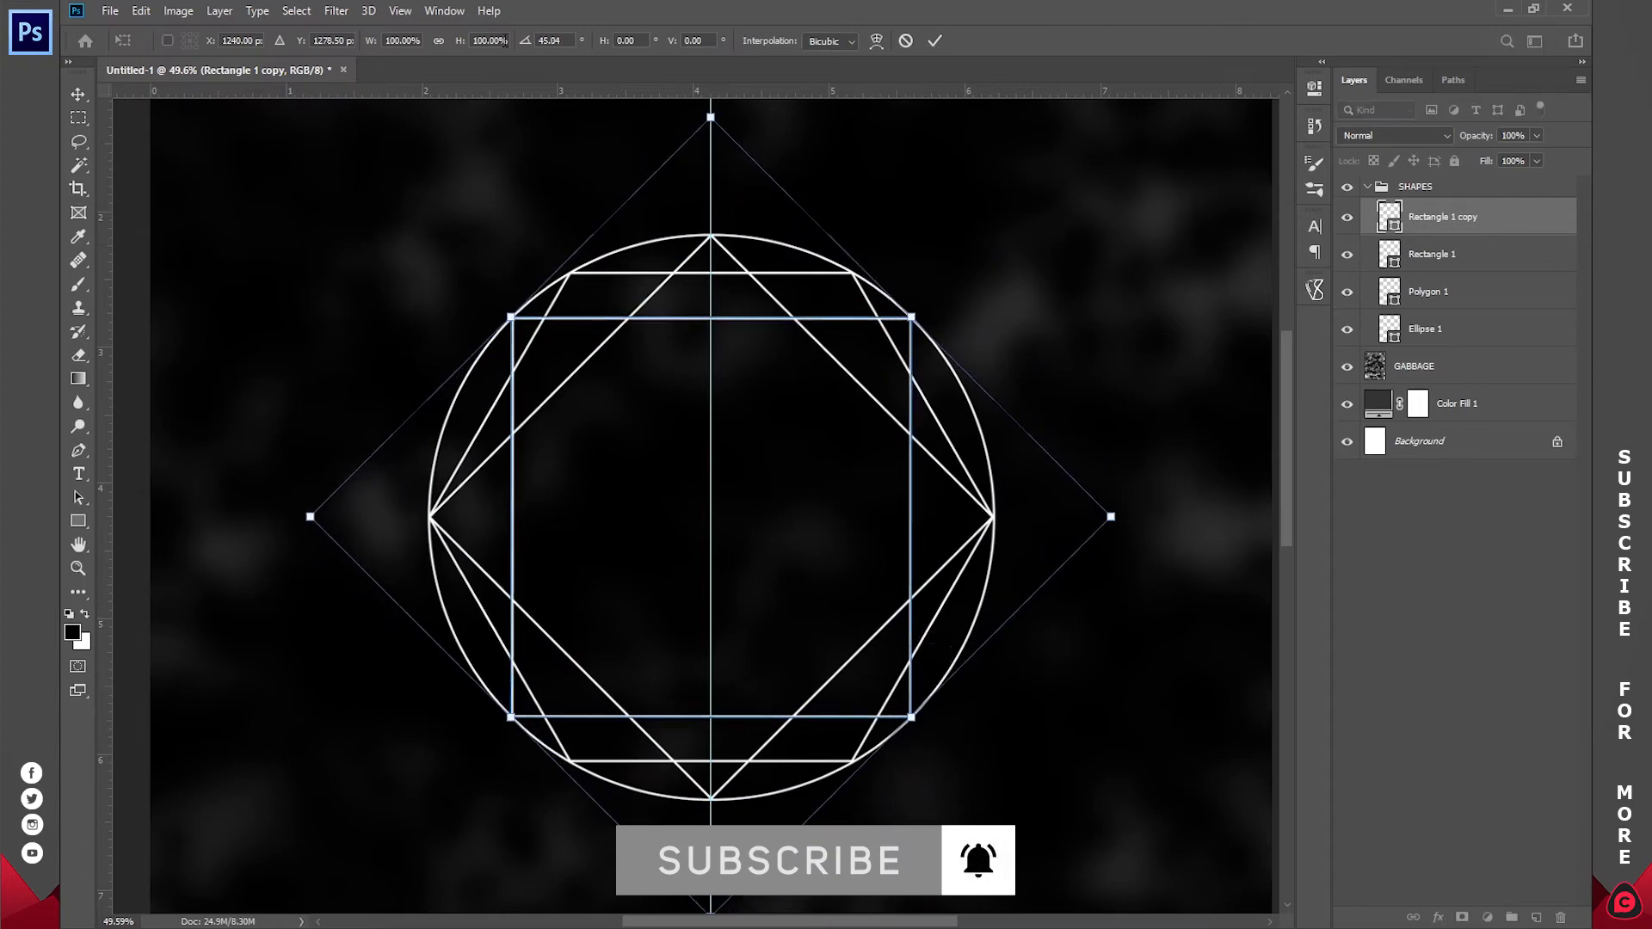
pyautogui.click(522, 43)
pyautogui.write('45')
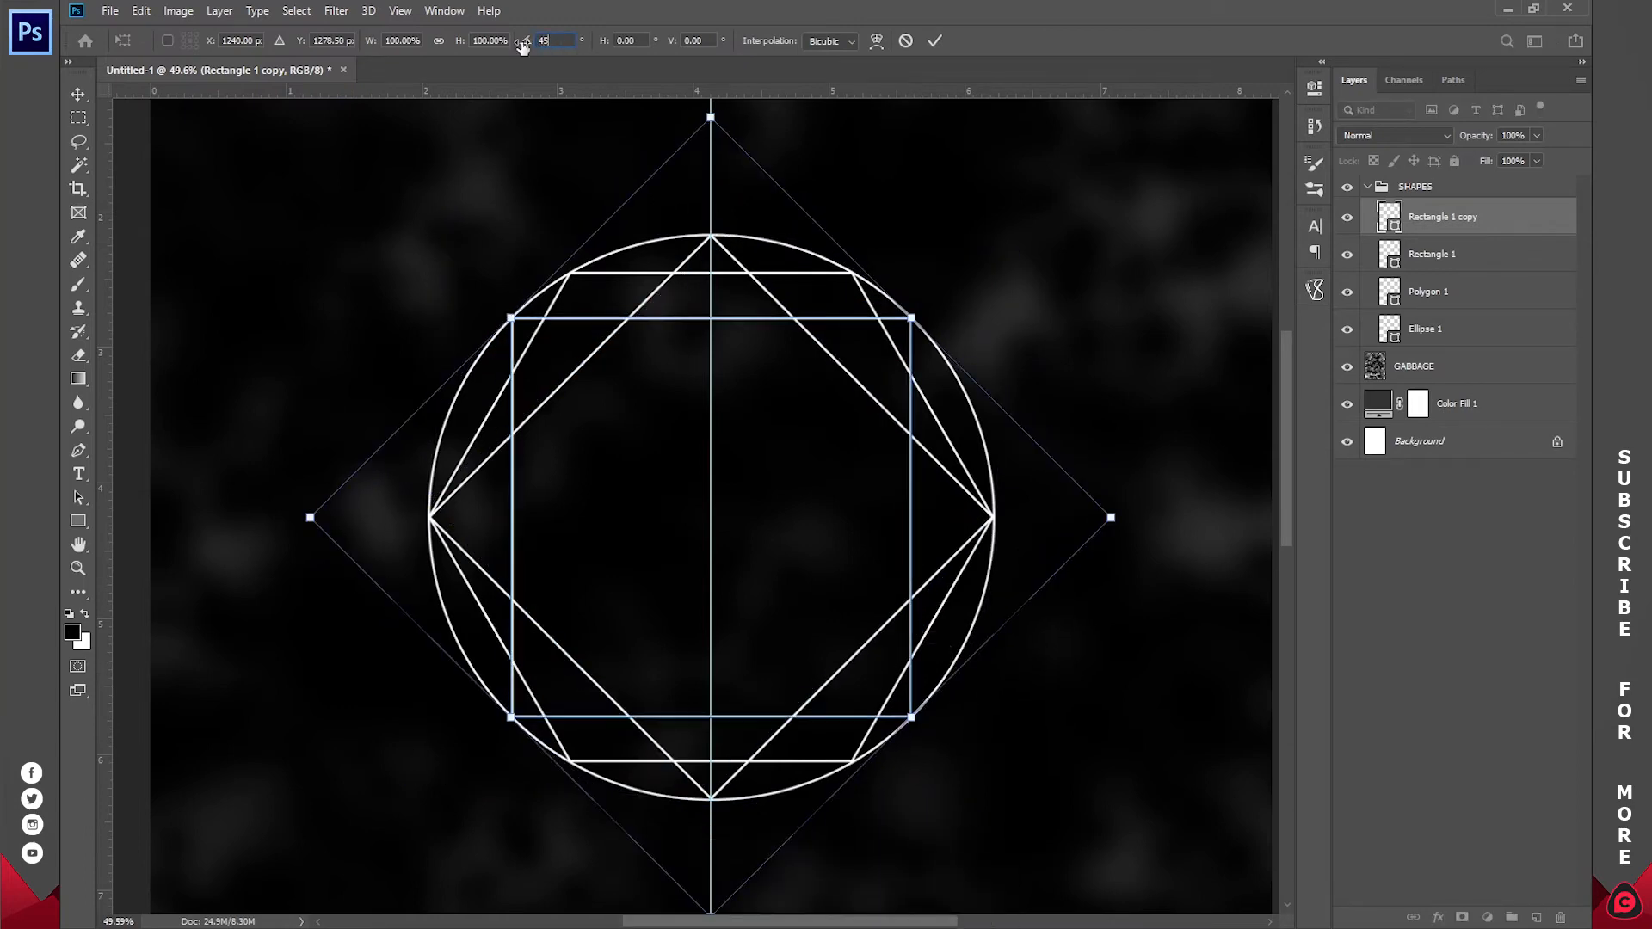
pyautogui.click(935, 40)
pyautogui.press('z')
pyautogui.click(601, 40)
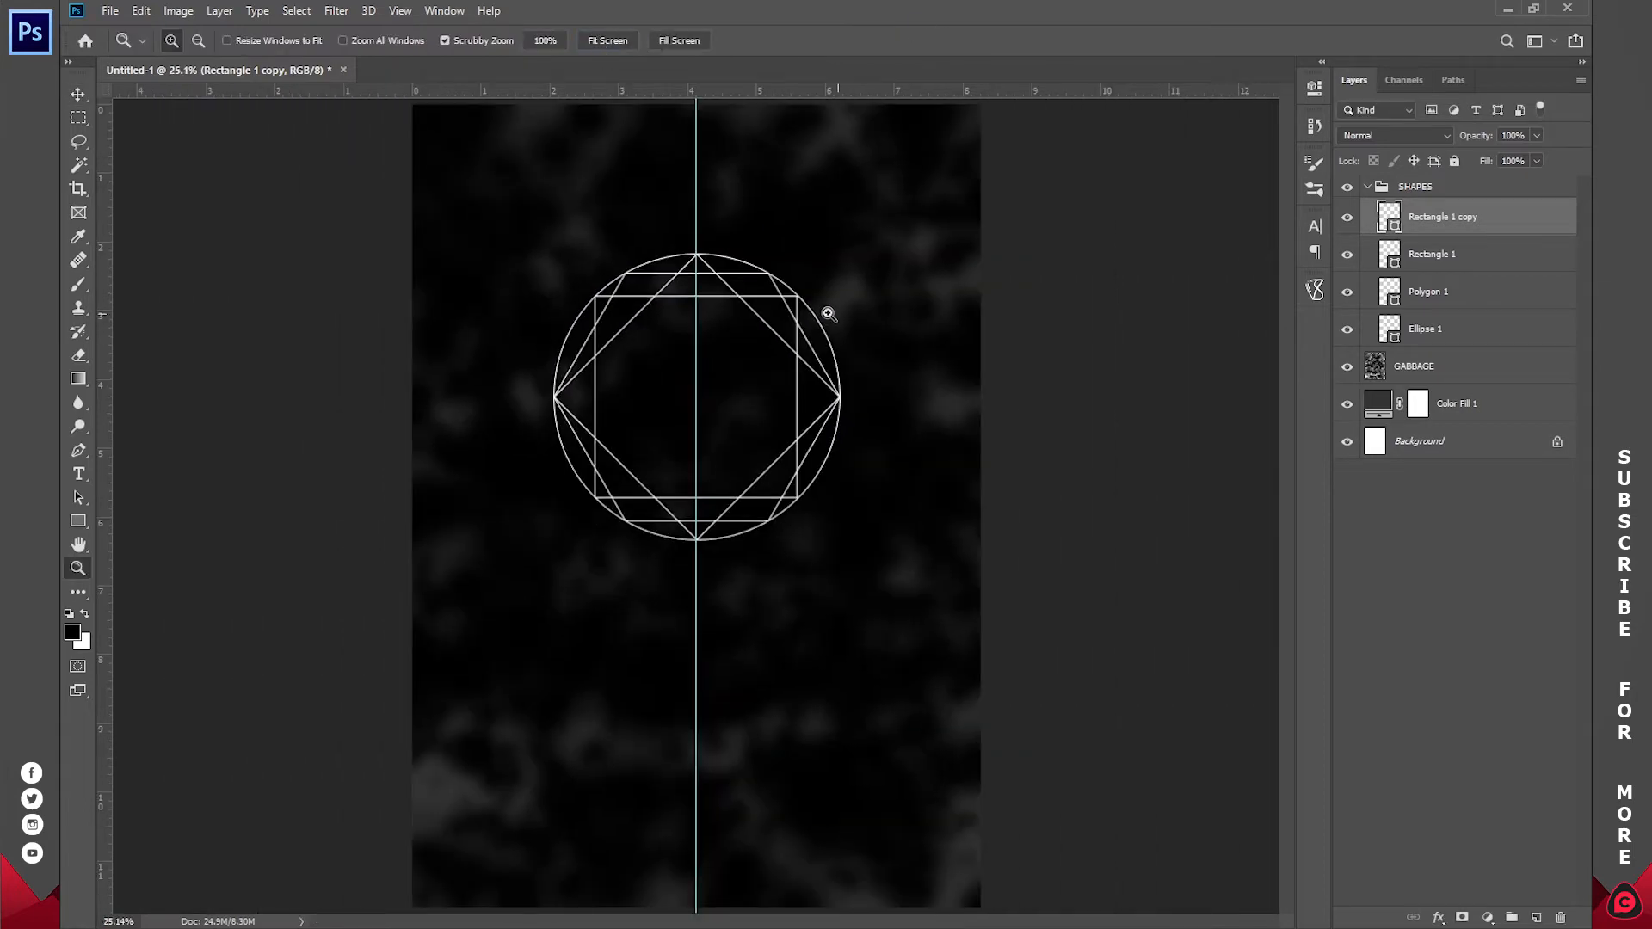
# - Duplicate all four shape layers inside the SHAPES group, from Rectangle 1 copy to Ellipse 1
pyautogui.click(1370, 187)
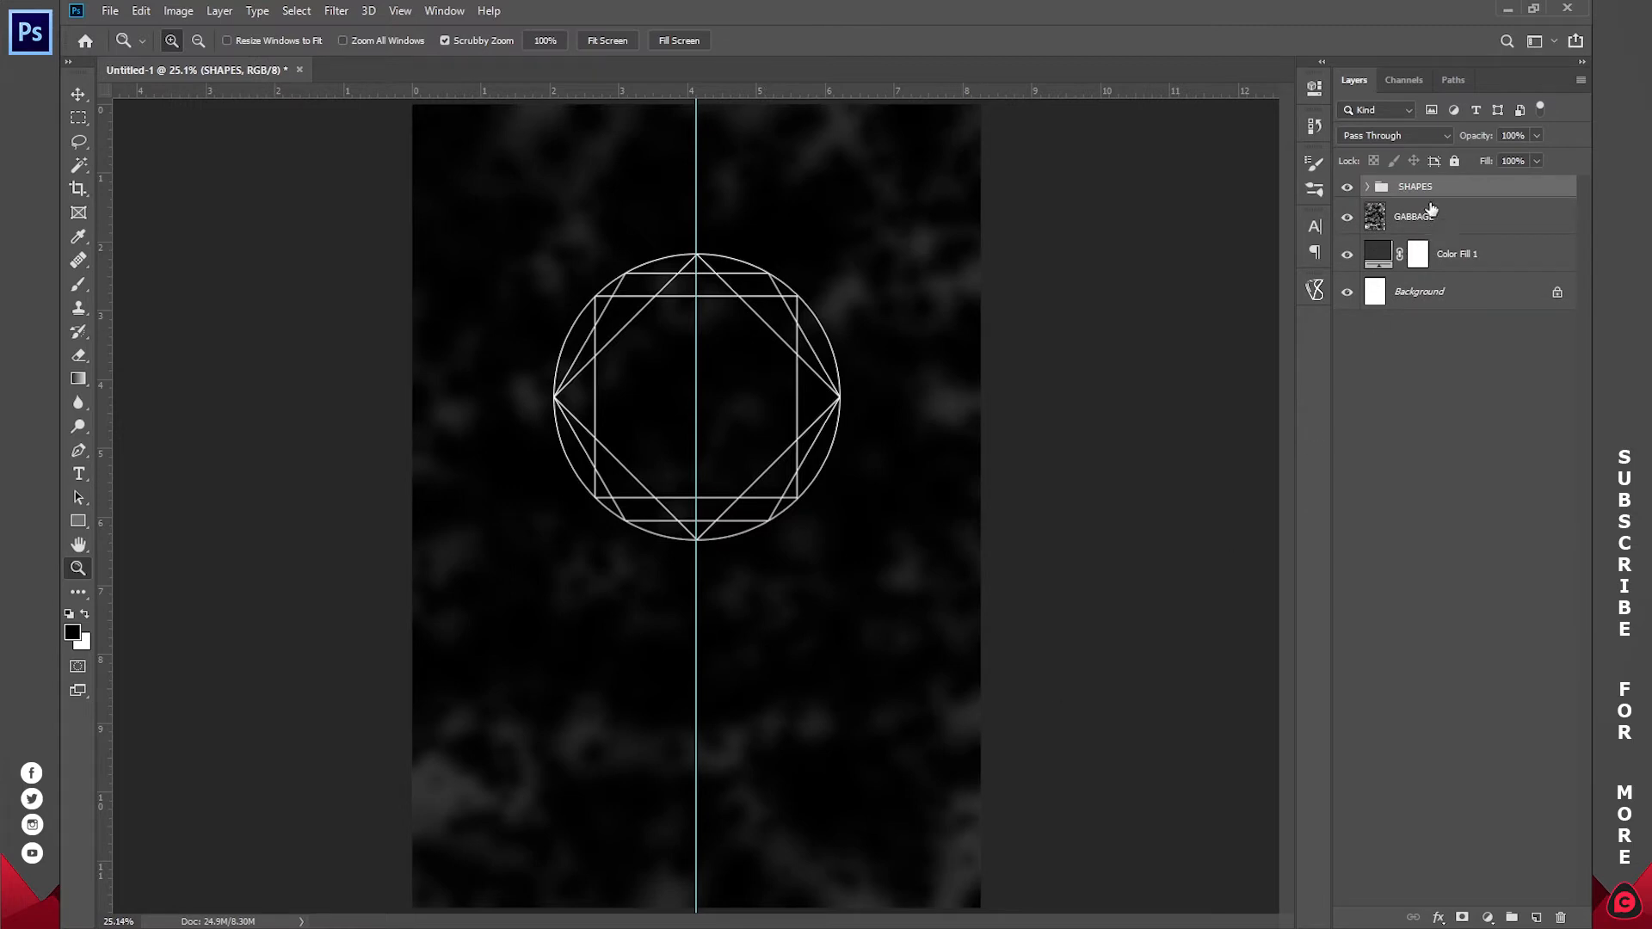
pyautogui.click(1369, 188)
pyautogui.click(1432, 216)
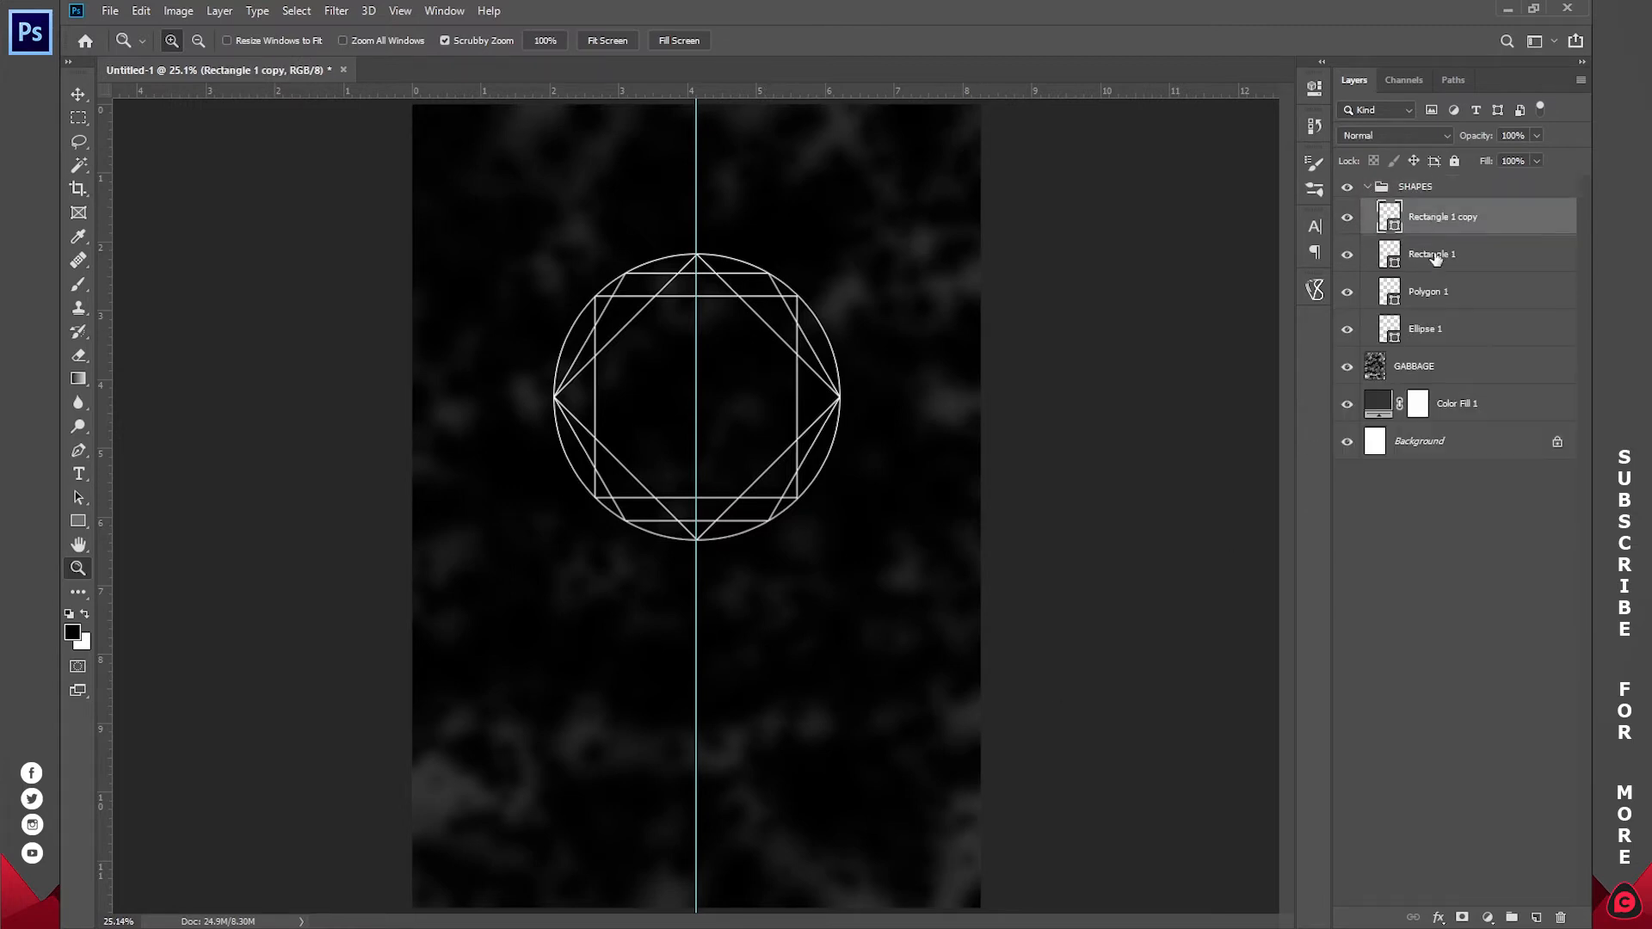
pyautogui.keyDown('shift'); pyautogui.click(1449, 332); pyautogui.keyUp('shift')
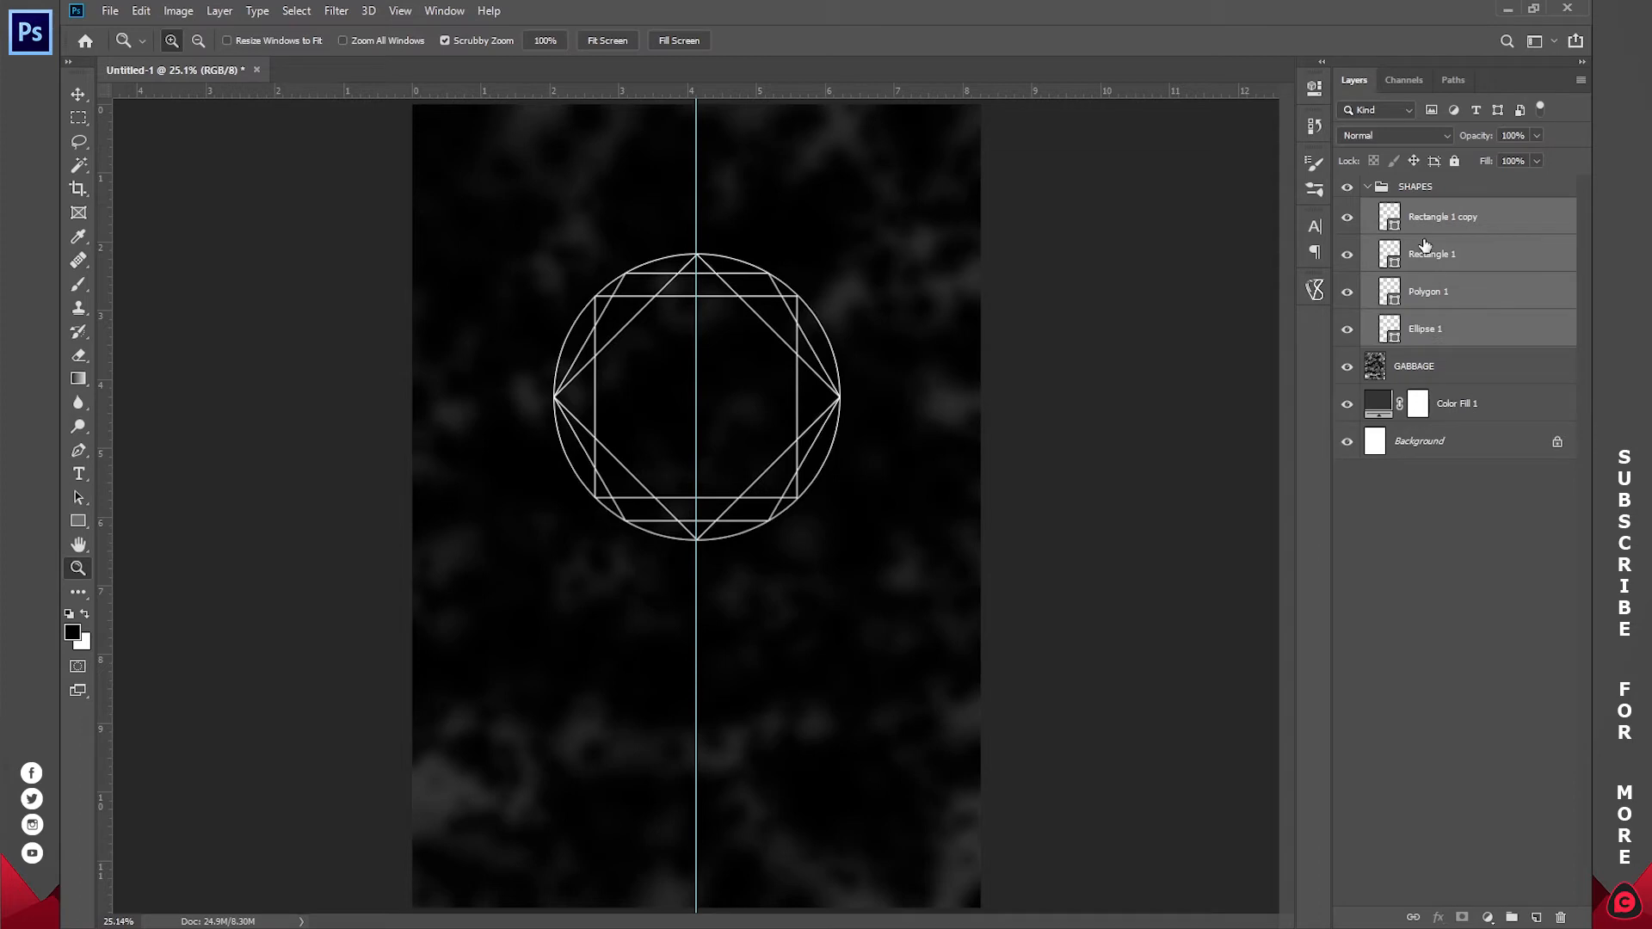
pyautogui.hotkey('ctrl', 'j')
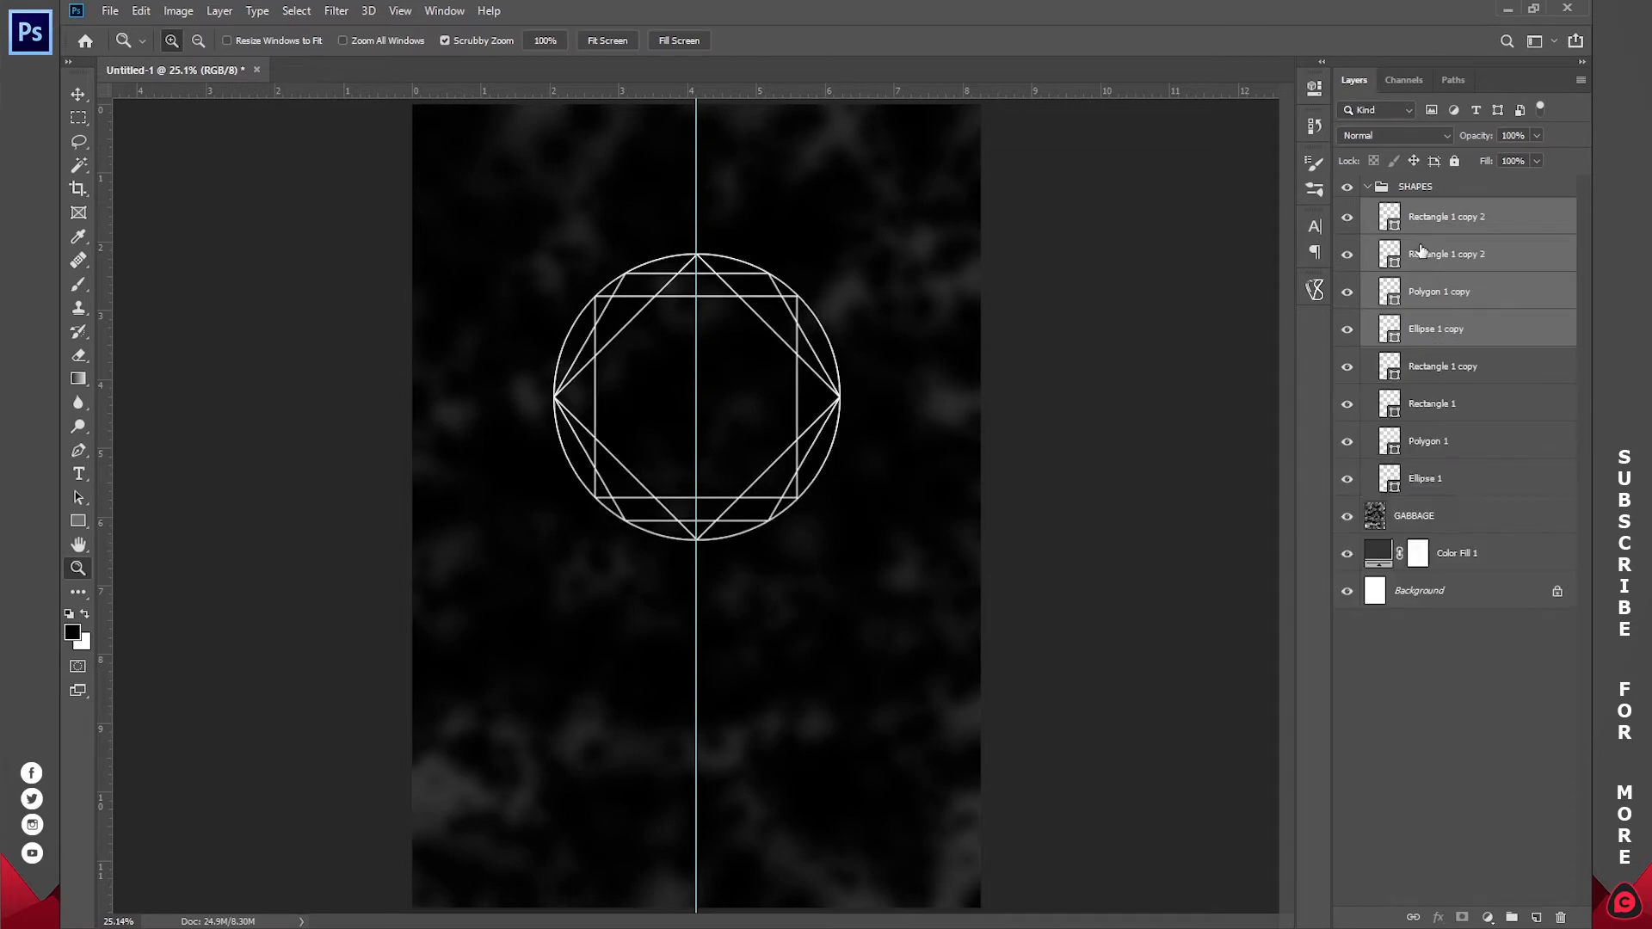
# - Scale the duplicated shapes down proportionally around the centre guide so they span the width of the original upright square
pyautogui.press('v')
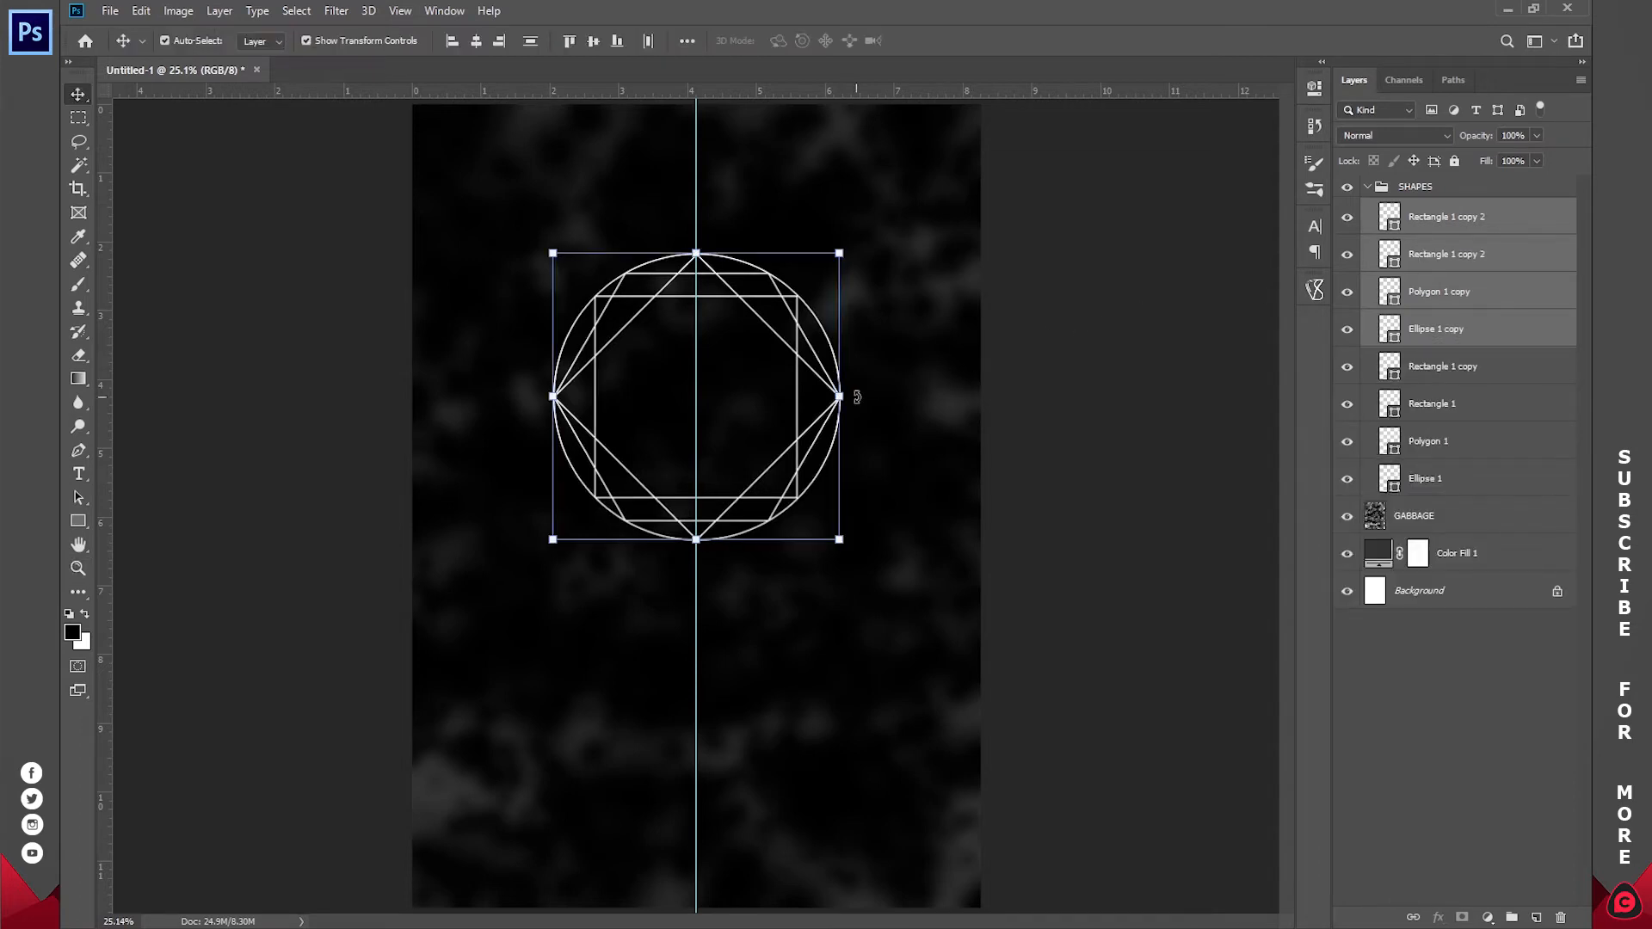
pyautogui.moveTo(846, 398); pyautogui.dragTo(737, 392)
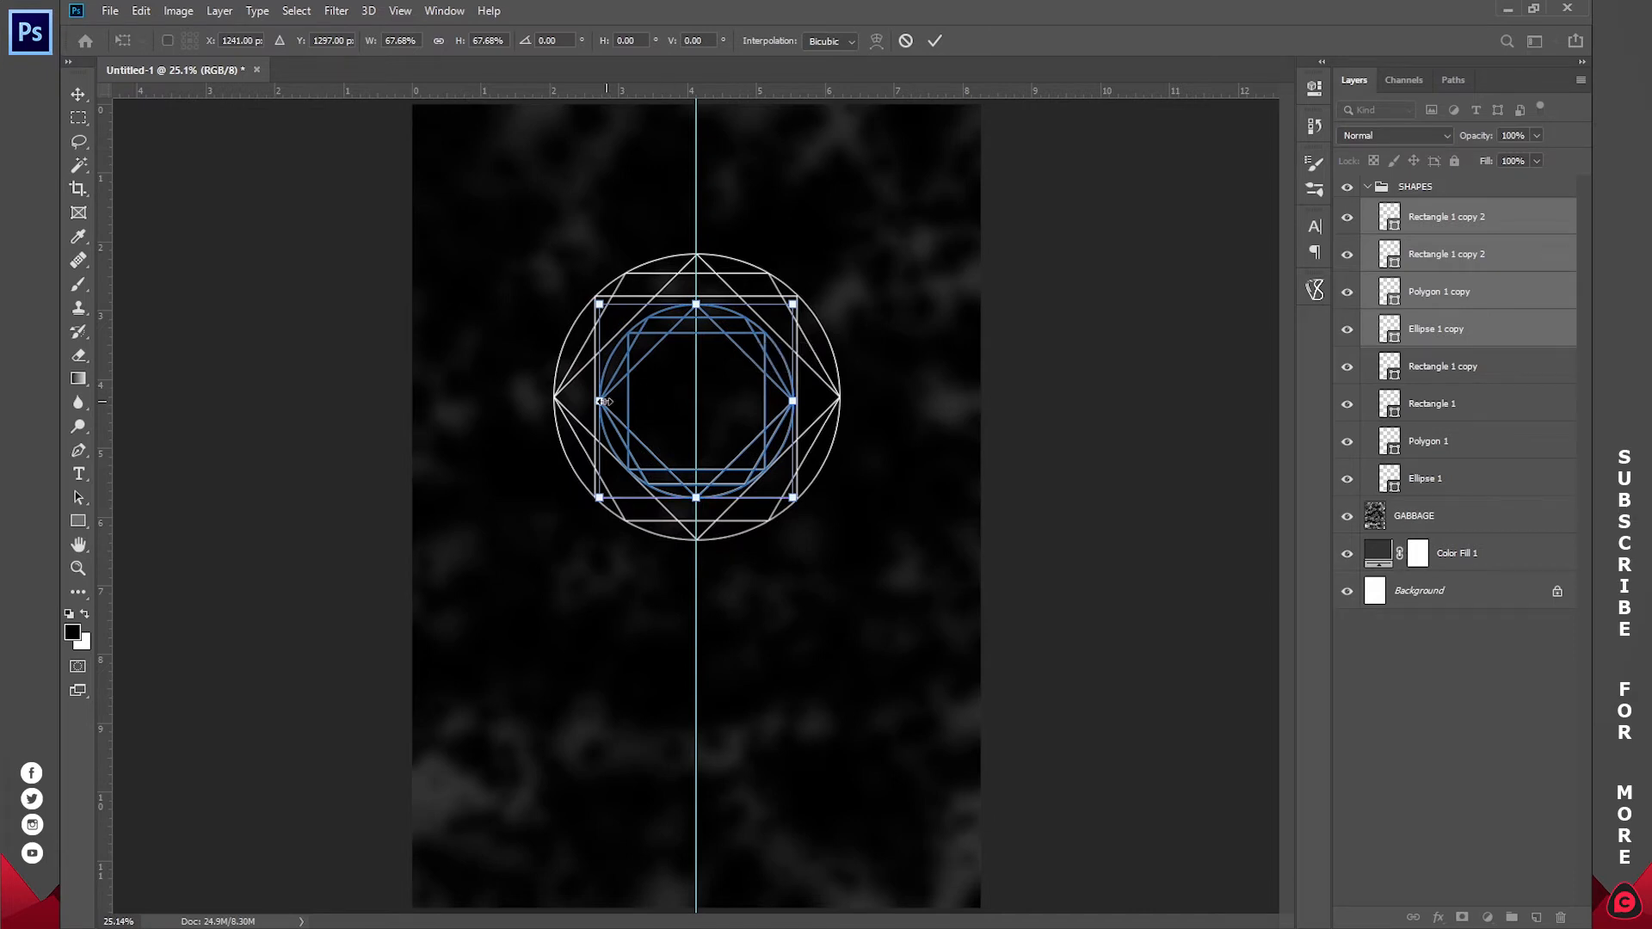
pyautogui.moveTo(602, 401); pyautogui.dragTo(597, 401)
pyautogui.click(935, 41)
pyautogui.press('z')
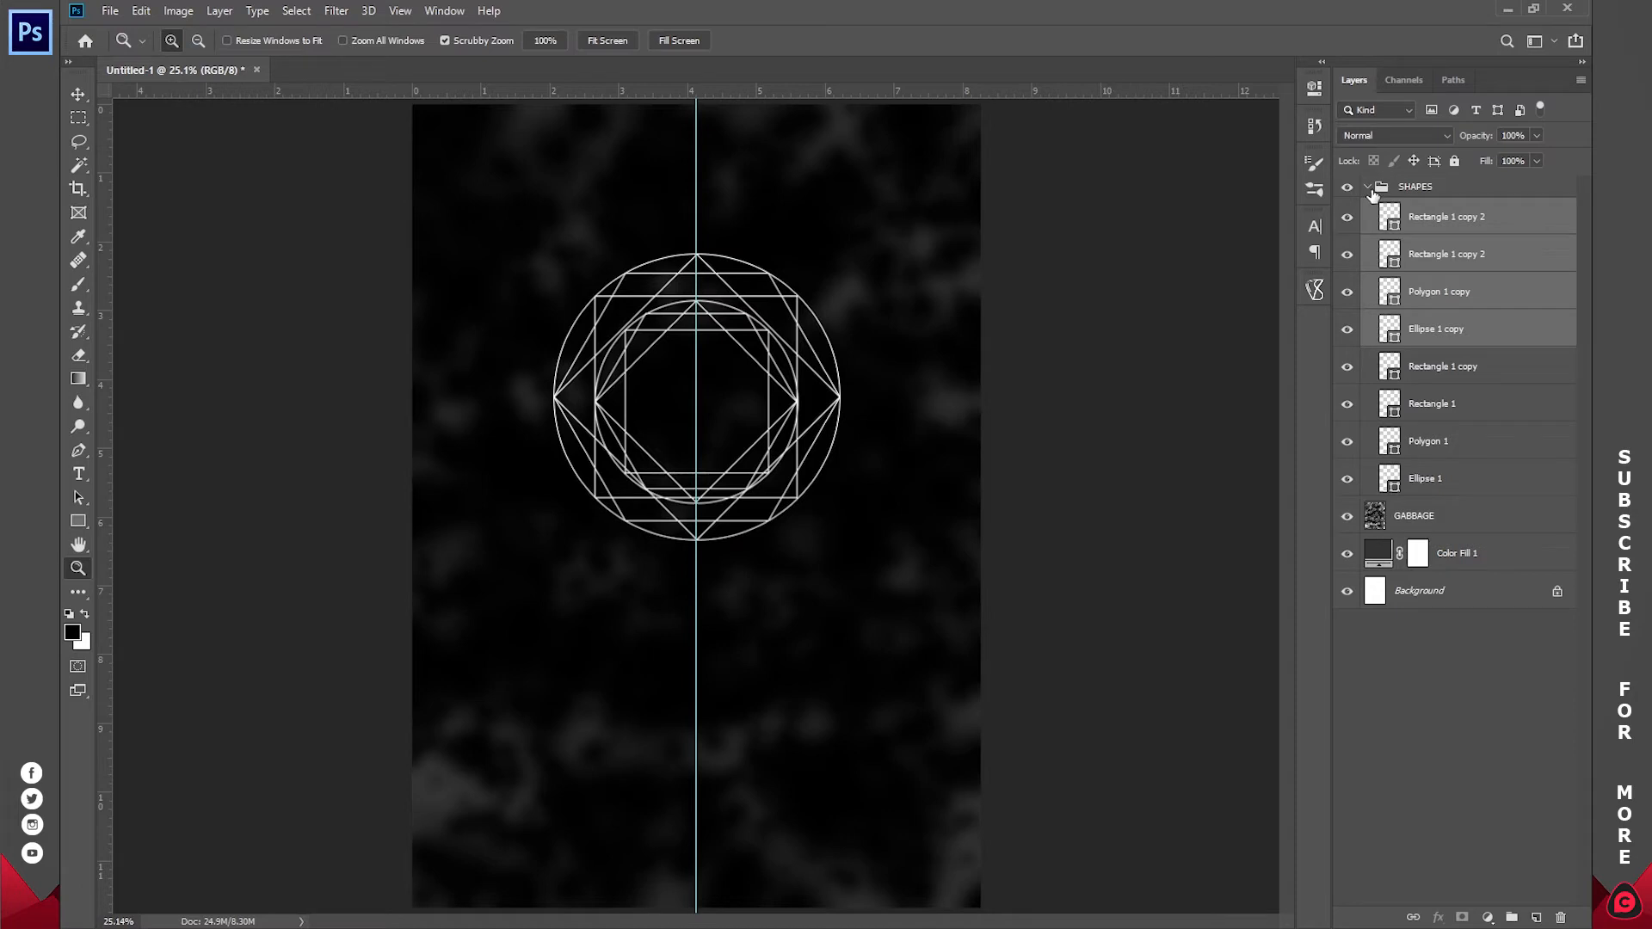
# - Enlarge the duplicated shapes around their centre so they reach past the upright square but stay within the outer circle
pyautogui.press('v')
pyautogui.moveTo(797, 401); pyautogui.dragTo(759, 387)
pyautogui.press('Return')
# - Scale the duplicated shapes to about 105% so that their circle touches the top and bottom edges of the outer hexagon
pyautogui.press('z')
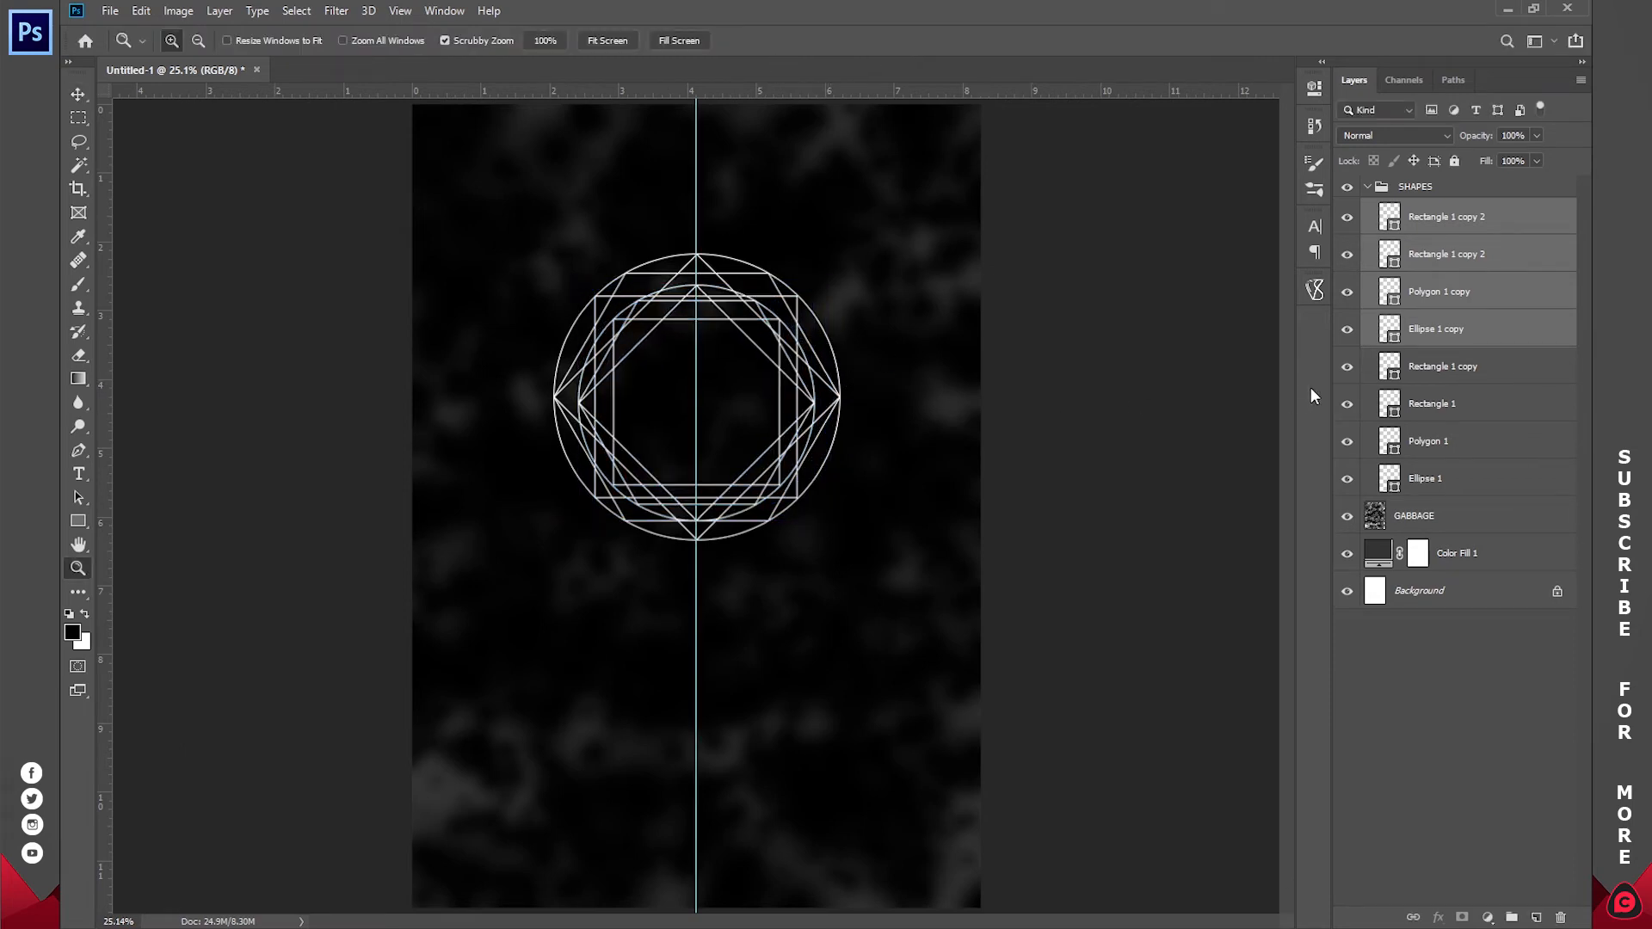
pyautogui.click(761, 366)
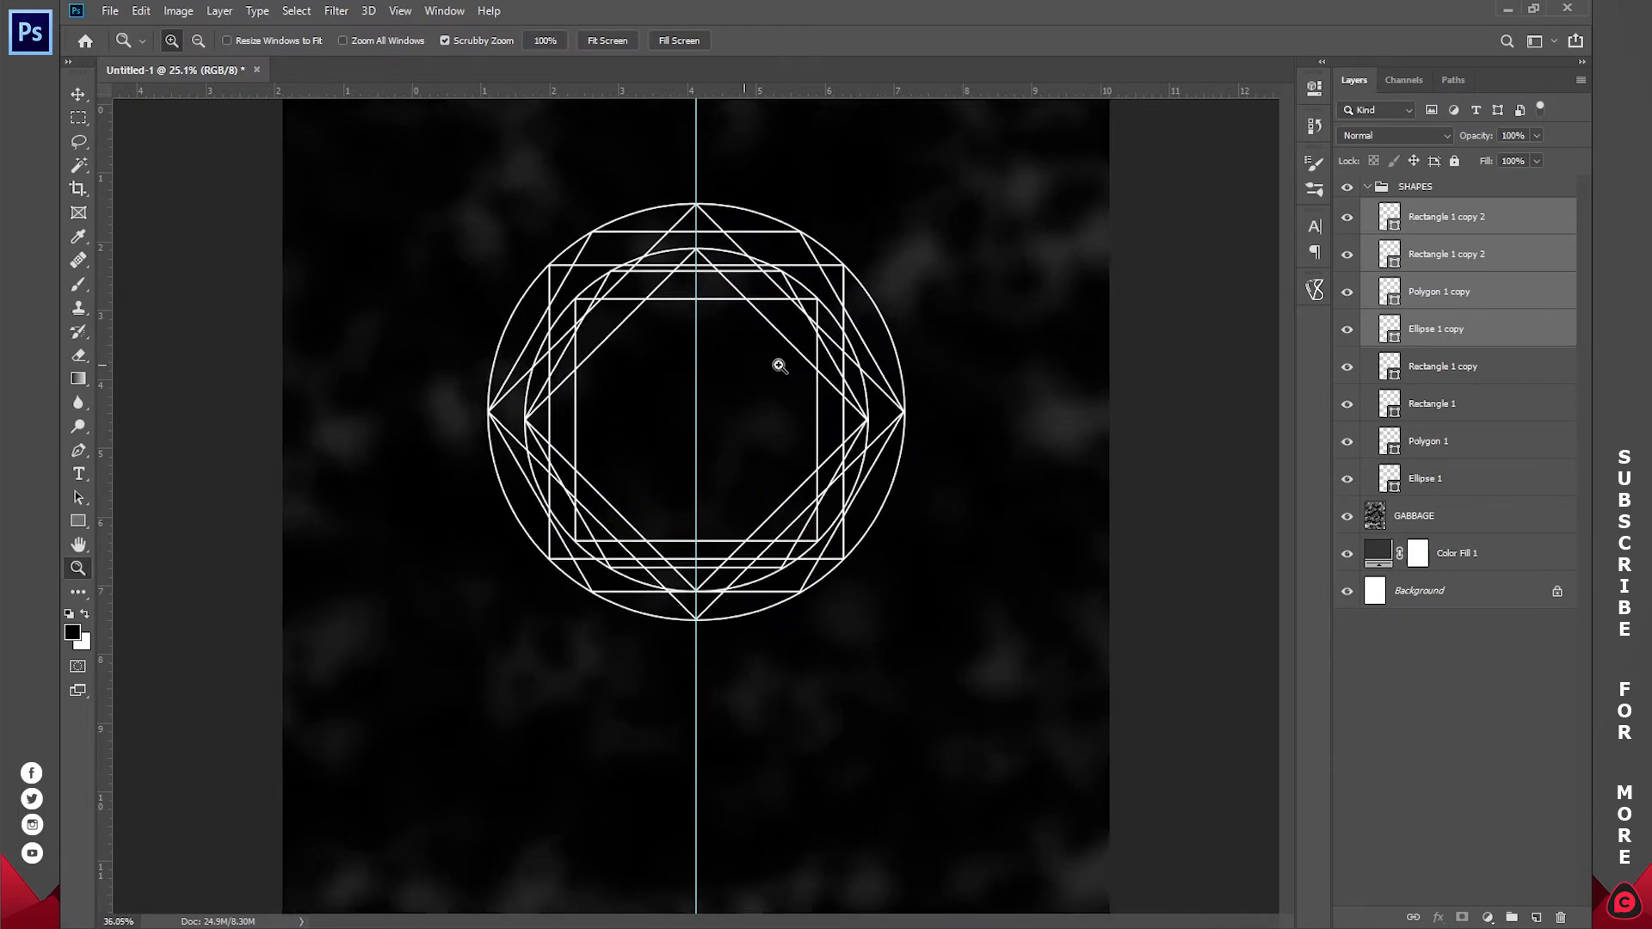
pyautogui.press('v')
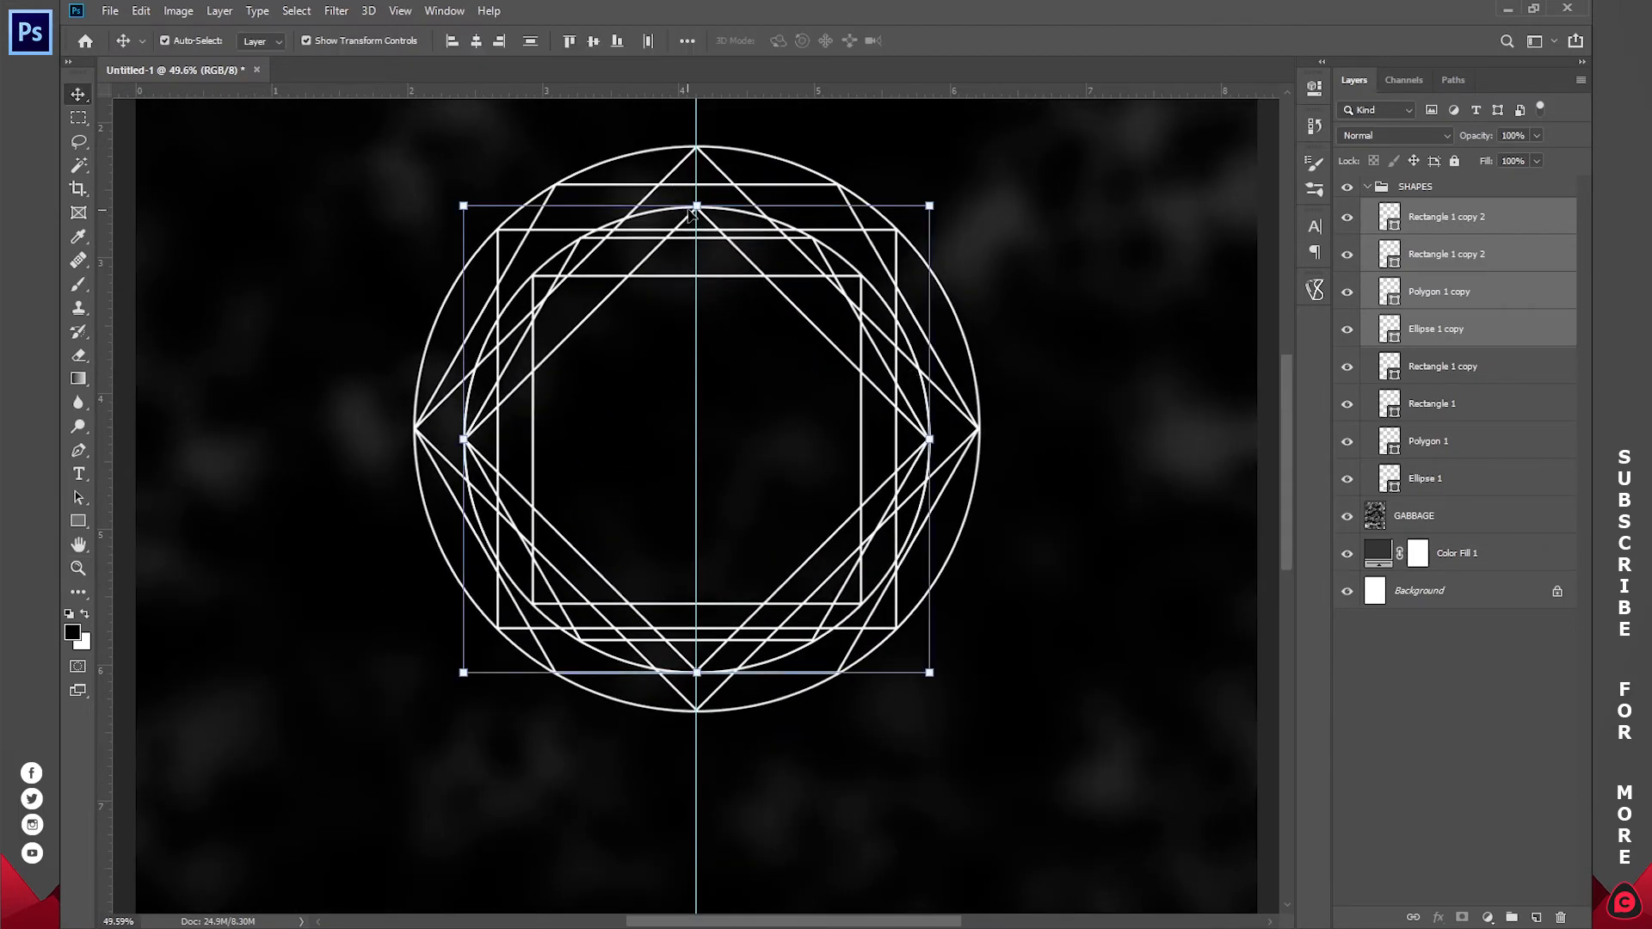
pyautogui.moveTo(698, 205); pyautogui.dragTo(697, 183)
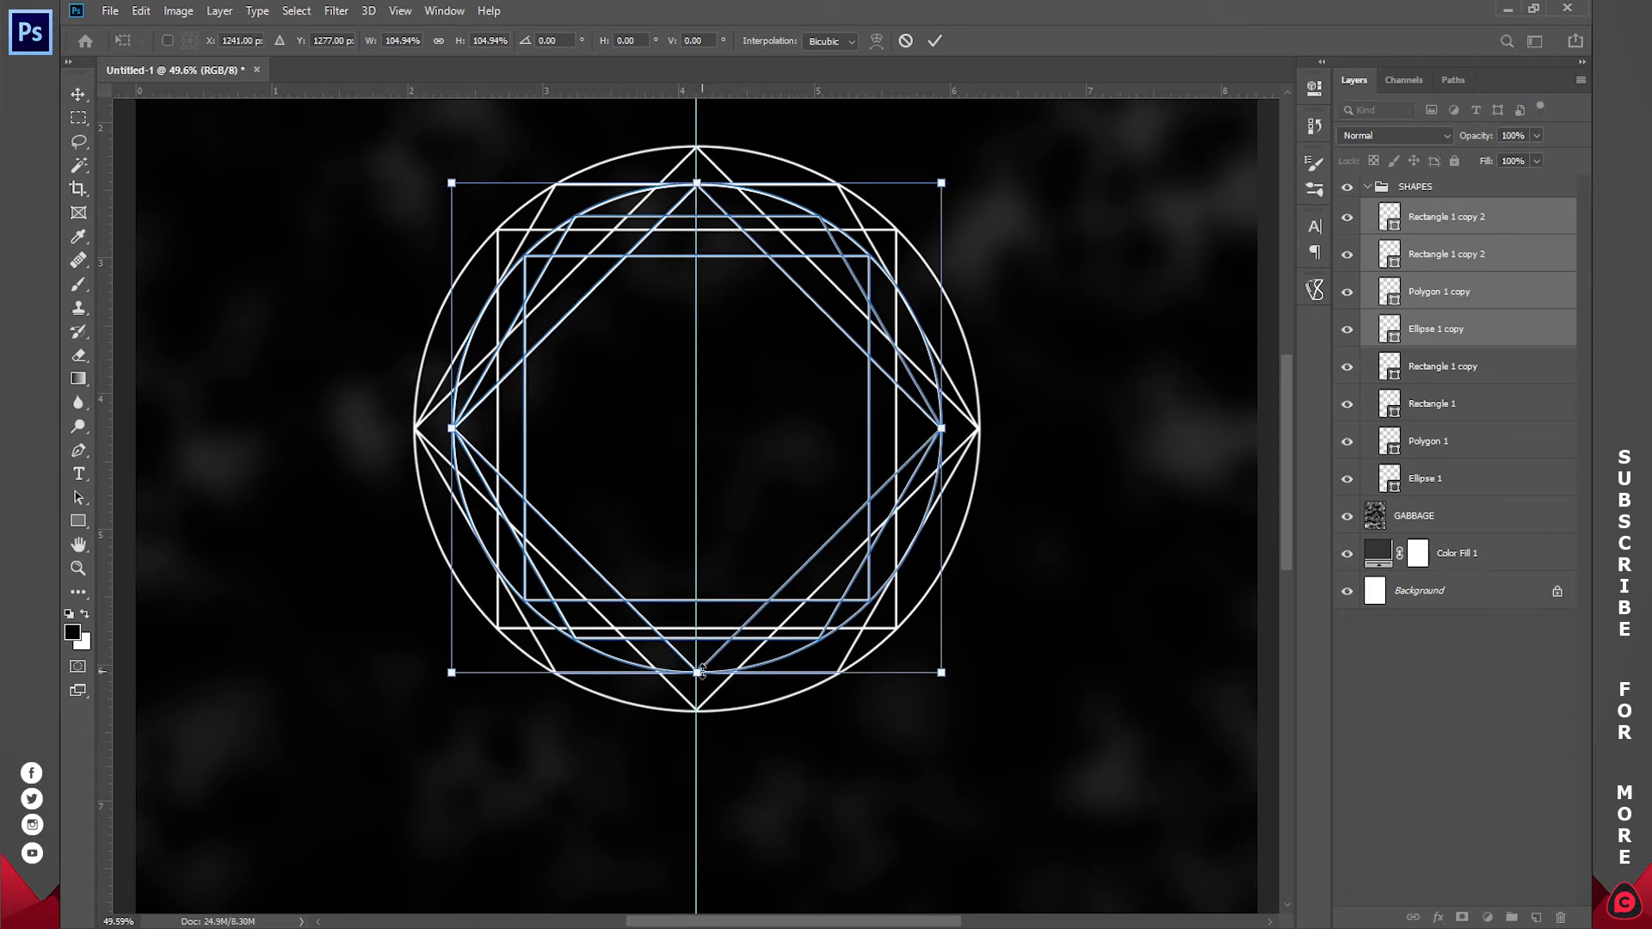
pyautogui.moveTo(700, 672); pyautogui.dragTo(701, 672)
pyautogui.click(935, 41)
pyautogui.press('z')
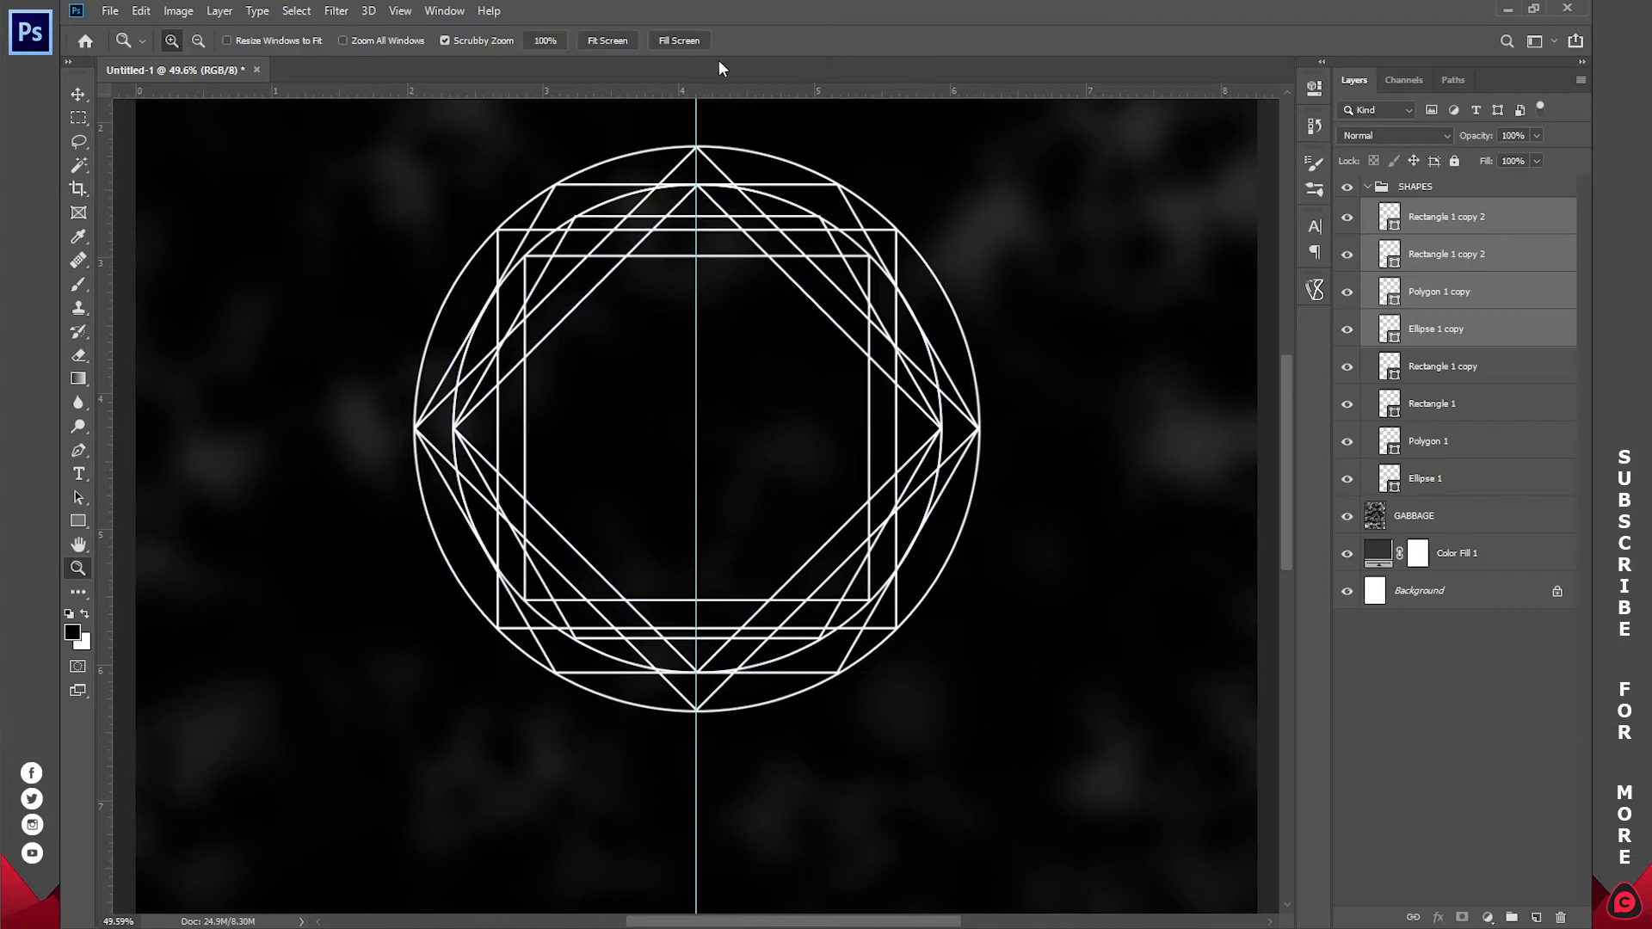
# - Add a gradient fill layer above the SHAPES group, using the Foreground to Background preset
pyautogui.click(622, 40)
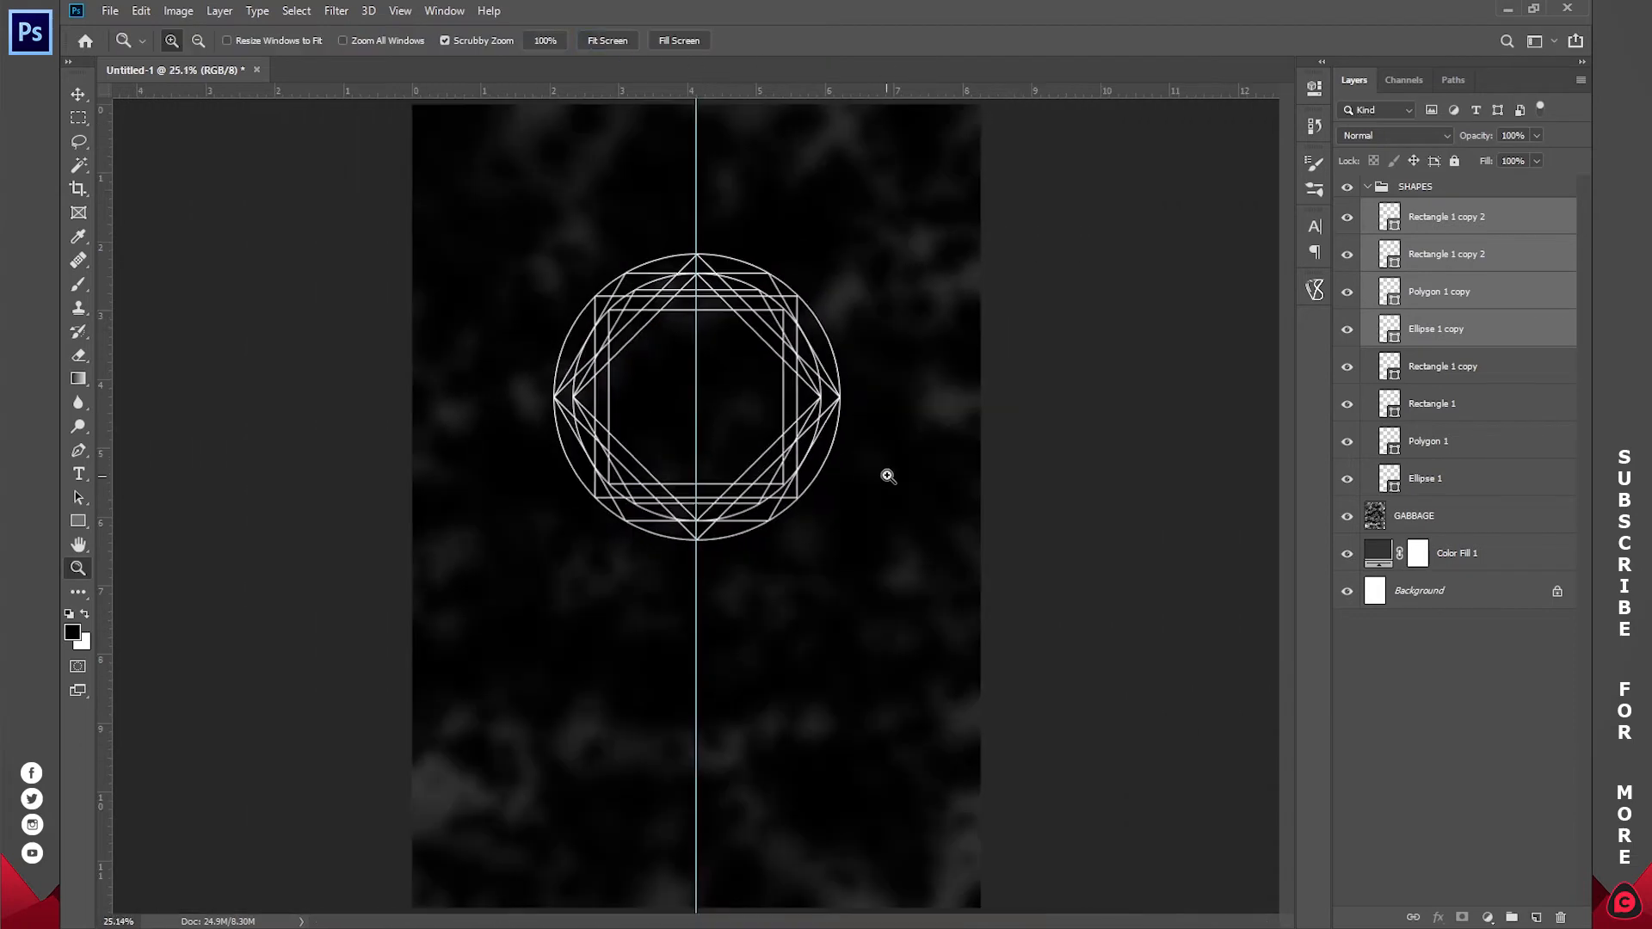
pyautogui.click(1369, 188)
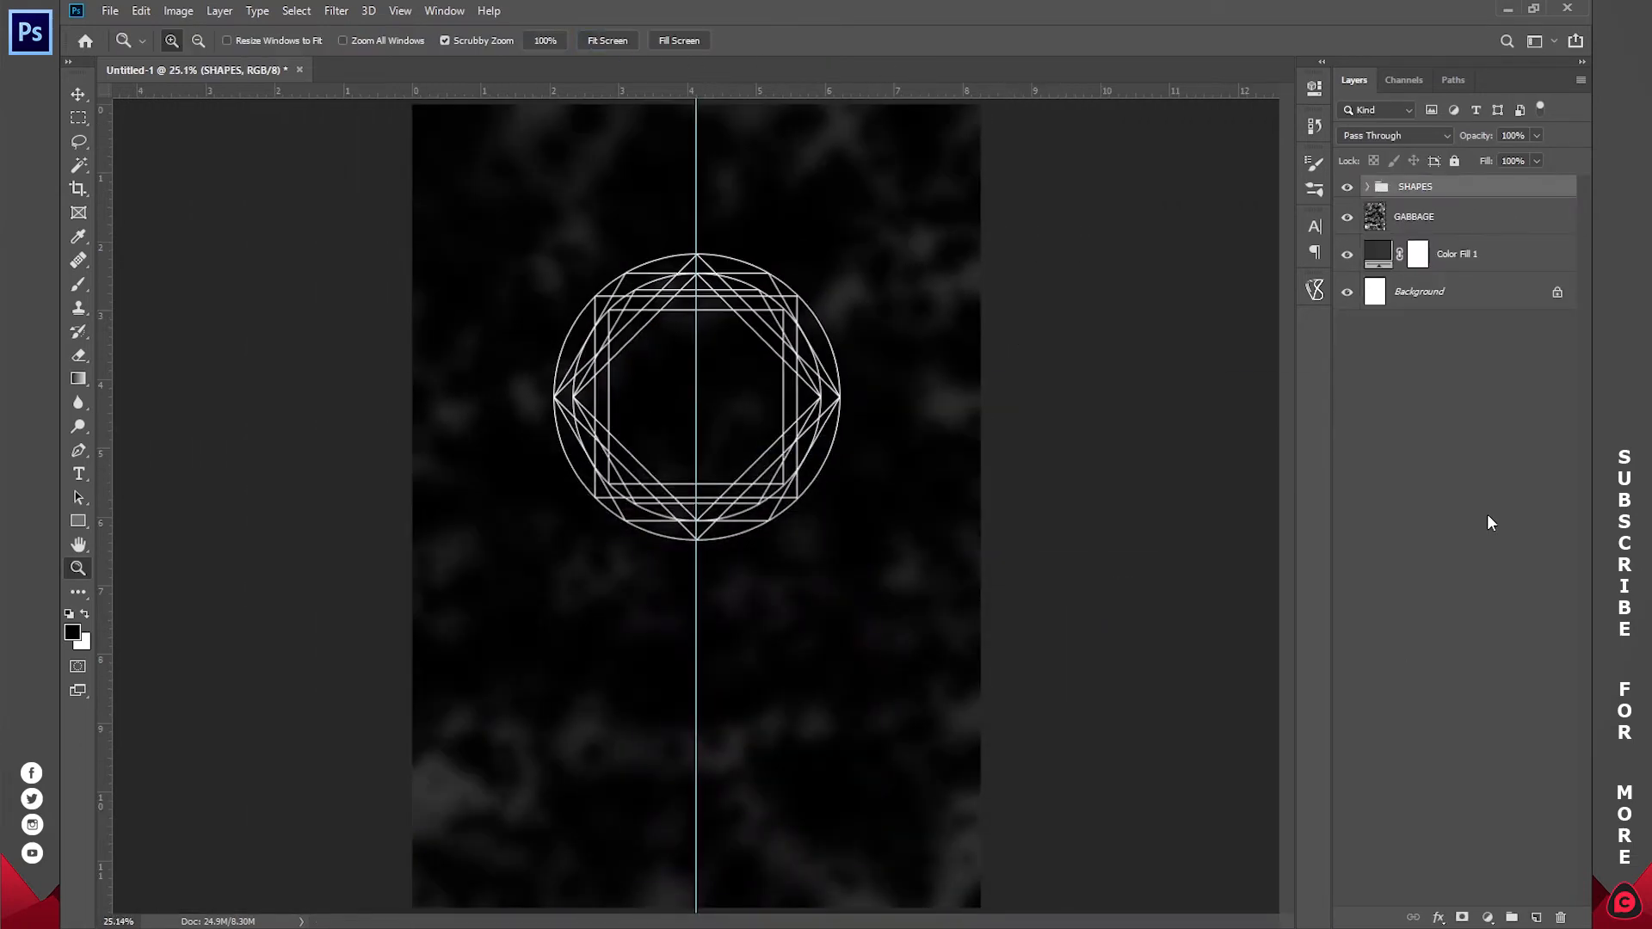
pyautogui.click(1428, 511)
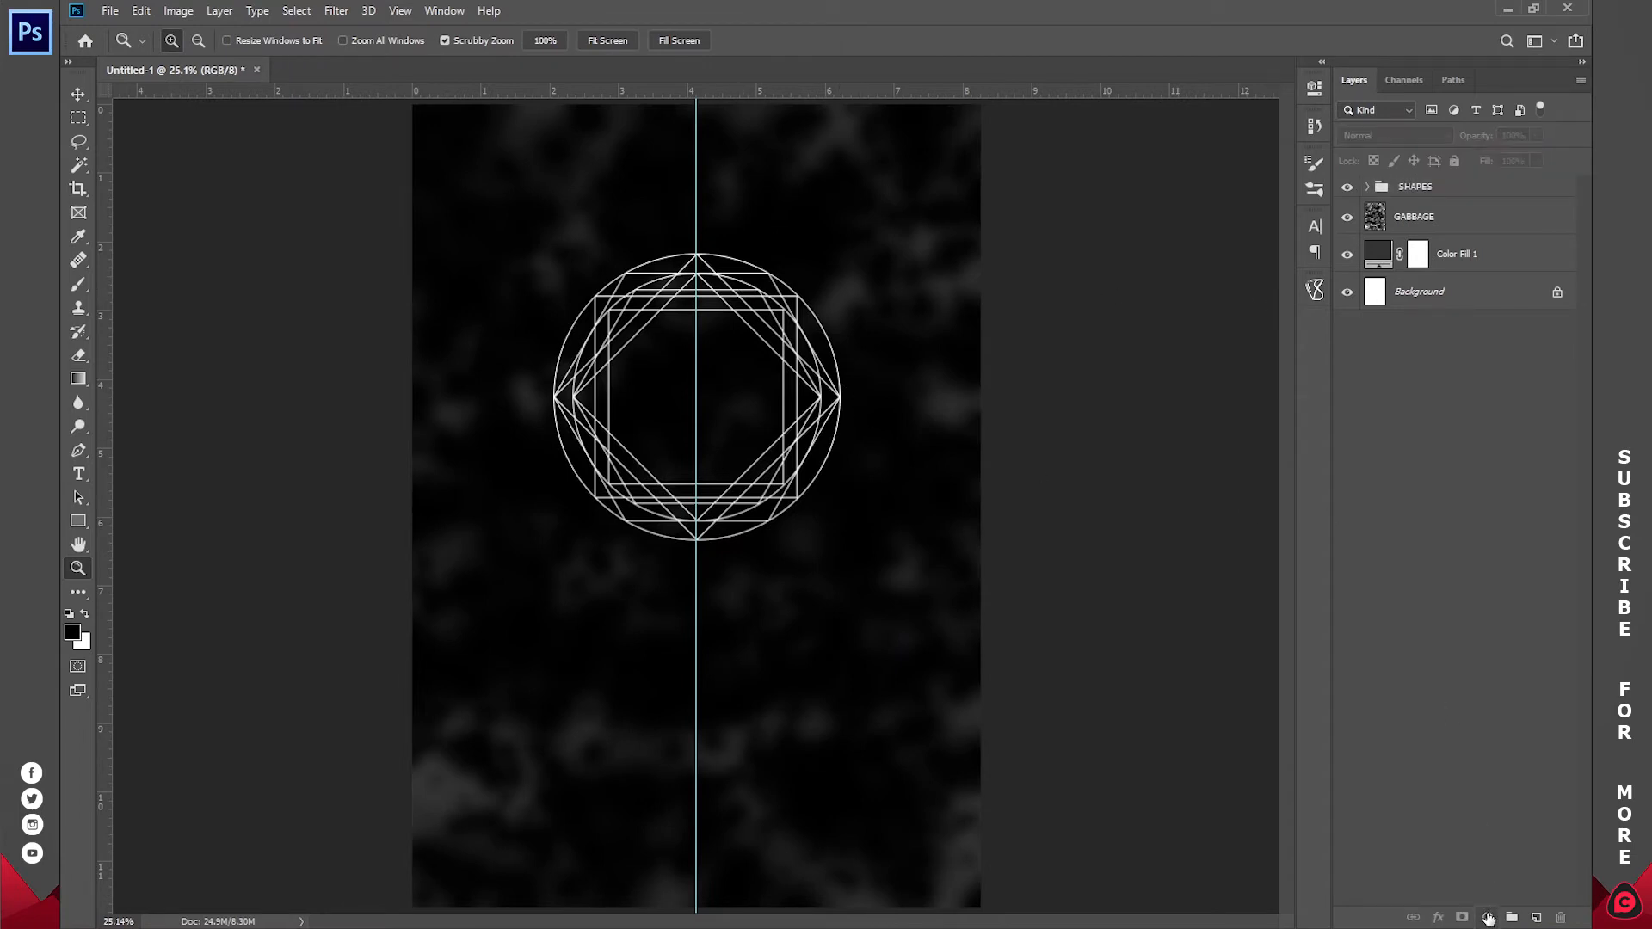
pyautogui.click(1485, 915)
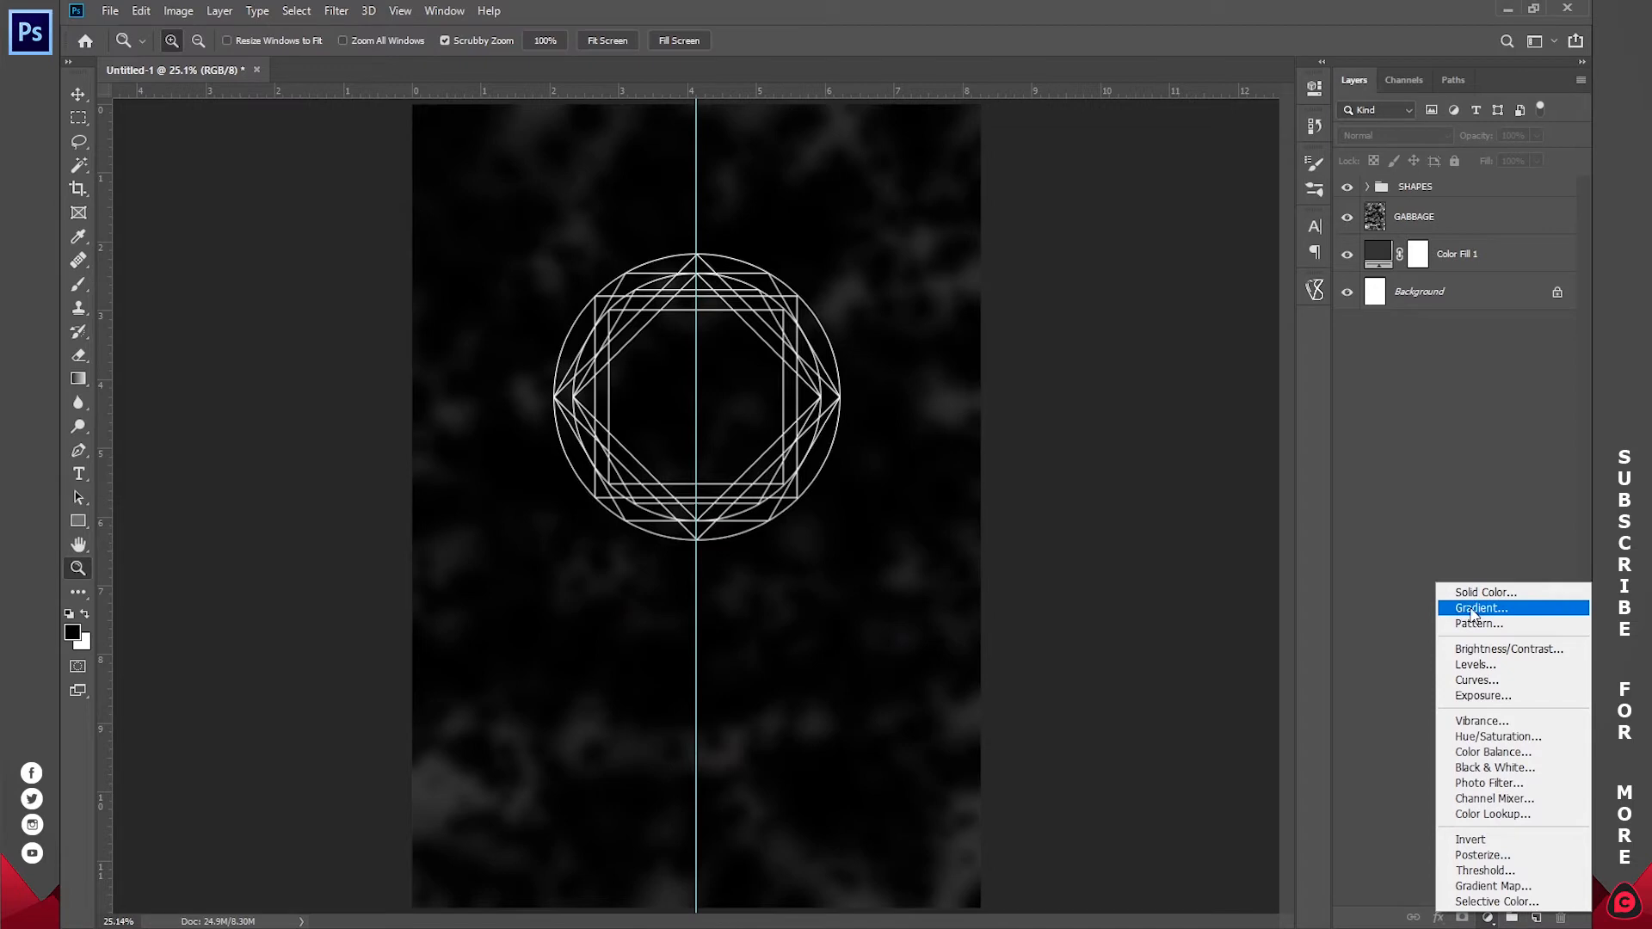
pyautogui.click(1481, 609)
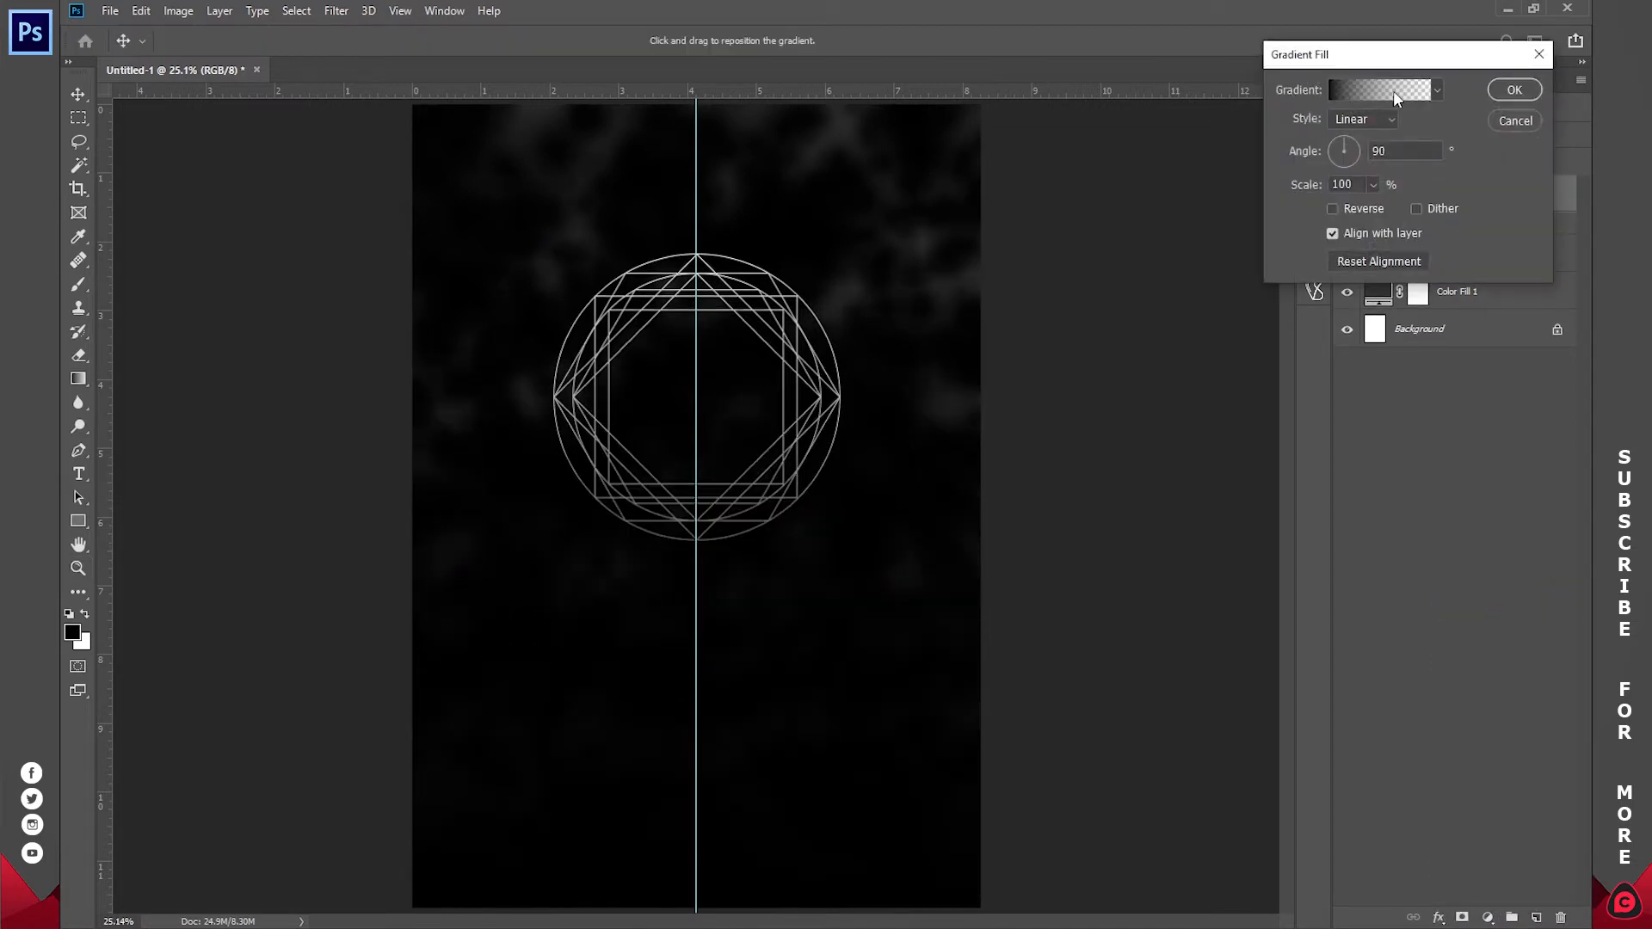
pyautogui.click(1345, 86)
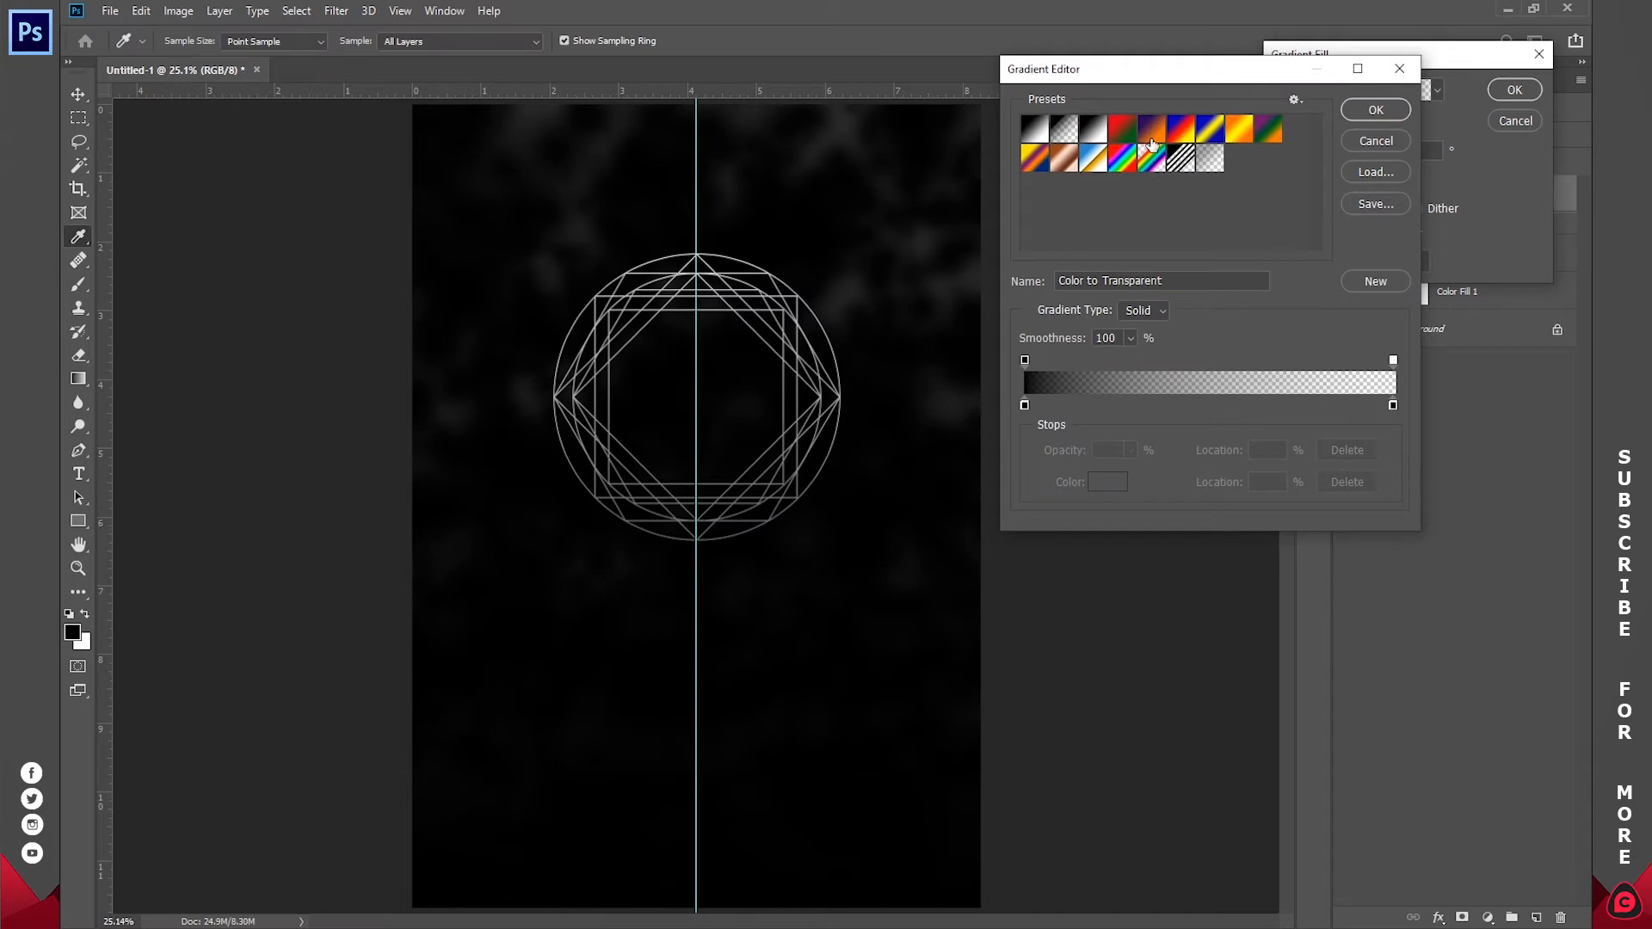
pyautogui.click(1034, 128)
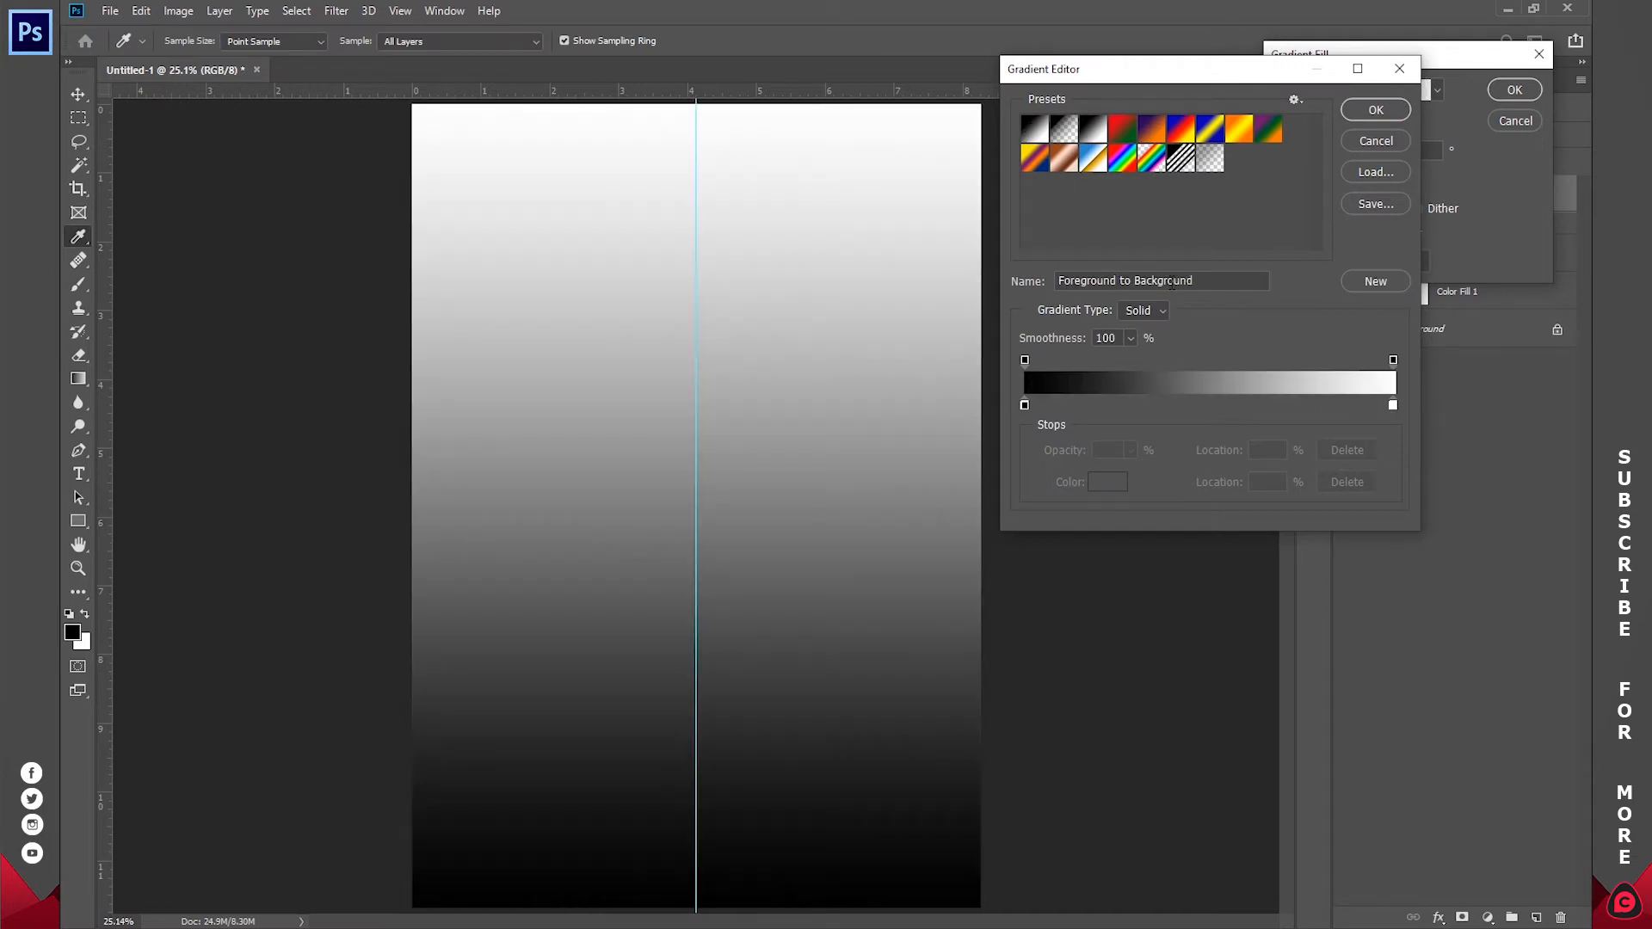
# - Set the gradient's starting colour stop at 0% to dark purple, hex 290335
pyautogui.click(1024, 404)
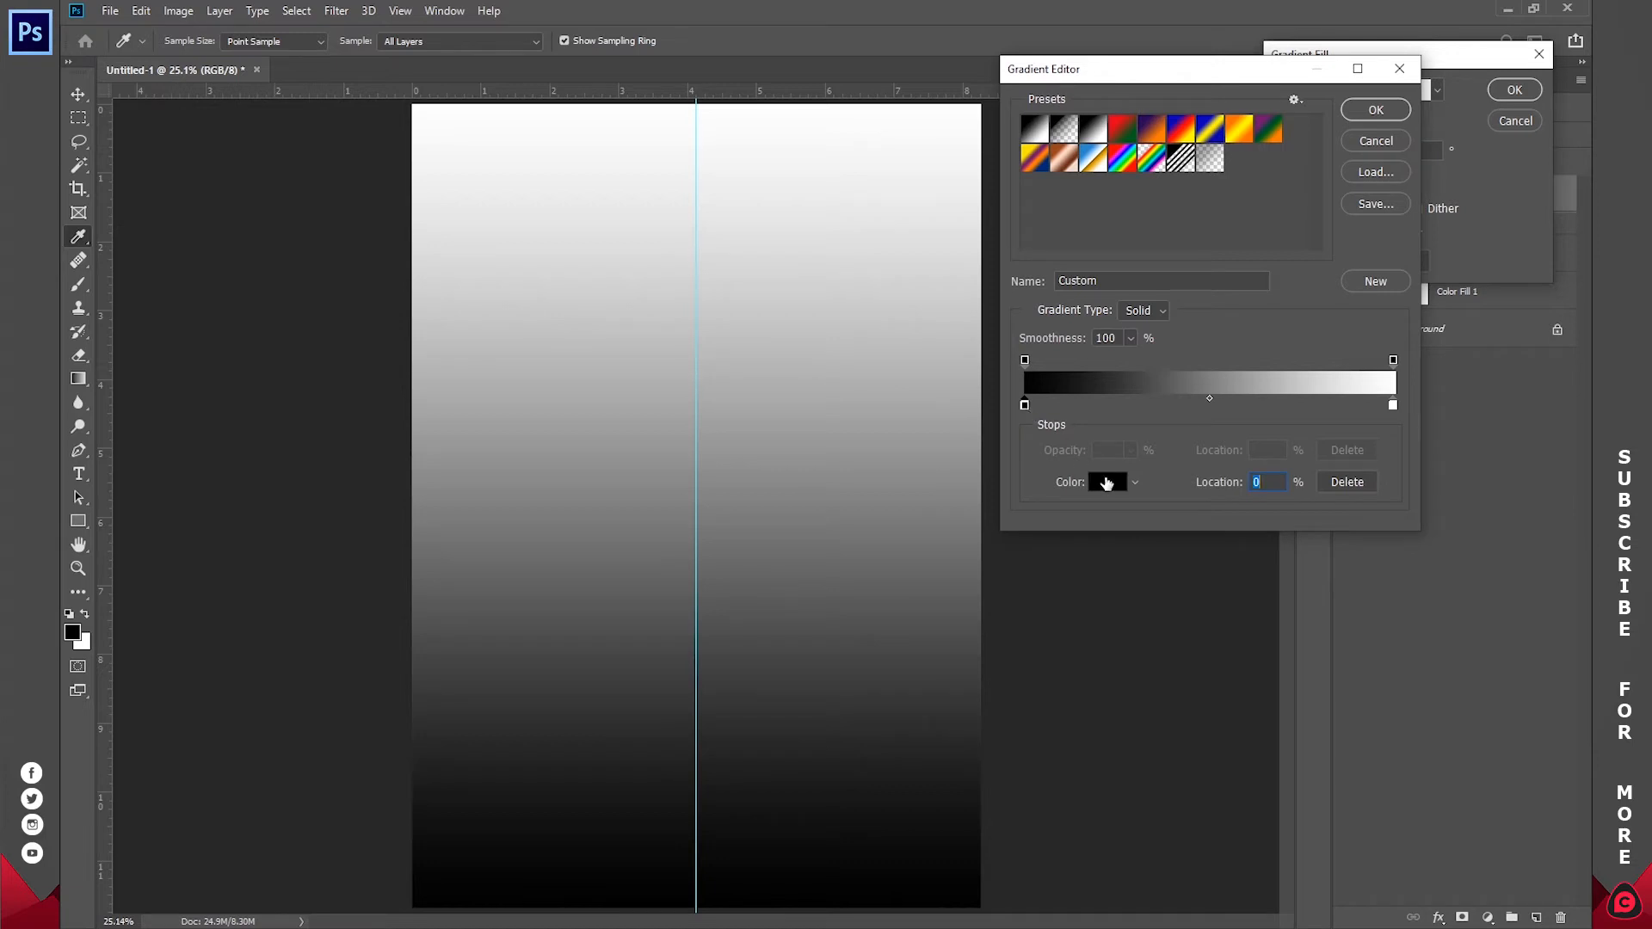
pyautogui.click(1106, 482)
pyautogui.click(1347, 158)
pyautogui.moveTo(1348, 166); pyautogui.dragTo(1311, 269)
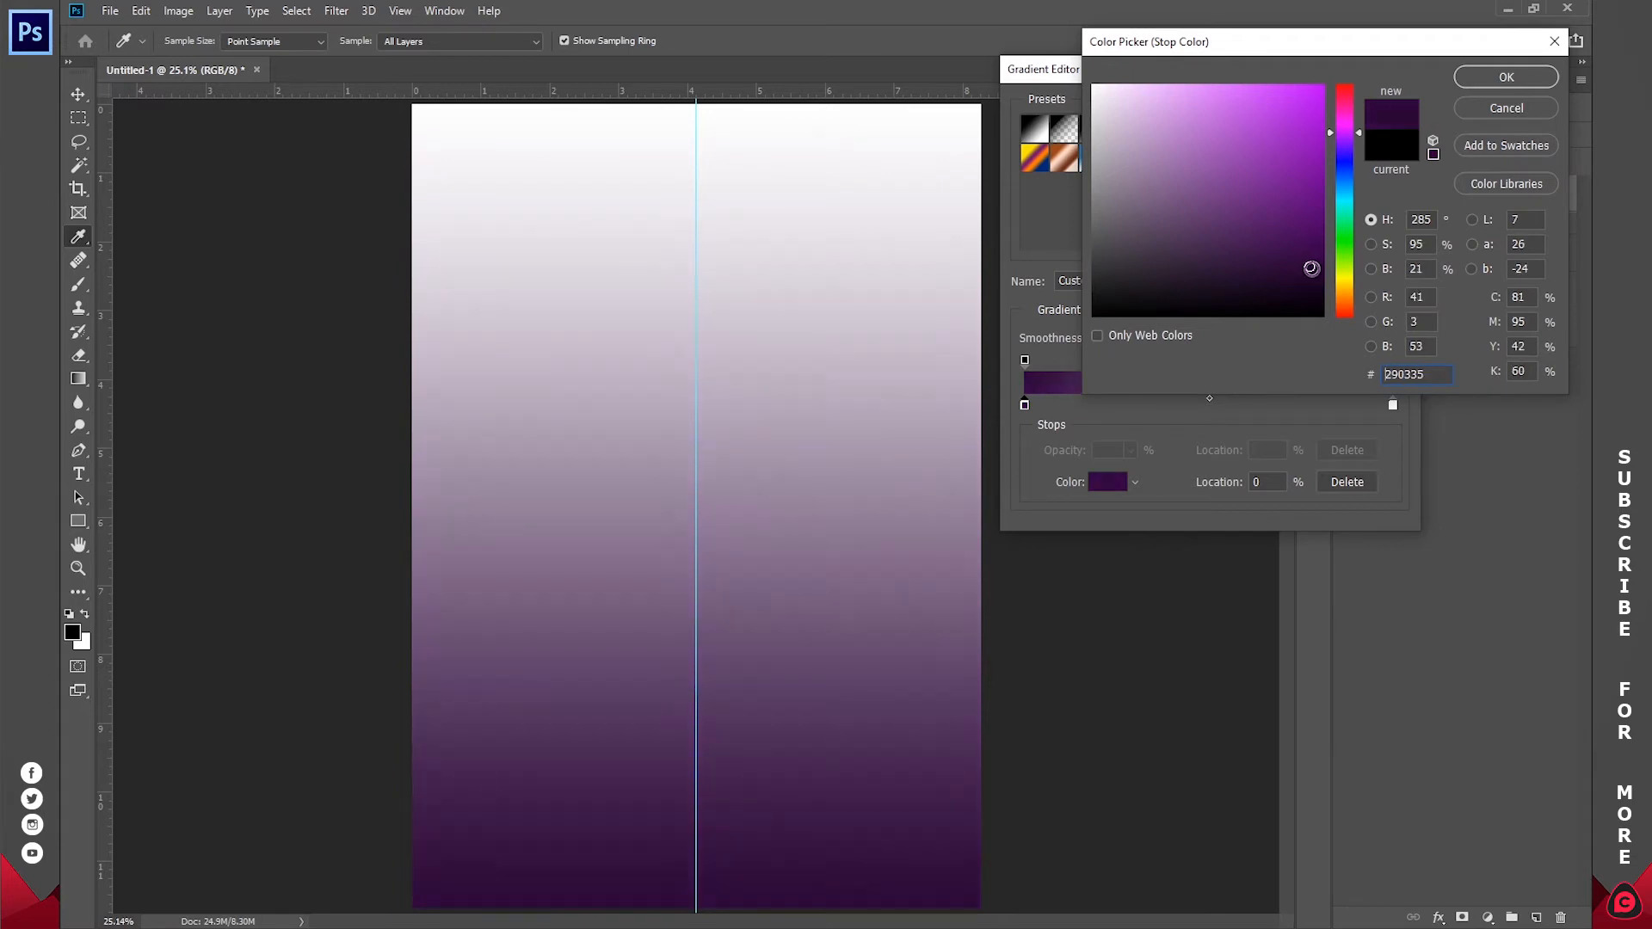
pyautogui.click(1482, 79)
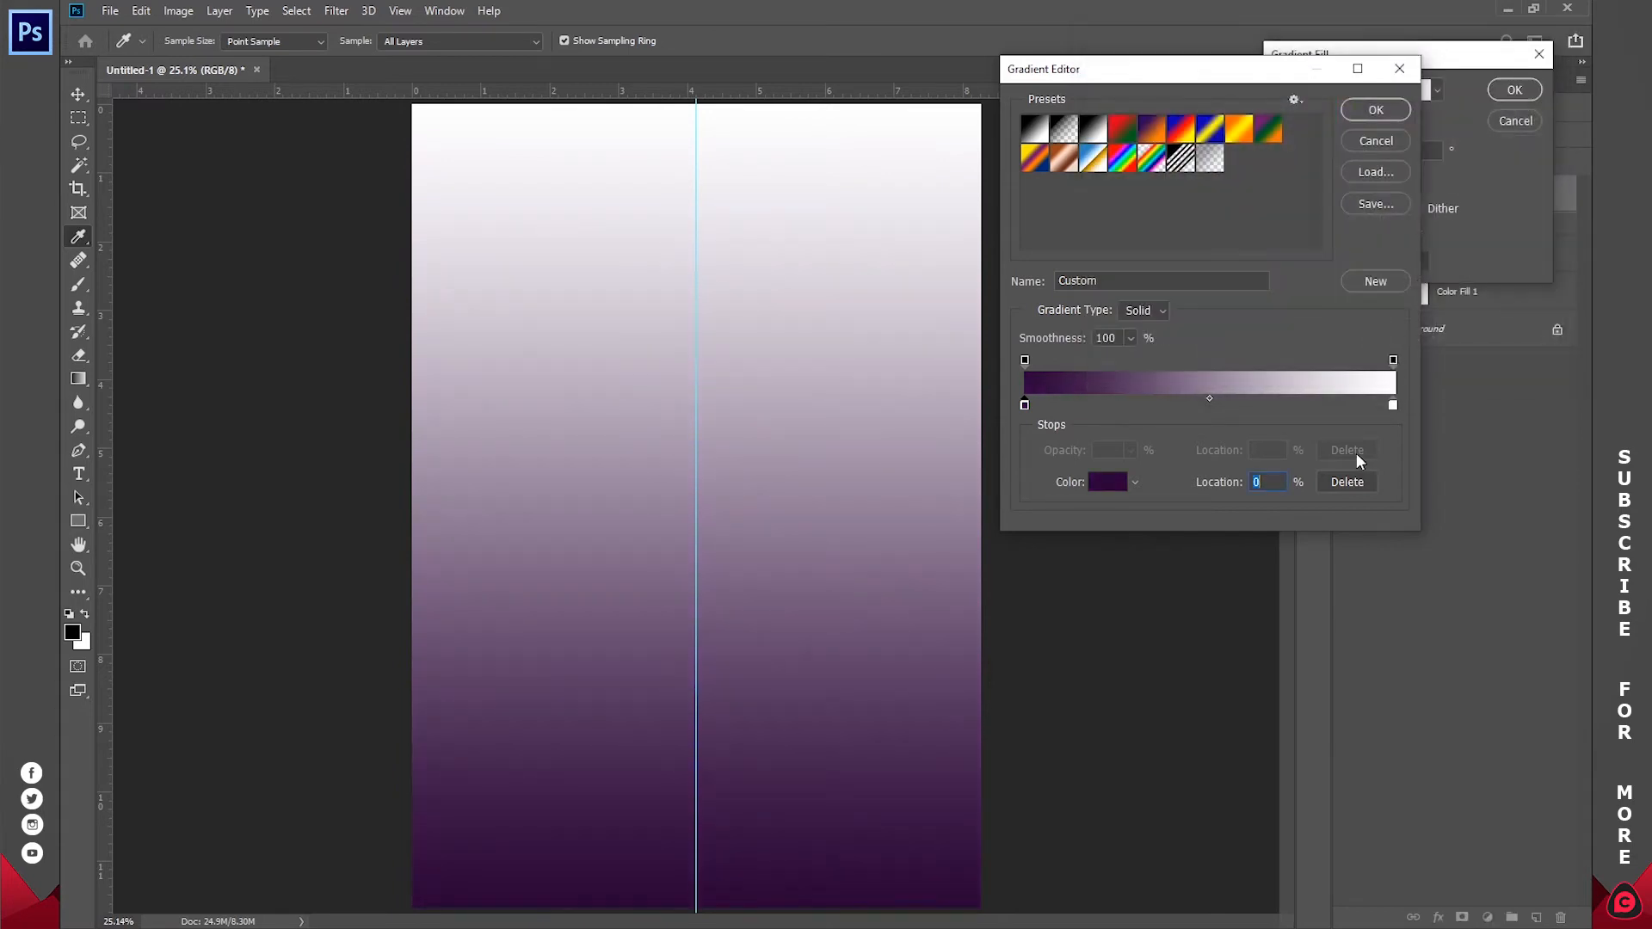
# - Set the gradient's end colour stop at 100% to a dark navy blue and accept the edited gradient
pyautogui.click(1394, 405)
pyautogui.click(1110, 483)
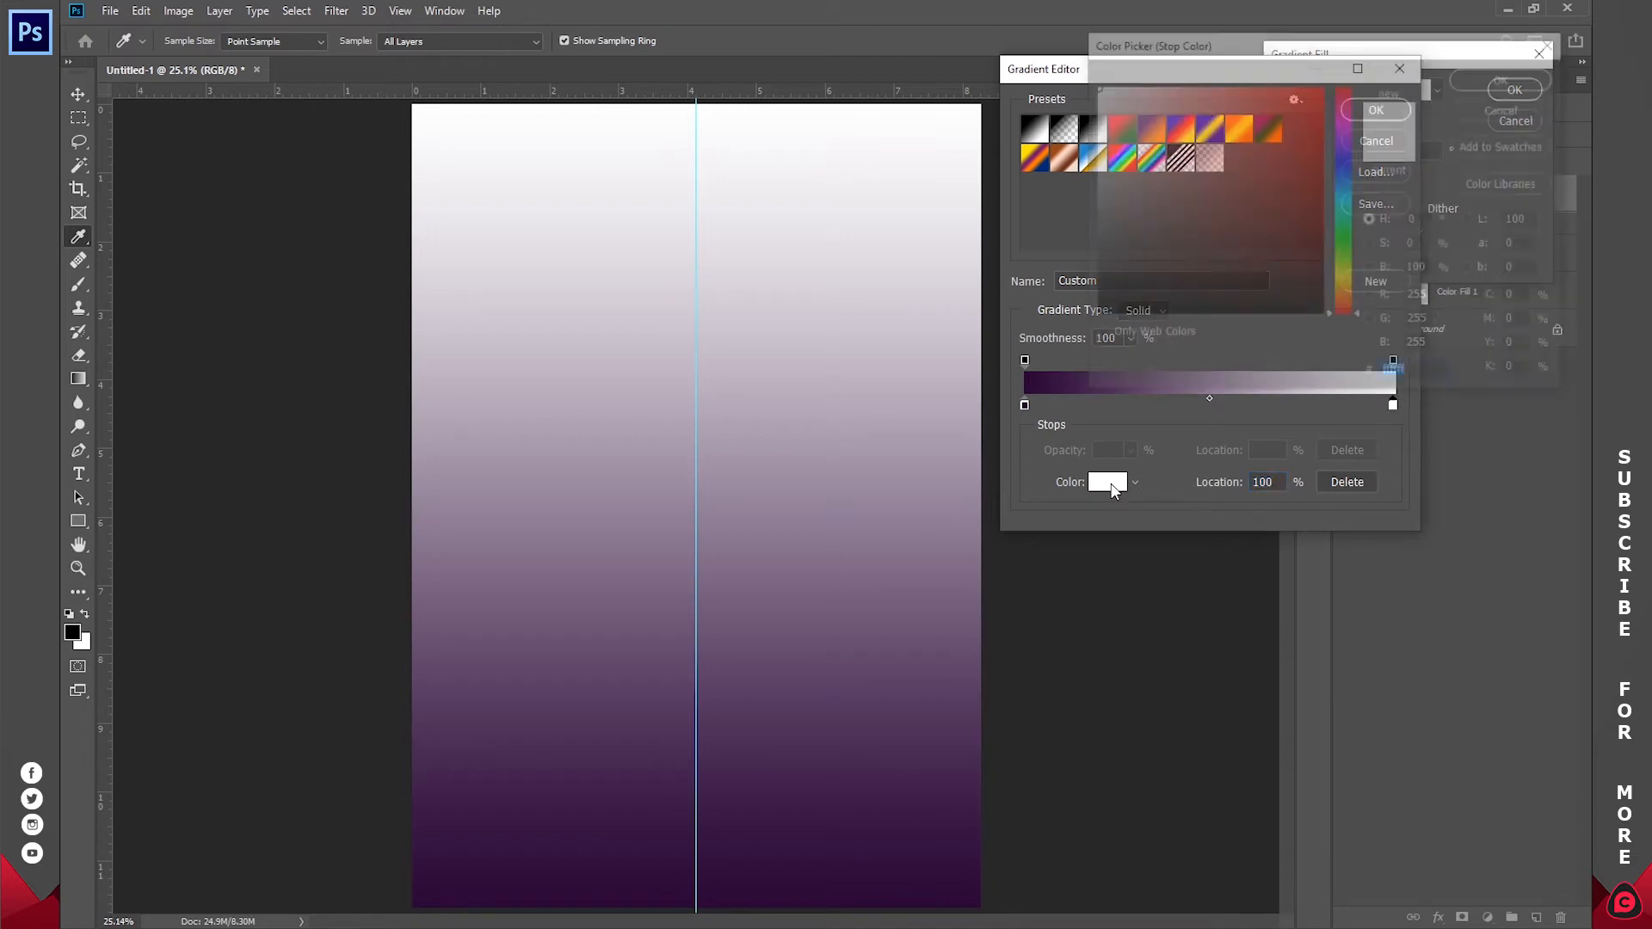
pyautogui.click(1346, 162)
pyautogui.click(1317, 237)
pyautogui.moveTo(1316, 242); pyautogui.dragTo(1314, 228)
pyautogui.click(1489, 78)
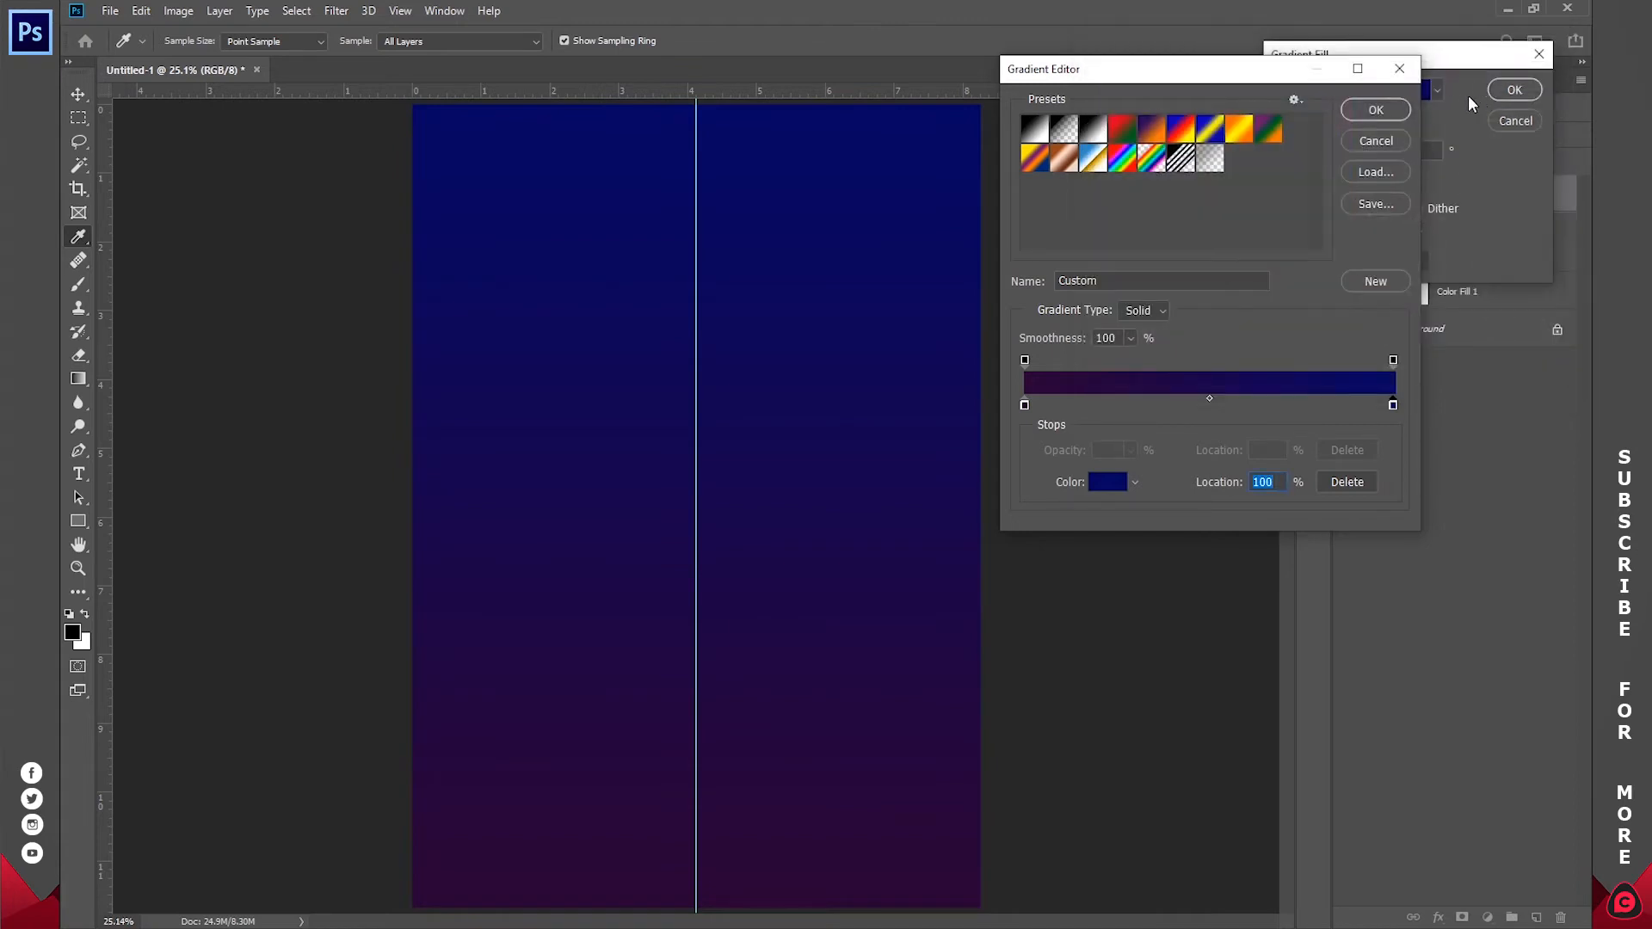
pyautogui.click(1368, 110)
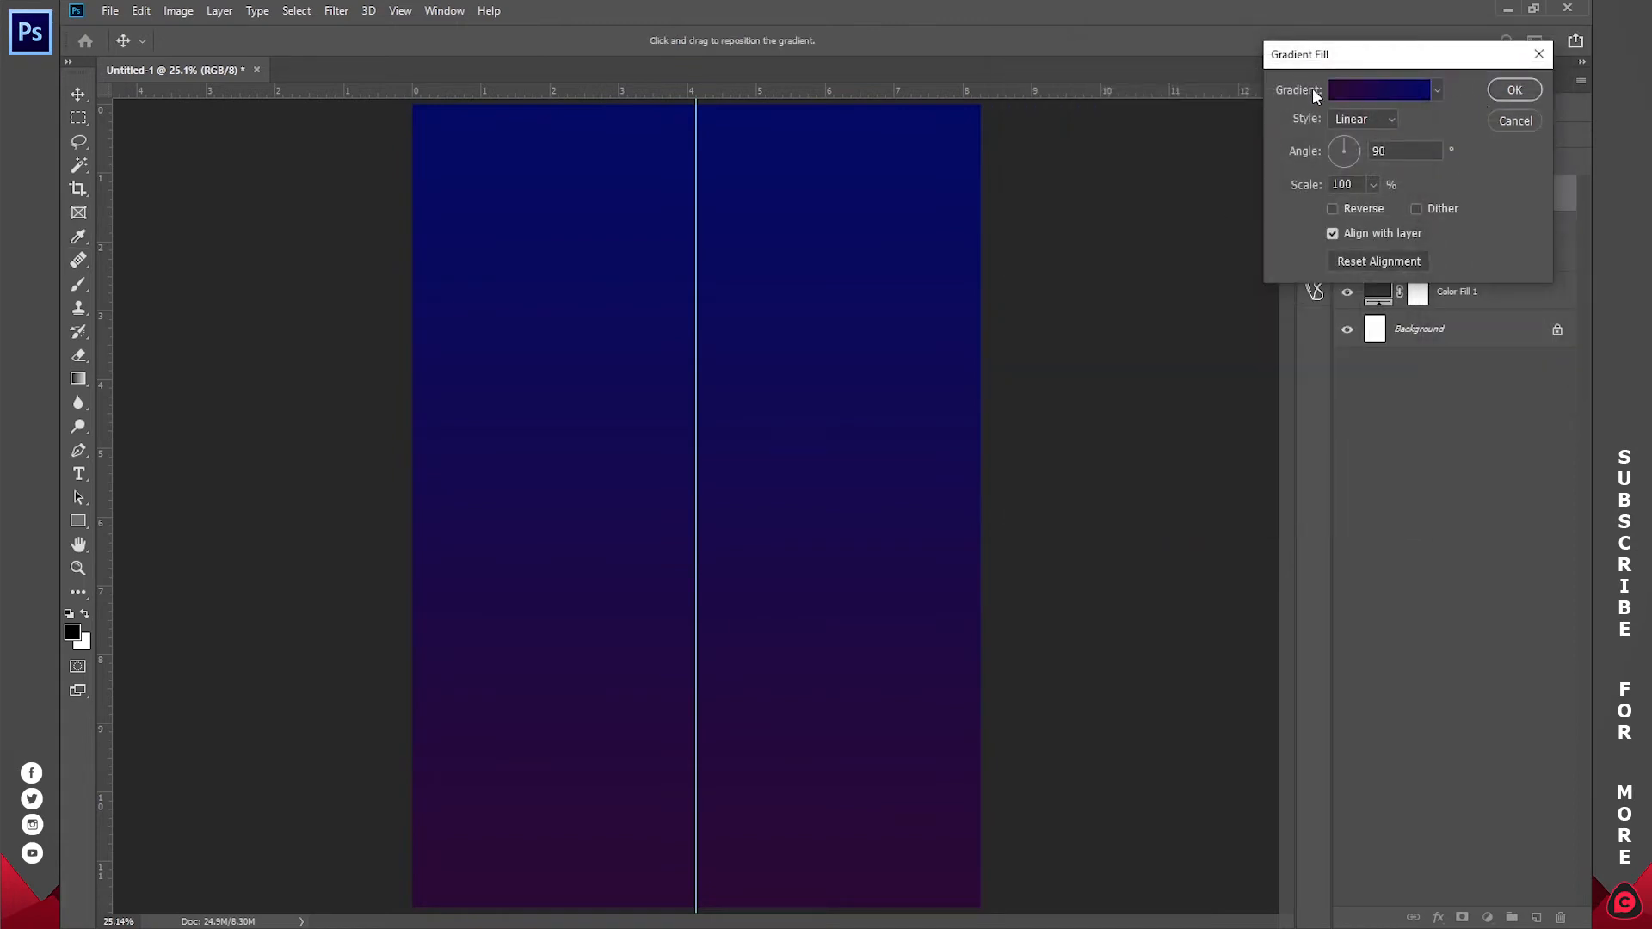
# - Shift the gradient slightly upward on the canvas, apply the fill, and place its layer directly below GABBAGE
pyautogui.moveTo(849, 558); pyautogui.dragTo(898, 543)
pyautogui.click(1514, 90)
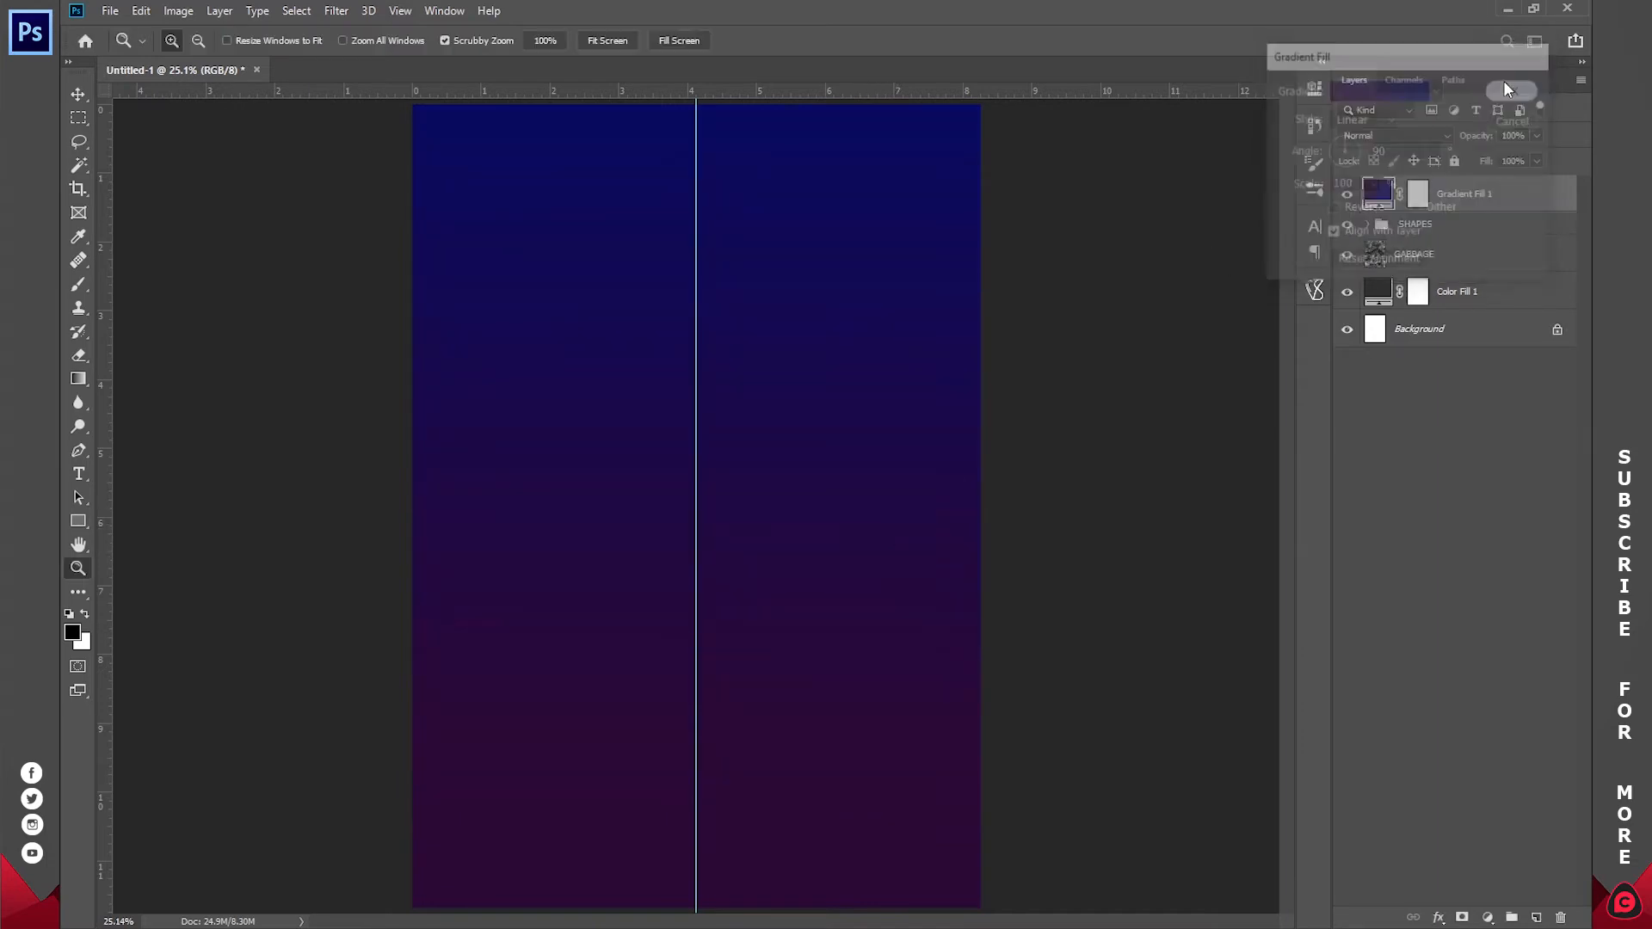
pyautogui.moveTo(1480, 200); pyautogui.dragTo(1478, 269)
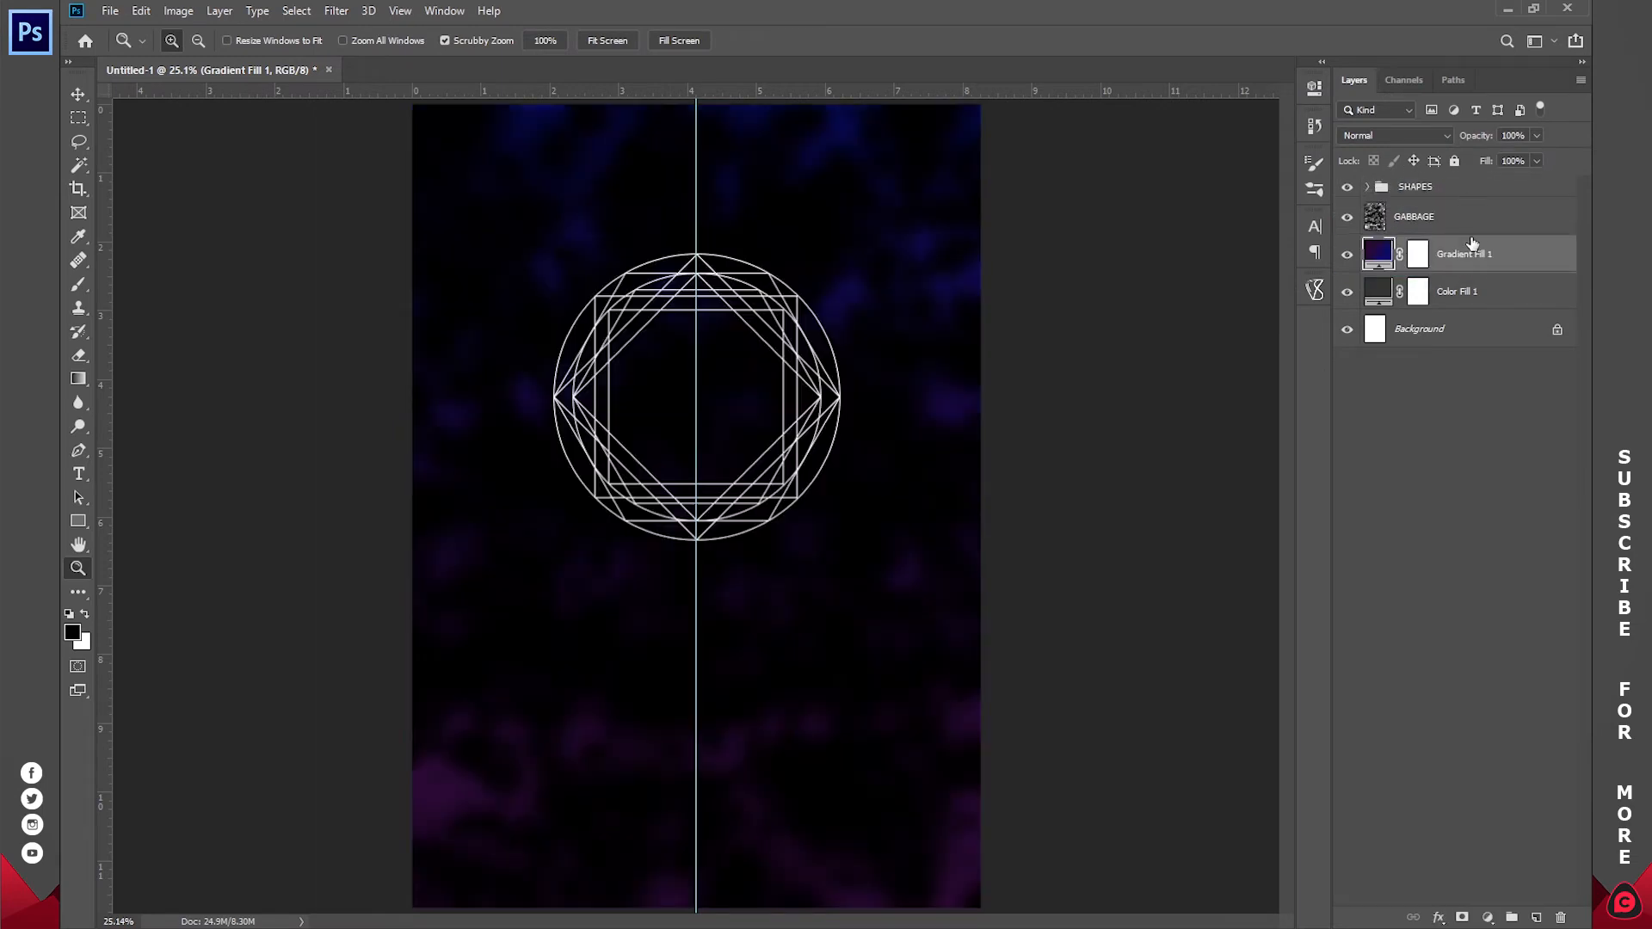
# - Compare the artwork with and without Gradient Fill 1, and set that layer's blend mode to Color
pyautogui.click(1347, 254)
pyautogui.click(1347, 255)
pyautogui.click(1366, 135)
pyautogui.click(1377, 563)
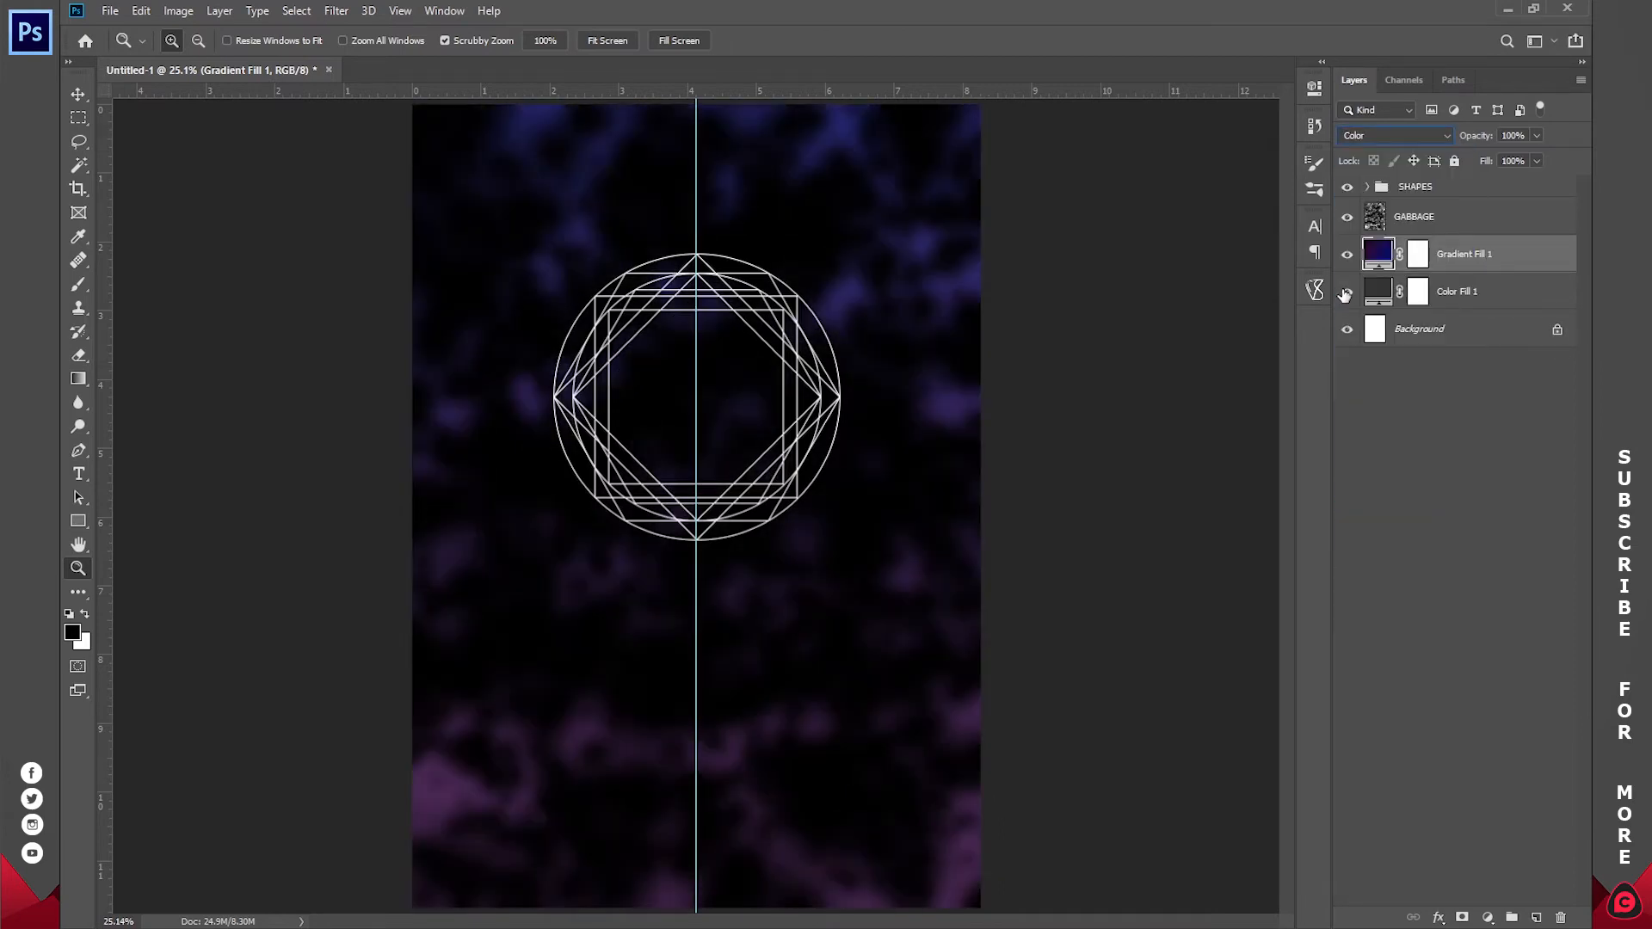
pyautogui.click(1420, 447)
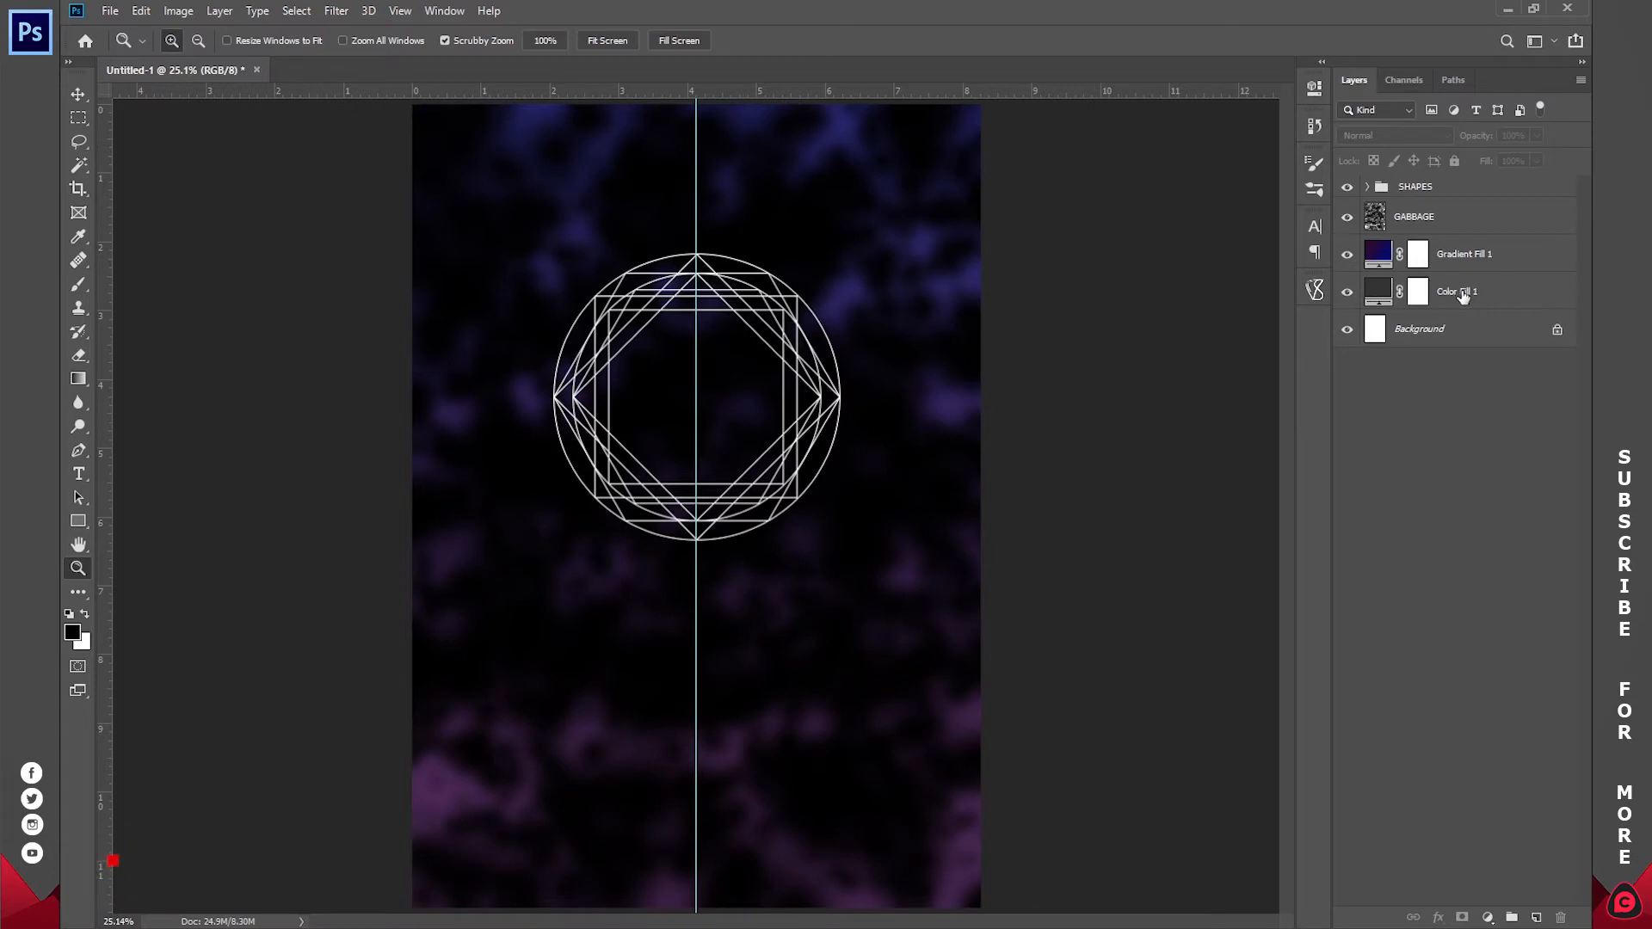
# - Rename the Color Fill 1 layer to DARK GRAY and leave no layer selected
pyautogui.doubleClick(1458, 291)
pyautogui.write('DARK GRAY')
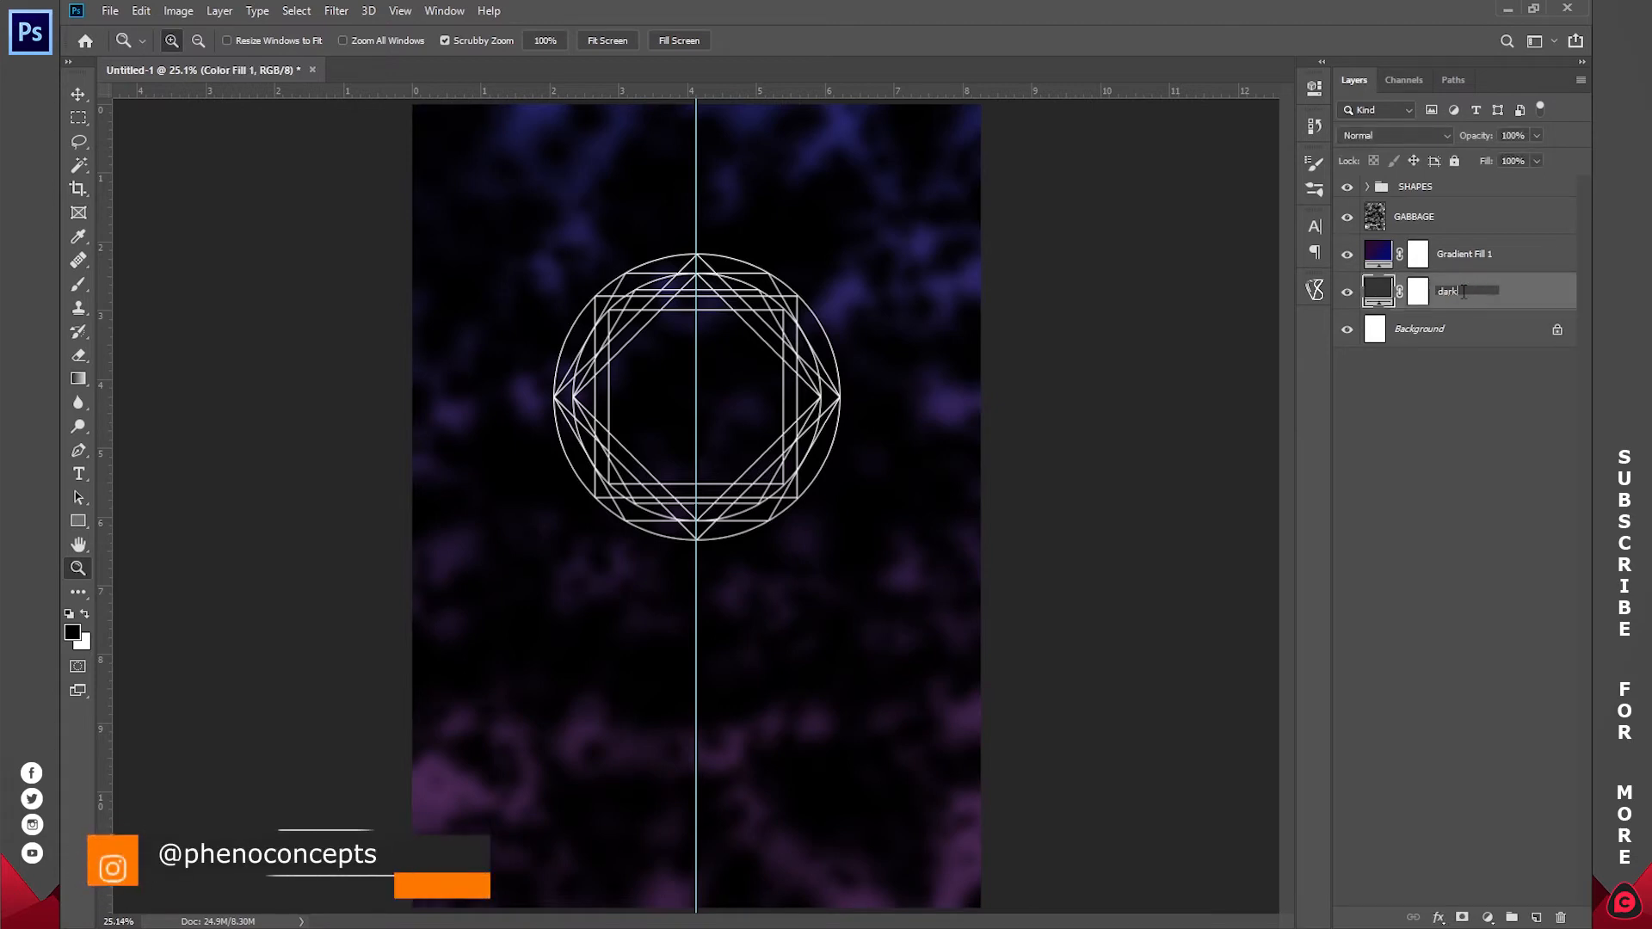
pyautogui.press('Return')
pyautogui.click(1536, 454)
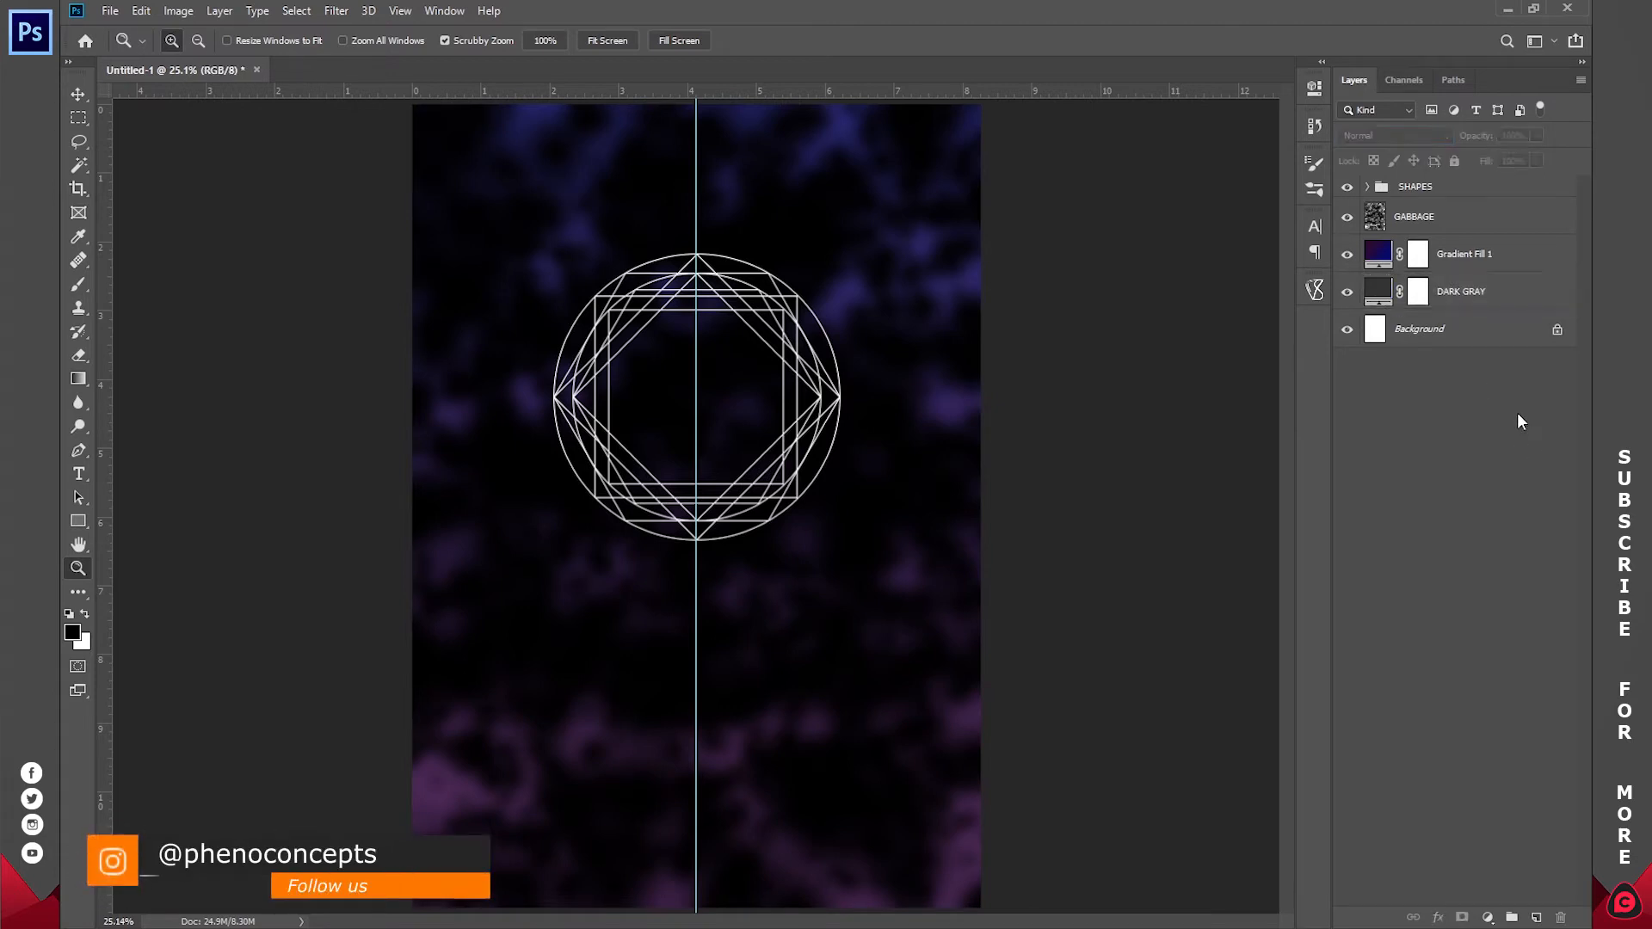
# - Set up the Type tool with the font Tw Cen MT Regular
pyautogui.click(78, 473)
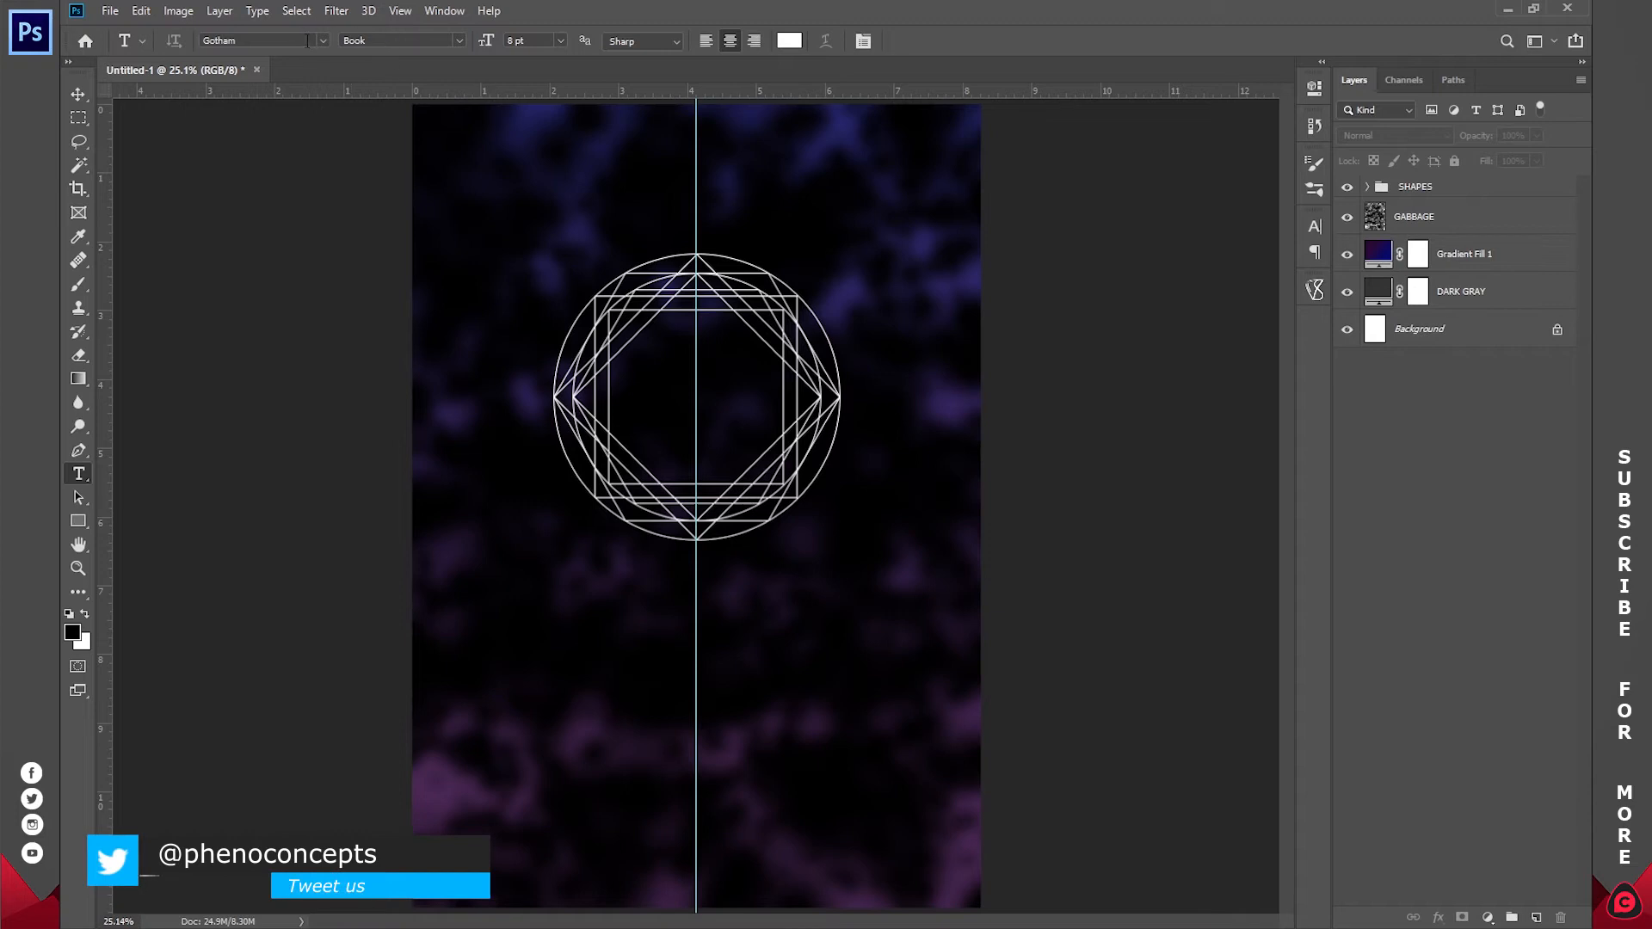
pyautogui.click(322, 40)
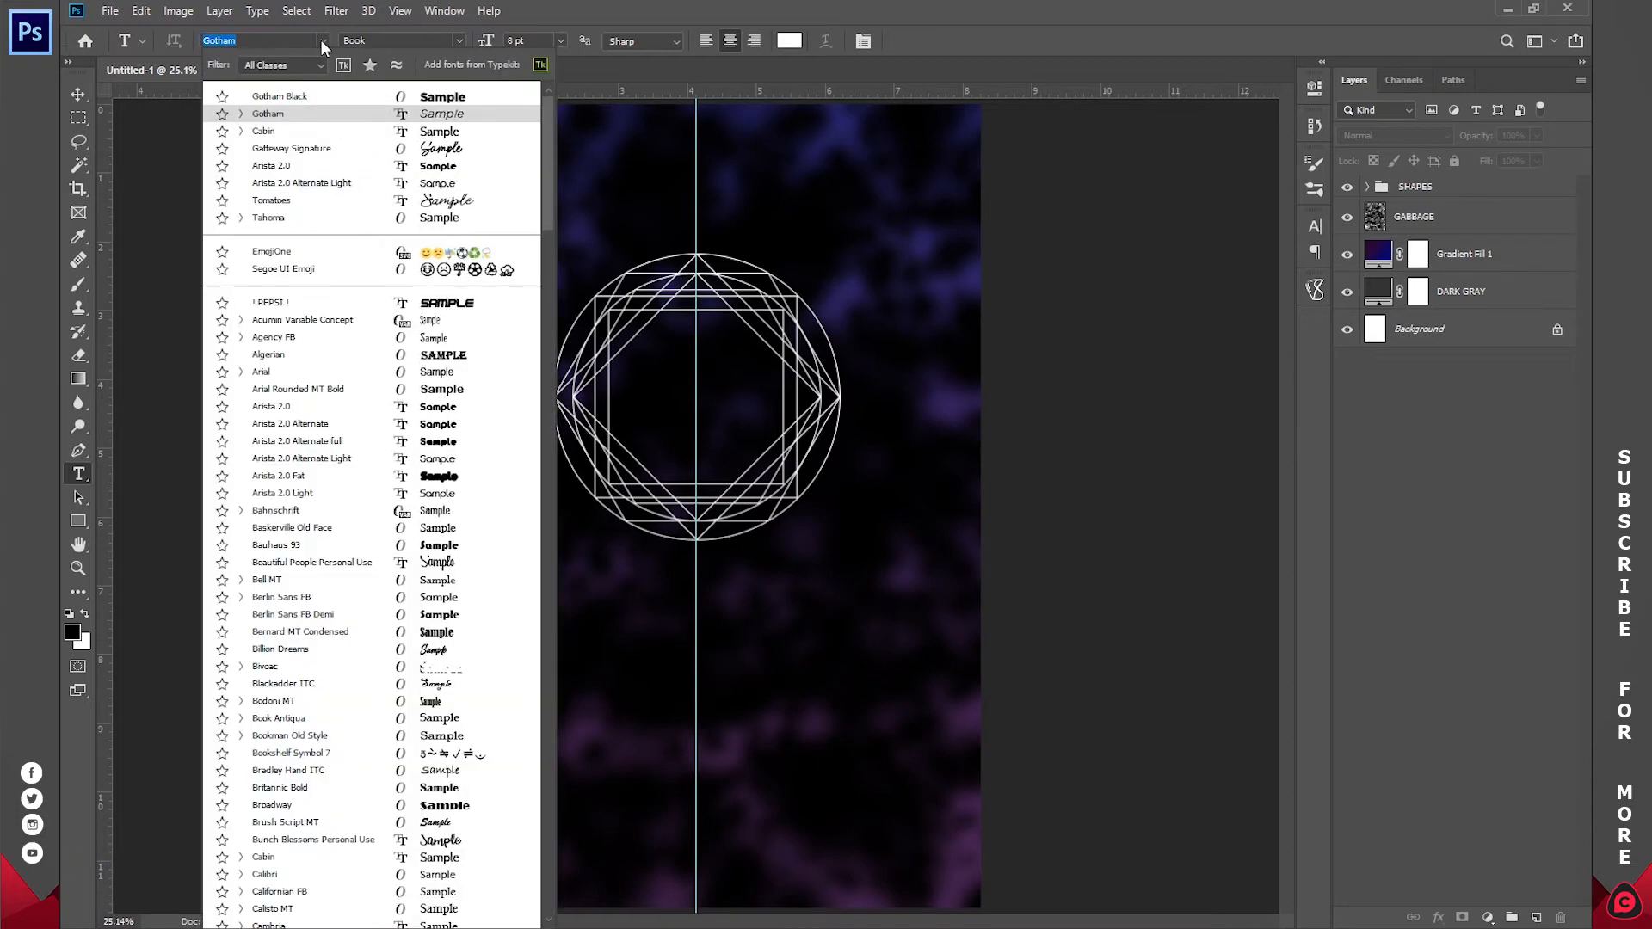
pyautogui.click(295, 131)
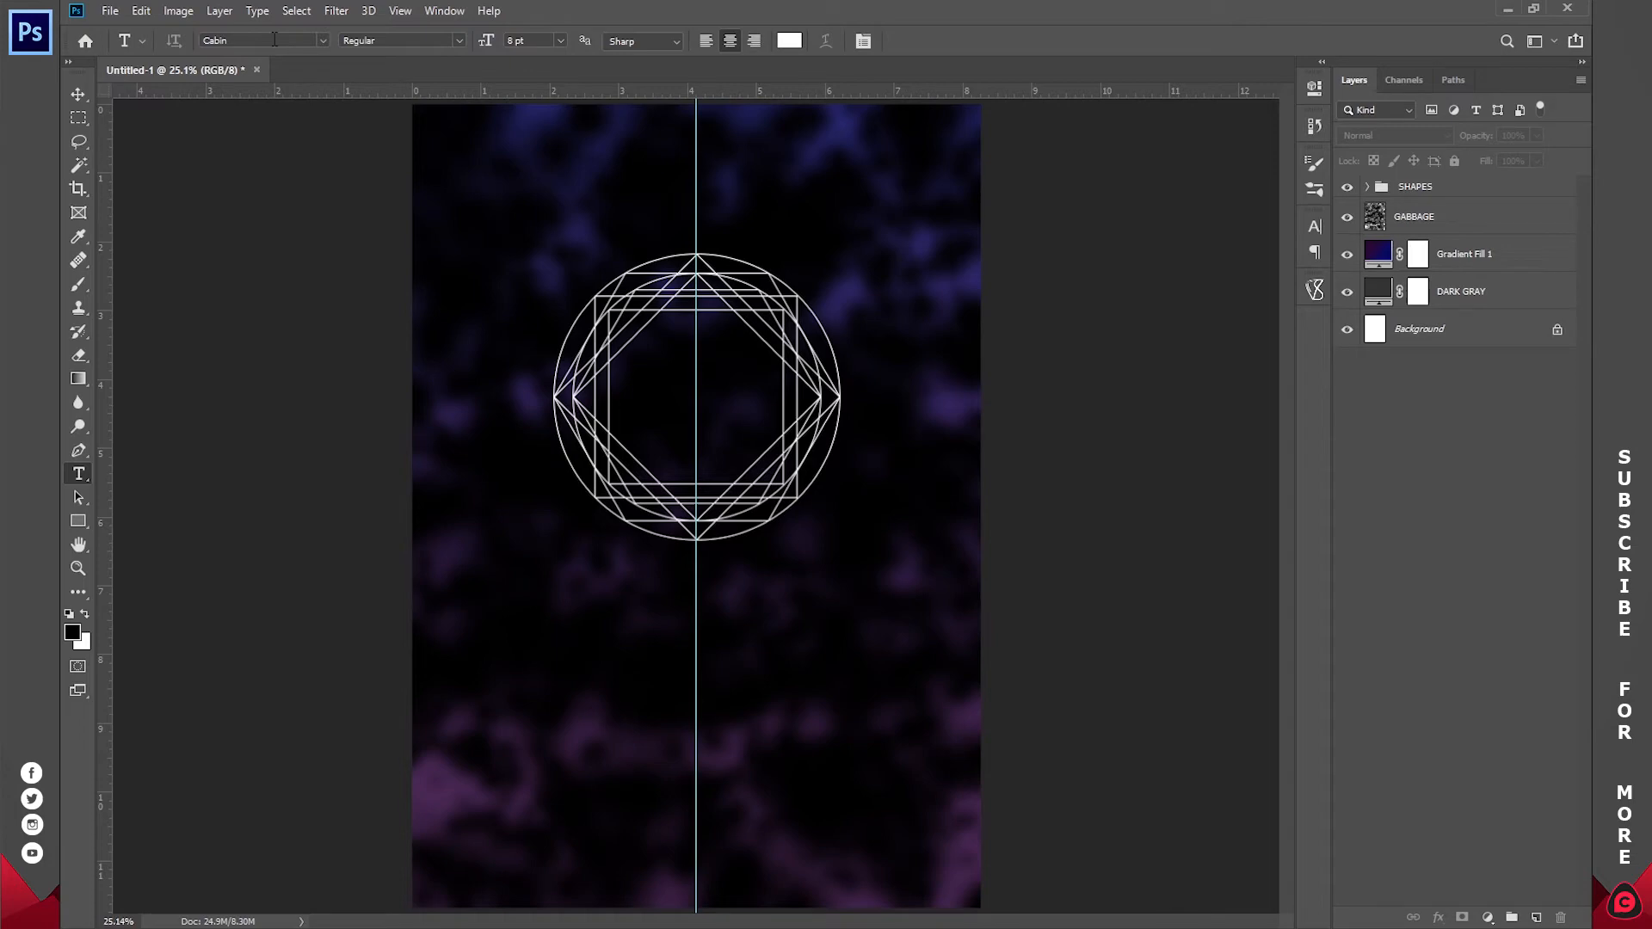
pyautogui.write('tahoma')
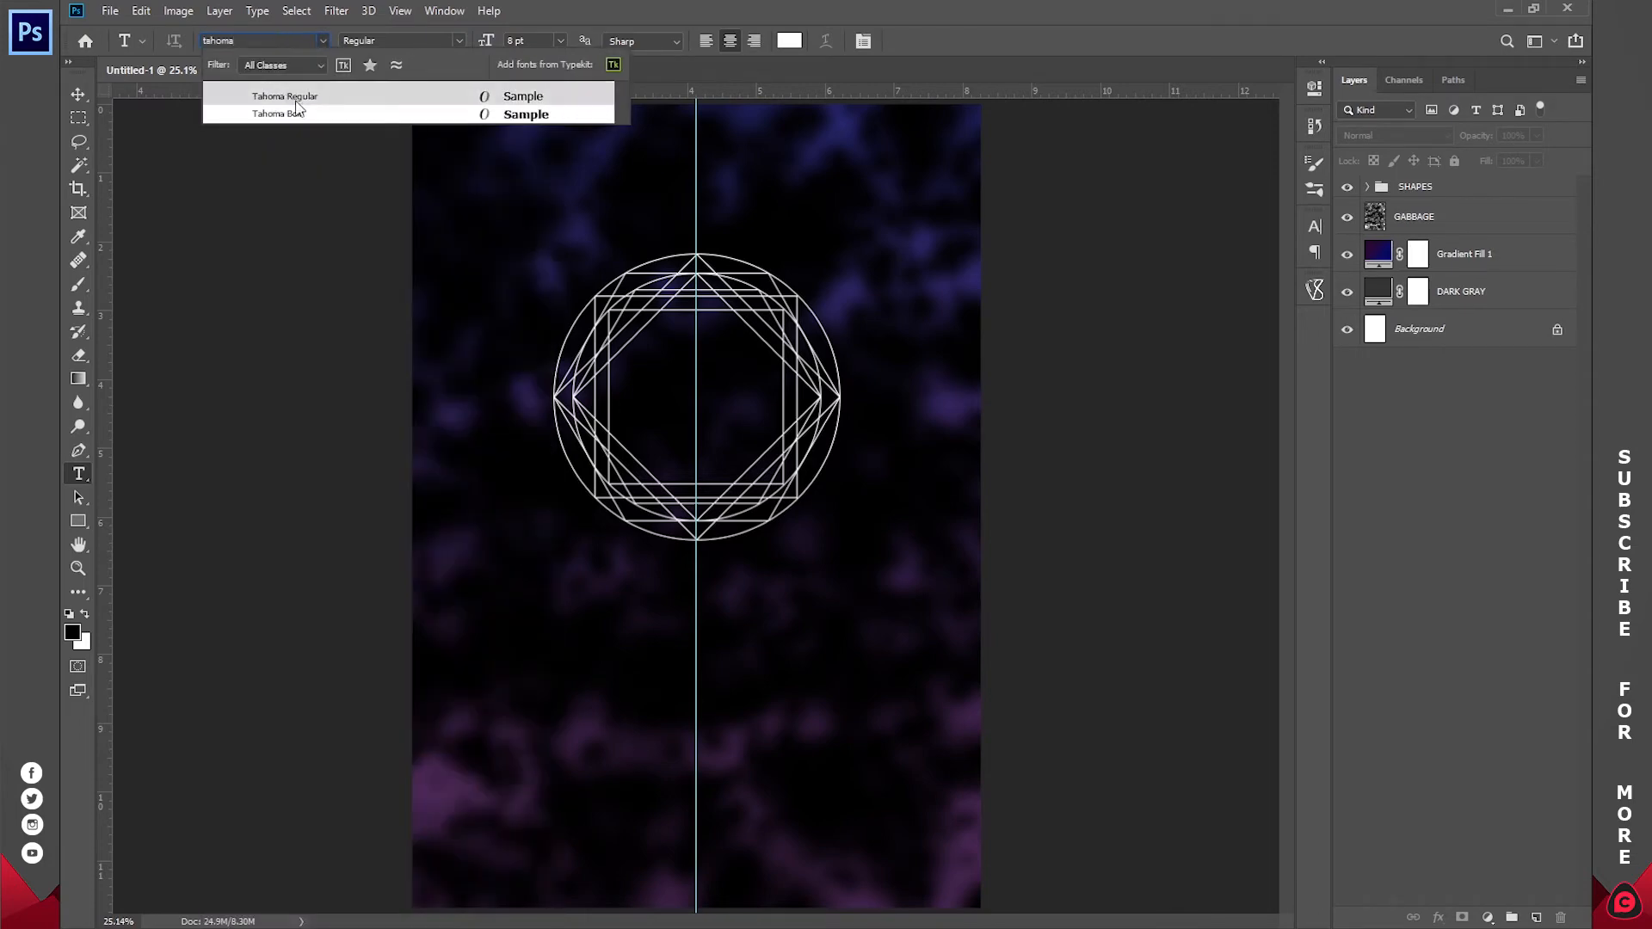
pyautogui.click(240, 36)
pyautogui.write('tw')
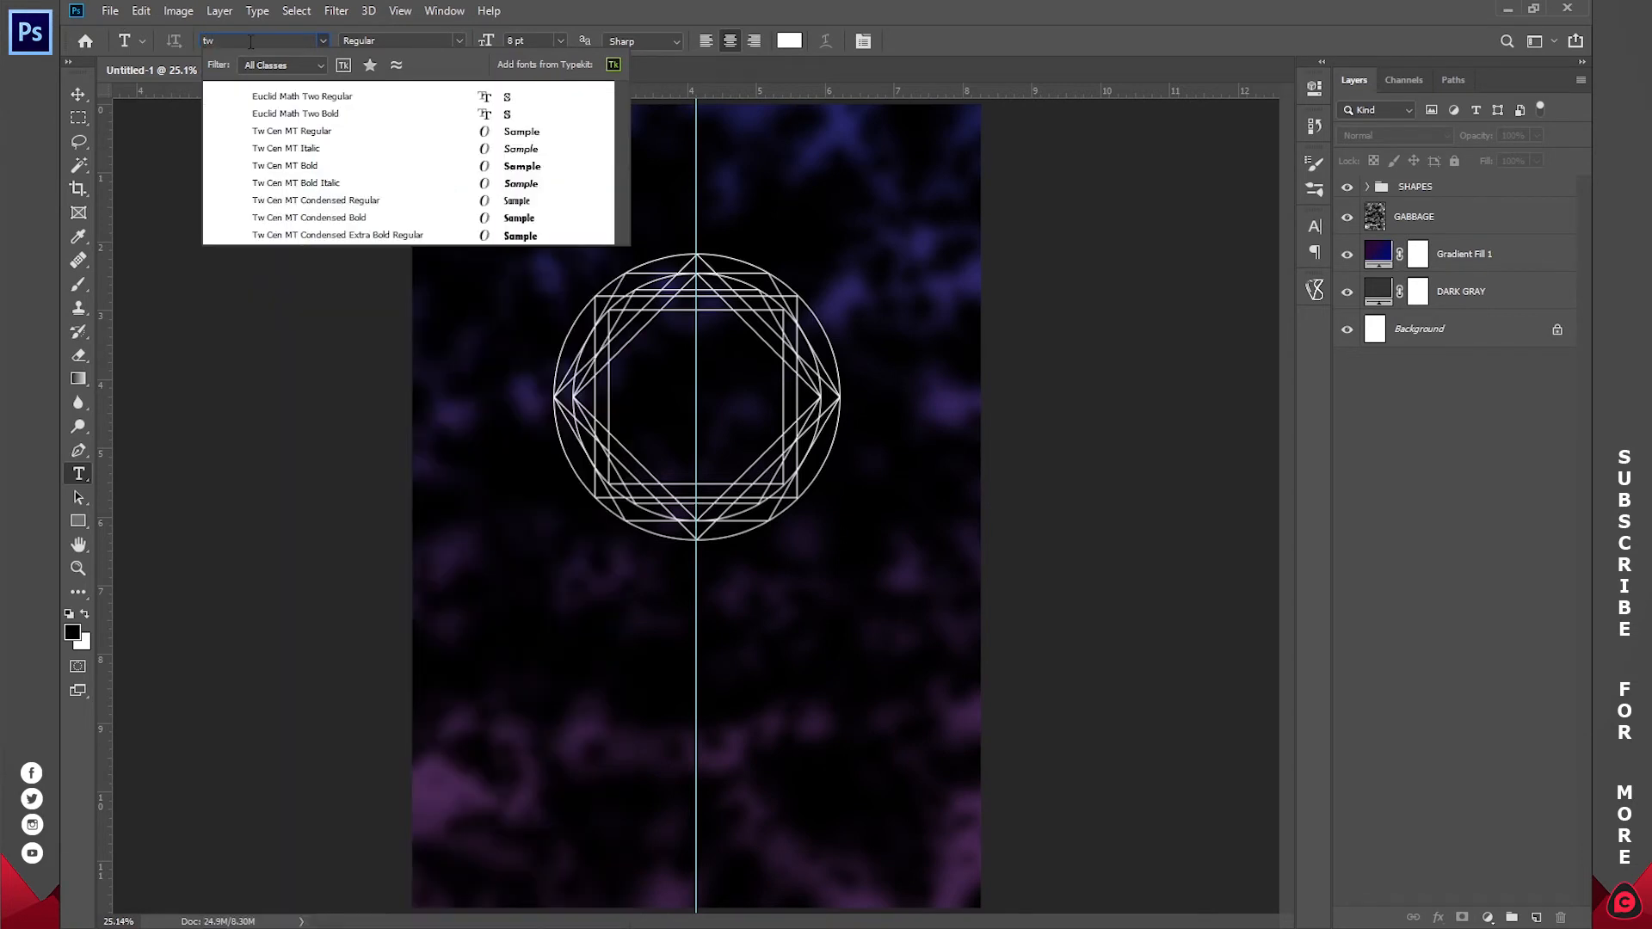
pyautogui.click(291, 130)
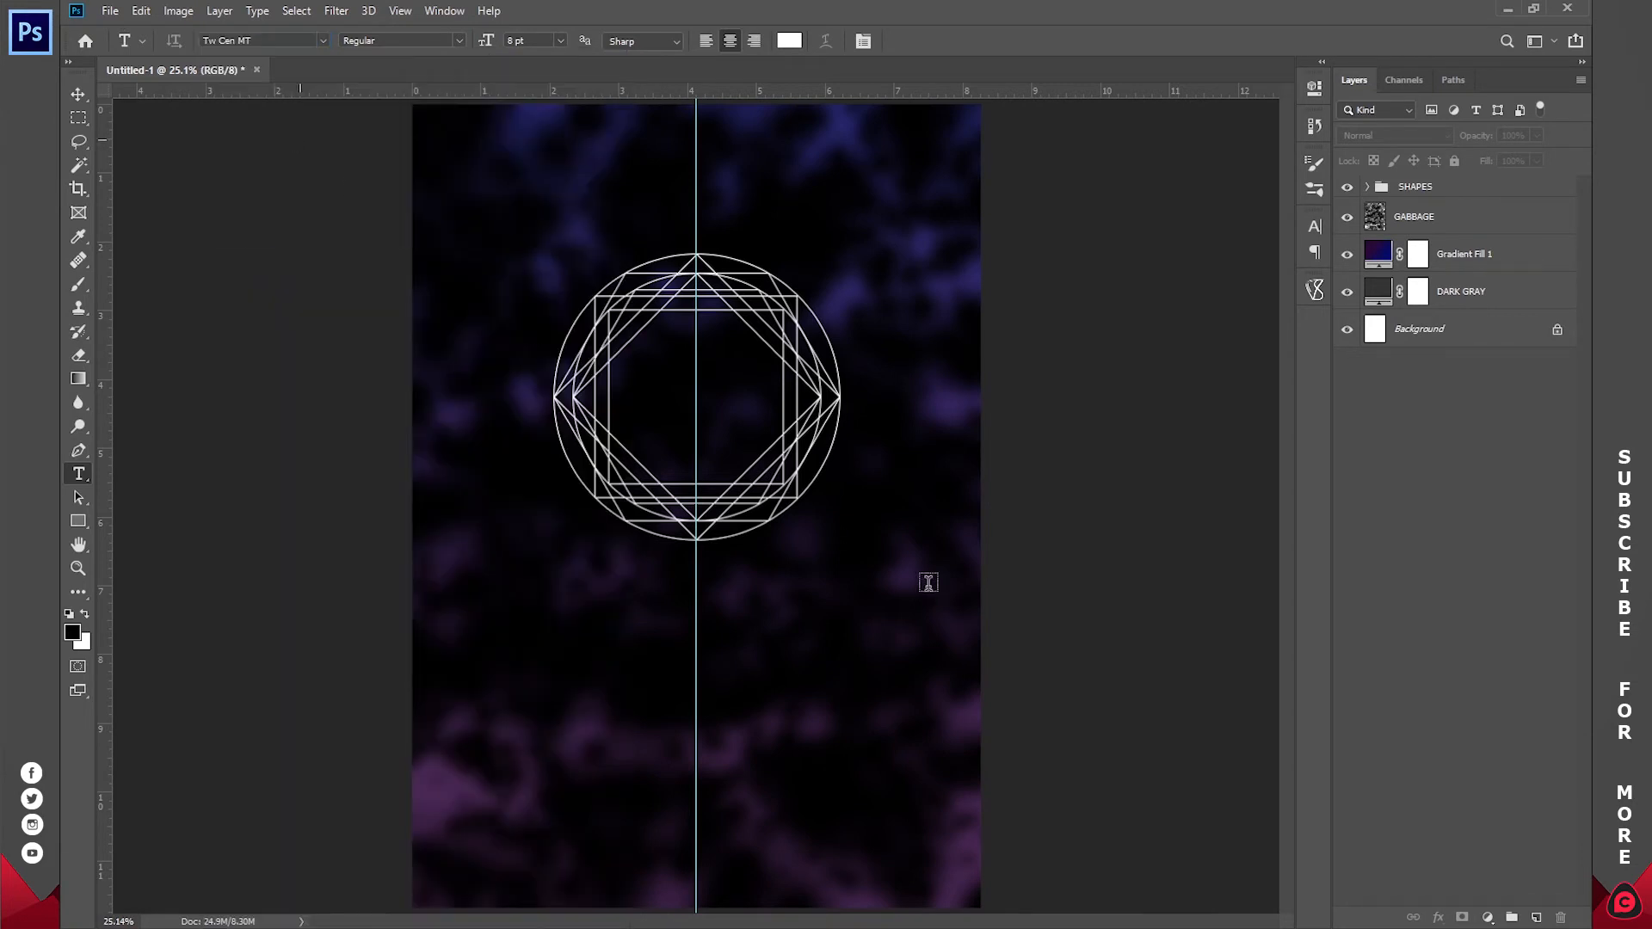
# - Add the text "Featuring" at 18 pt, centred on the vertical guide in the gap beneath the emblem, a little above the poster's lower quarter
pyautogui.click(699, 786)
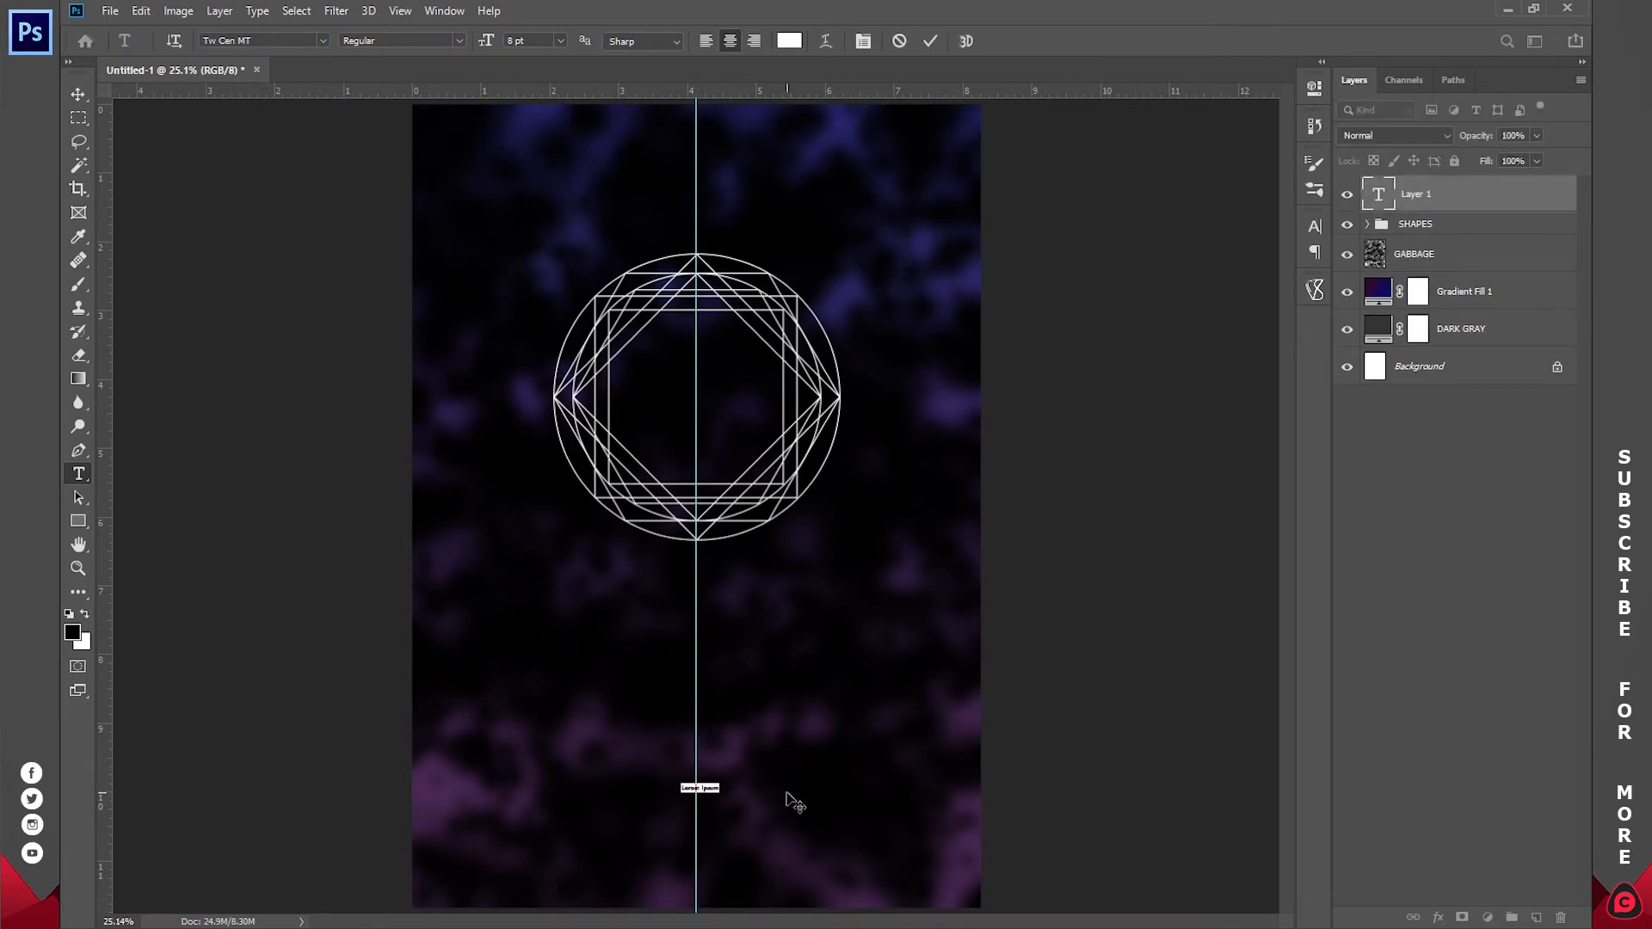
pyautogui.write('Earth')
pyautogui.hotkey('ctrl', 'a')
pyautogui.click(559, 40)
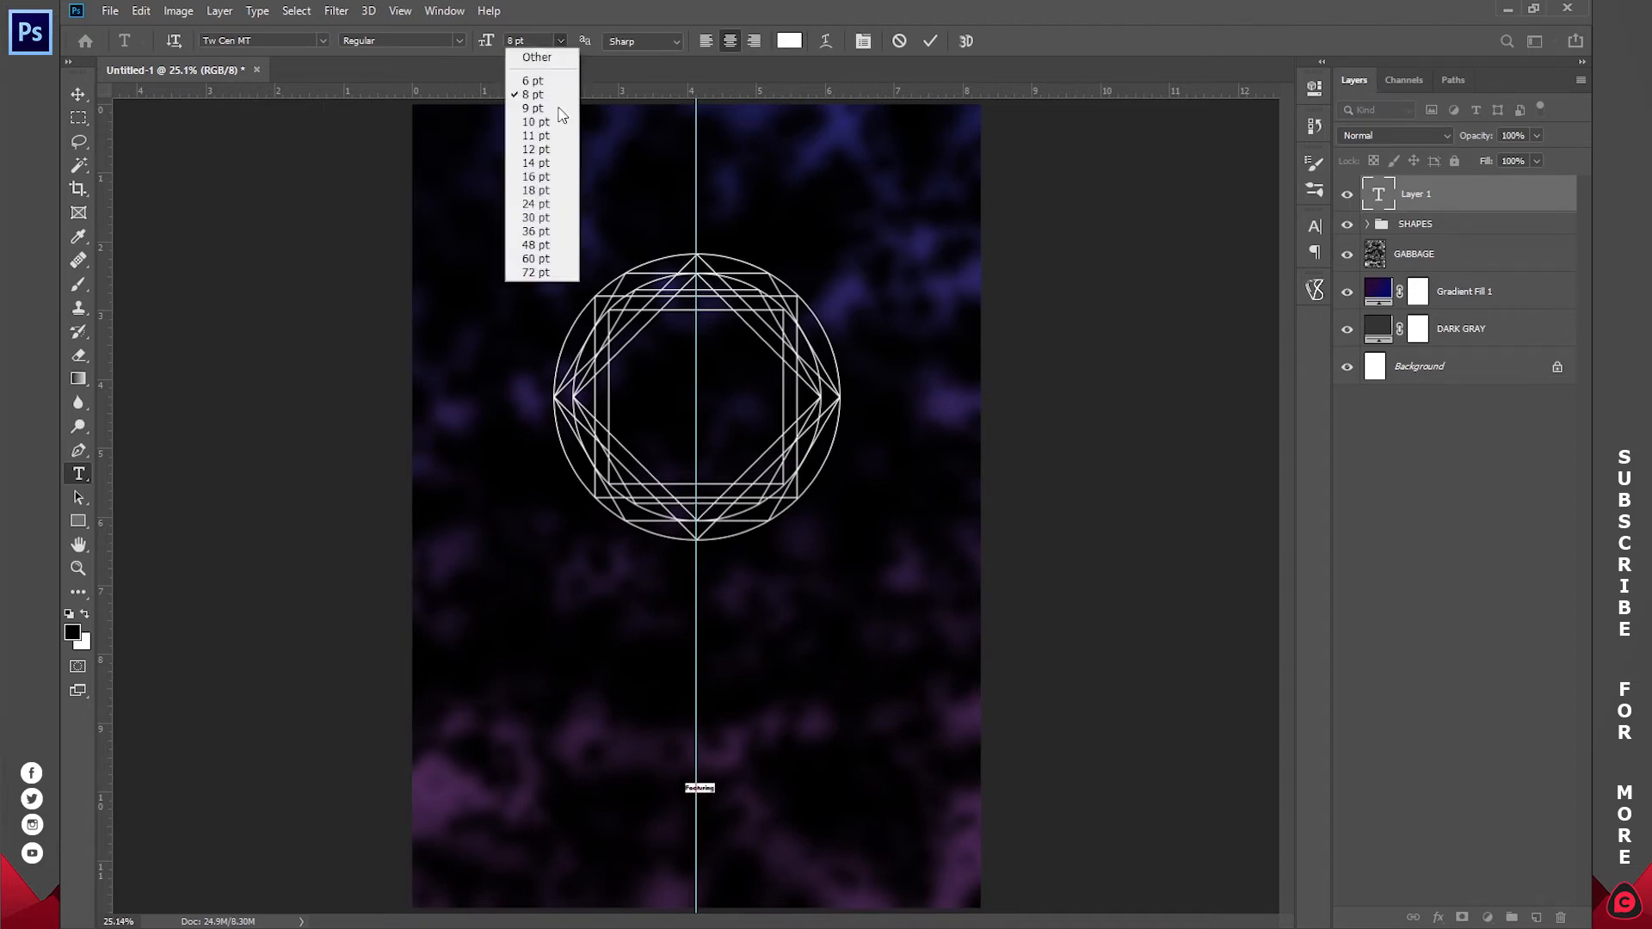
pyautogui.click(558, 260)
pyautogui.click(560, 41)
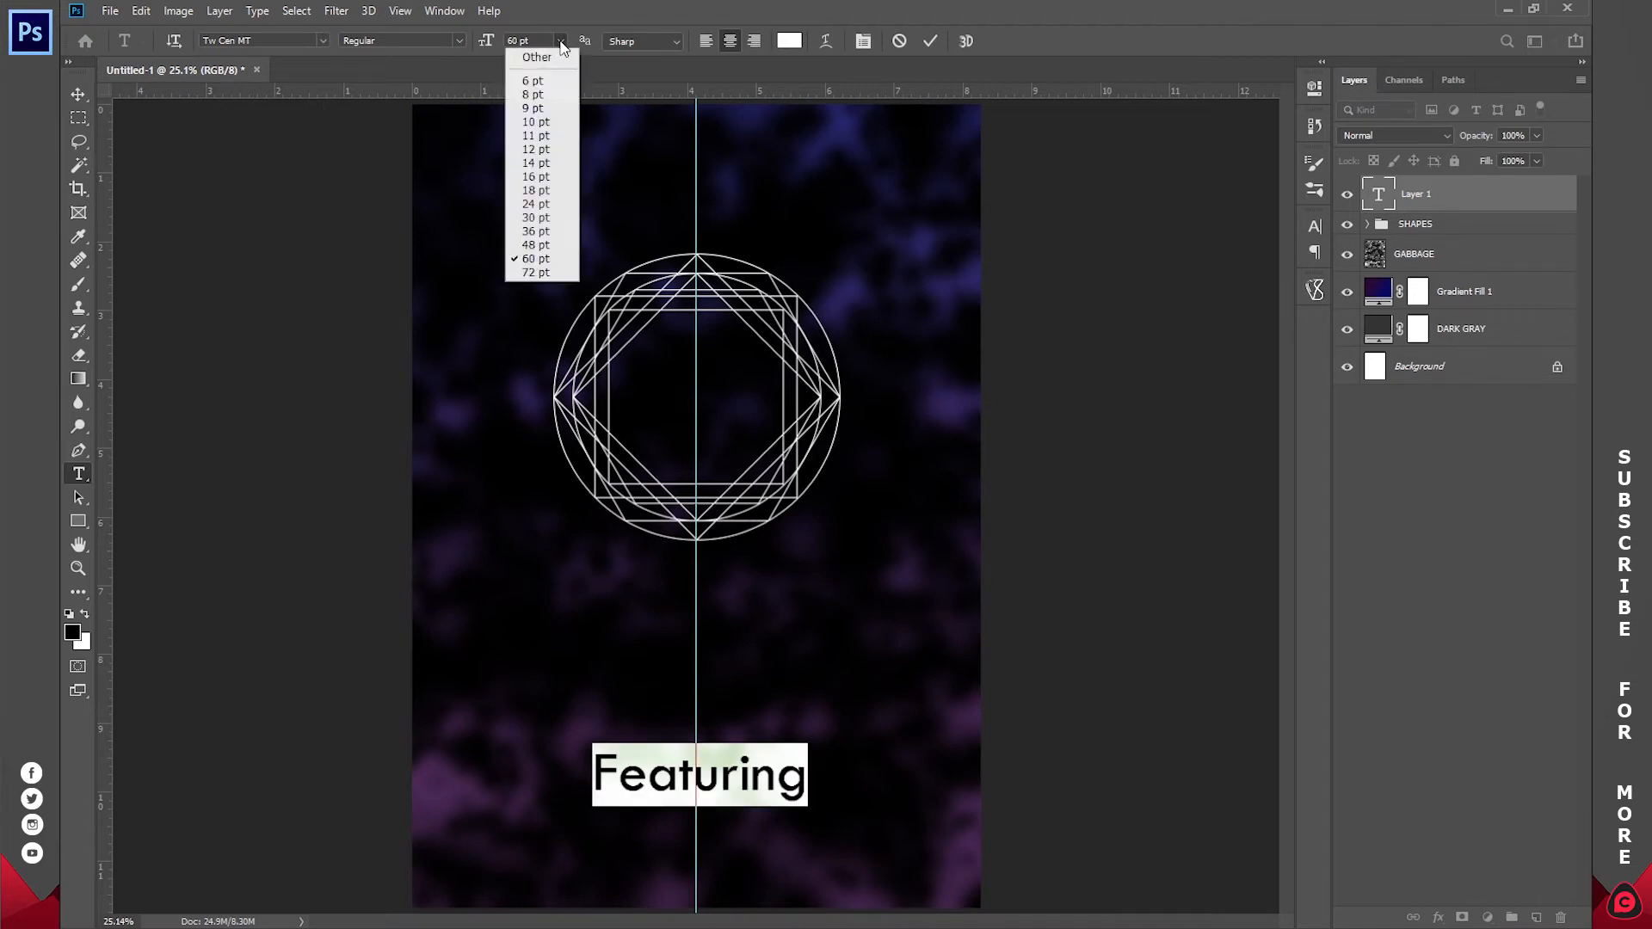
pyautogui.click(560, 191)
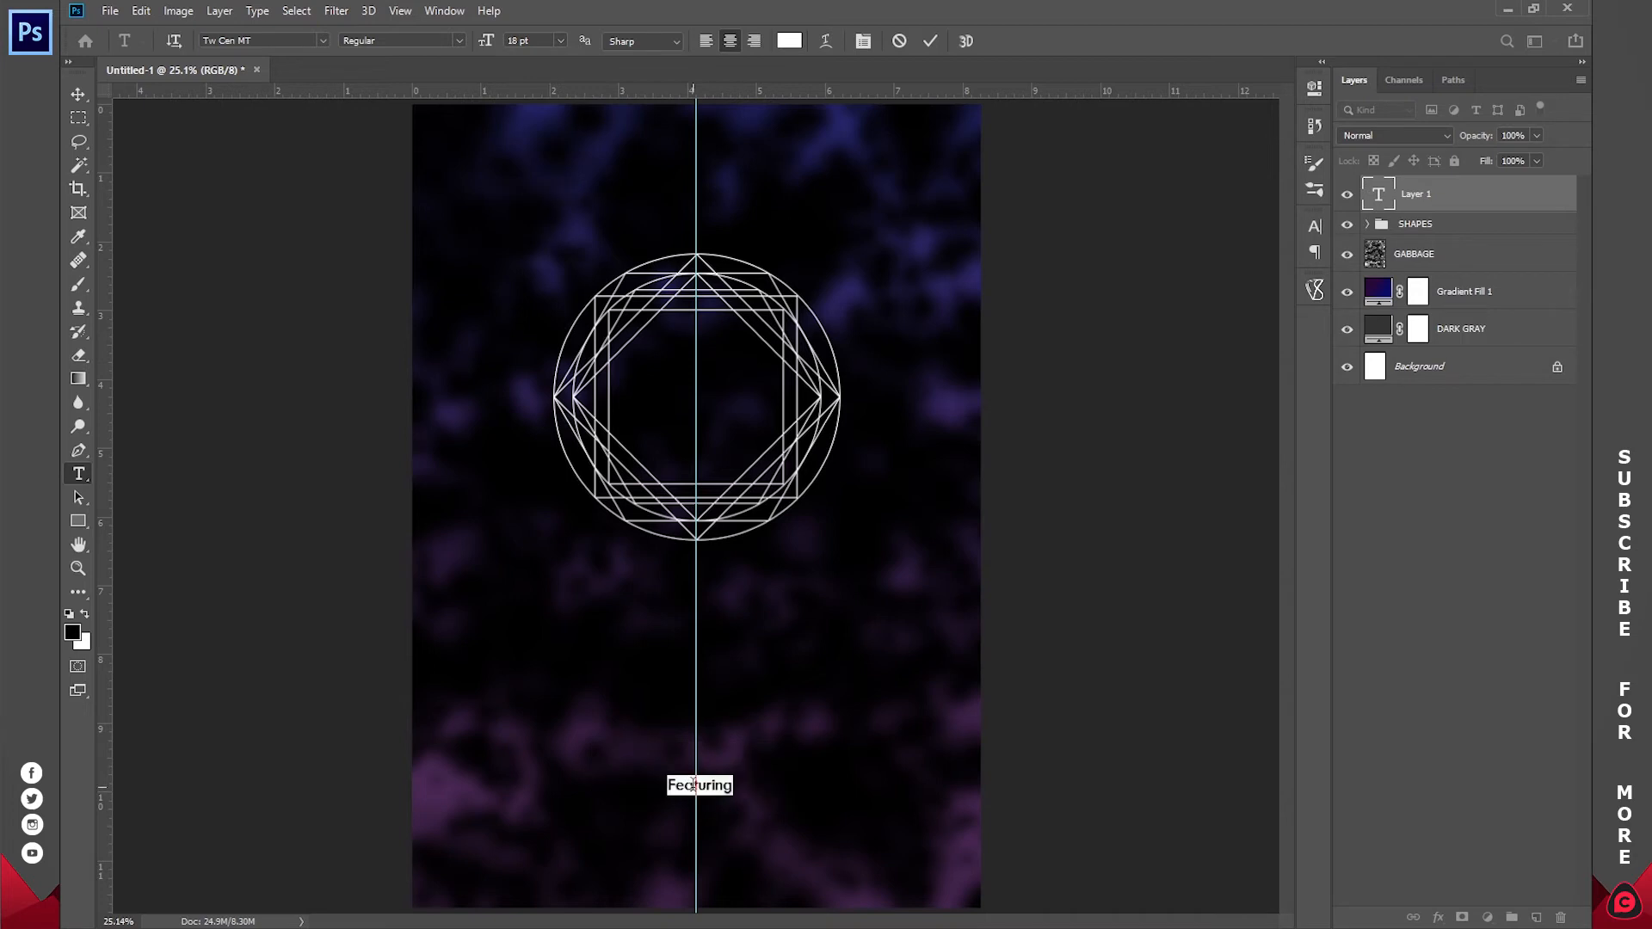
pyautogui.moveTo(726, 818); pyautogui.dragTo(723, 711)
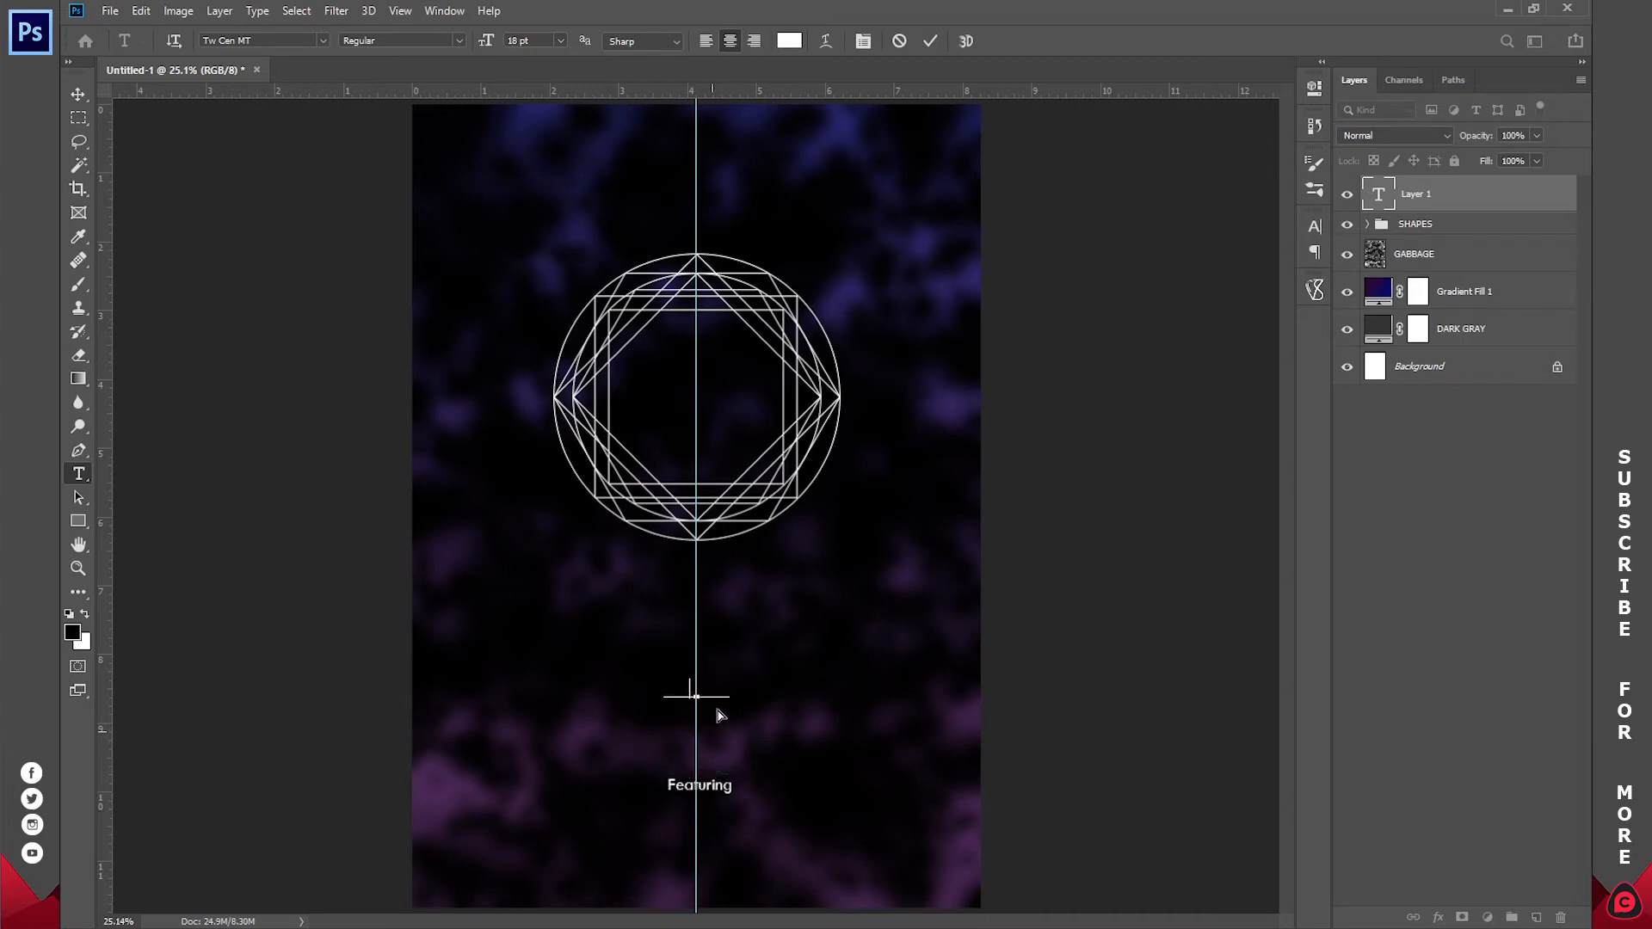
pyautogui.click(930, 43)
# - Add the 18 pt text line "DJ STONE | DJ ALASTY | DJ TYLO" centred on the vertical guide just beneath "Featuring"
pyautogui.click(680, 744)
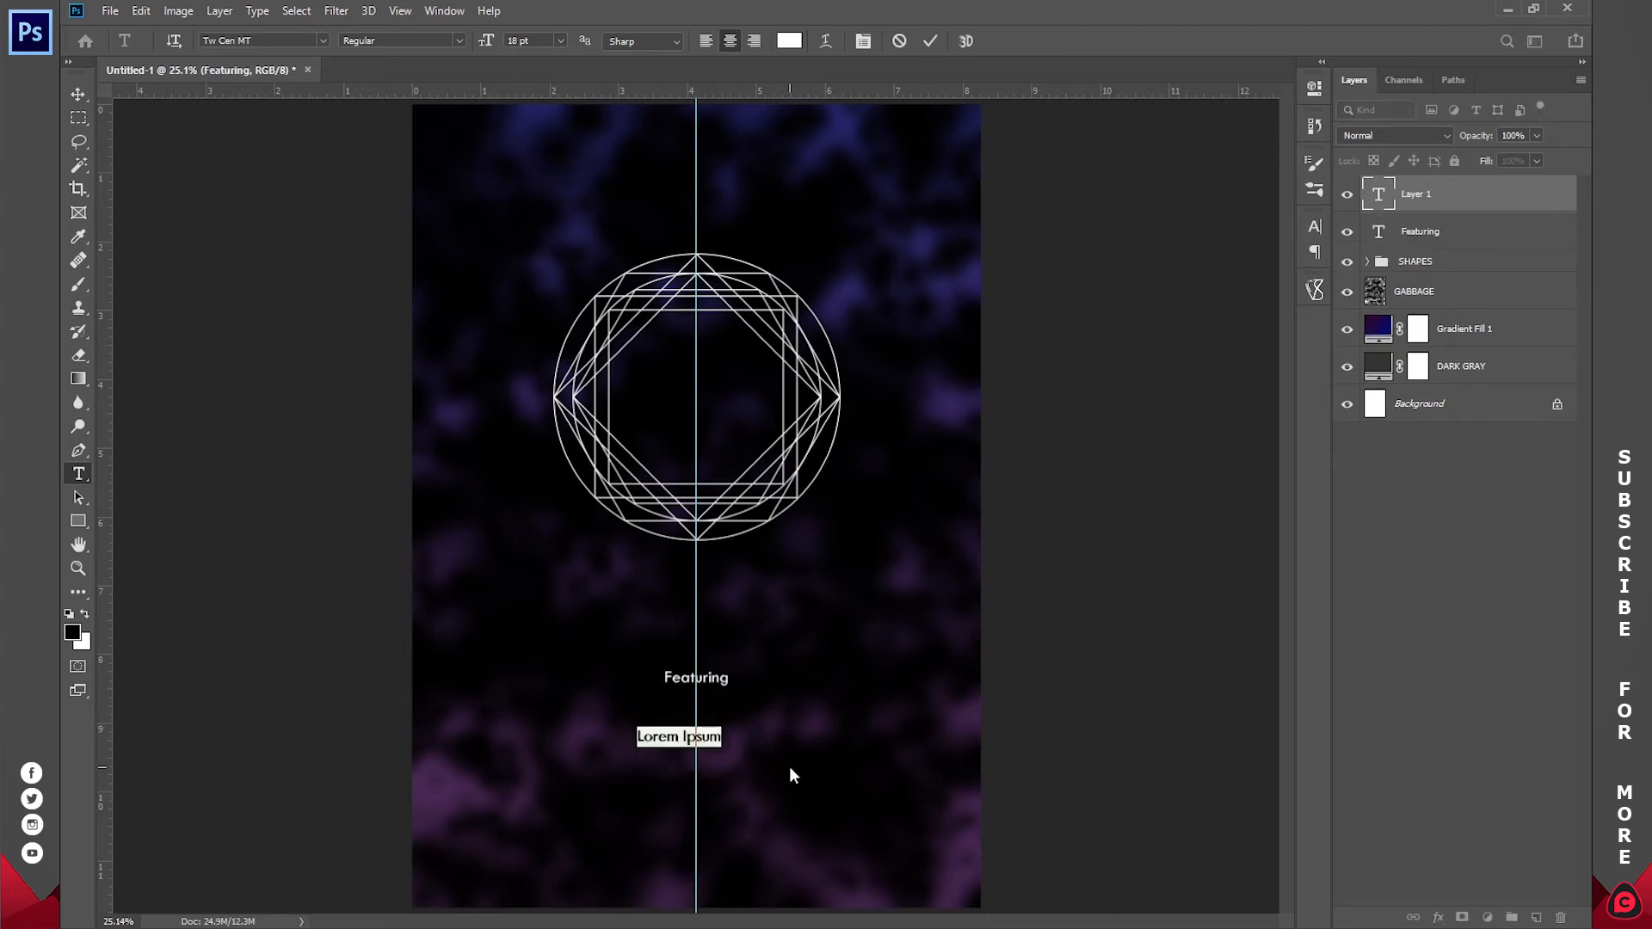
pyautogui.write('DJ ')
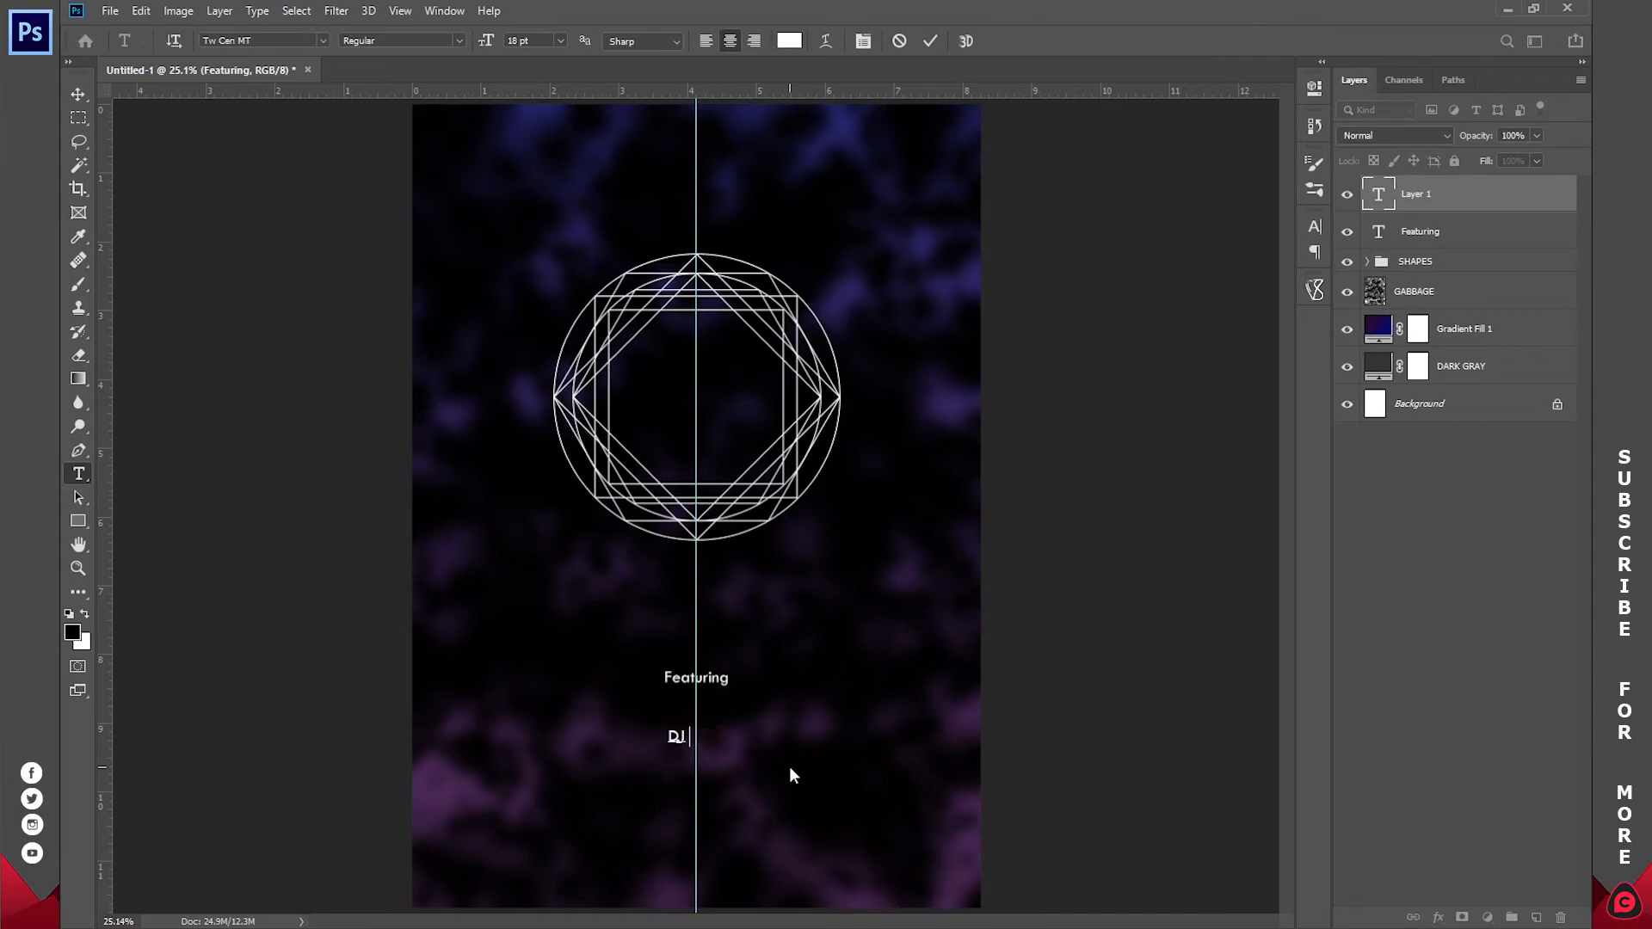
pyautogui.write('STONE | DJ ALAS')
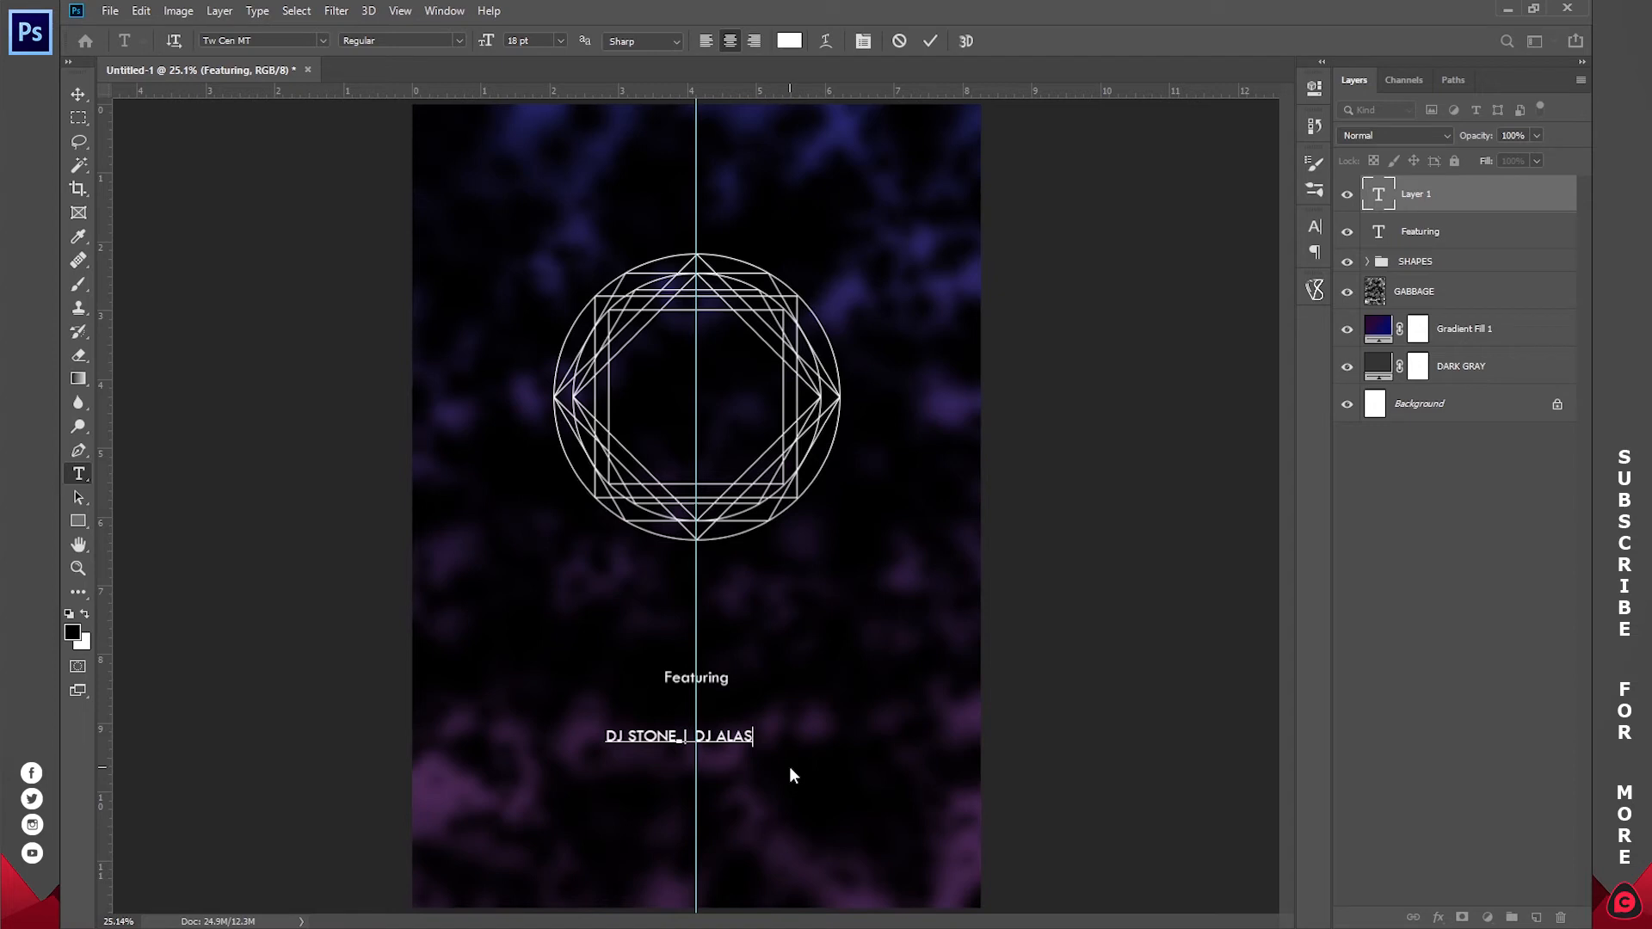
pyautogui.write('TY | ')
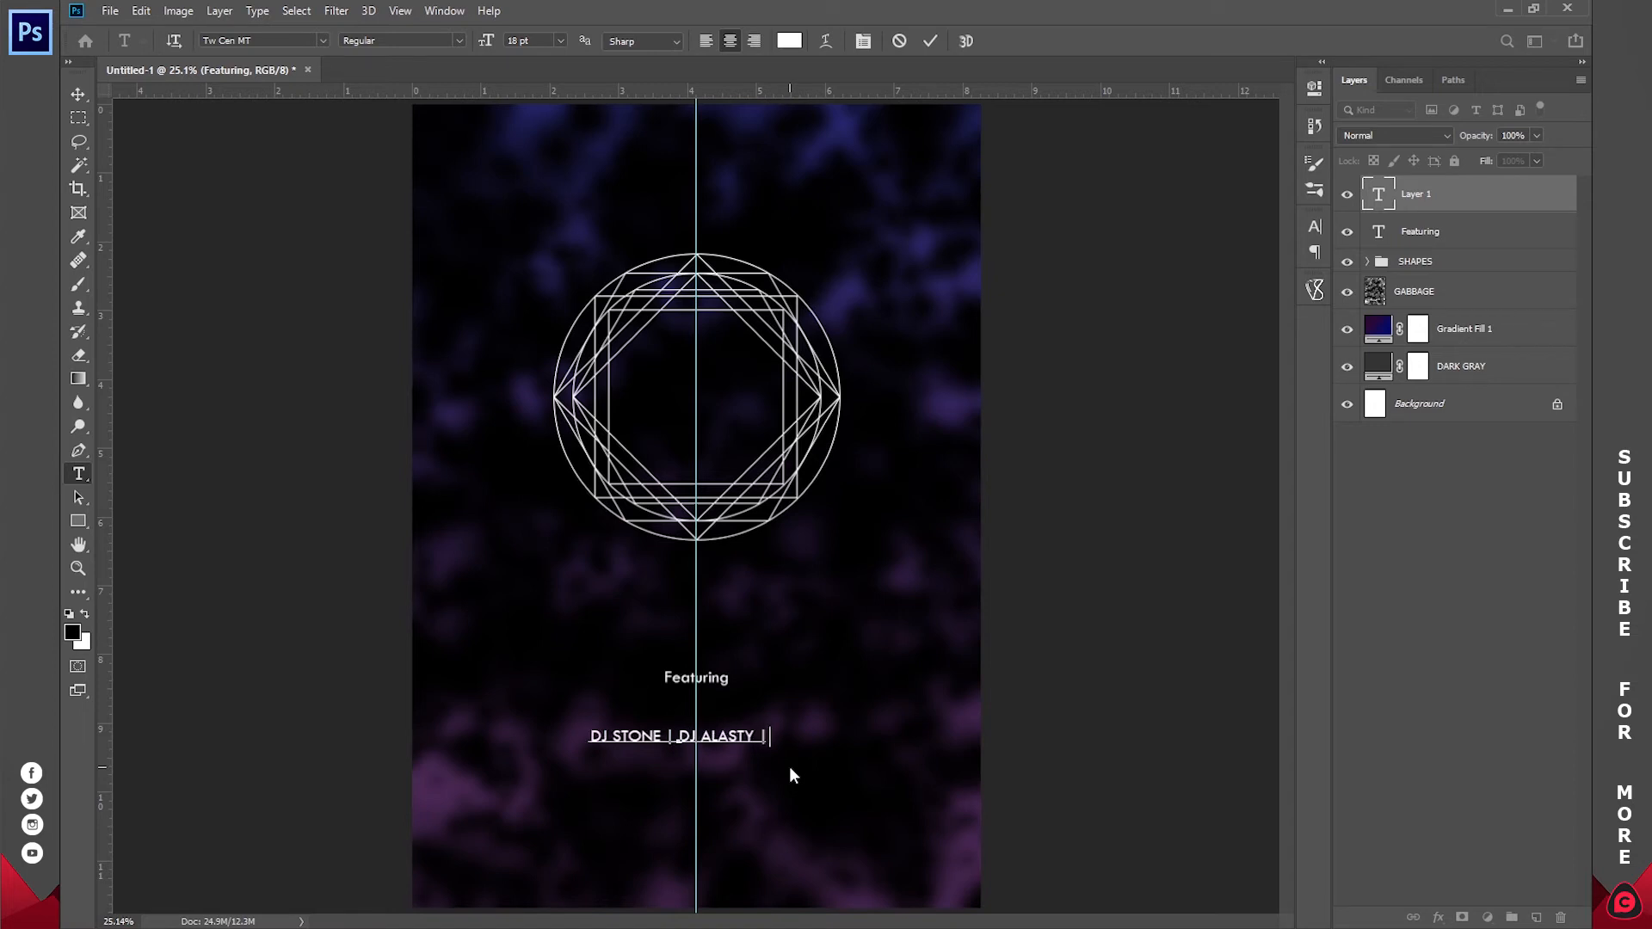
pyautogui.write('D')
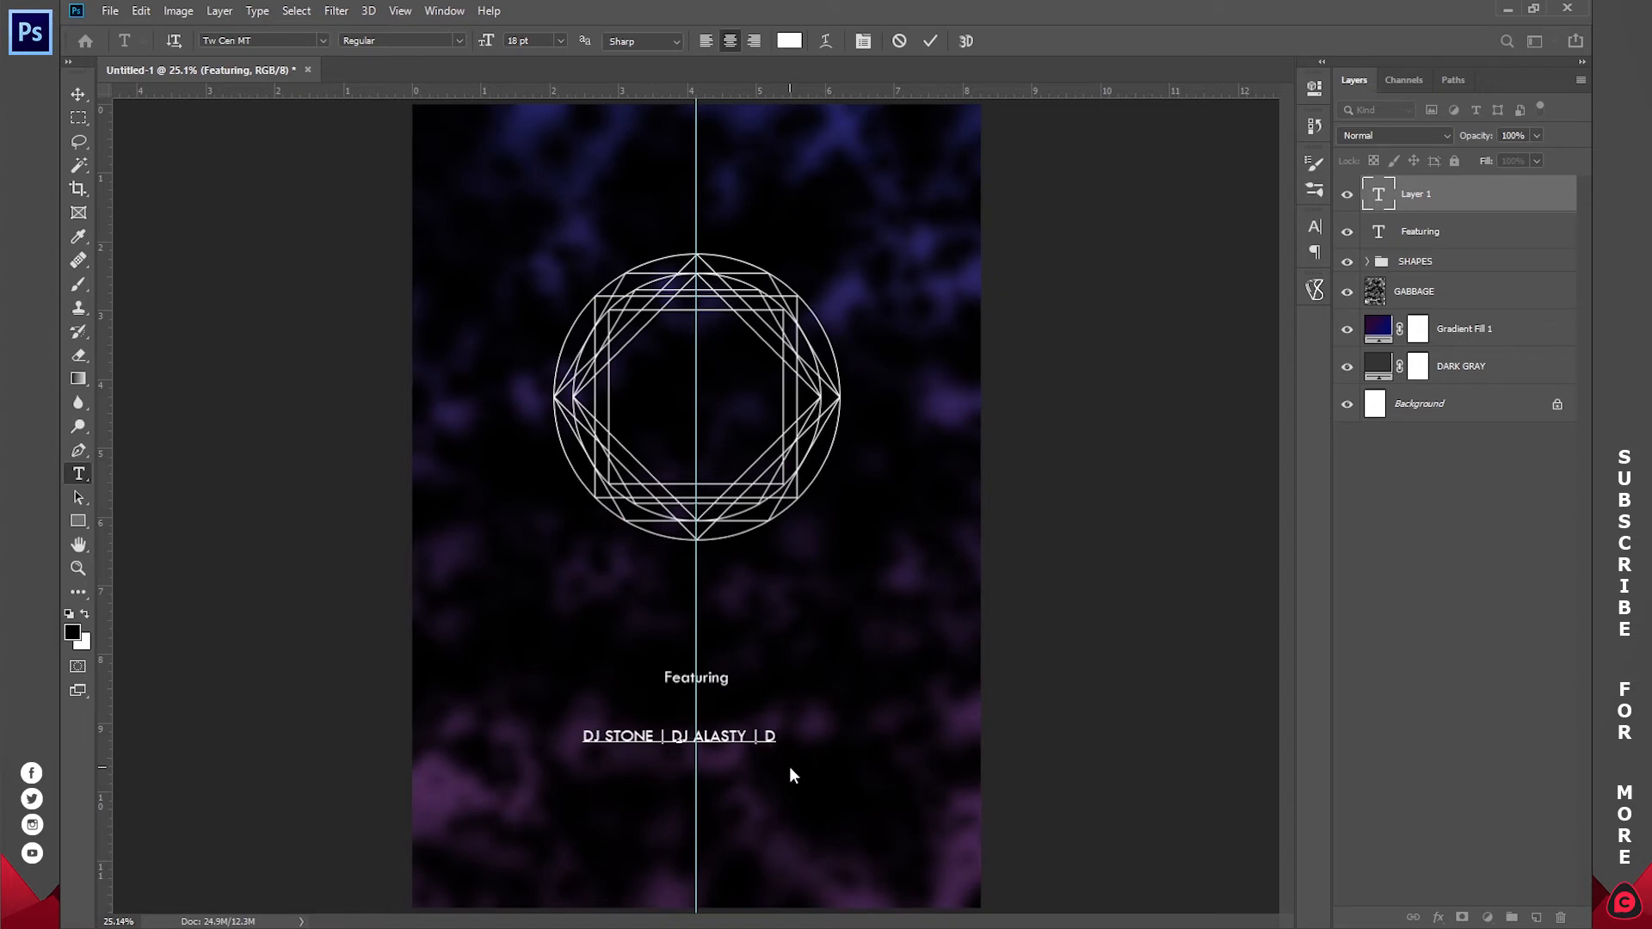
pyautogui.write('J TYLO')
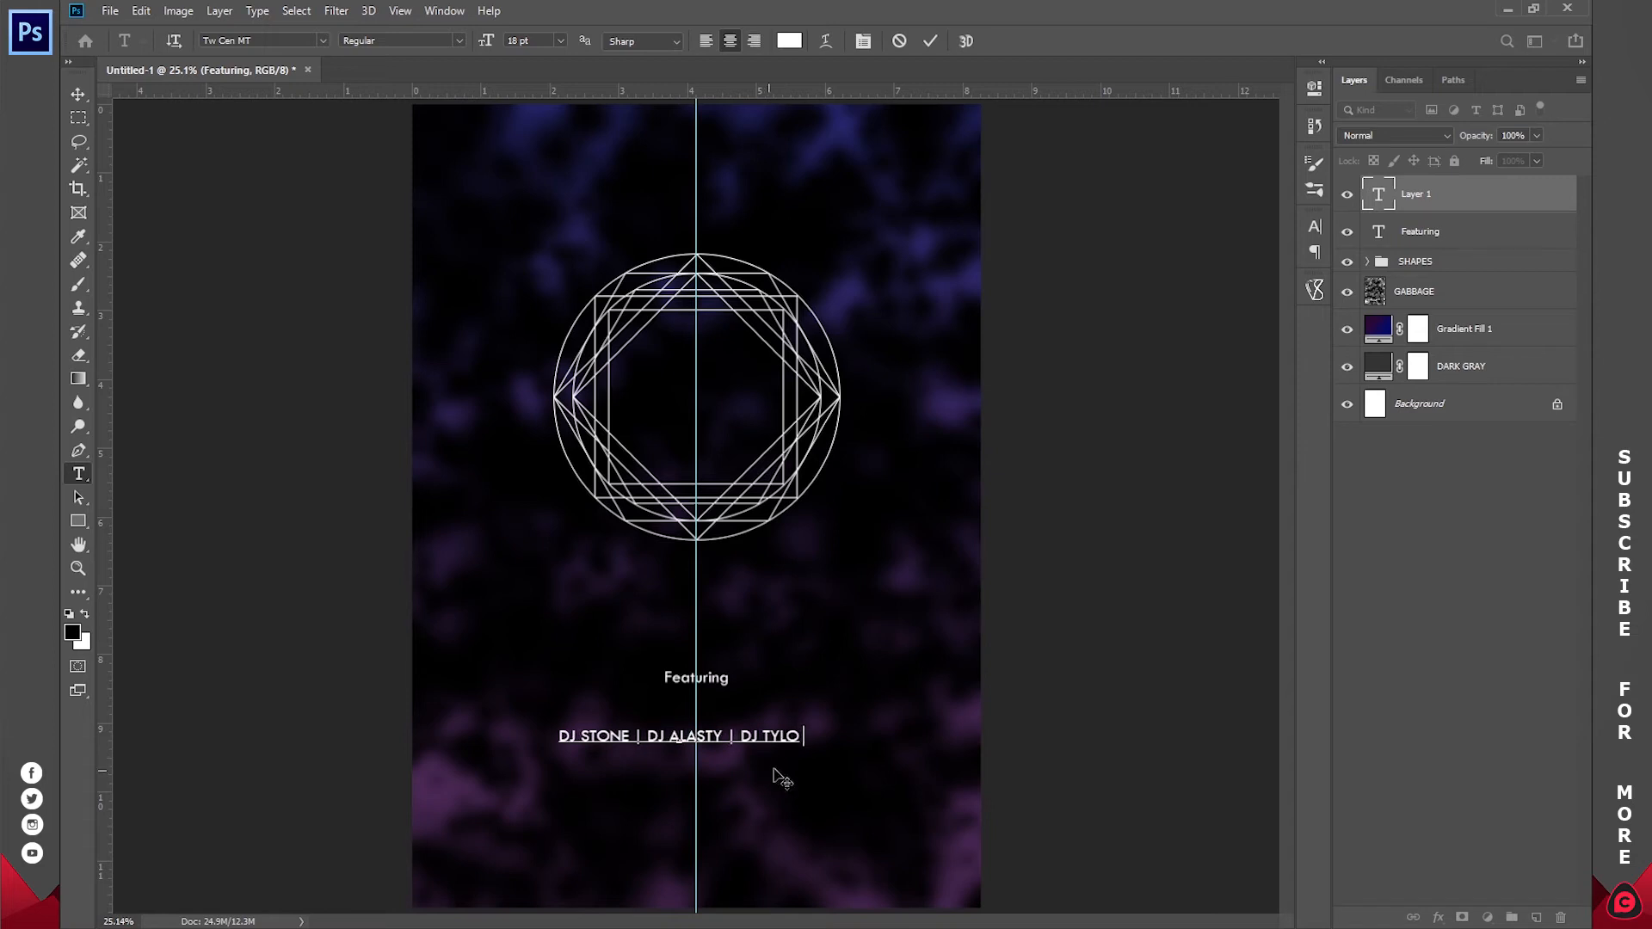
pyautogui.moveTo(783, 778); pyautogui.dragTo(792, 768)
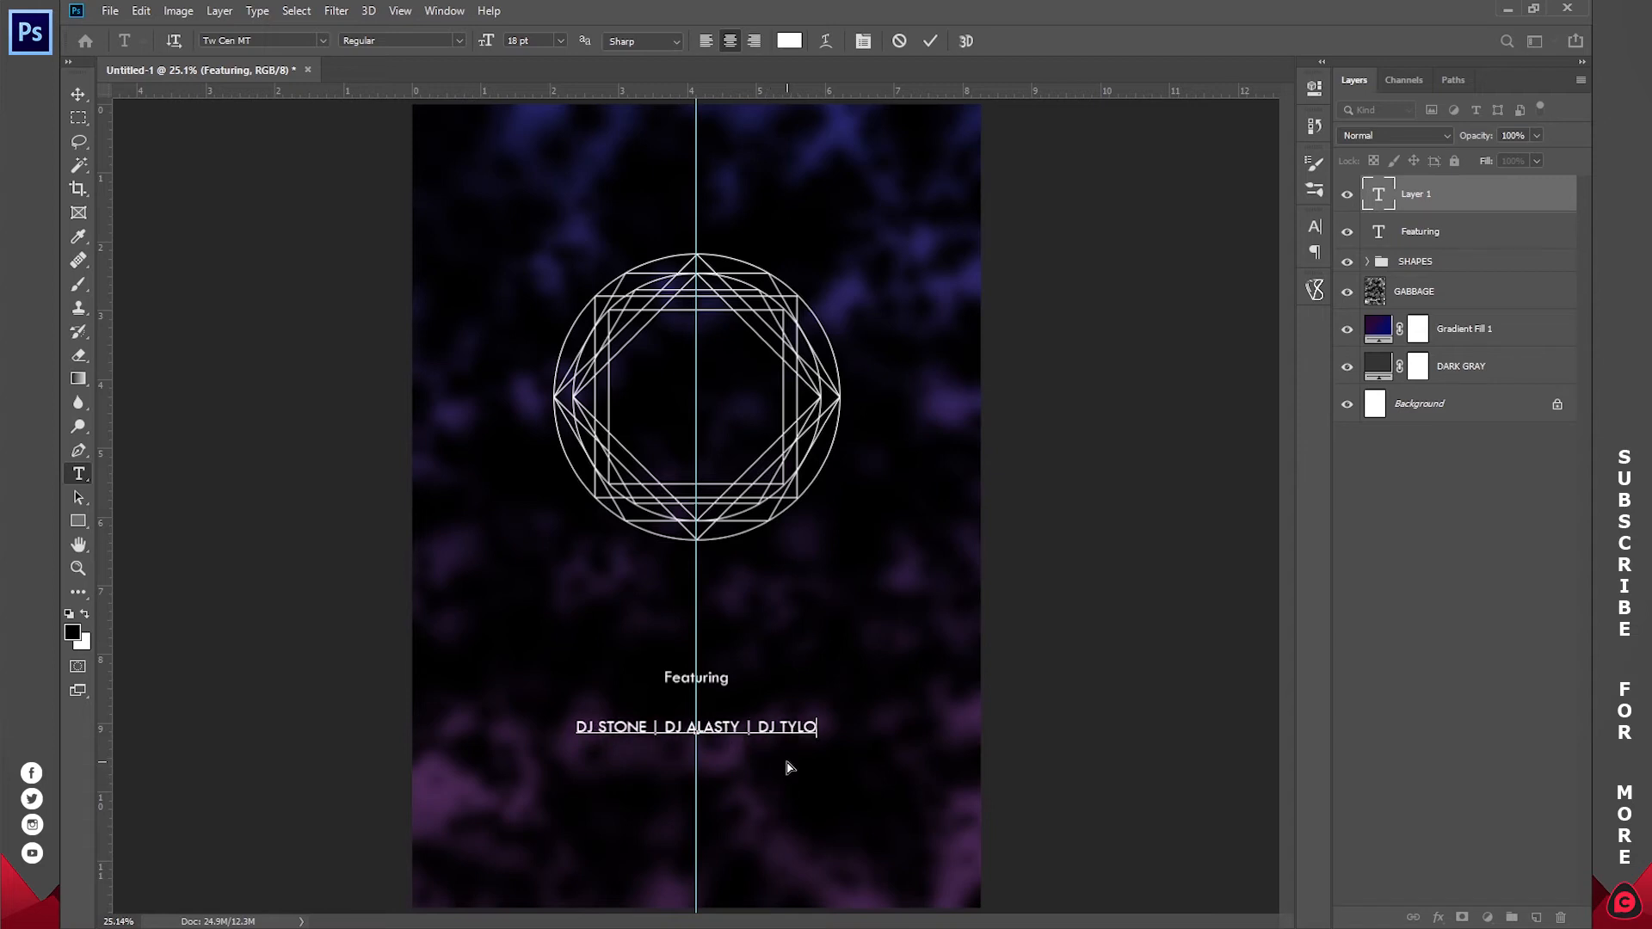
pyautogui.click(931, 41)
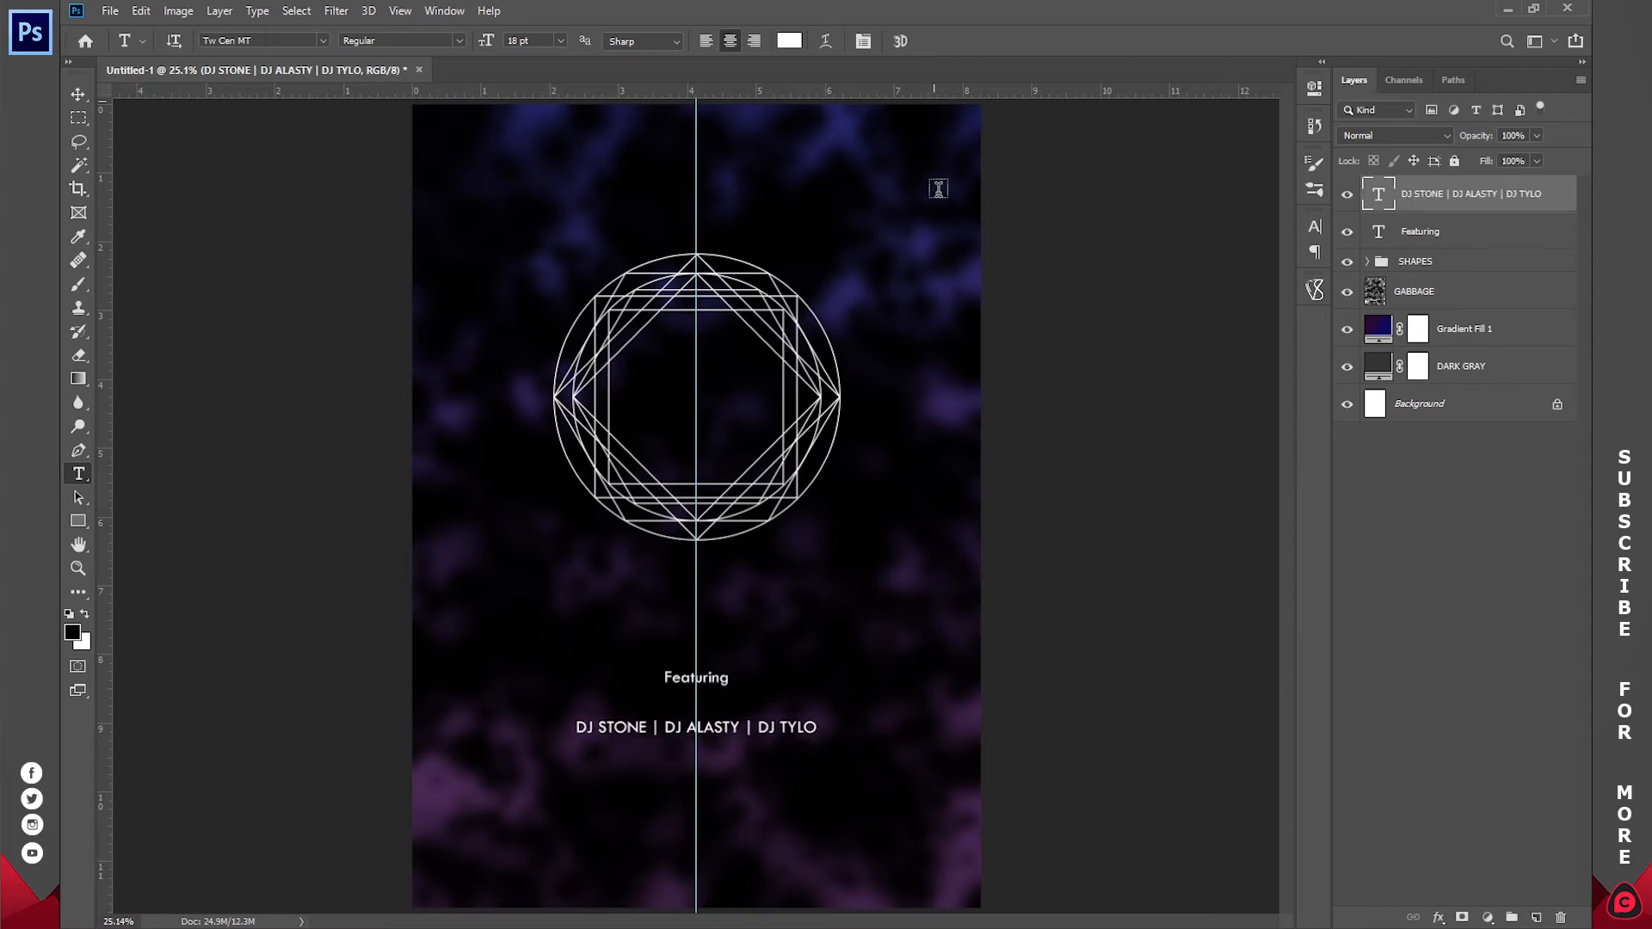
# - Add a separate text line "DJ YULOP | DJ FRYNO" and place it centred directly beneath the first DJ line
pyautogui.click(819, 645)
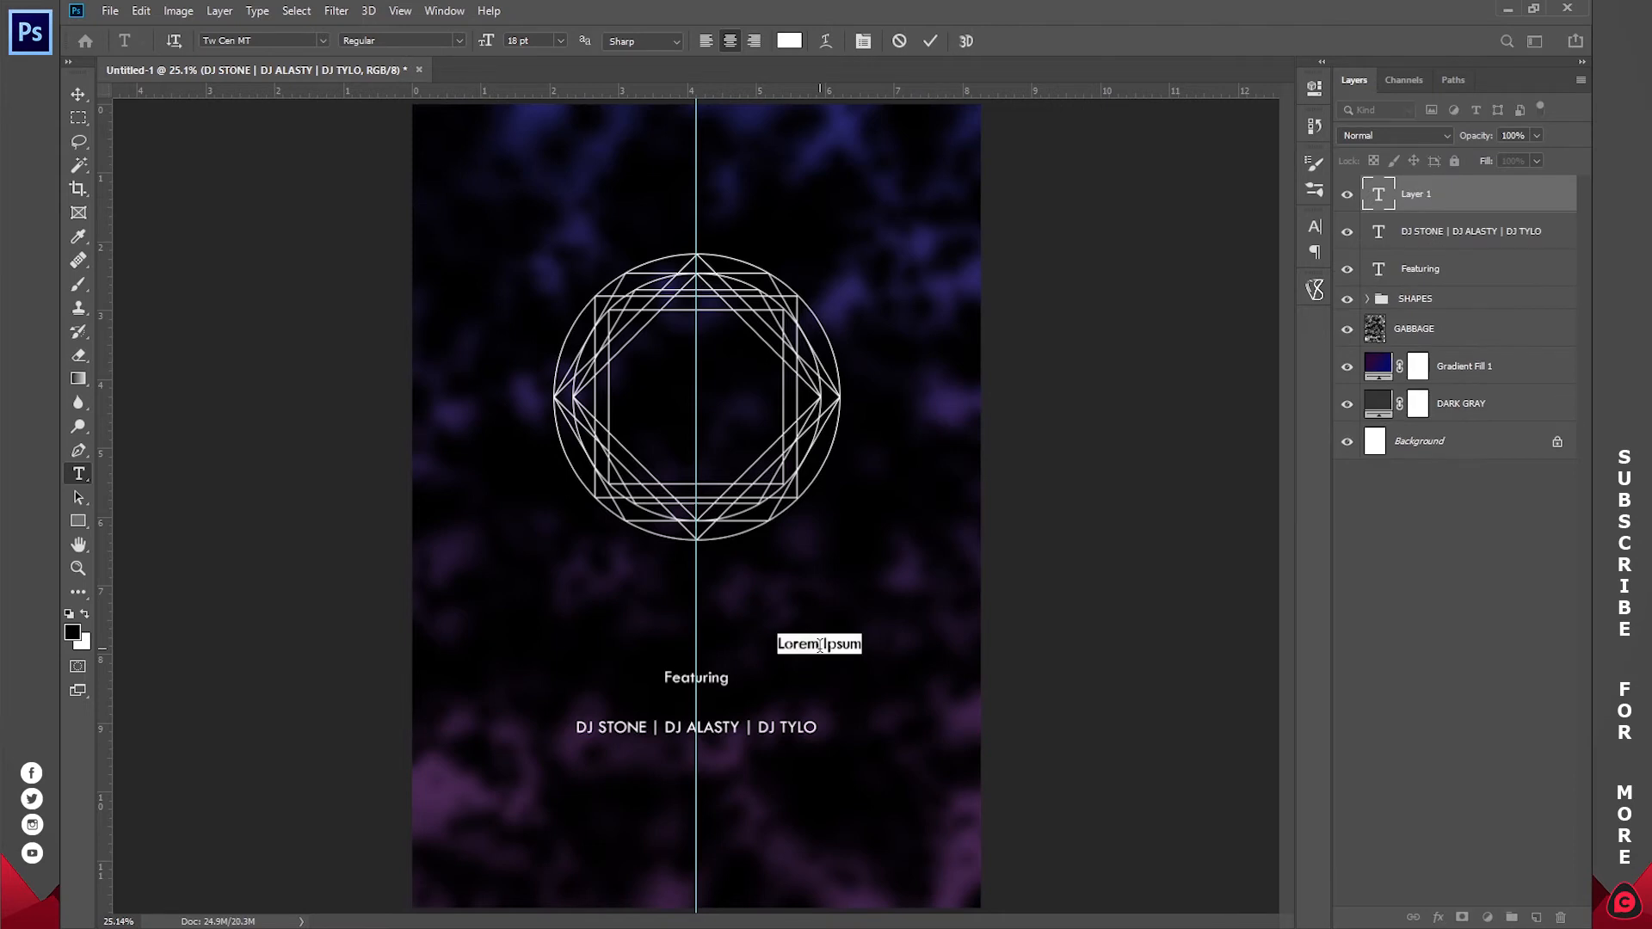
pyautogui.write('DJ YULOP | ')
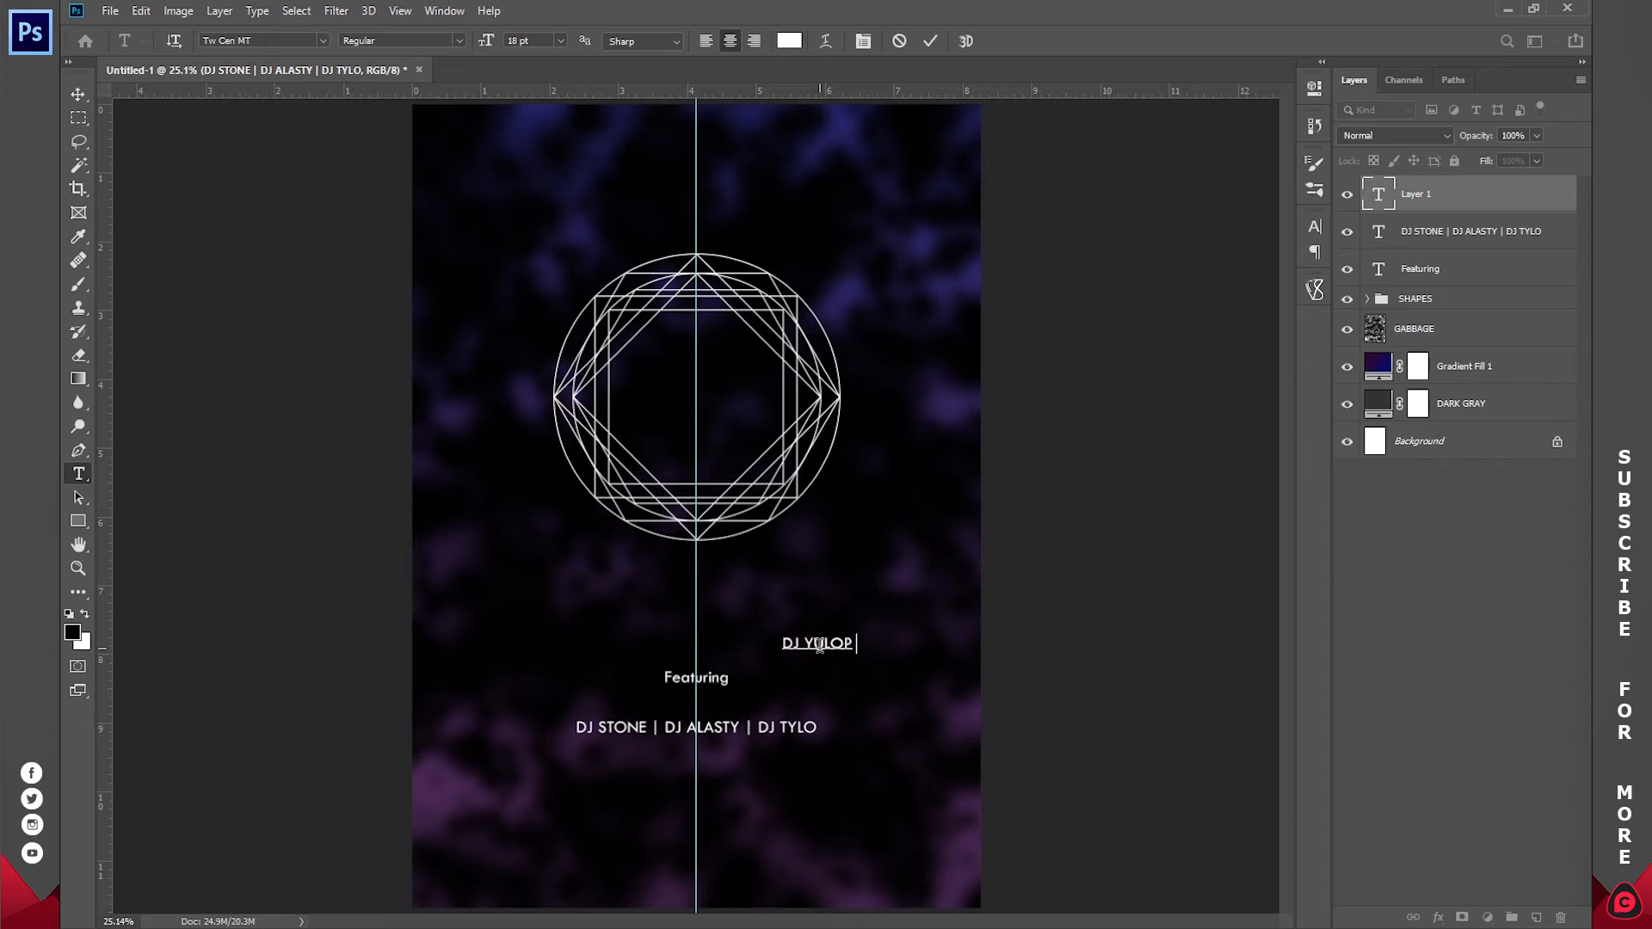
pyautogui.write('DJ FRYNU')
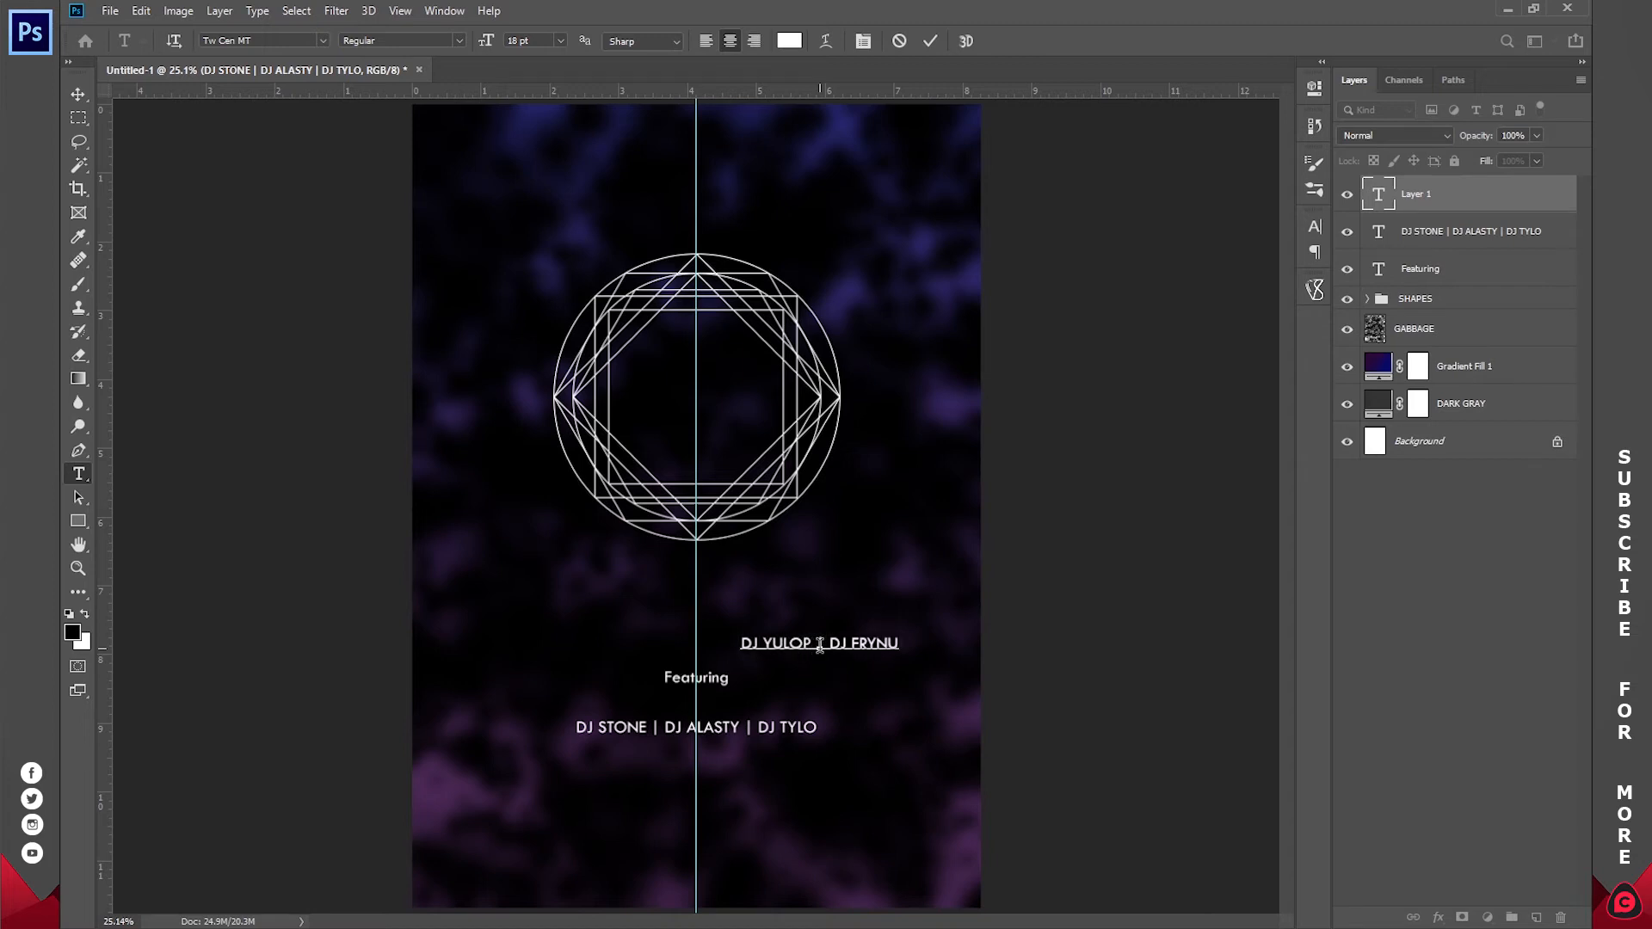
pyautogui.press('BackSpace')
pyautogui.write('O')
pyautogui.moveTo(905, 676); pyautogui.dragTo(784, 792)
# - Set the colour of the whole "DJ YULOP | DJ FRYNO" text to yellow, fffc00
pyautogui.hotkey('ctrl', 'a')
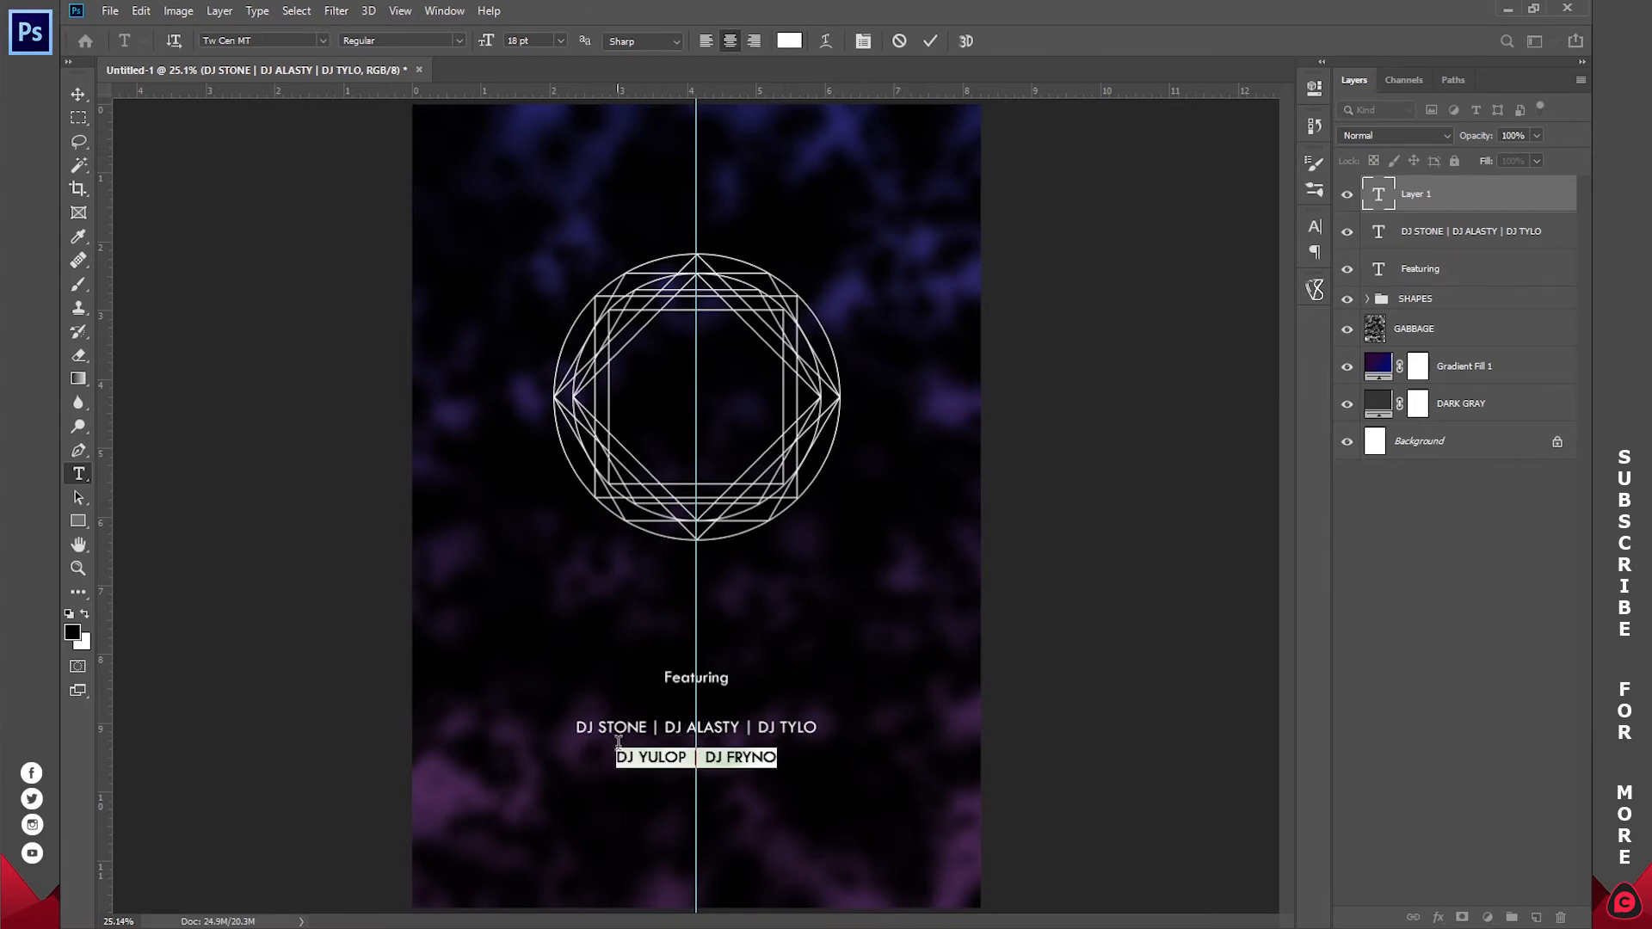
pyautogui.click(797, 49)
pyautogui.click(1347, 285)
pyautogui.moveTo(1345, 275); pyautogui.dragTo(1345, 279)
pyautogui.moveTo(1294, 109); pyautogui.dragTo(1348, 51)
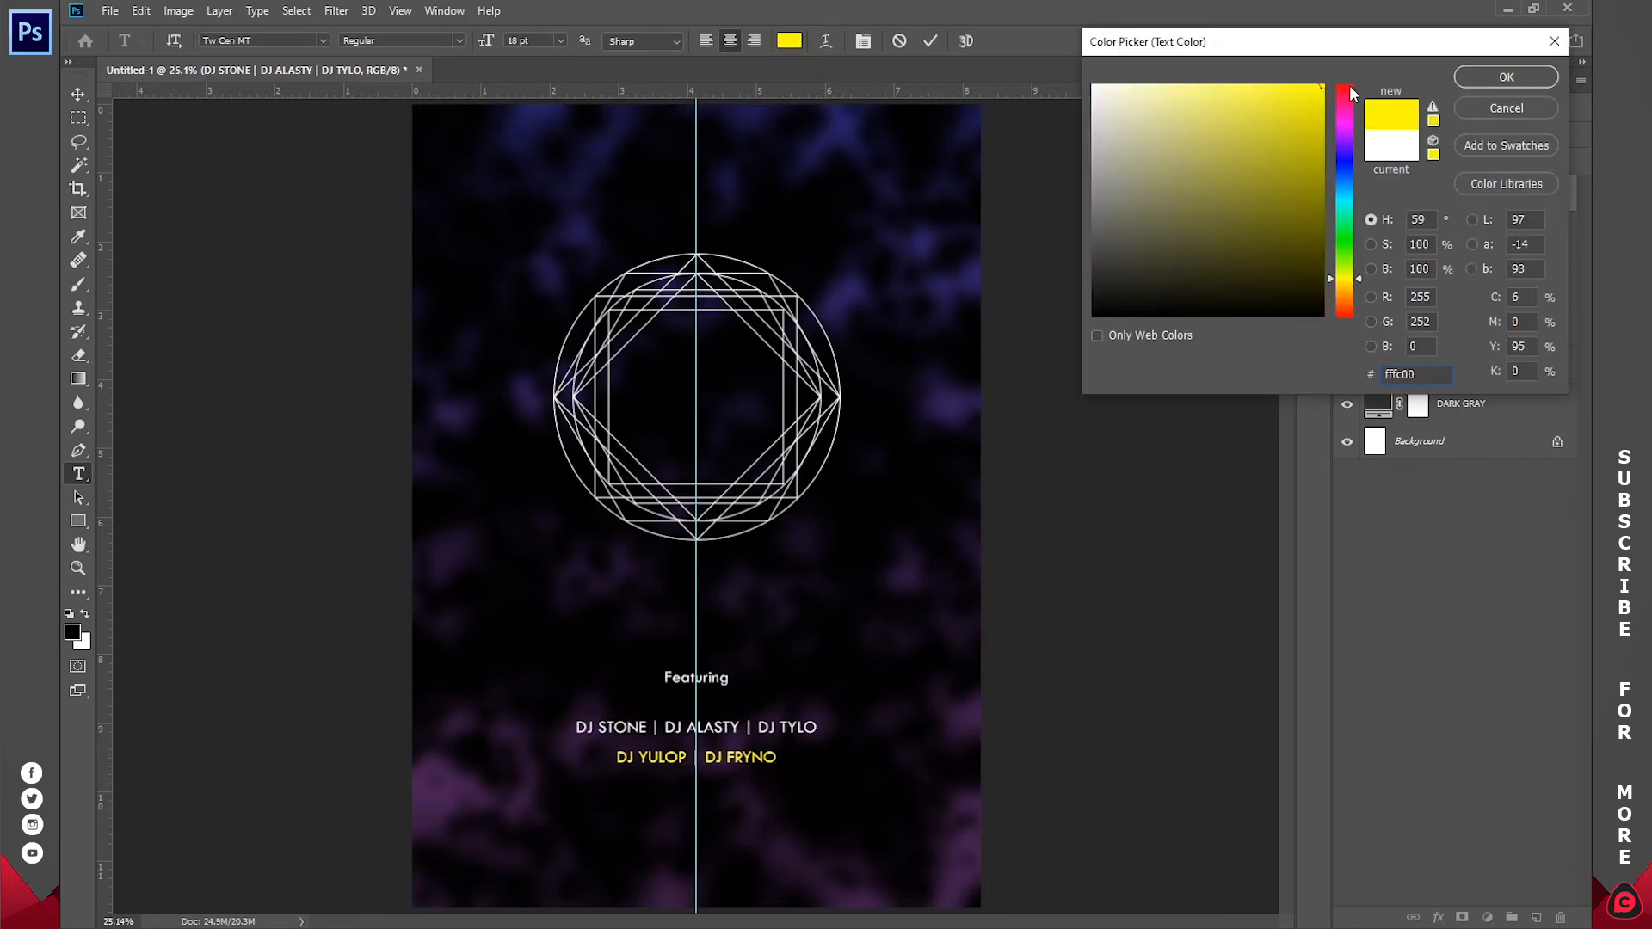
pyautogui.click(1488, 76)
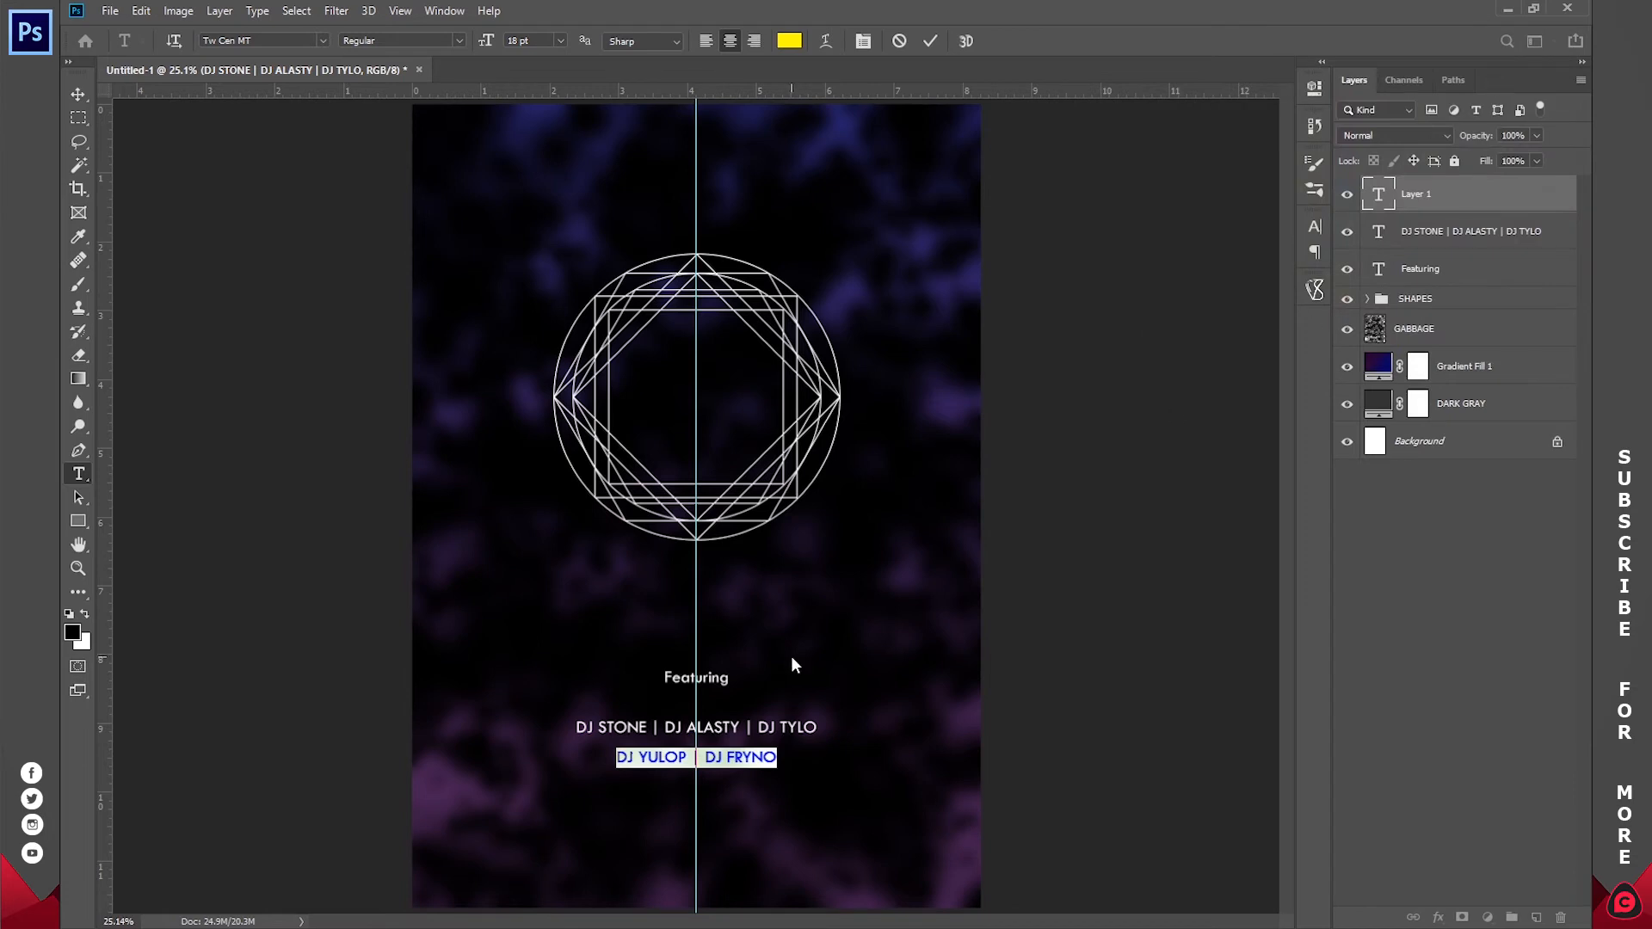
# - Try to copy the yellow colour code of the lower DJ line onto the "DJ STONE | DJ ALASTY | DJ TYLO" text
pyautogui.click(790, 45)
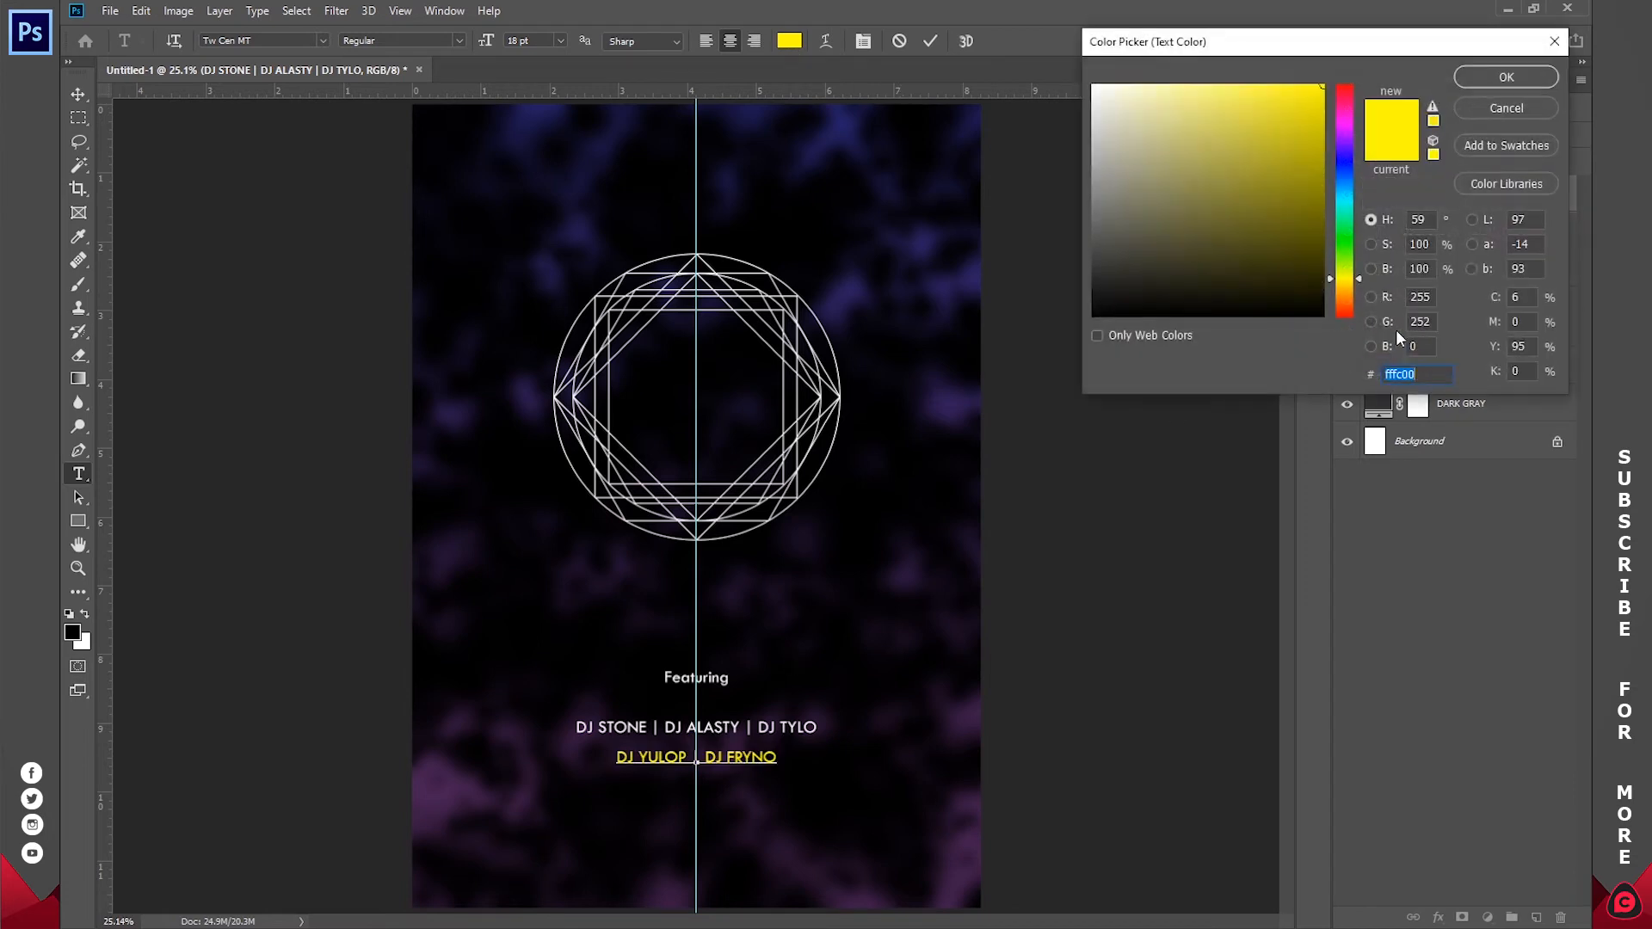
pyautogui.rightClick(1403, 374)
pyautogui.click(1272, 431)
pyautogui.click(1490, 76)
pyautogui.doubleClick(1380, 233)
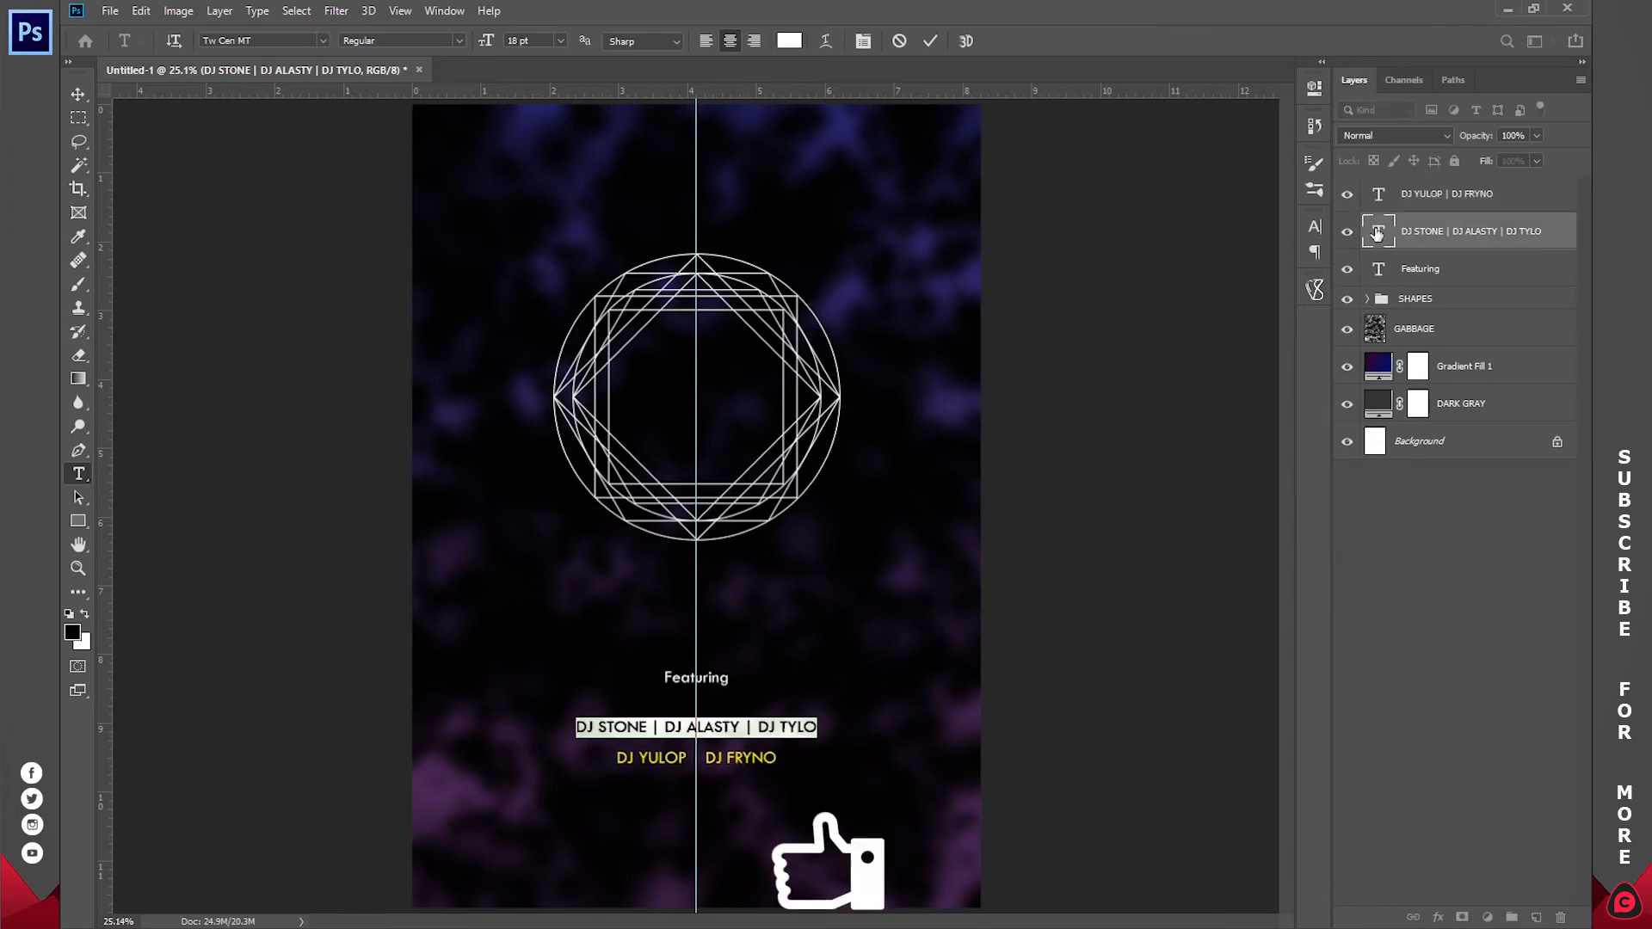
pyautogui.click(797, 43)
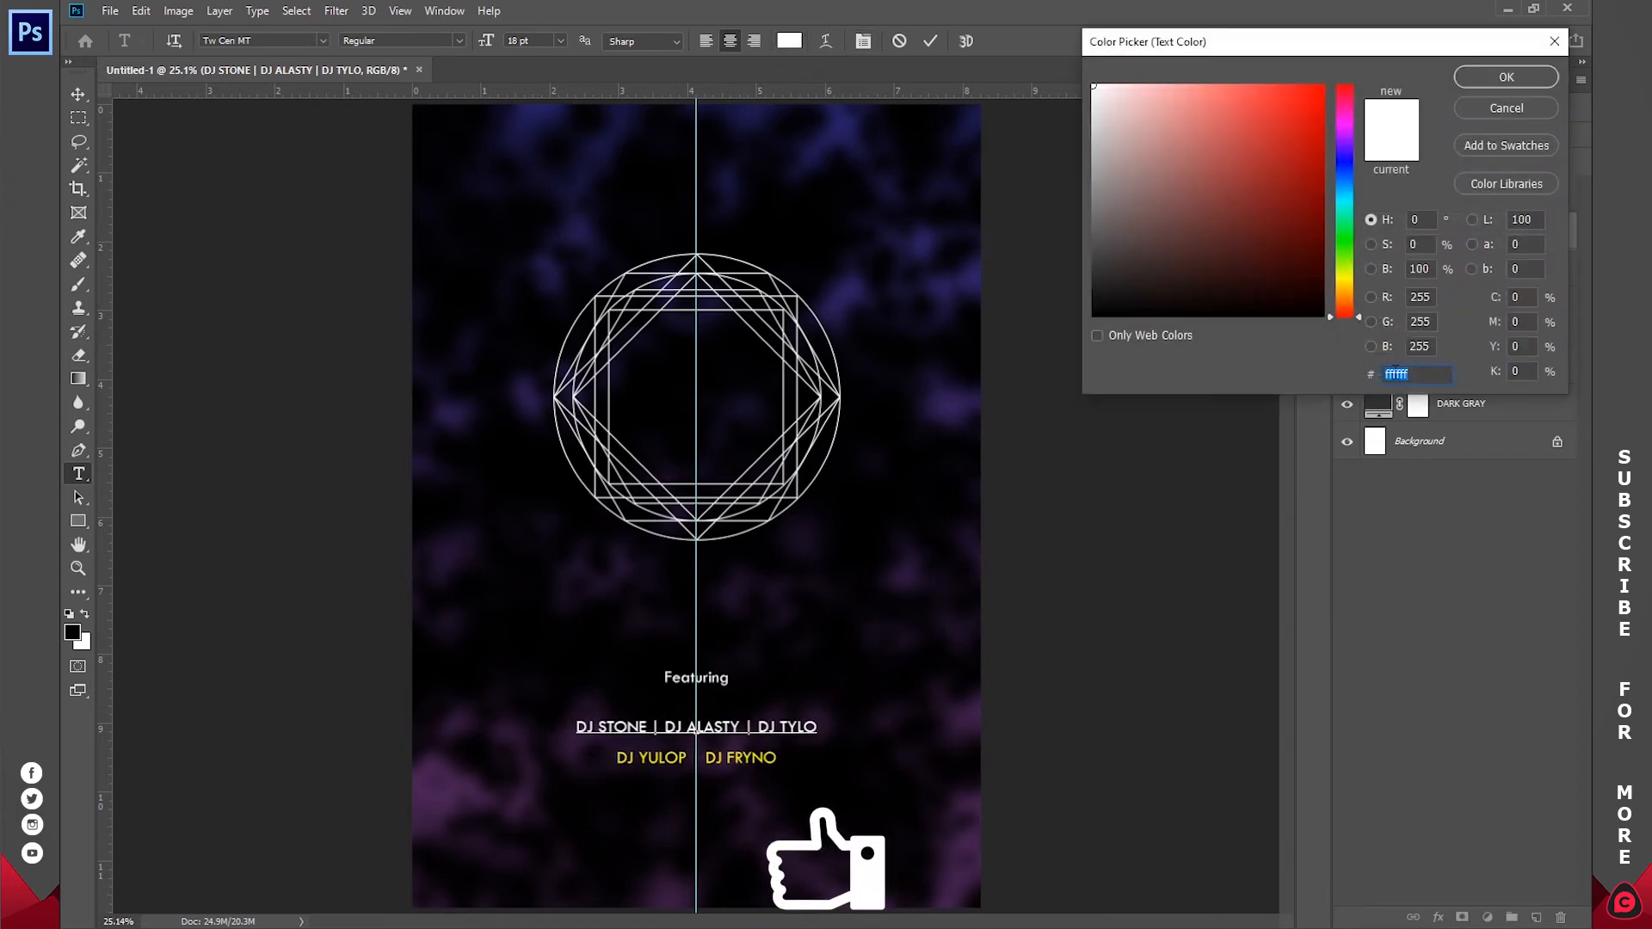
pyautogui.rightClick(1394, 374)
pyautogui.click(1271, 431)
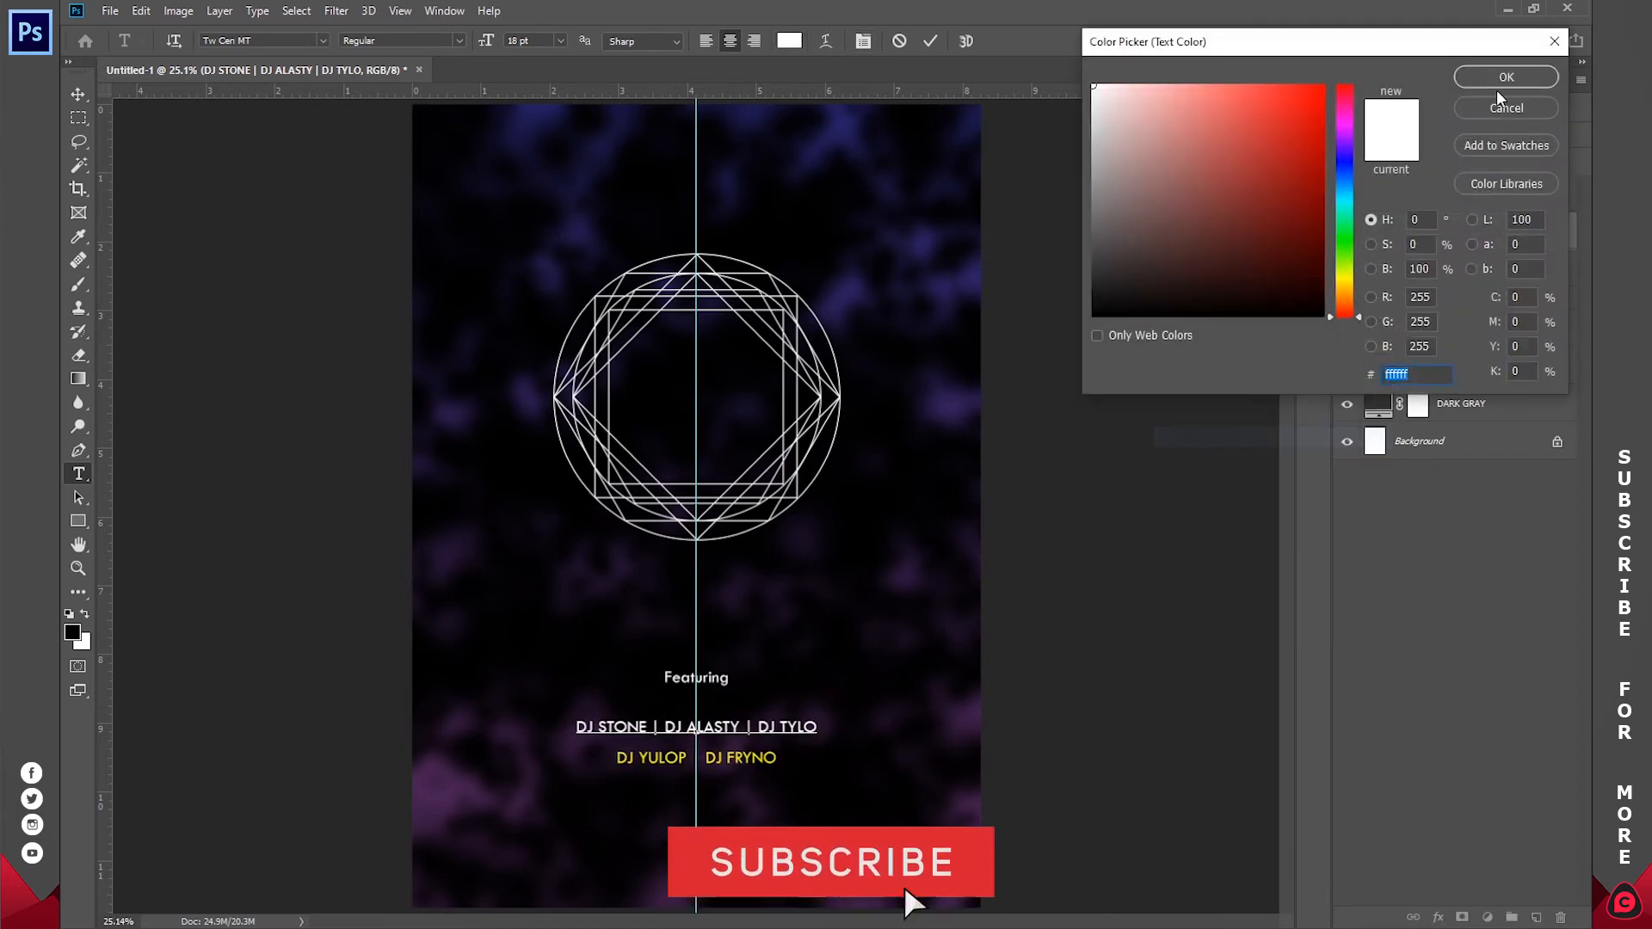
pyautogui.click(1502, 76)
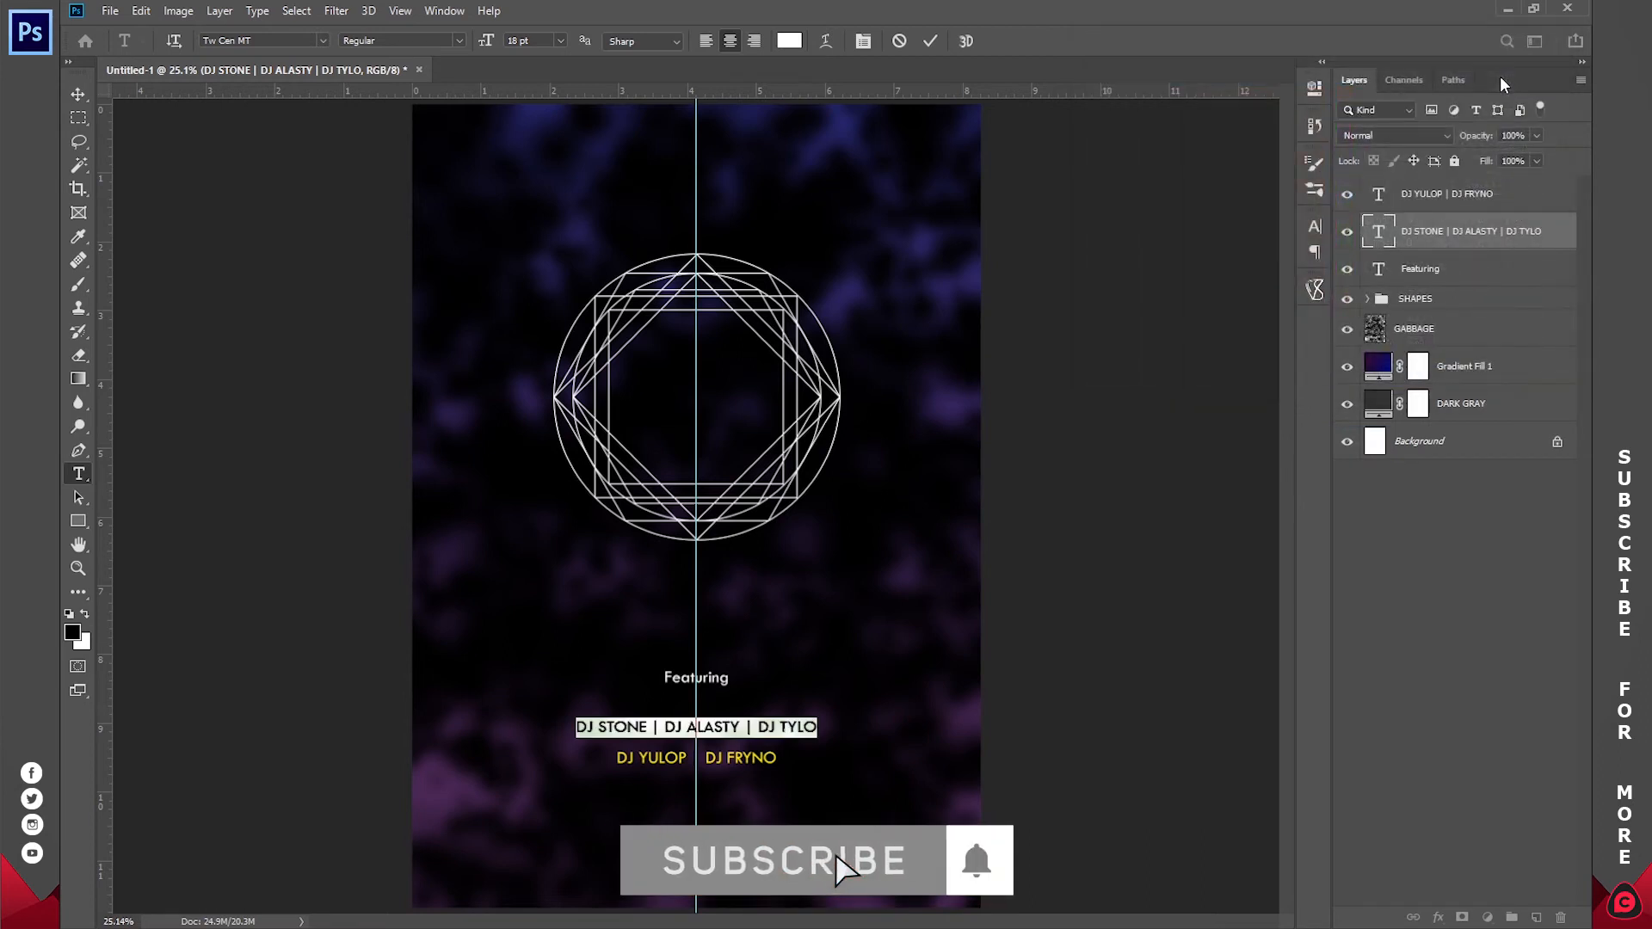
# - Set the font size of the "DJ STONE | DJ ALASTY | DJ TYLO" line to 30 pt
pyautogui.click(554, 43)
pyautogui.click(548, 211)
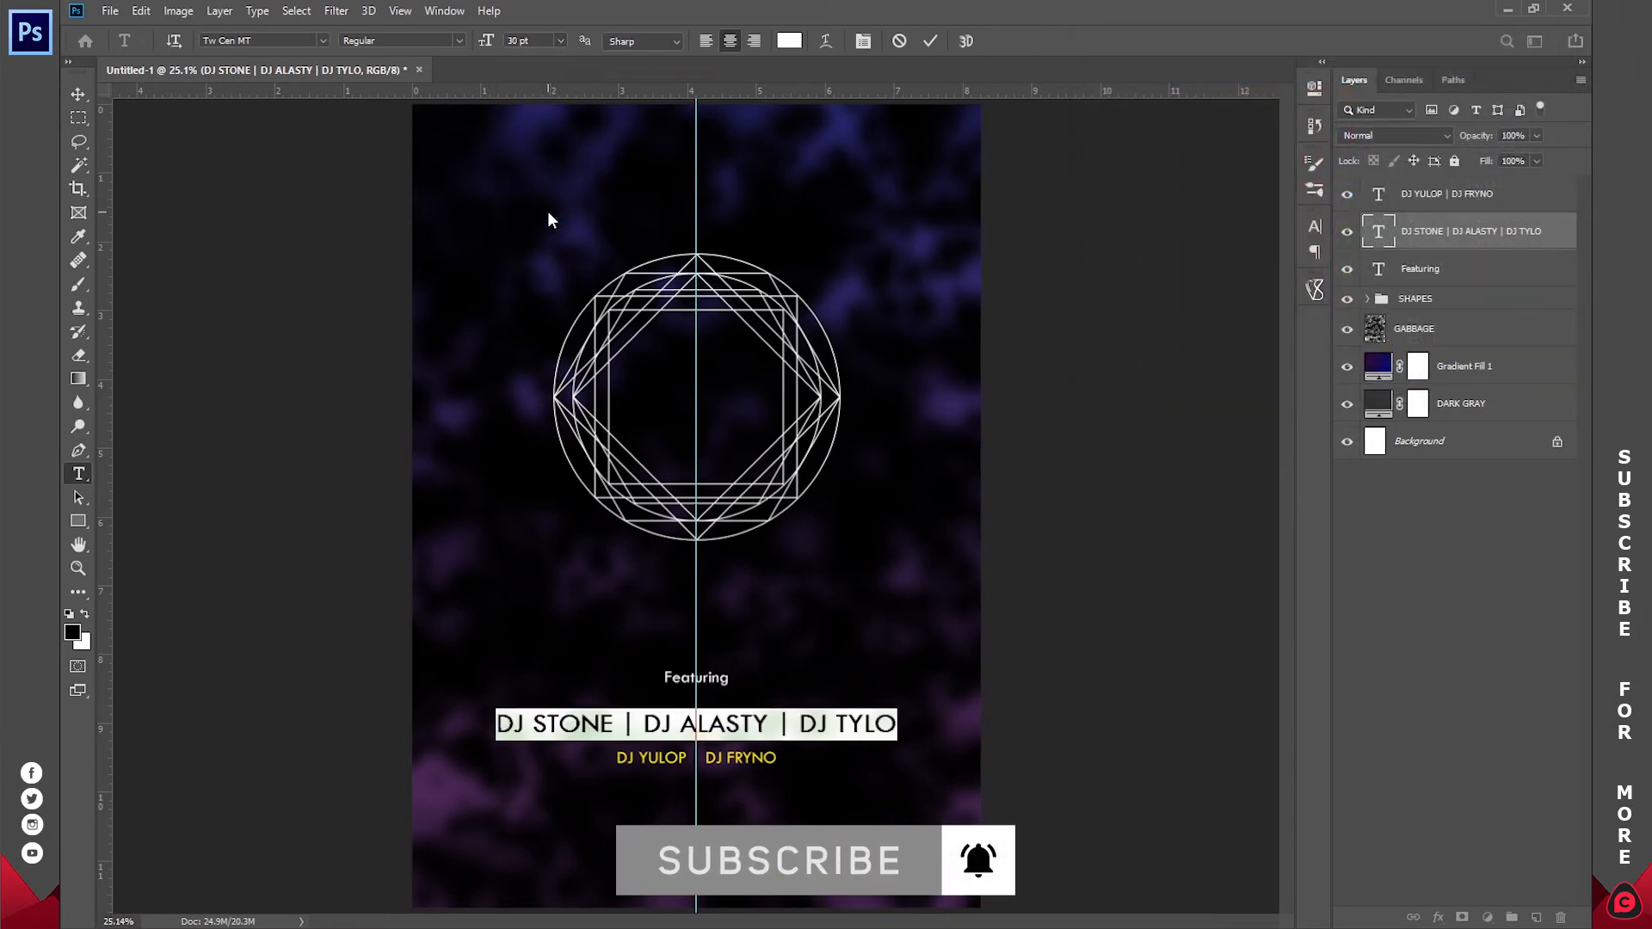
pyautogui.click(929, 40)
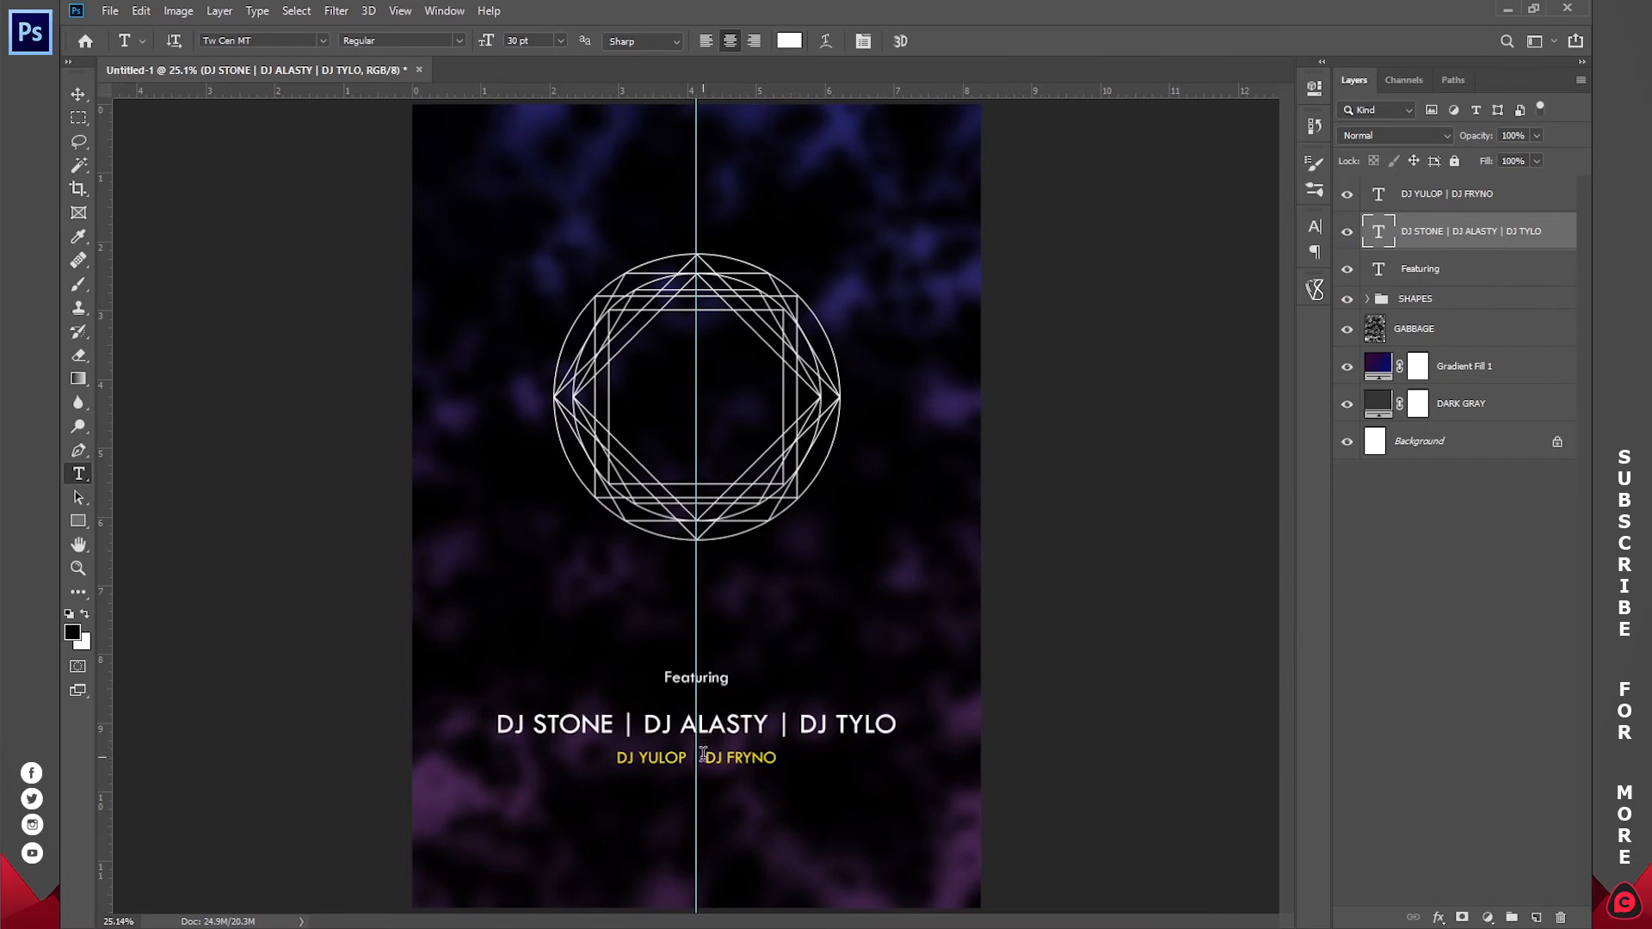
# - Try to recolour the "DJ STONE | DJ ALASTY | DJ TYLO" line by pasting the copied colour code
pyautogui.tripleClick(718, 715)
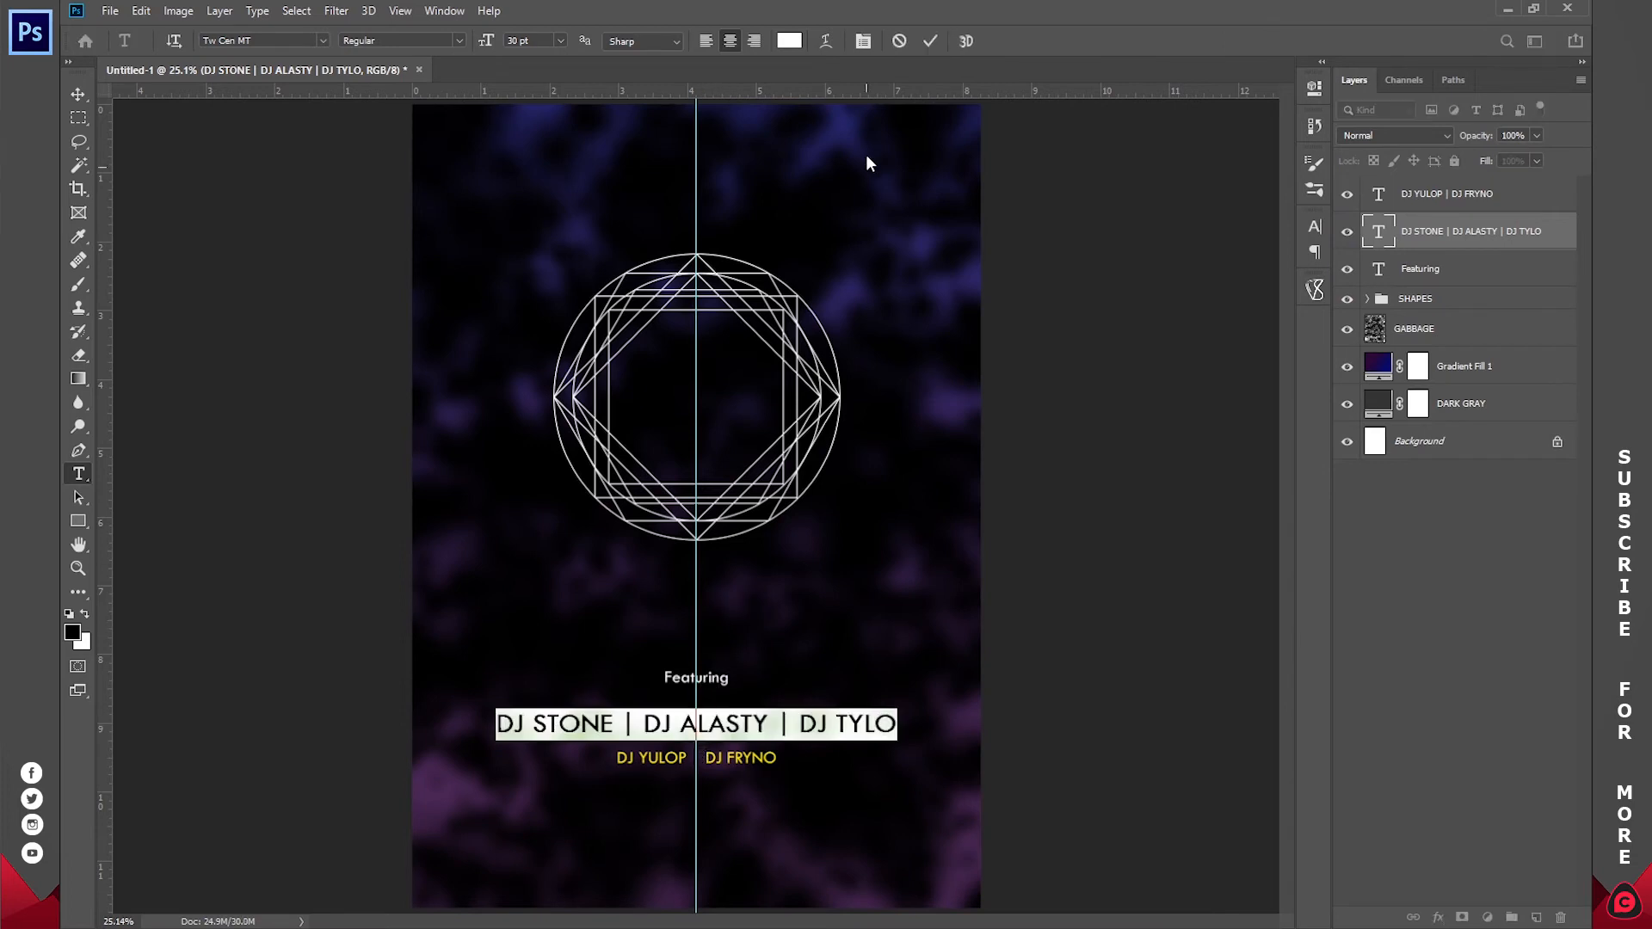
pyautogui.click(790, 41)
pyautogui.rightClick(1397, 375)
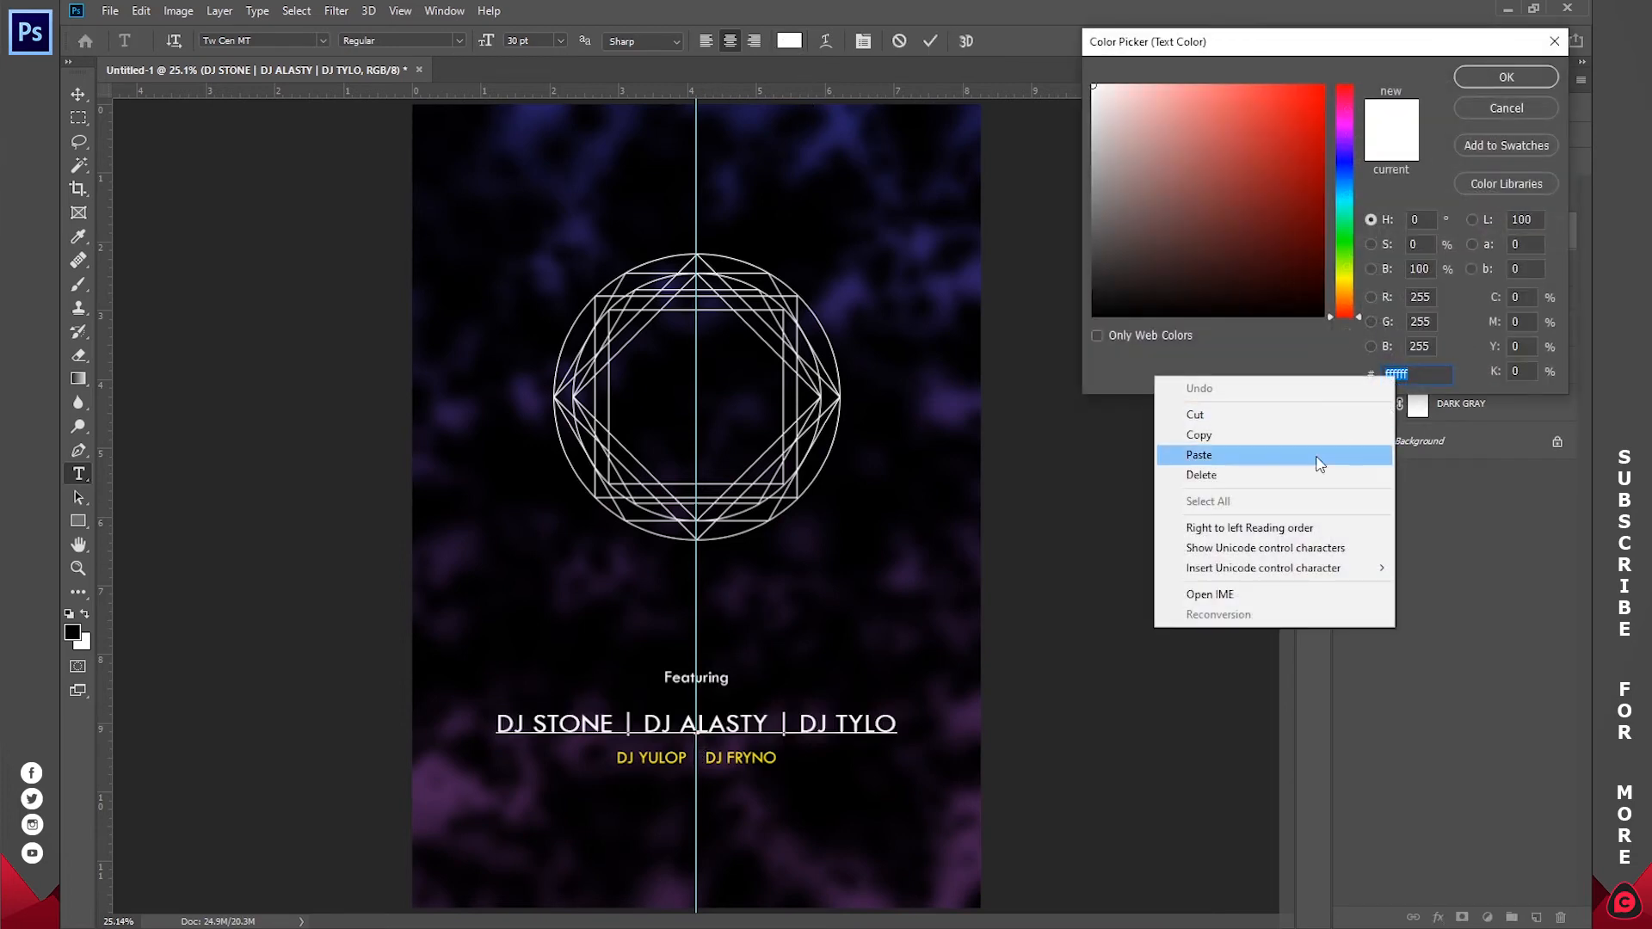
pyautogui.click(1279, 460)
pyautogui.click(1498, 79)
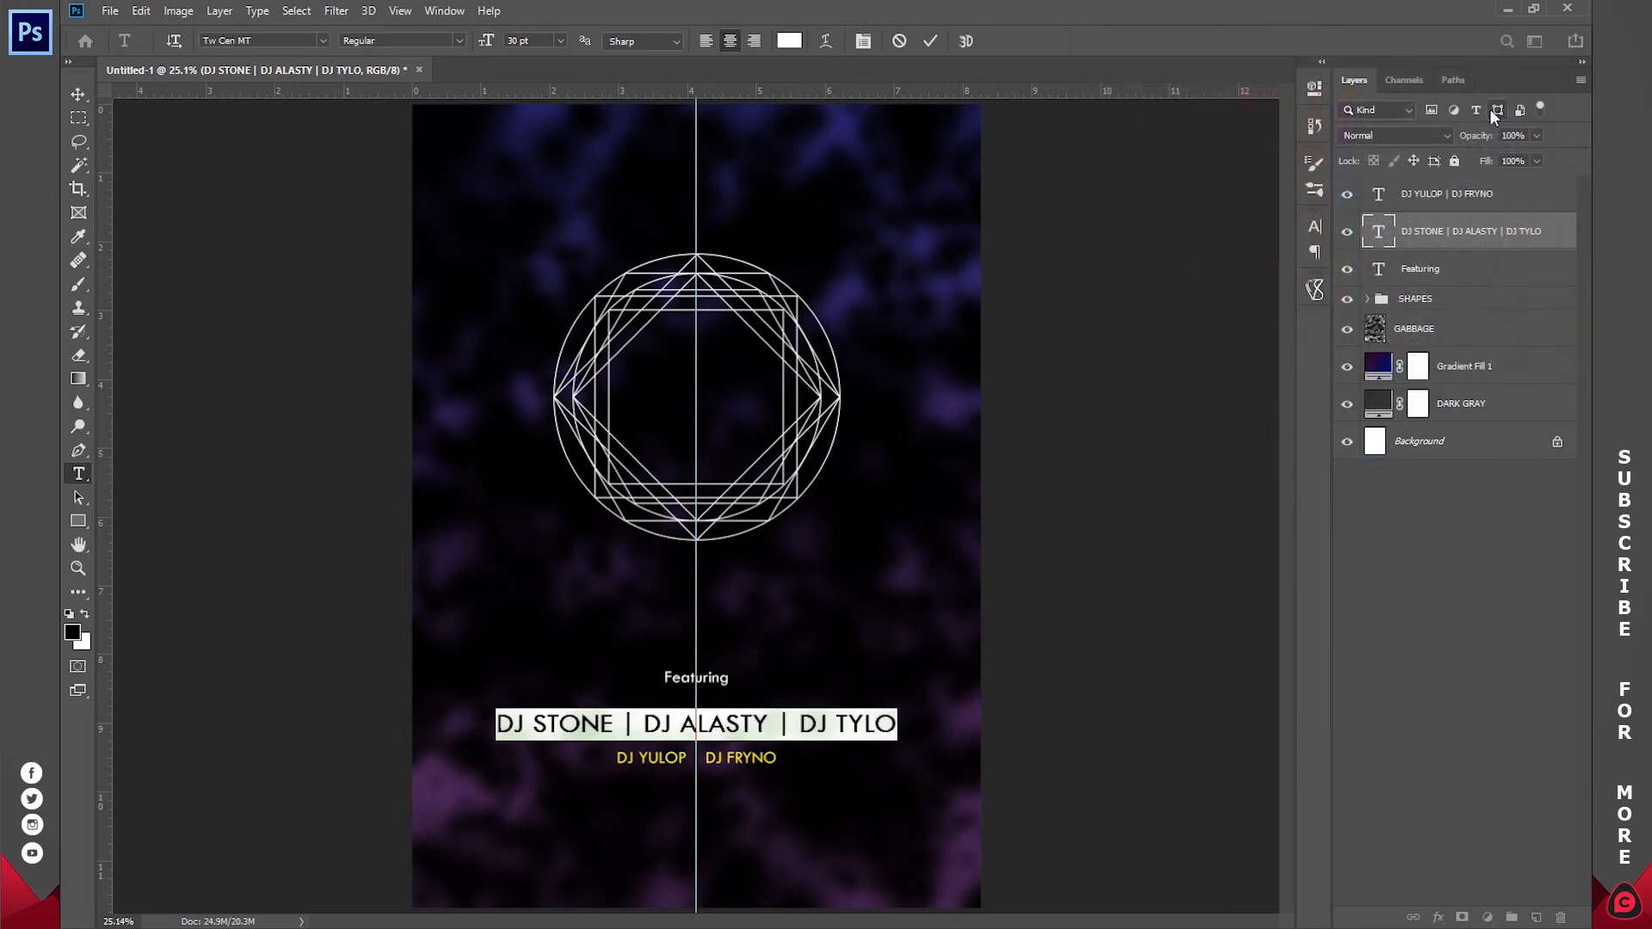
pyautogui.click(930, 40)
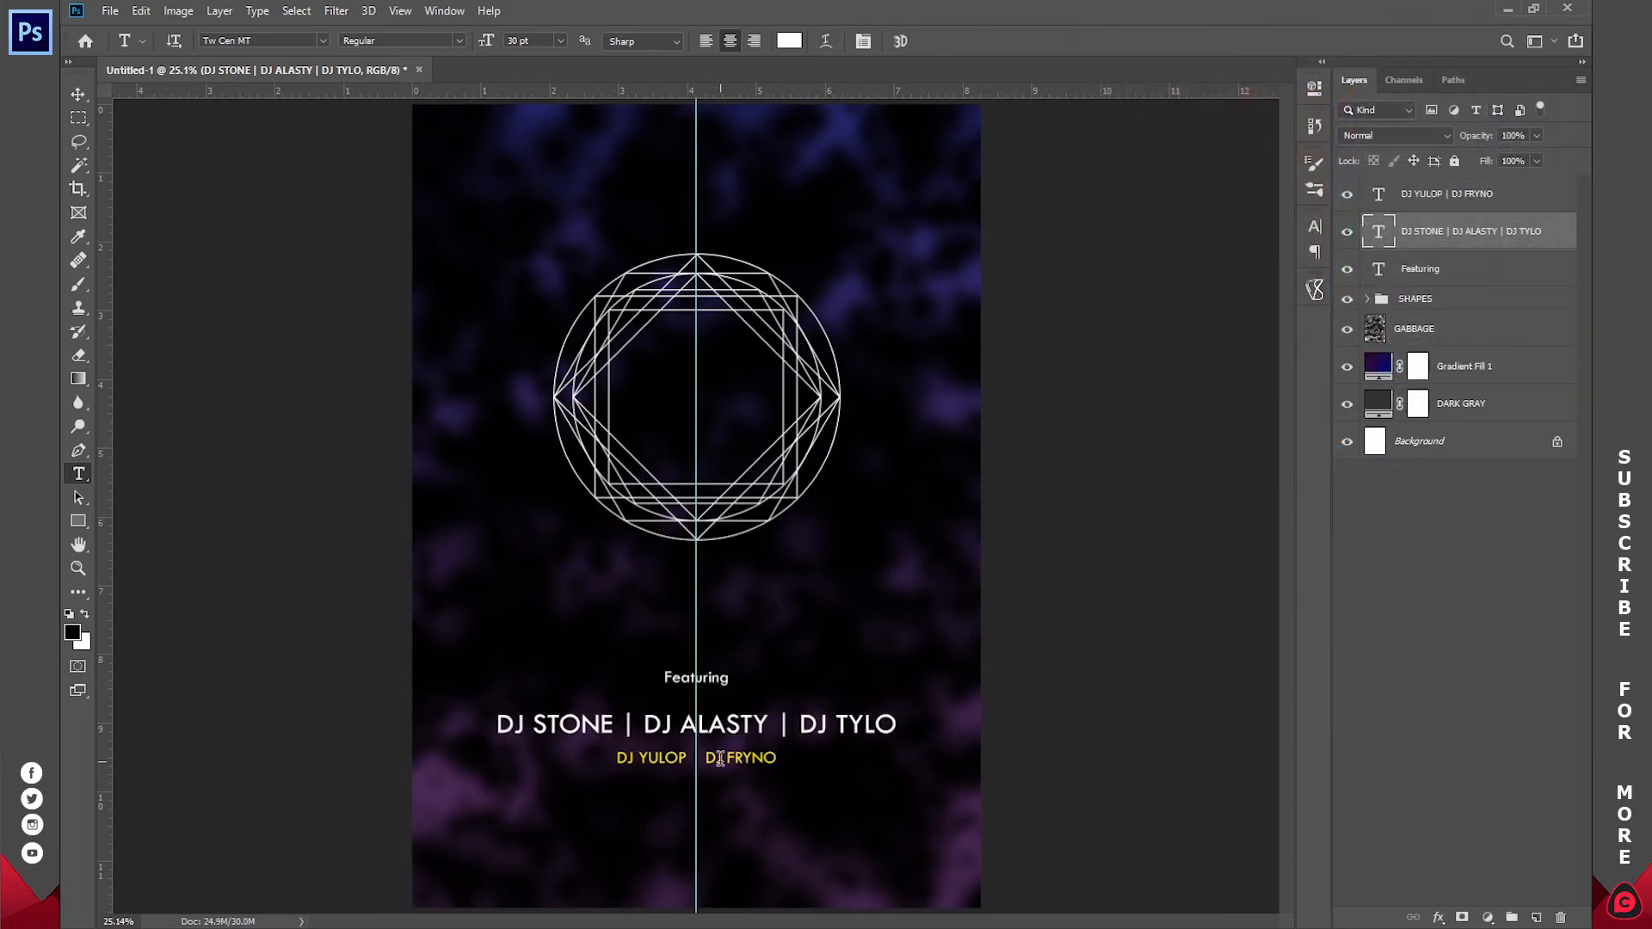
# - Set the font size of the "DJ YULOP | DJ FRYNO" line to 30 pt
pyautogui.click(720, 757)
pyautogui.hotkey('ctrl', 'a')
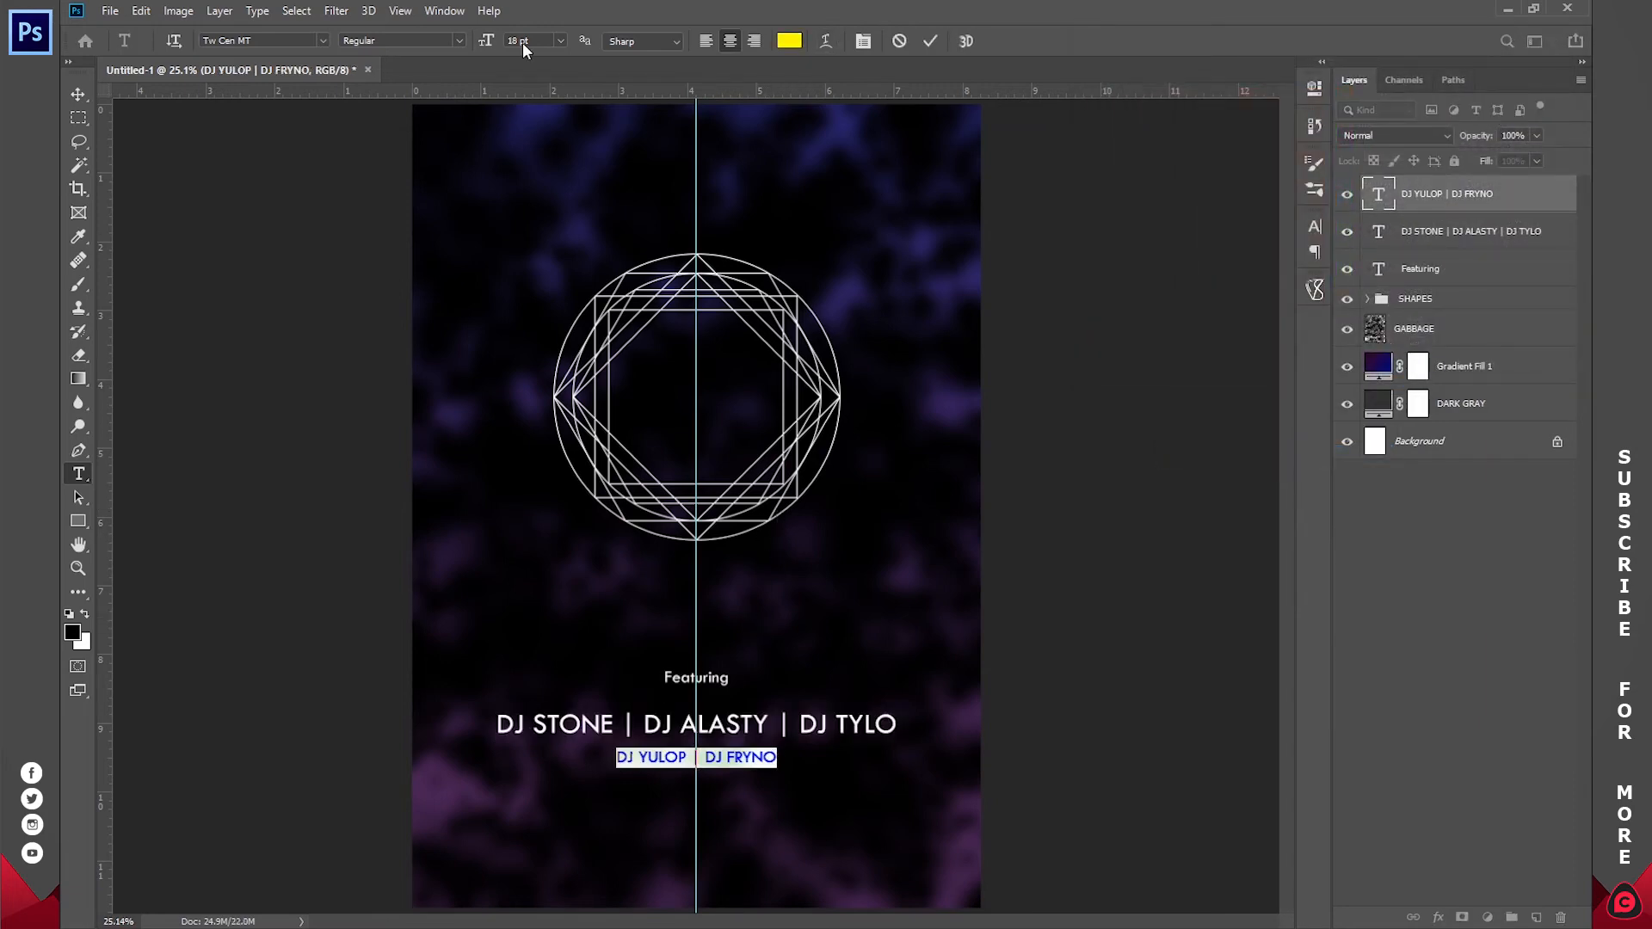
pyautogui.click(559, 42)
pyautogui.click(544, 213)
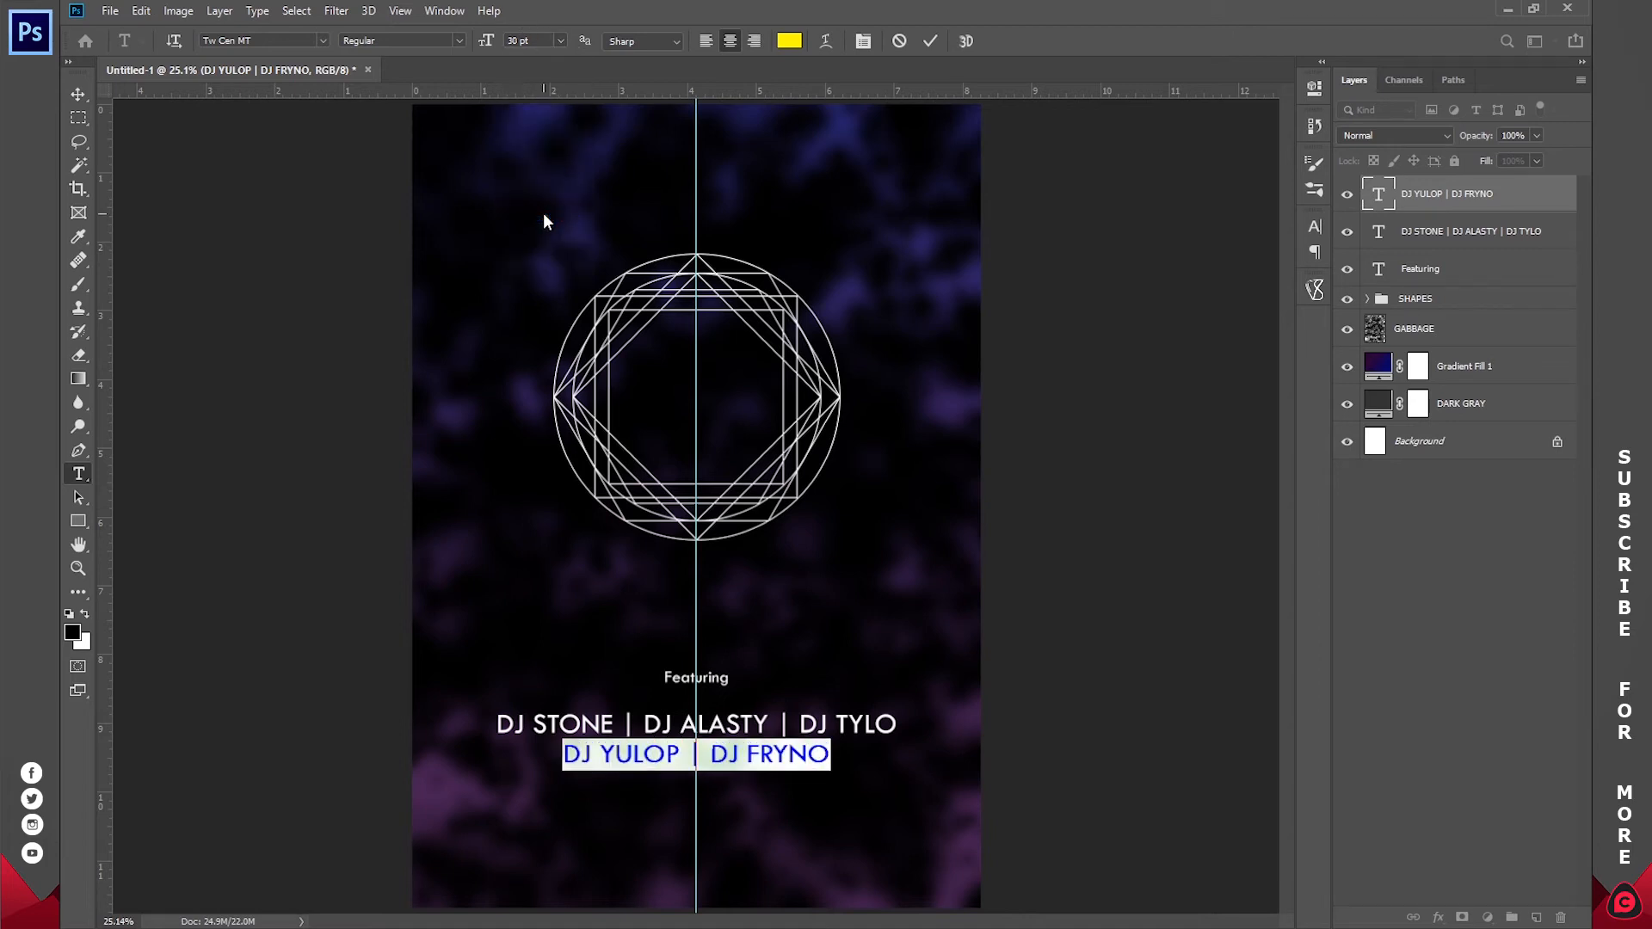
# - Copy the yellow code fffc00 from the "DJ YULOP | DJ FRYNO" text and apply it to the "DJ STONE | DJ ALASTY | DJ TYLO" line
pyautogui.click(788, 40)
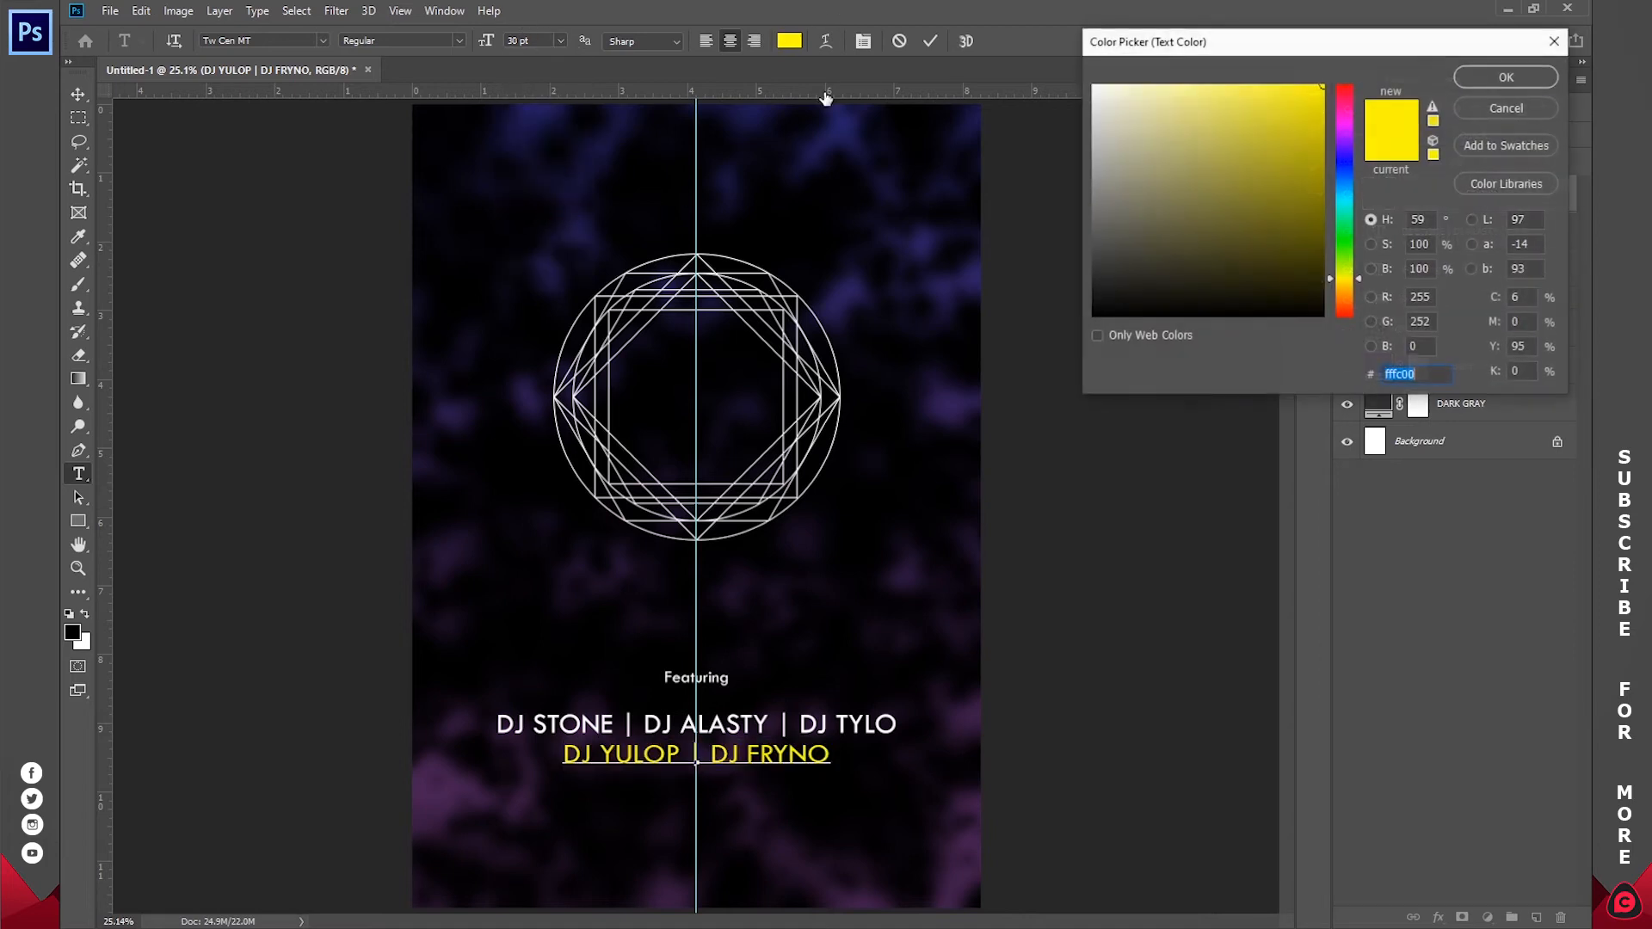
pyautogui.rightClick(1407, 370)
pyautogui.click(1247, 430)
pyautogui.click(1471, 76)
pyautogui.doubleClick(1378, 232)
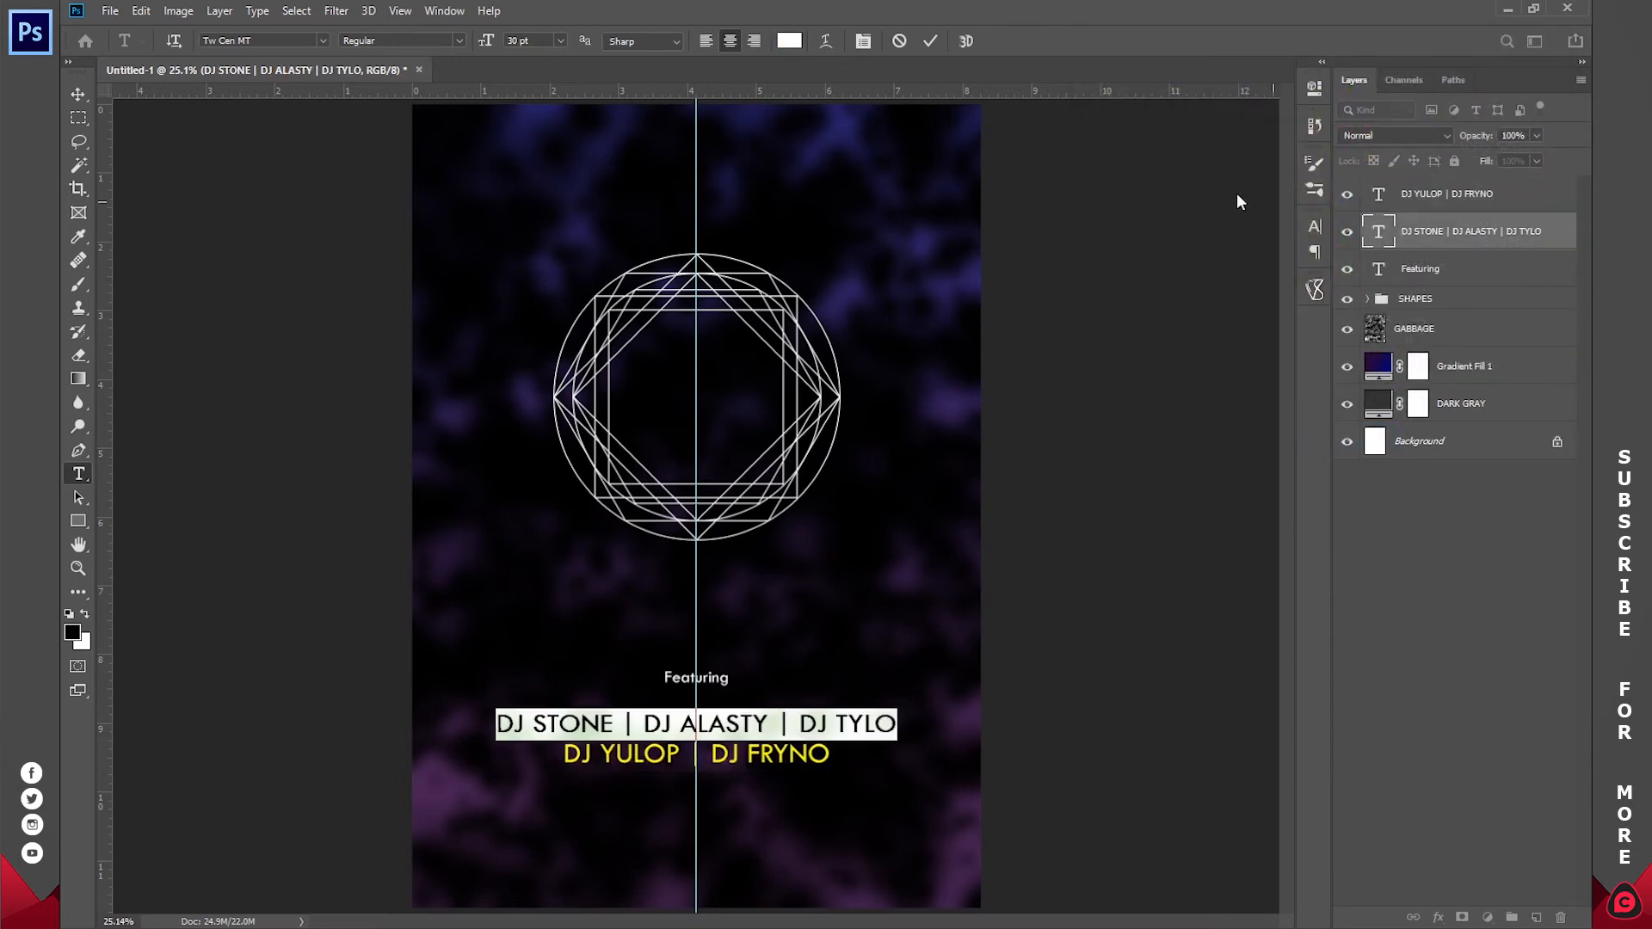
pyautogui.click(786, 42)
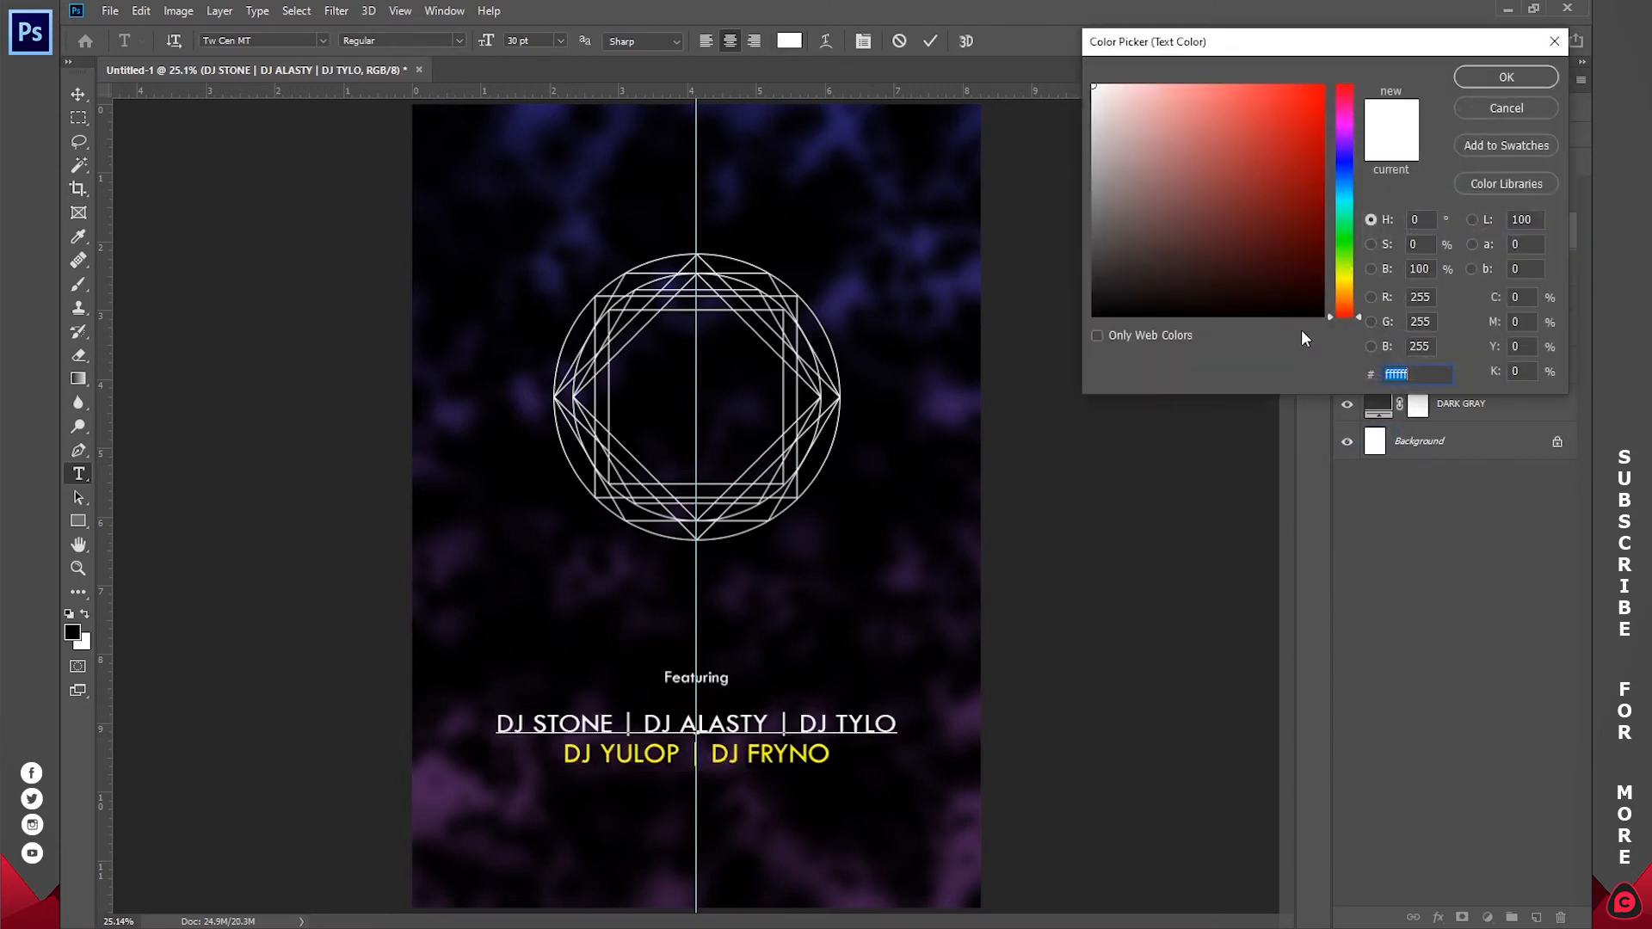
pyautogui.rightClick(1397, 376)
pyautogui.click(1201, 456)
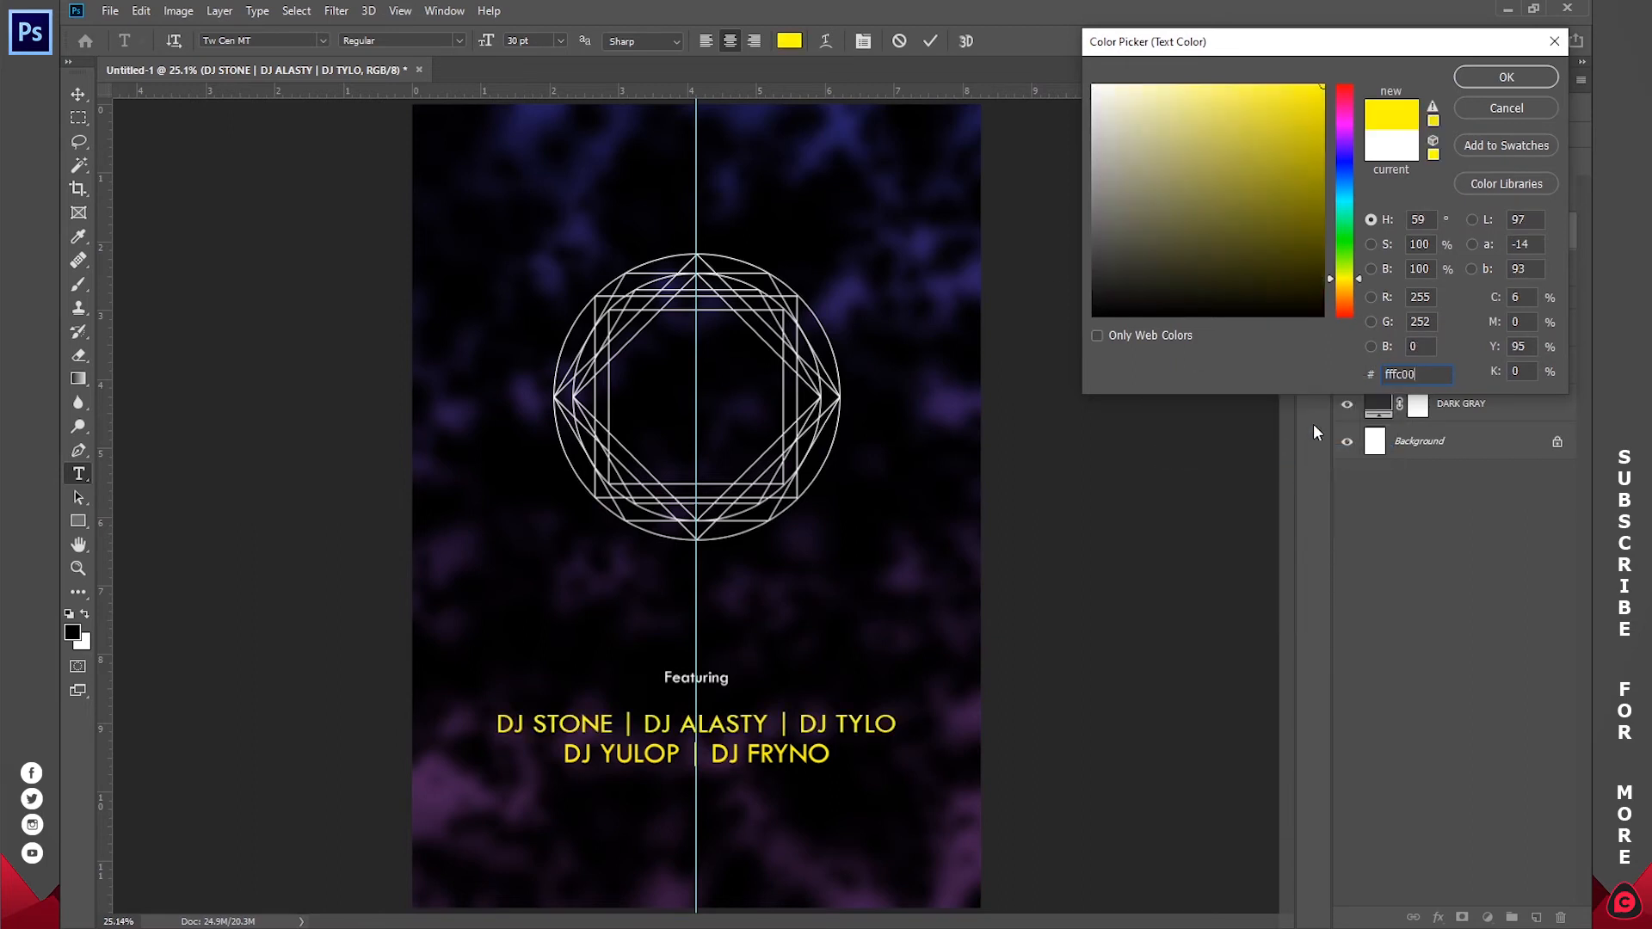
pyautogui.click(1492, 79)
pyautogui.click(929, 41)
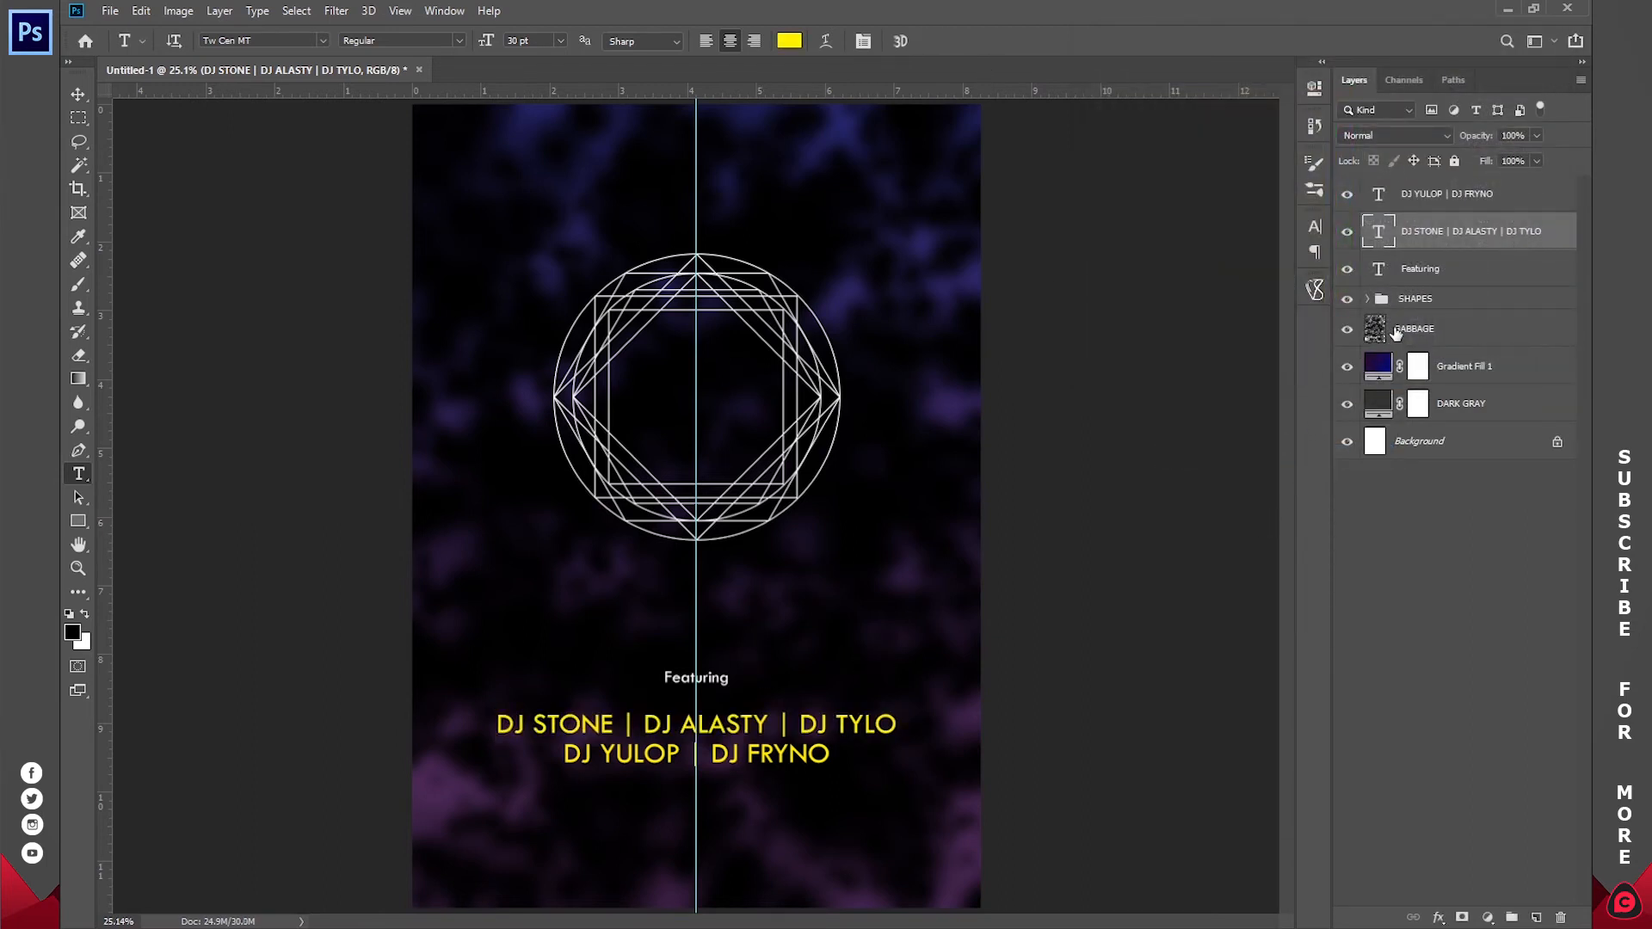
# - Group the "Featuring" layer and both DJ line text layers, and name the group INFO
pyautogui.click(1454, 273)
pyautogui.keyDown('shift'); pyautogui.click(1468, 191); pyautogui.keyUp('shift')
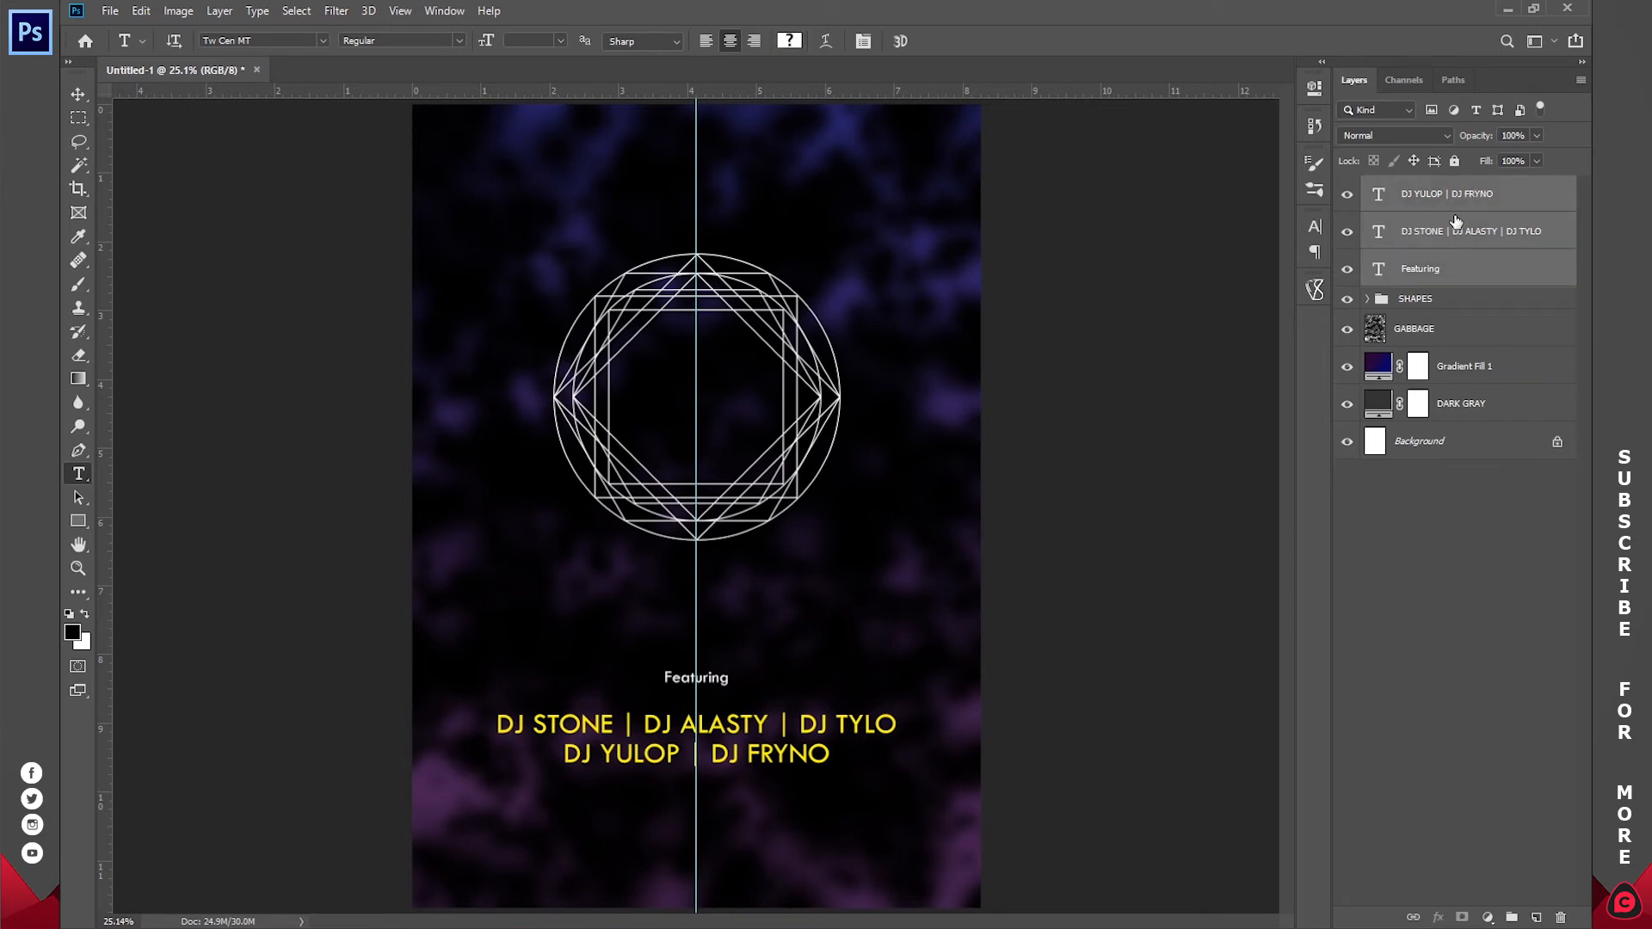
pyautogui.hotkey('ctrl', 'g')
pyautogui.doubleClick(1416, 186)
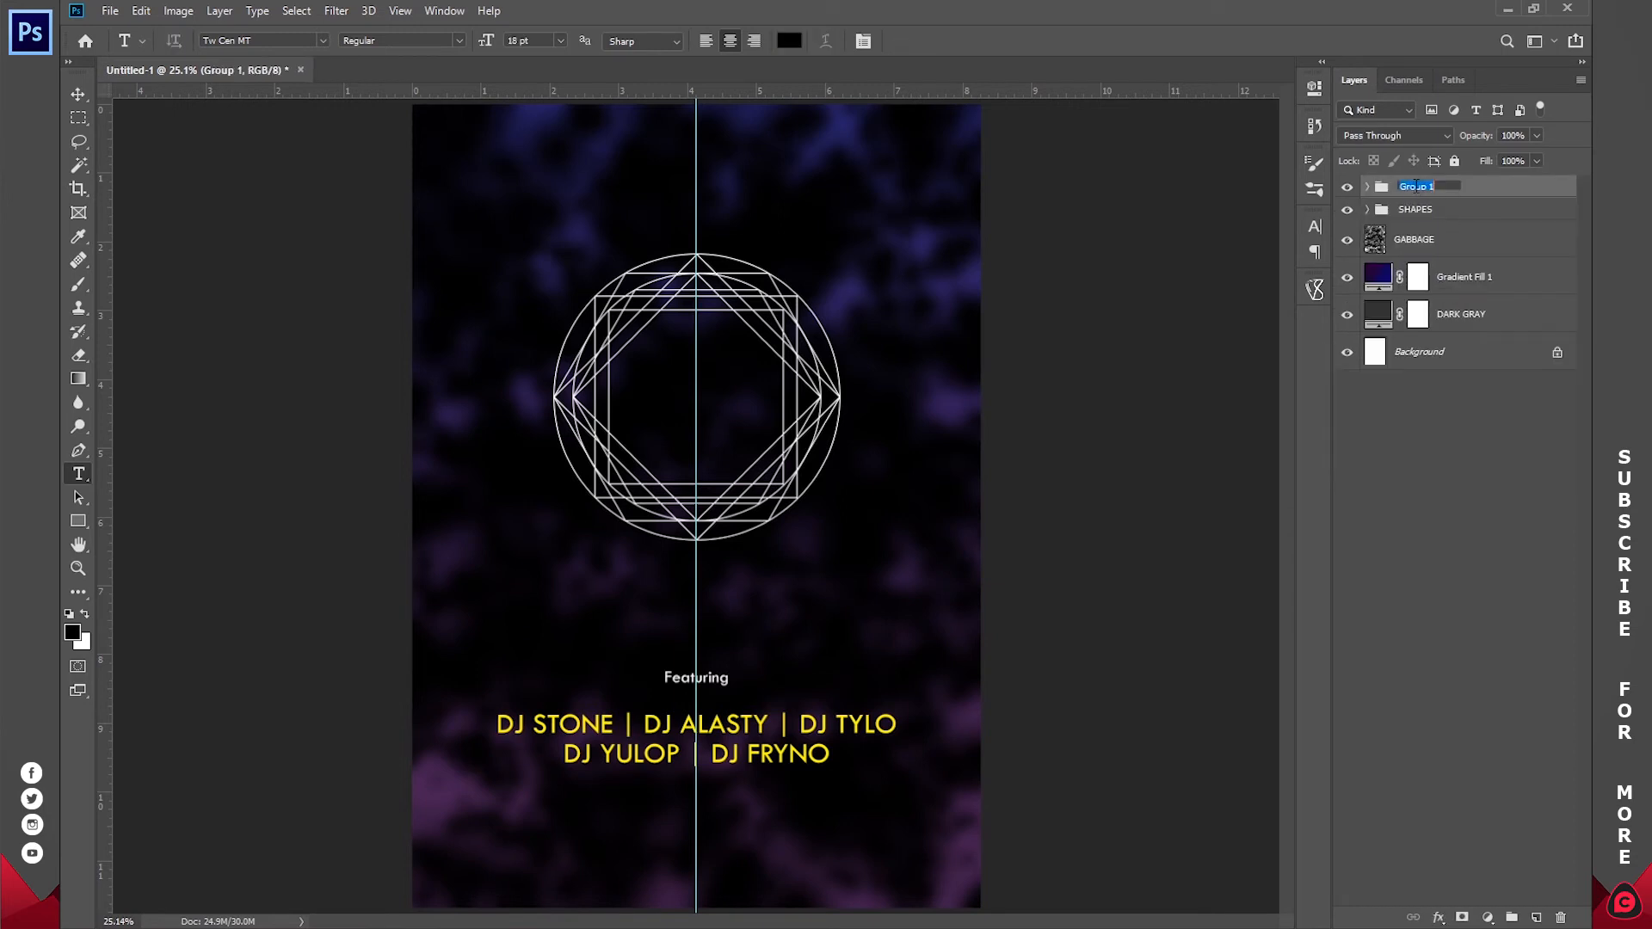
pyautogui.write('INFO')
pyautogui.press('Return')
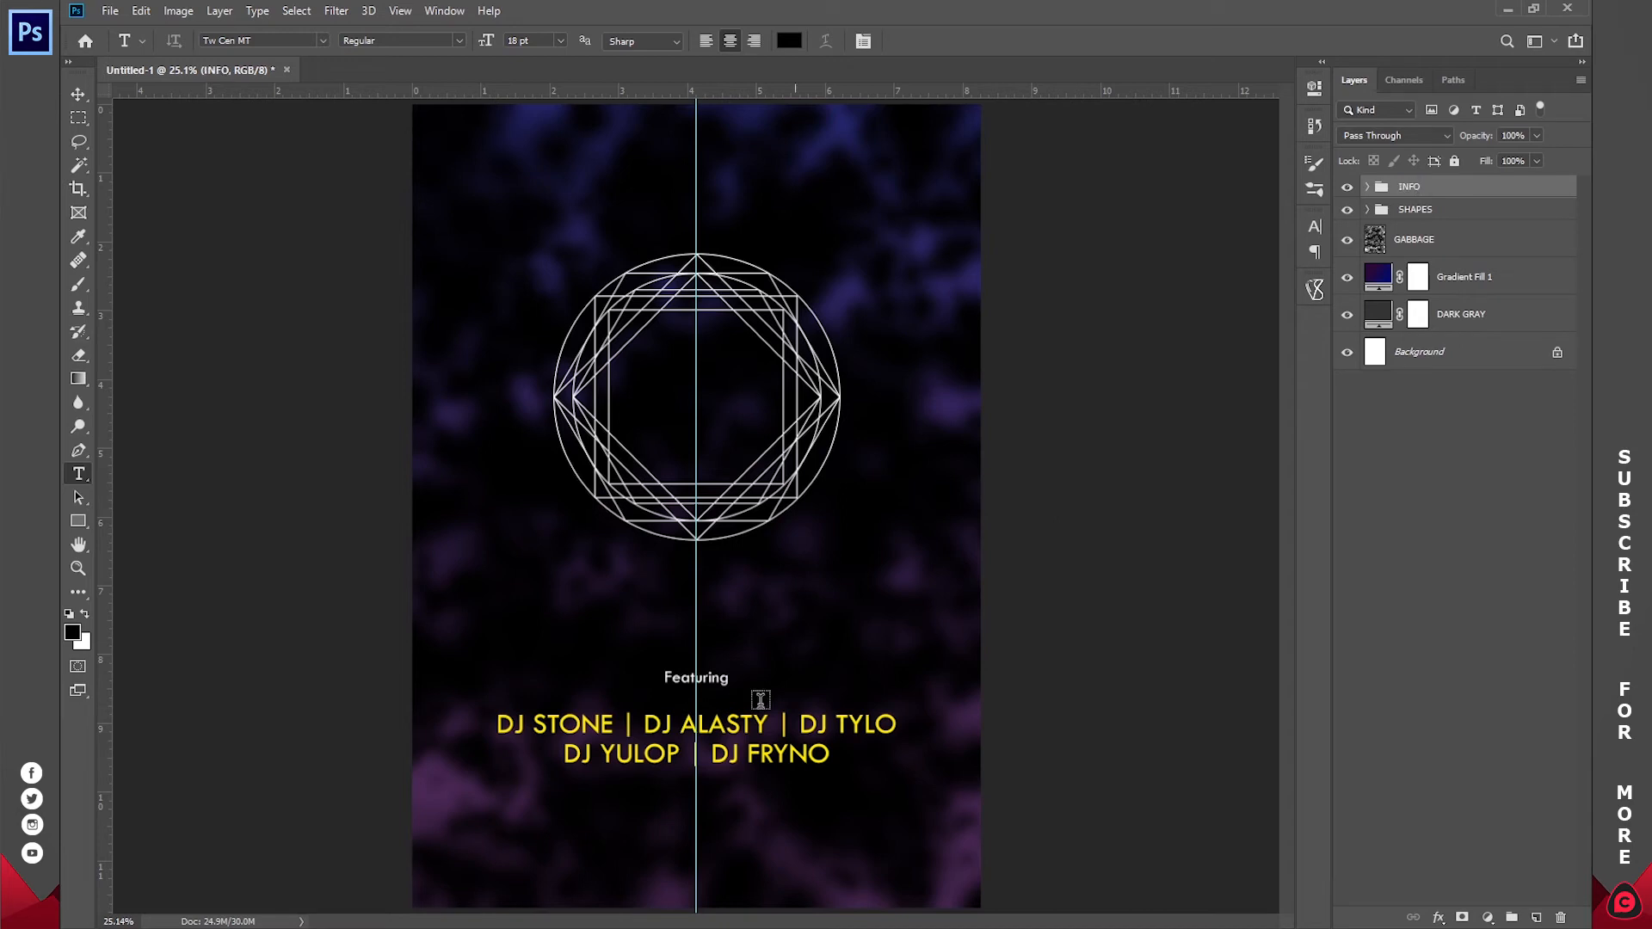
# - Nudge the "DJ YULOP | DJ FRYNO" line slightly down and add the centred text "ACCRA - LAPAX JUNCTION" below it
pyautogui.click(690, 752)
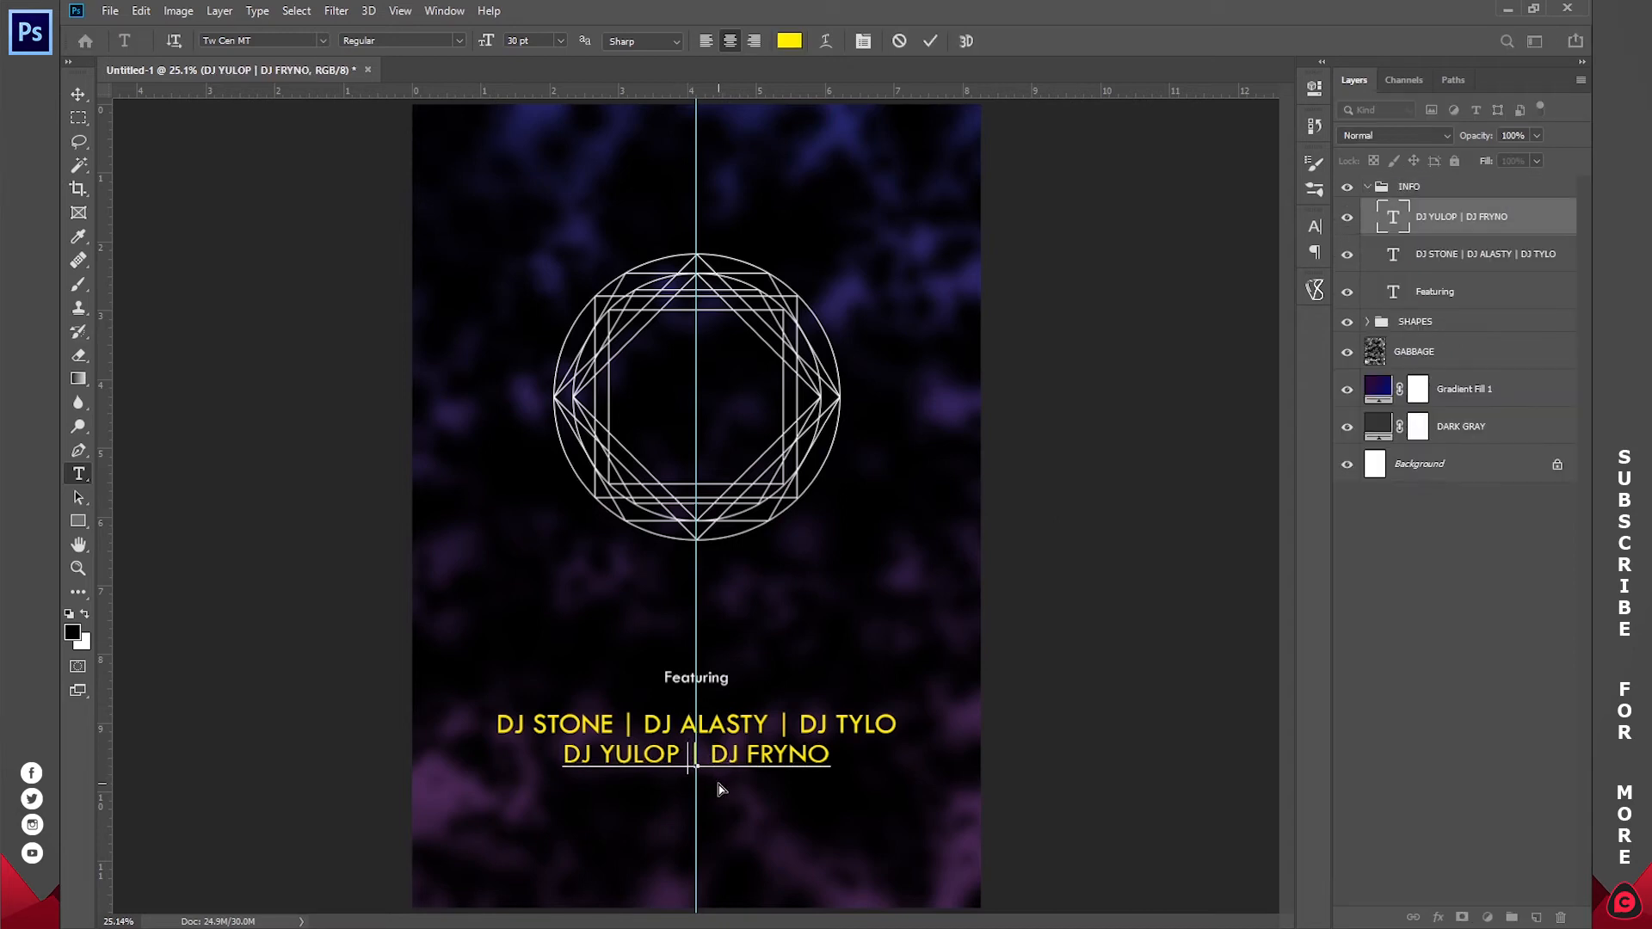
pyautogui.click(928, 41)
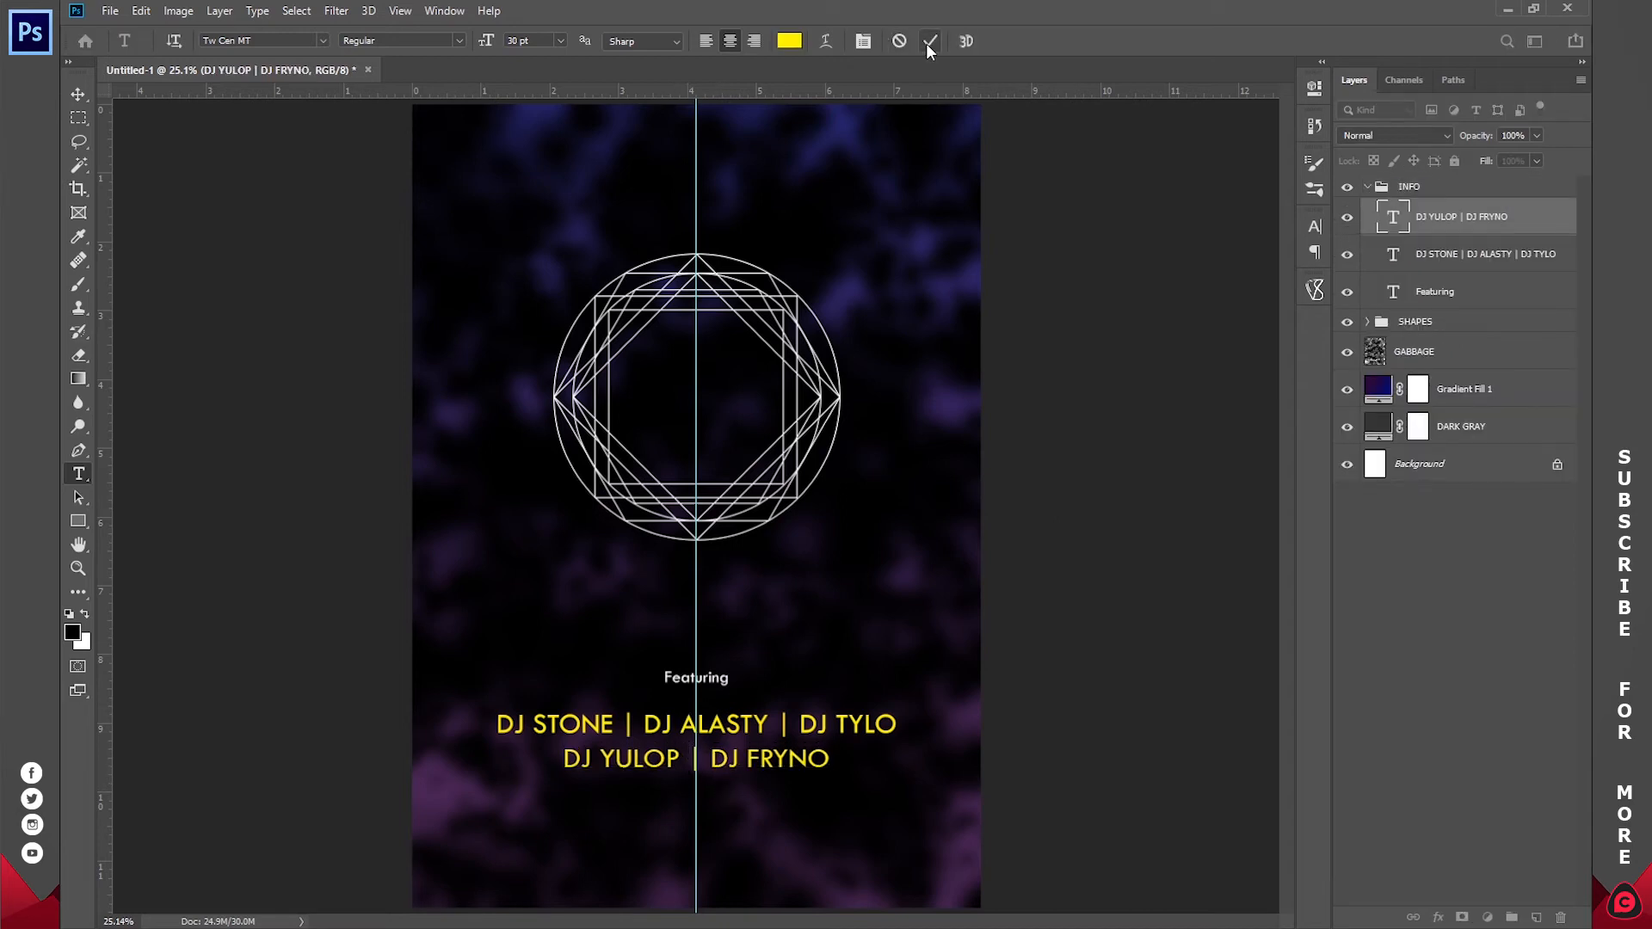
pyautogui.click(702, 828)
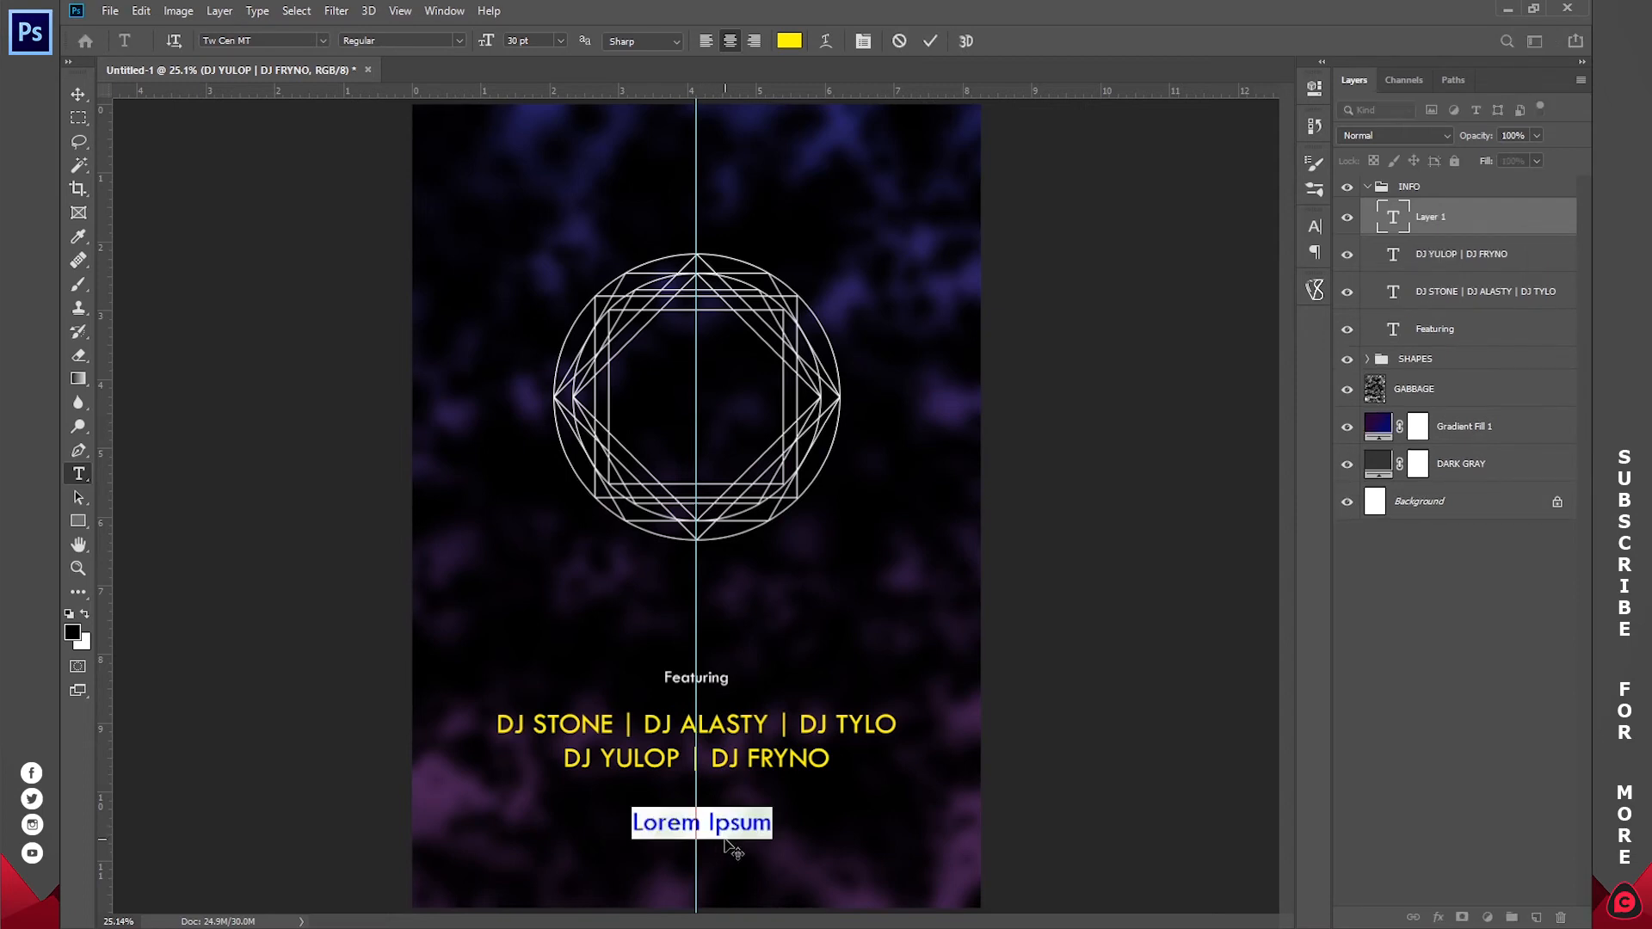
pyautogui.write('AC')
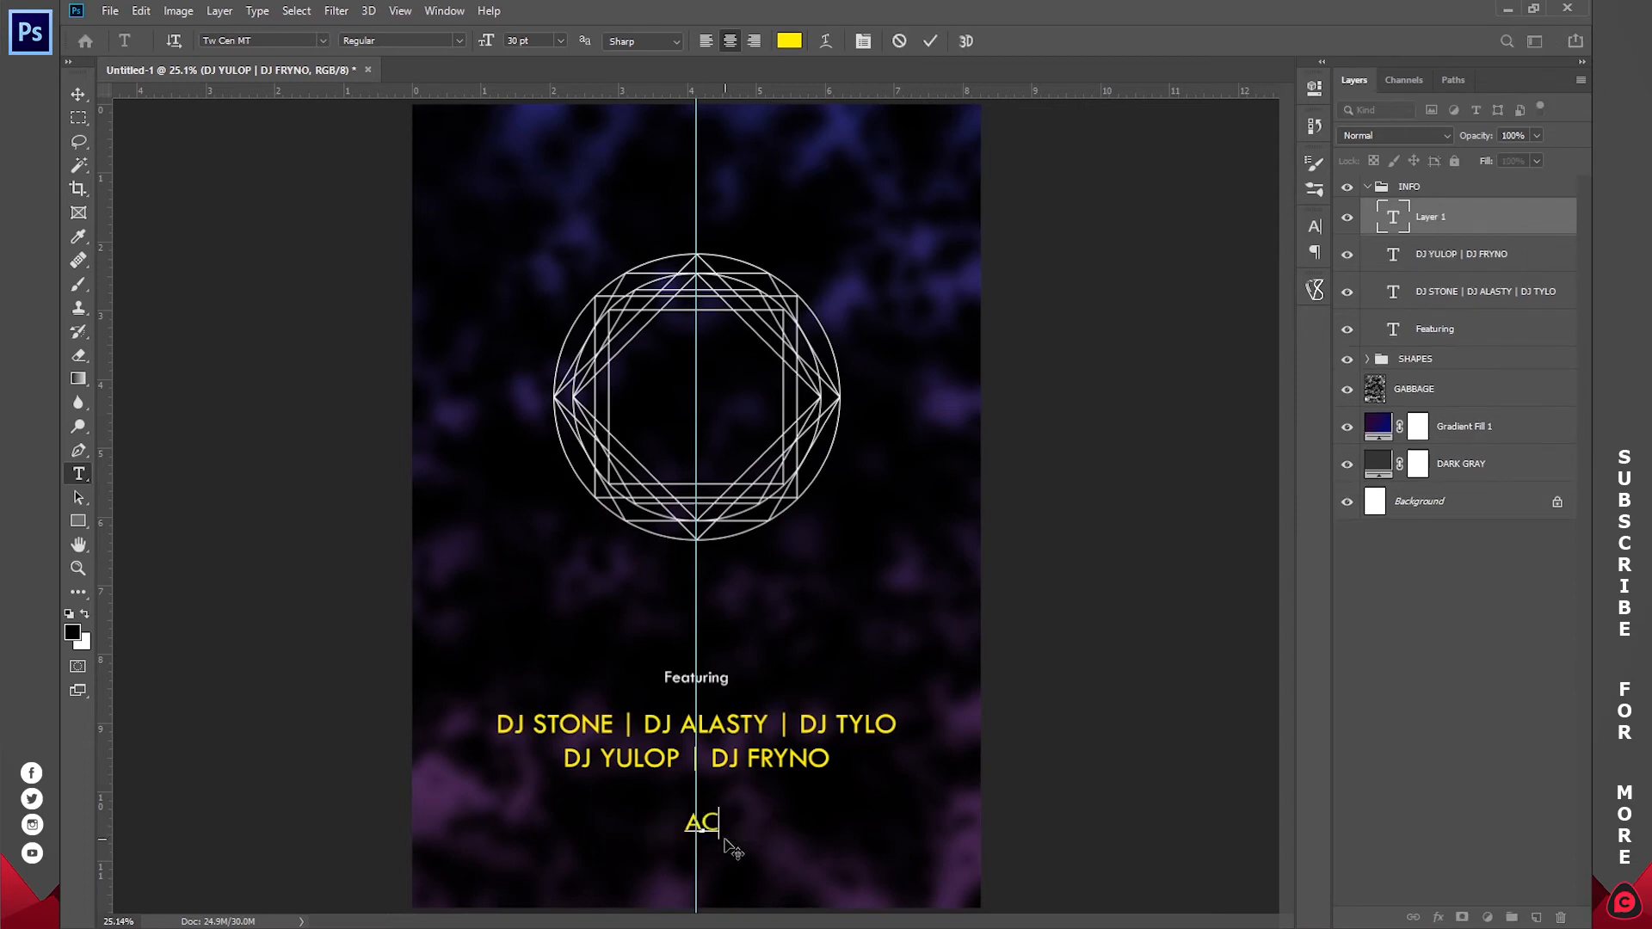
pyautogui.write('CRA - LAPAX')
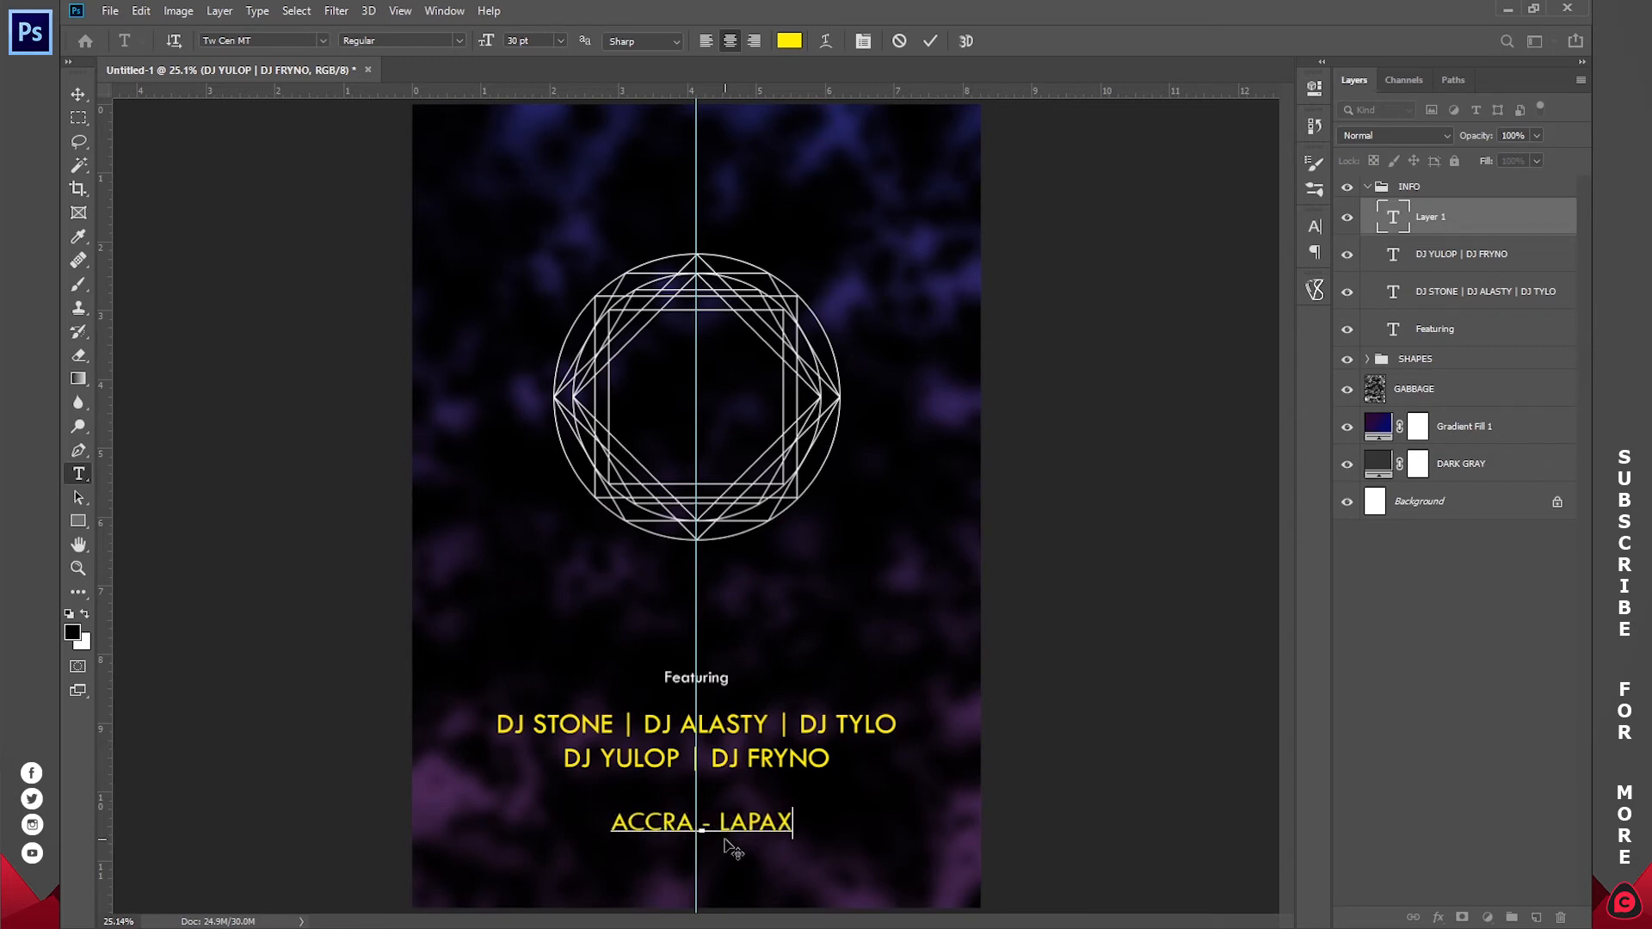
pyautogui.write(' JU NCTION')
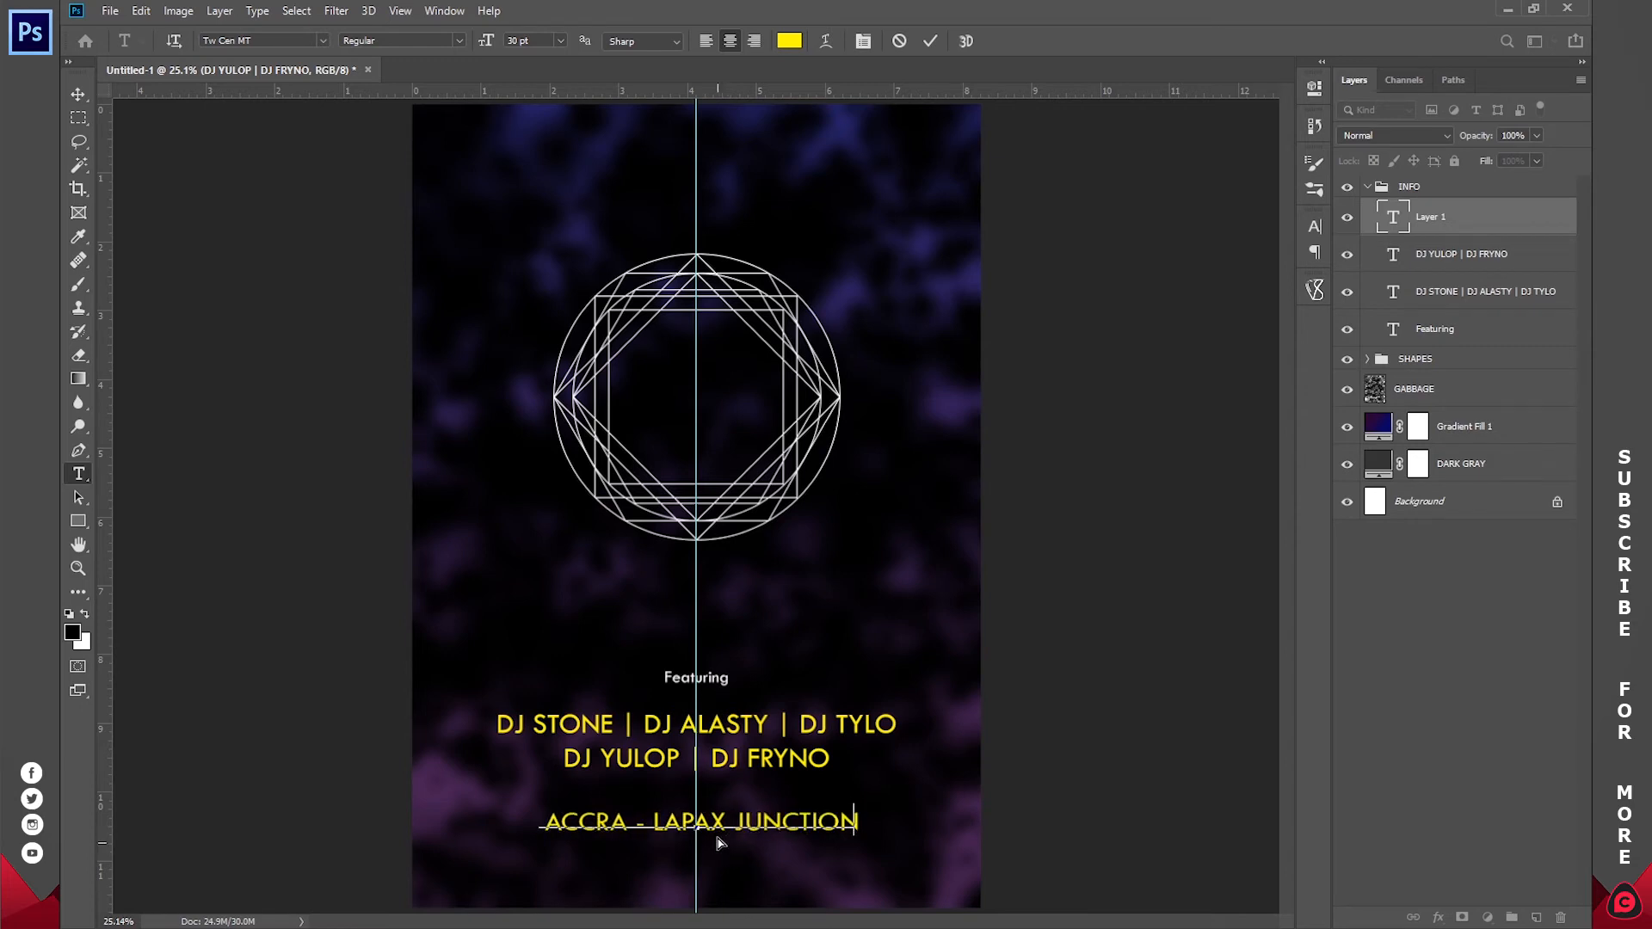
# - Recolour the "ACCRA - LAPAX JUNCTION" text white and set its font size to 18 pt
pyautogui.hotkey('ctrl', 'a')
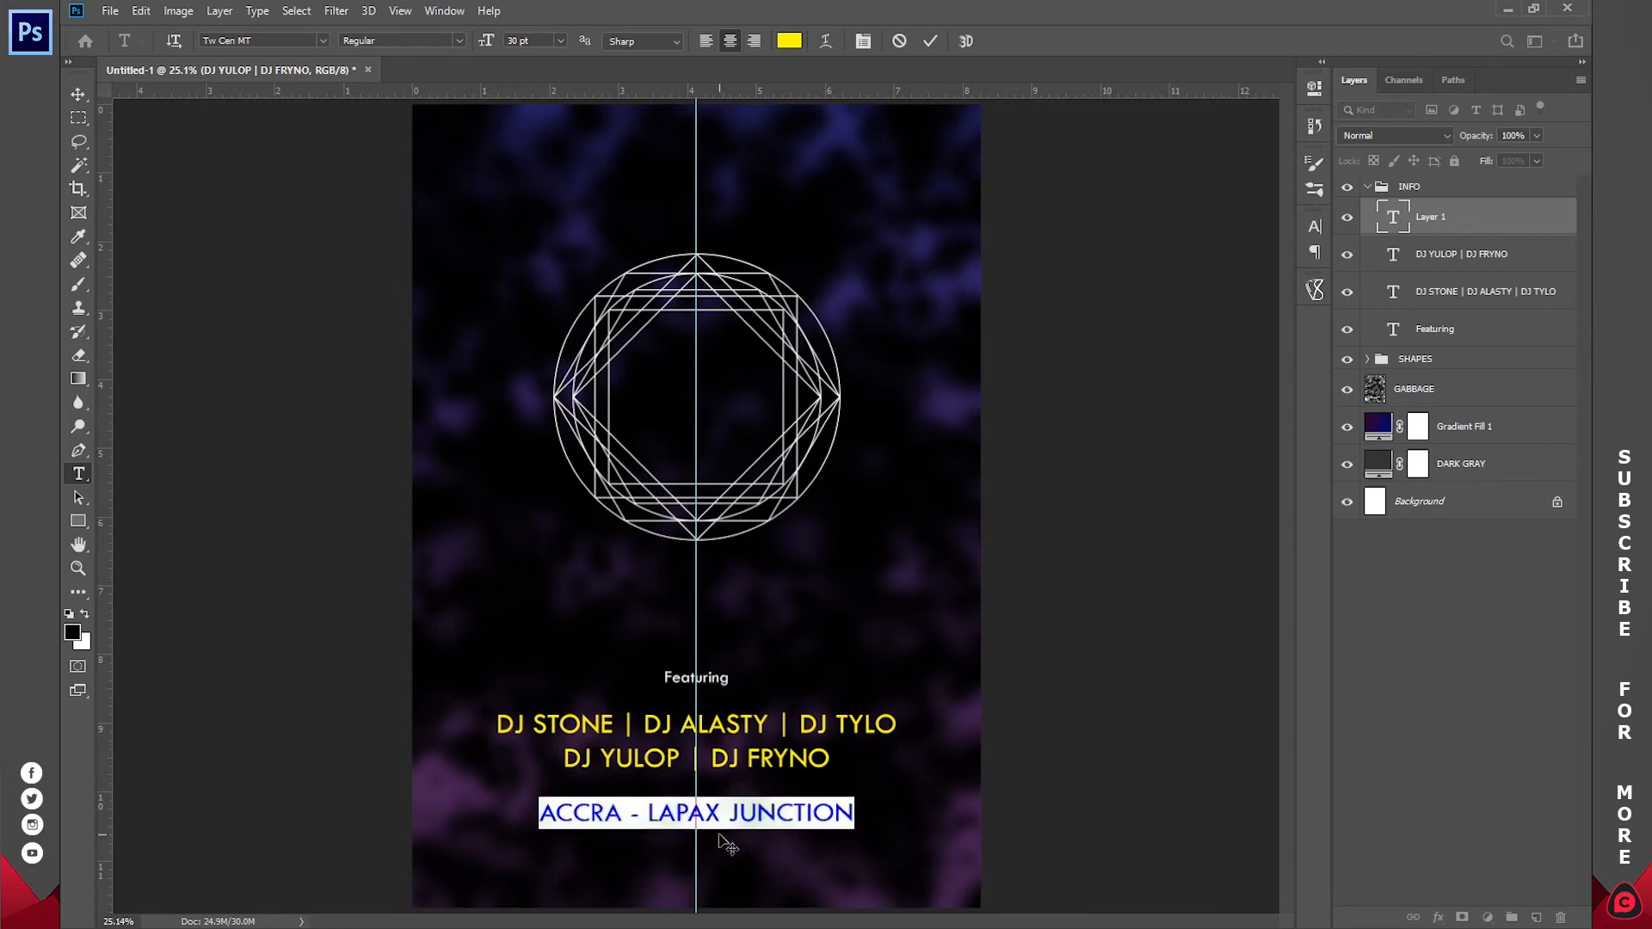
pyautogui.click(789, 43)
pyautogui.click(1103, 109)
pyautogui.click(1506, 71)
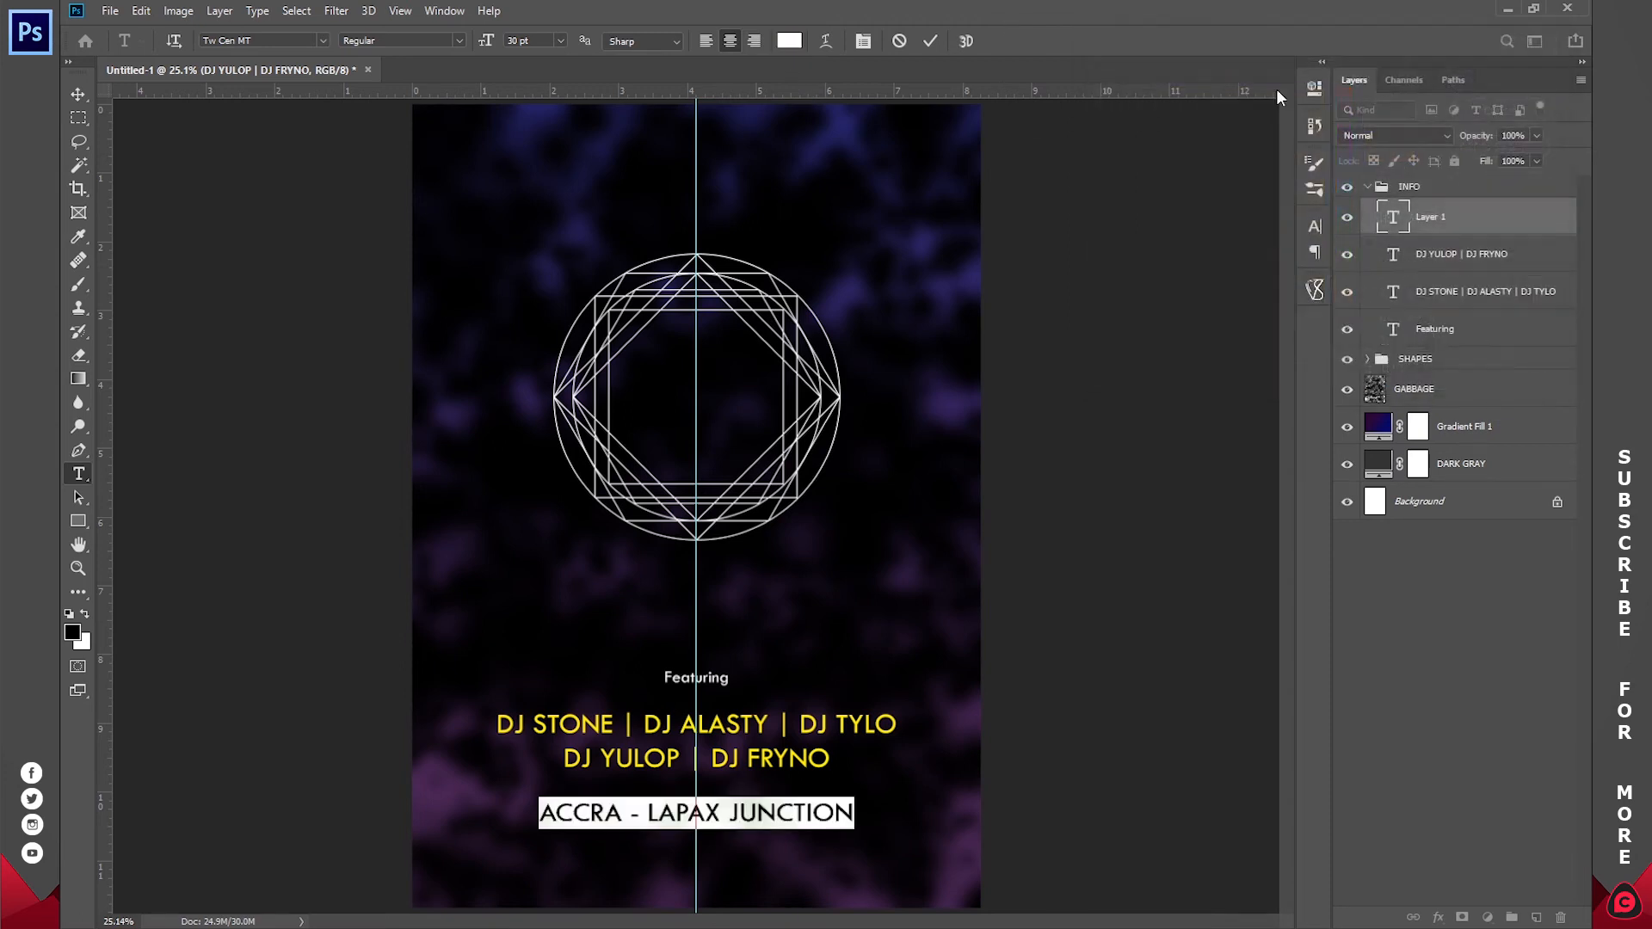
pyautogui.click(561, 38)
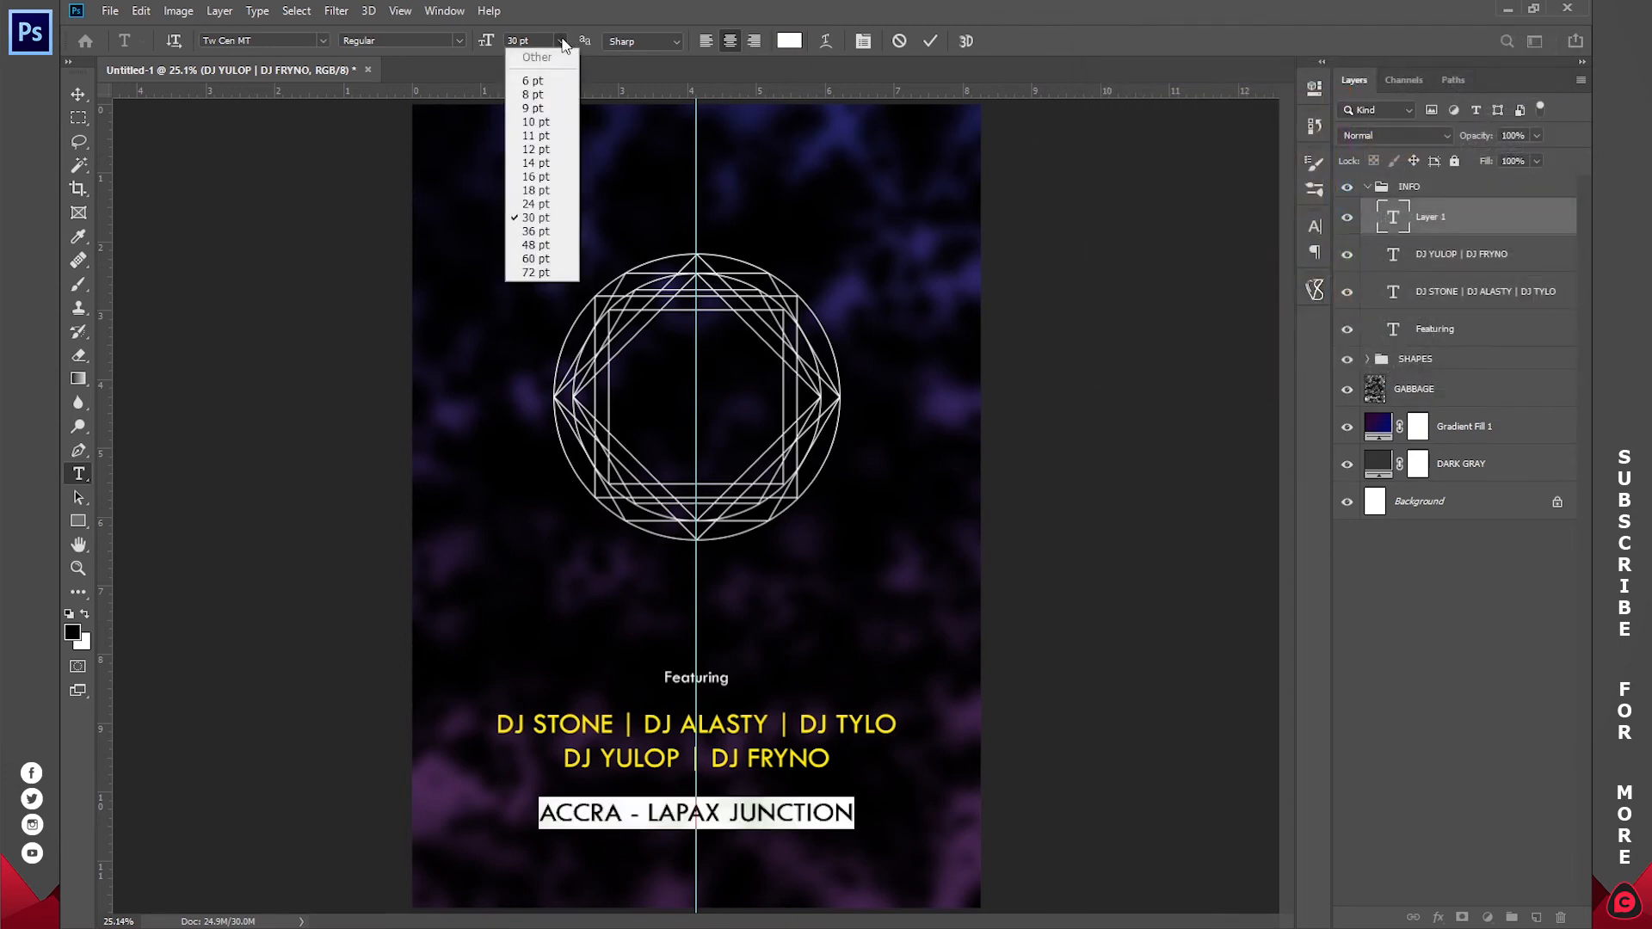
pyautogui.click(543, 203)
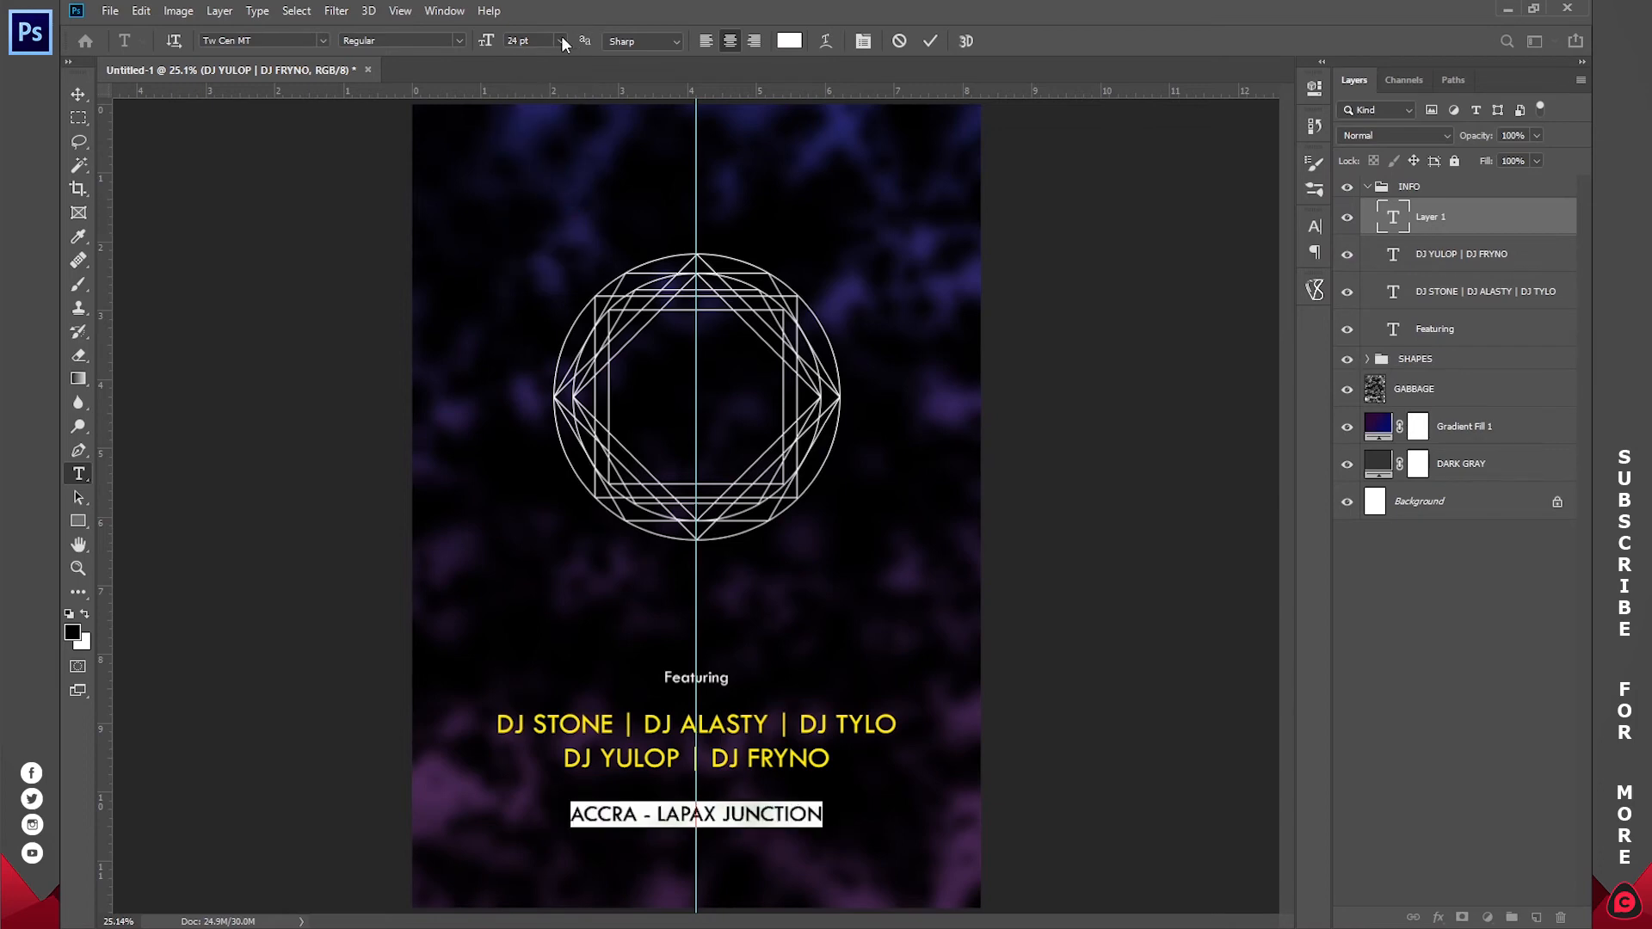
pyautogui.click(561, 38)
pyautogui.click(552, 190)
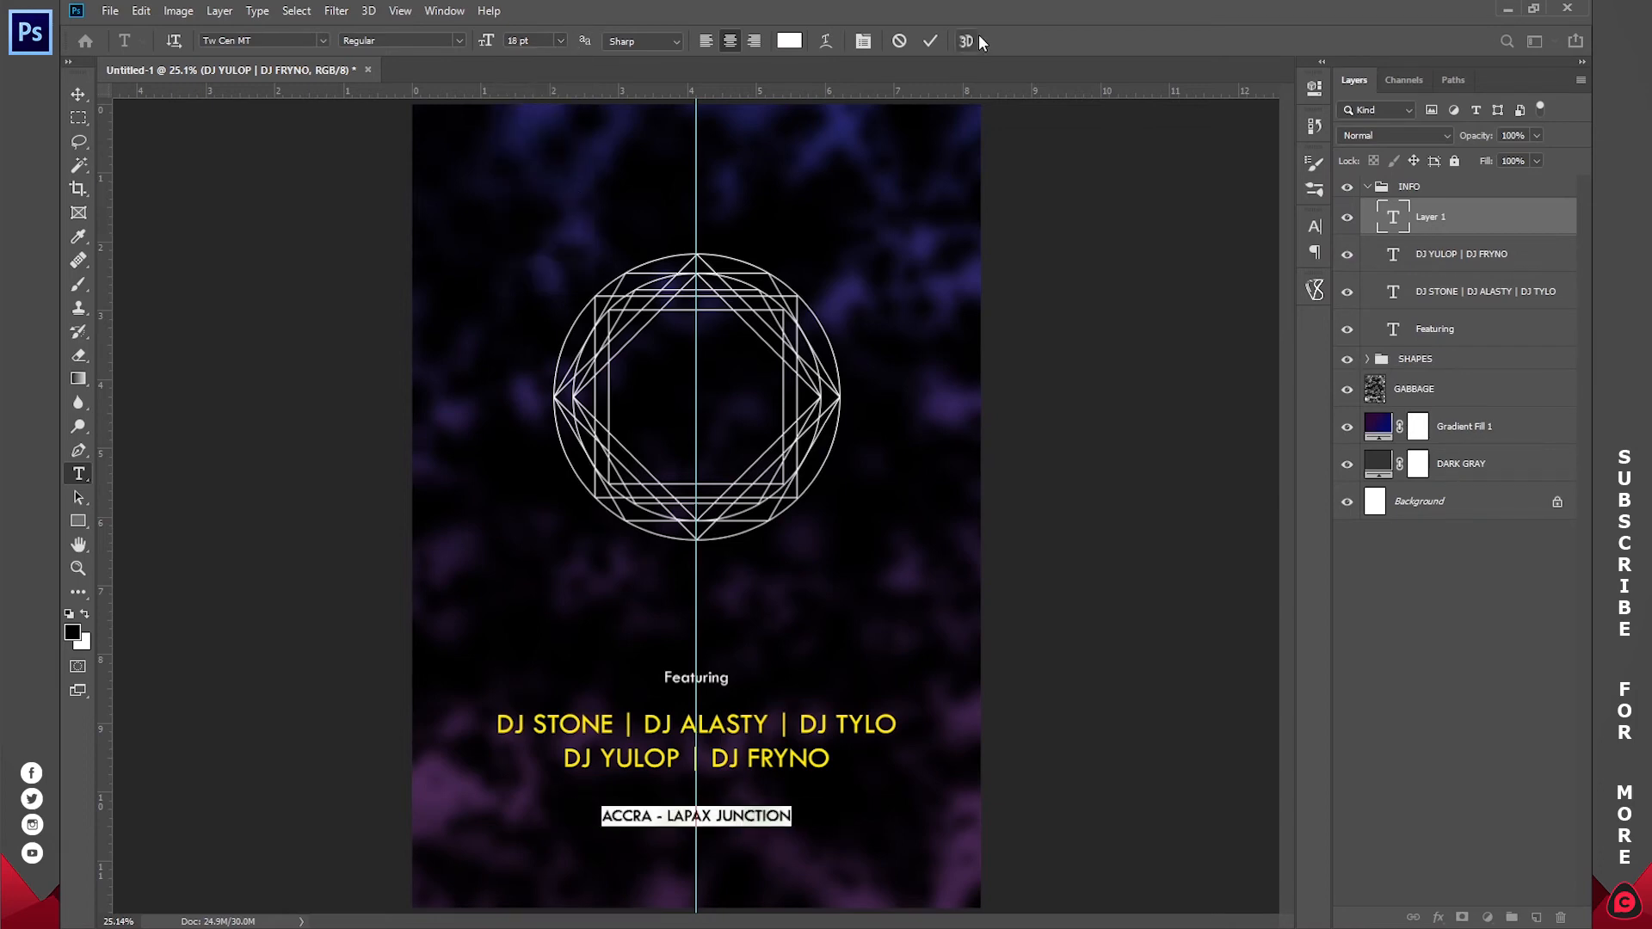
pyautogui.click(930, 41)
# - Apply the All Caps character style to the "Featuring" text
pyautogui.doubleClick(698, 677)
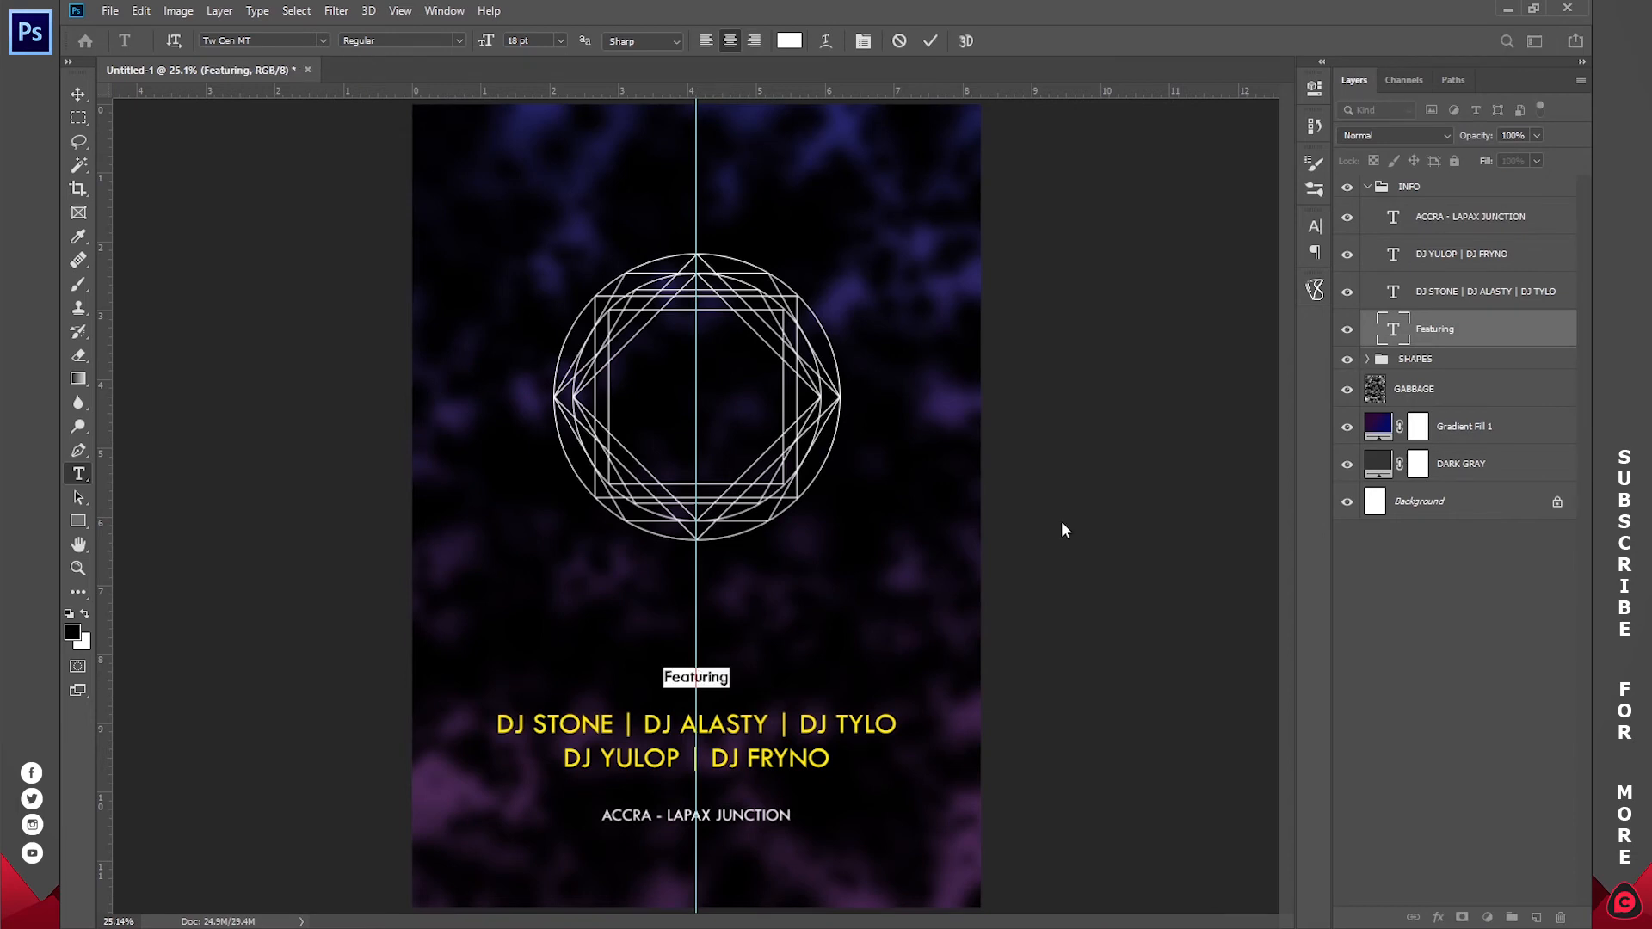
pyautogui.click(444, 11)
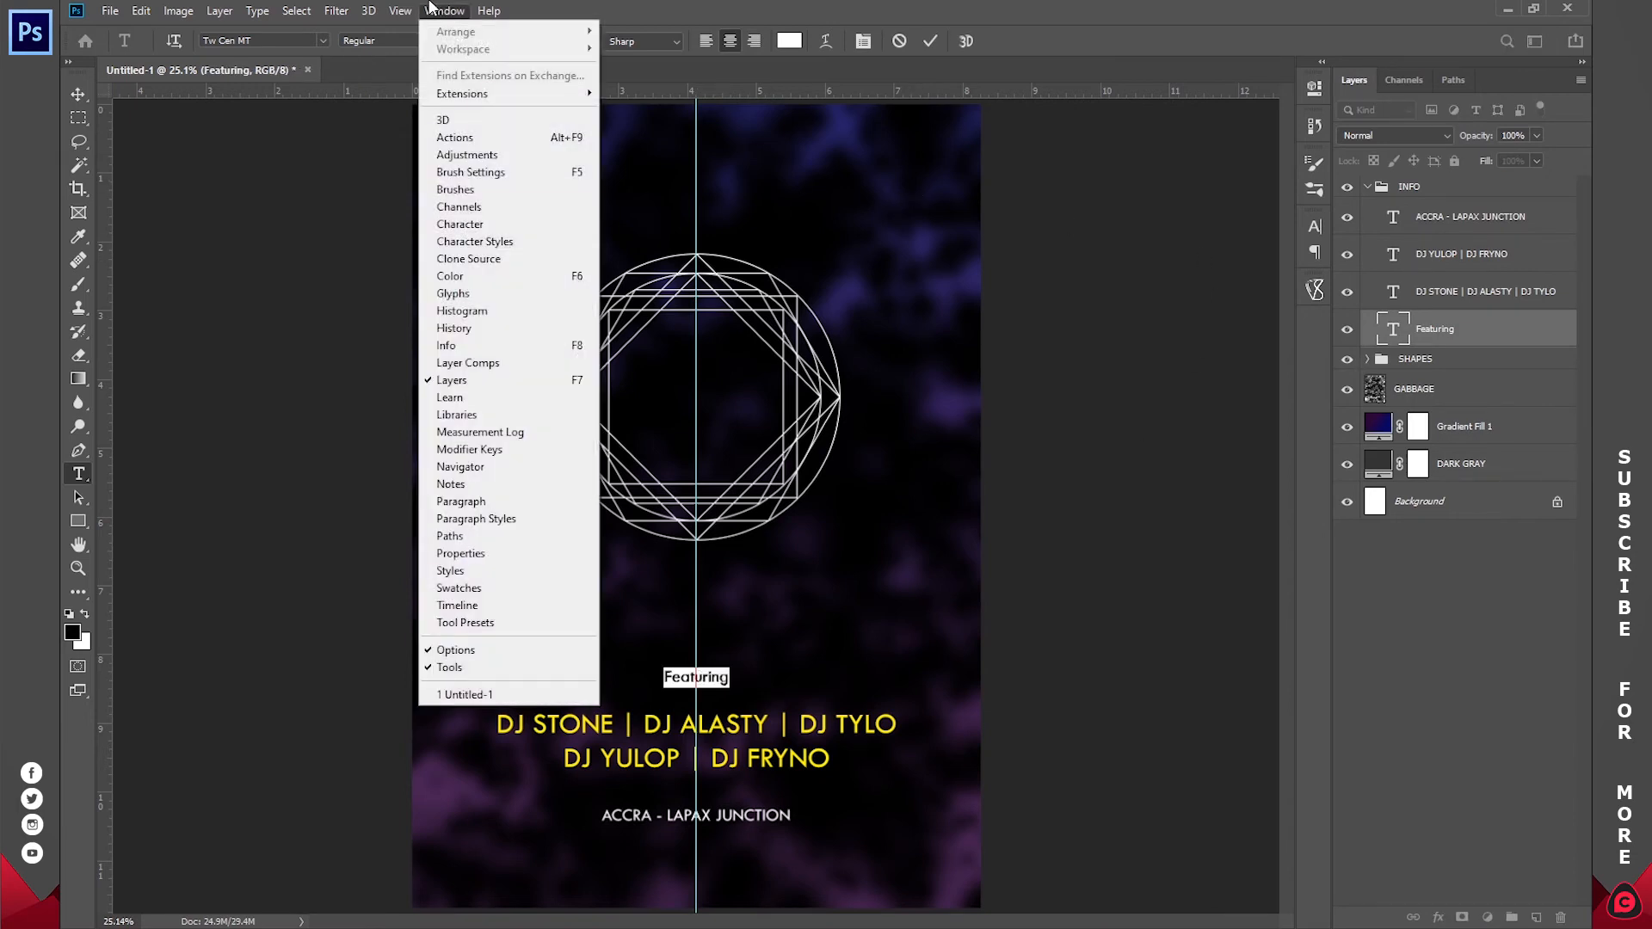
pyautogui.click(469, 225)
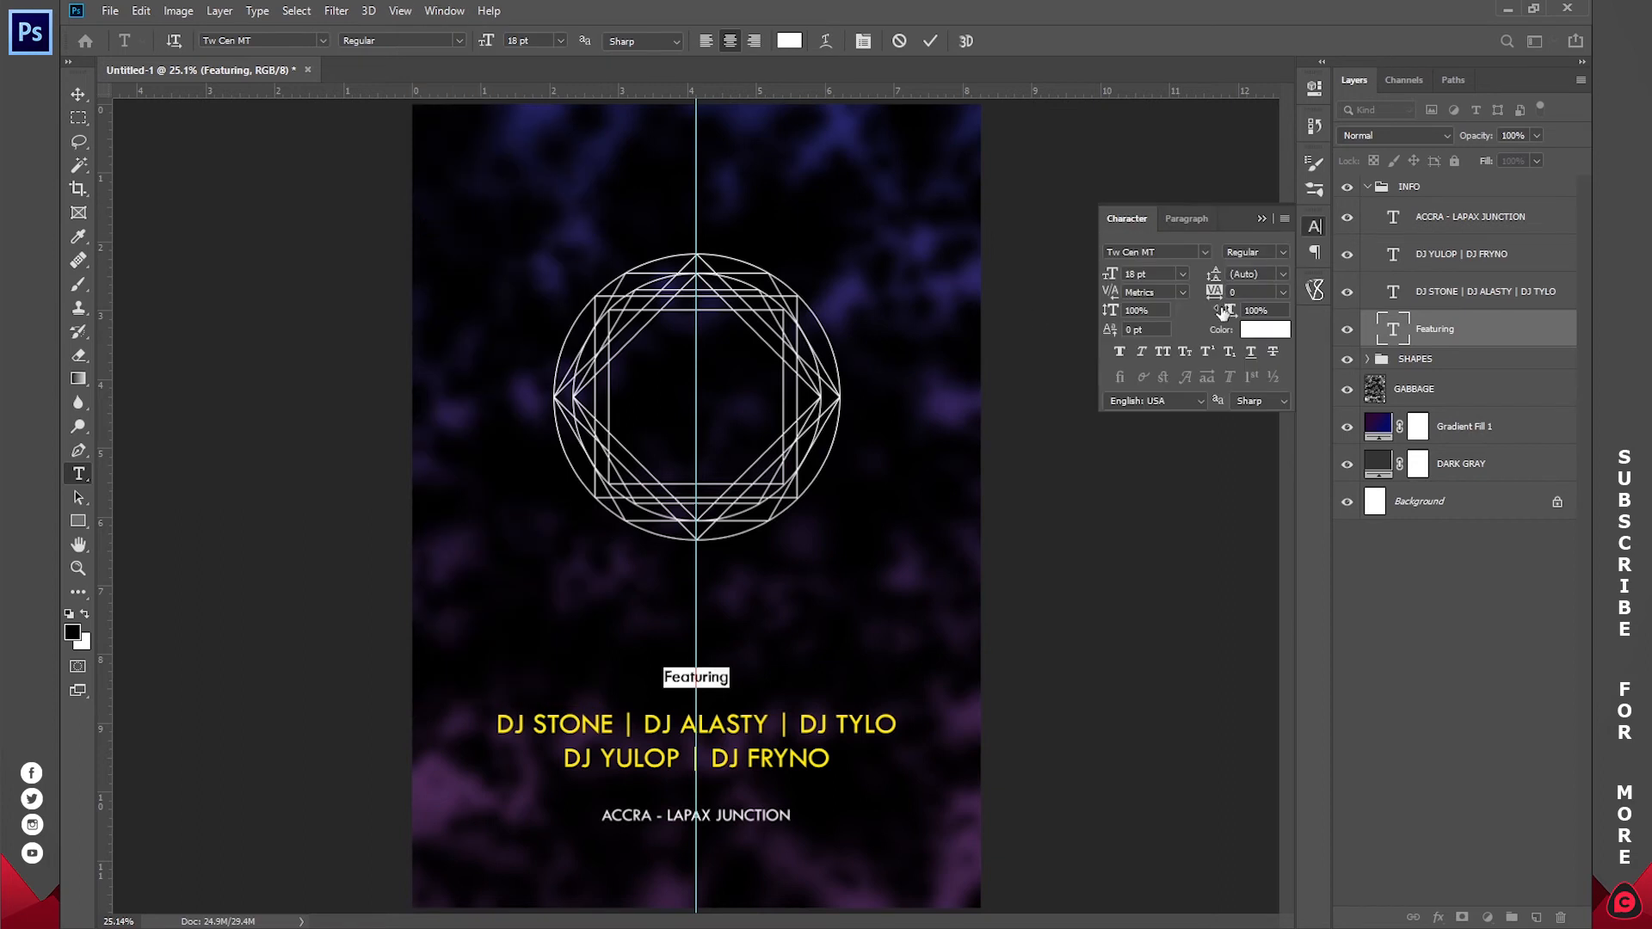
pyautogui.click(1162, 353)
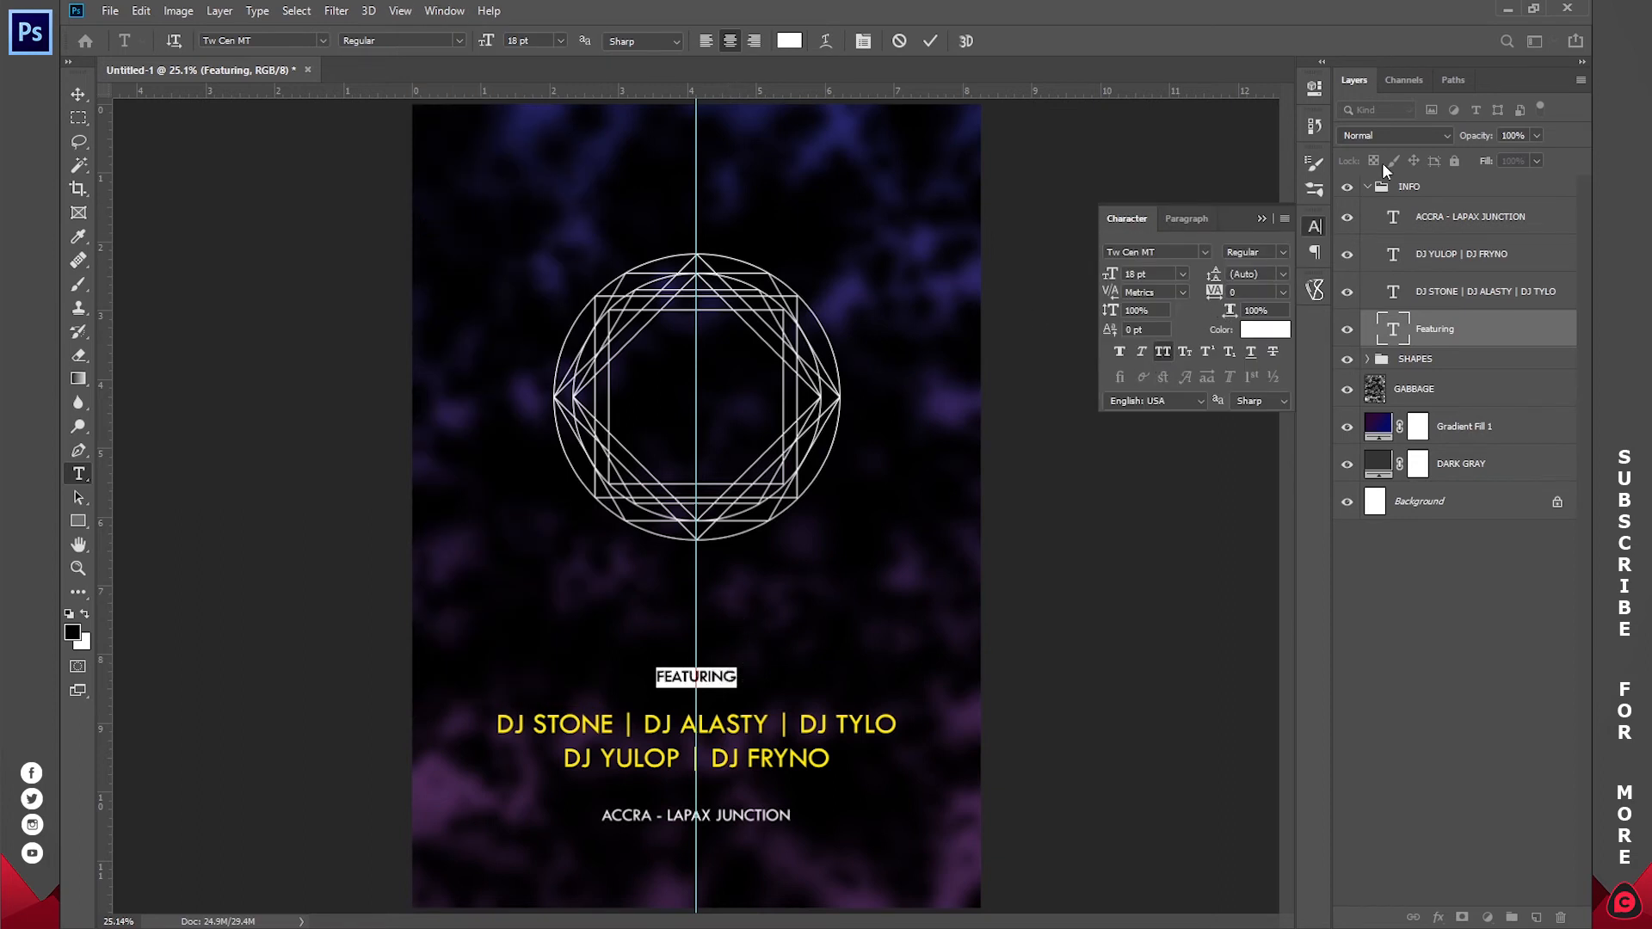
pyautogui.click(1314, 227)
pyautogui.click(930, 41)
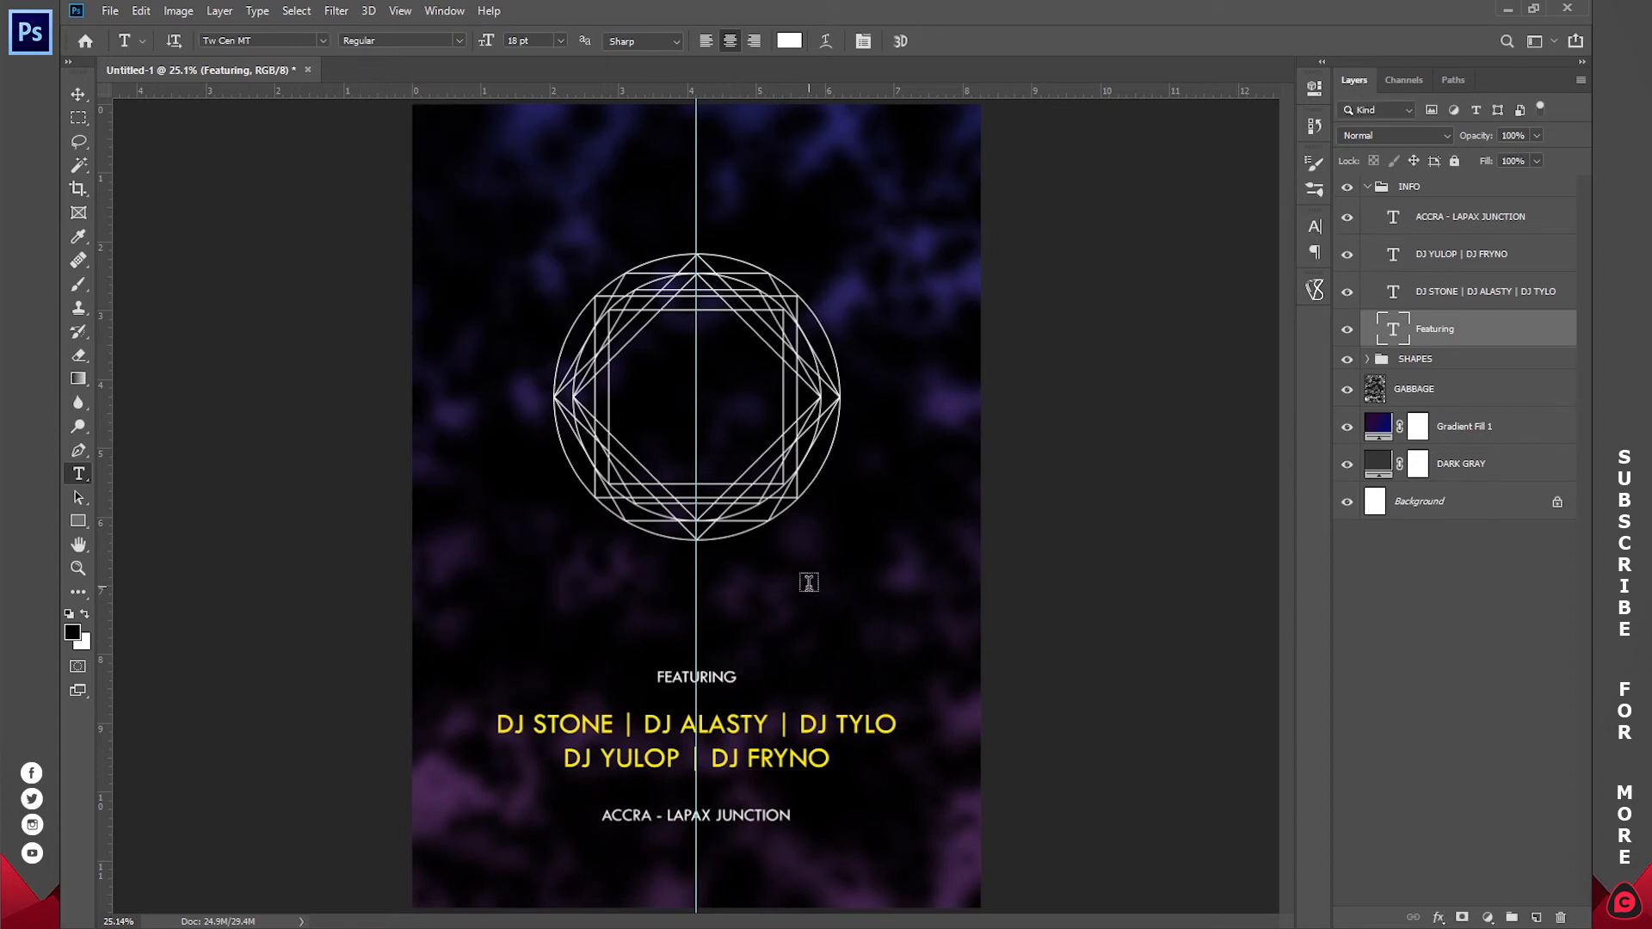
# - Draw an unfilled rectangle with a white 5 px stroke framing the "ACCRA - LAPAX JUNCTION" text
pyautogui.click(71, 521)
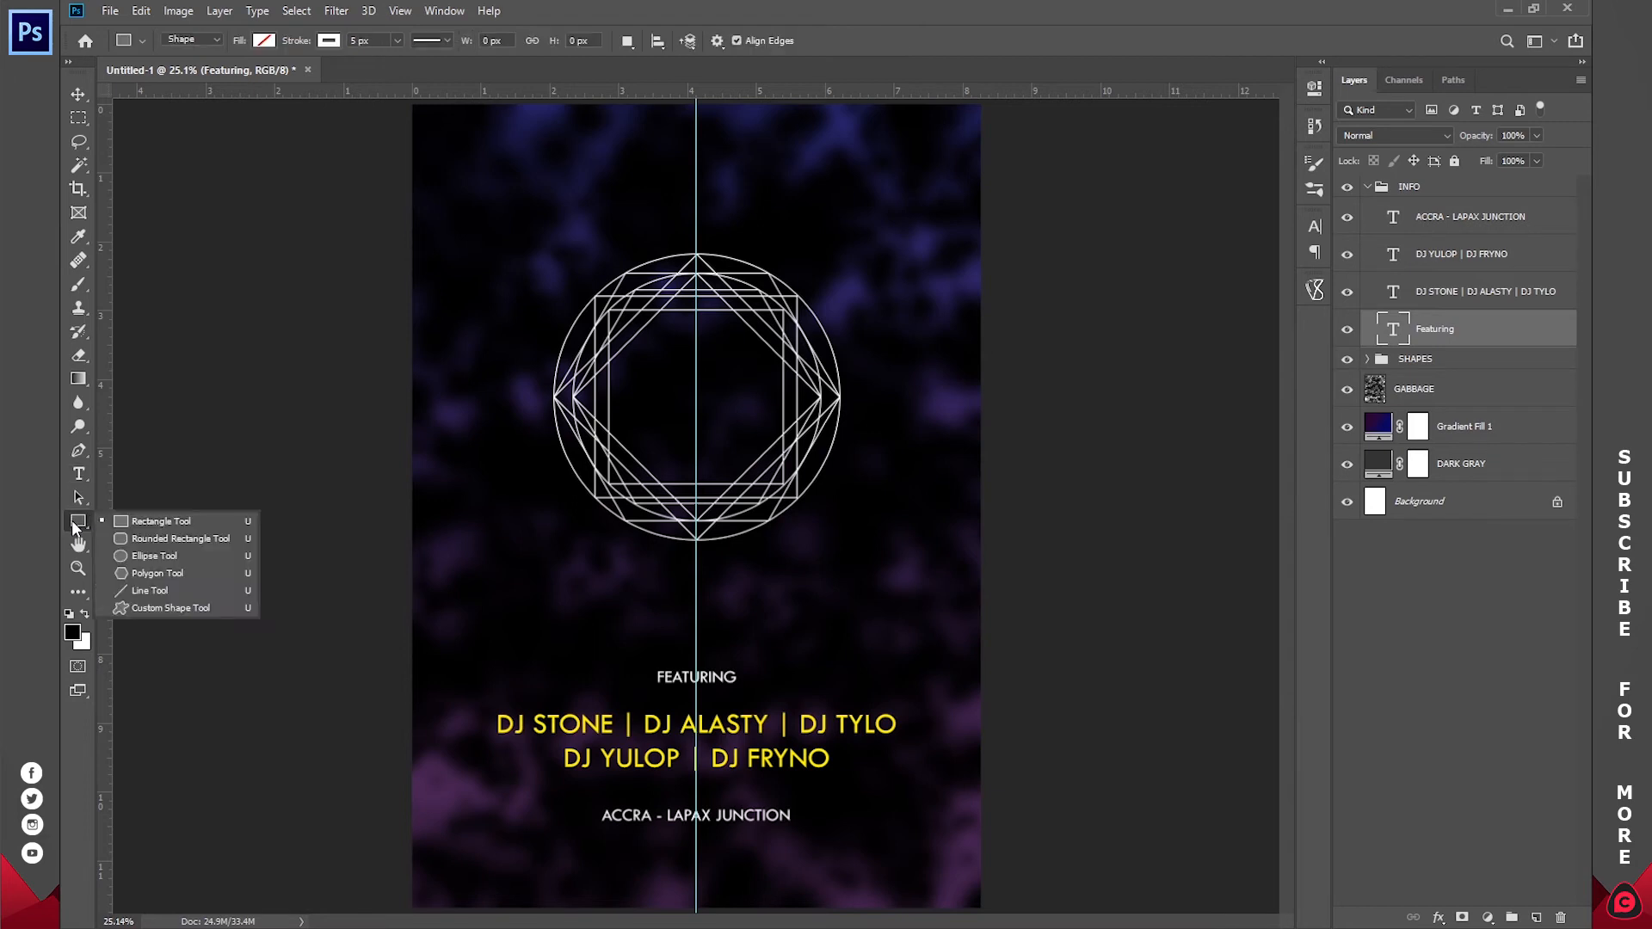
pyautogui.click(173, 521)
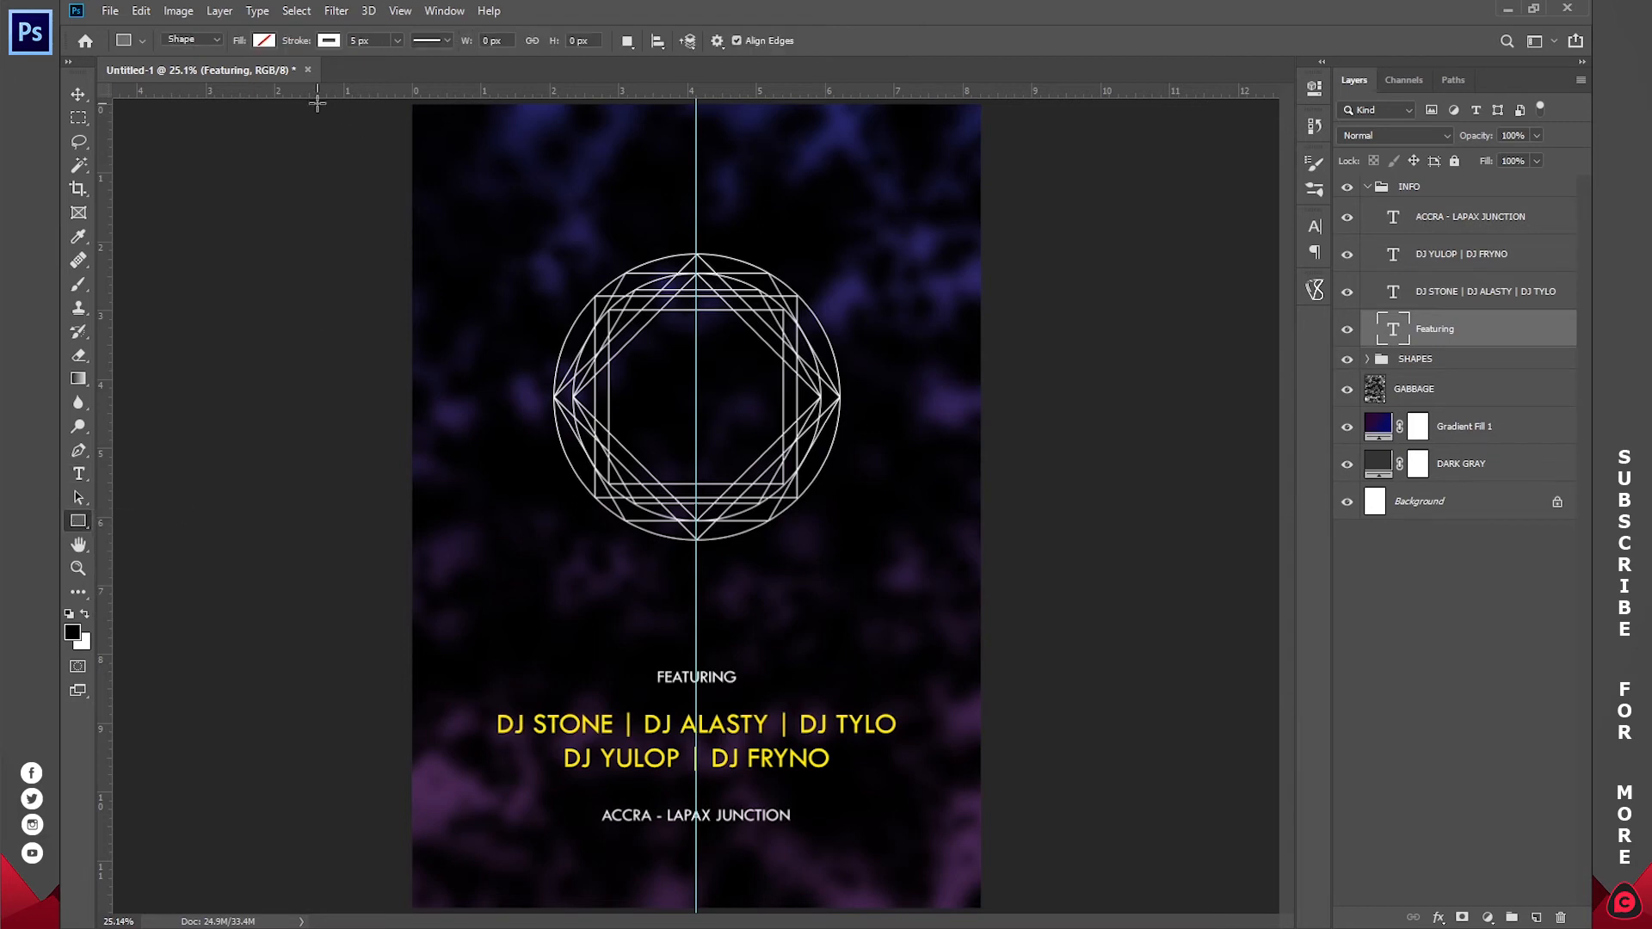
pyautogui.moveTo(589, 800); pyautogui.dragTo(765, 833)
pyautogui.press('z')
pyautogui.moveTo(799, 810); pyautogui.dragTo(851, 637)
pyautogui.click(690, 39)
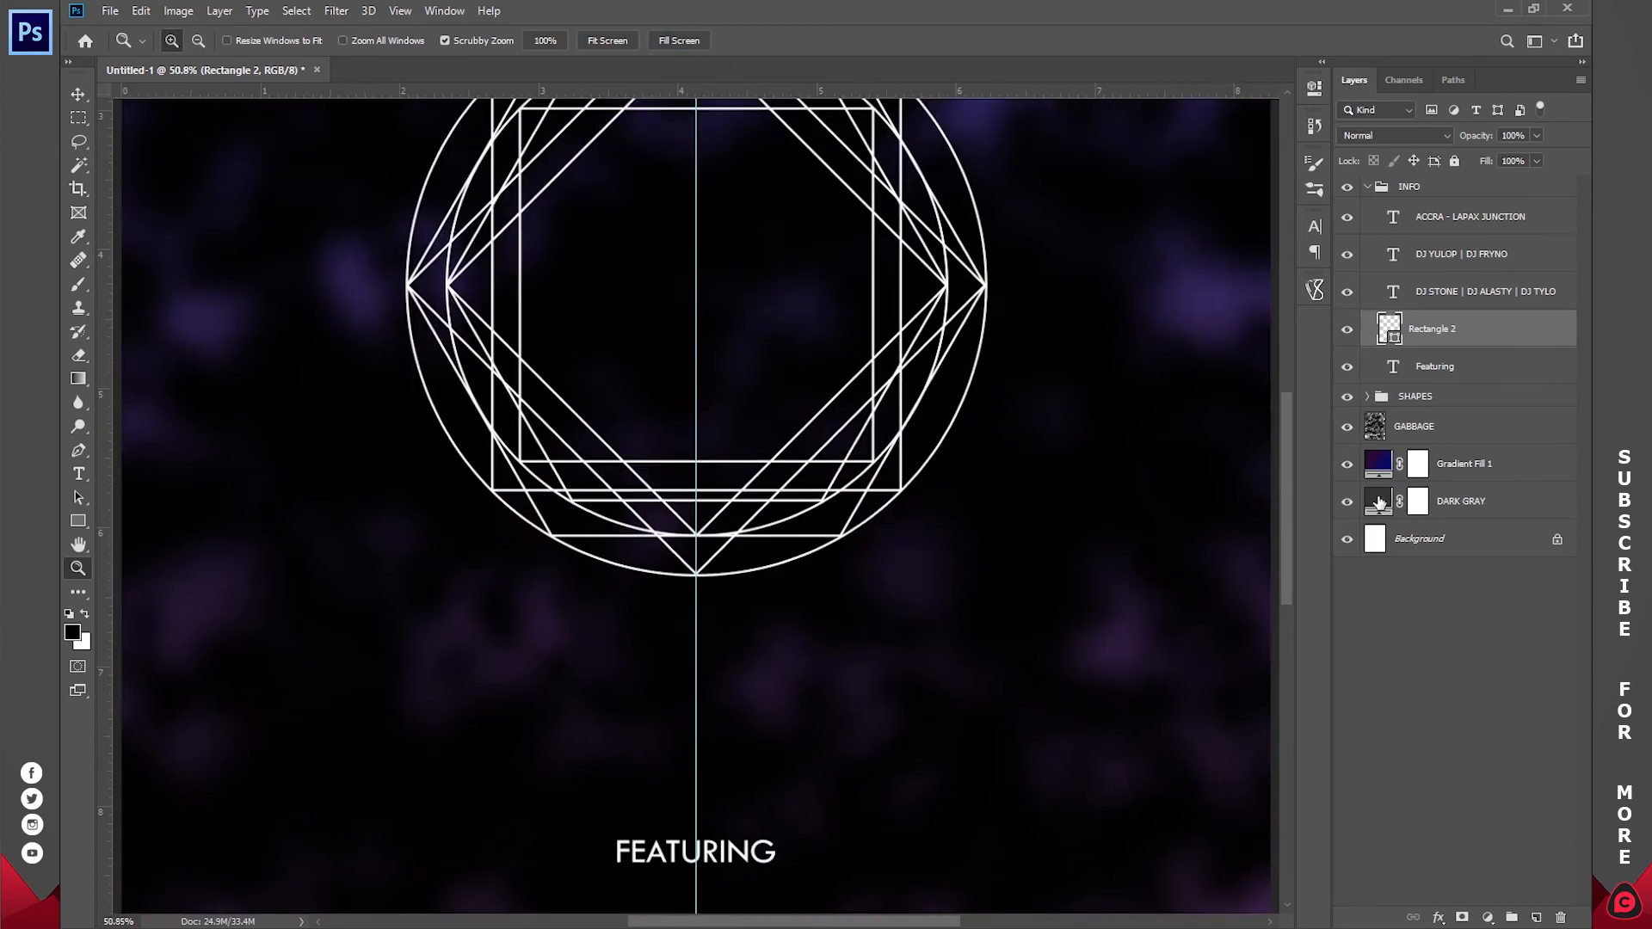
pyautogui.moveTo(1289, 509); pyautogui.dragTo(1291, 661)
# - Group the frame rectangle with the "ACCRA - LAPAX JUNCTION" text layer and name the group LOCATION
pyautogui.press('t')
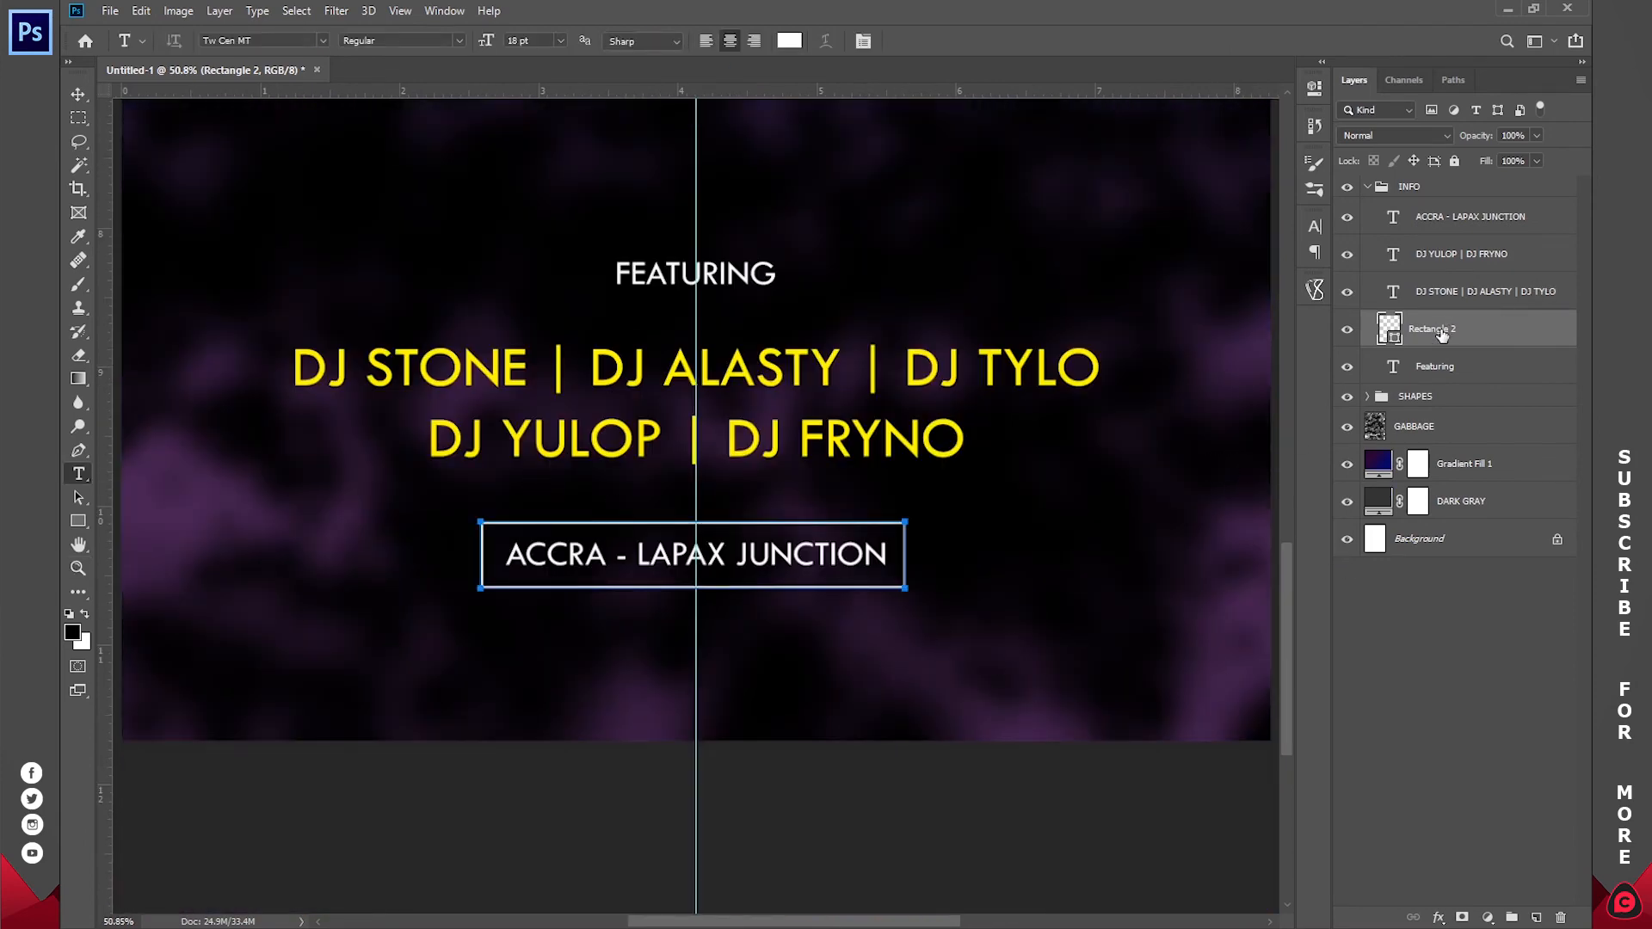
pyautogui.keyDown('ctrl'); pyautogui.click(1454, 224); pyautogui.keyUp('ctrl')
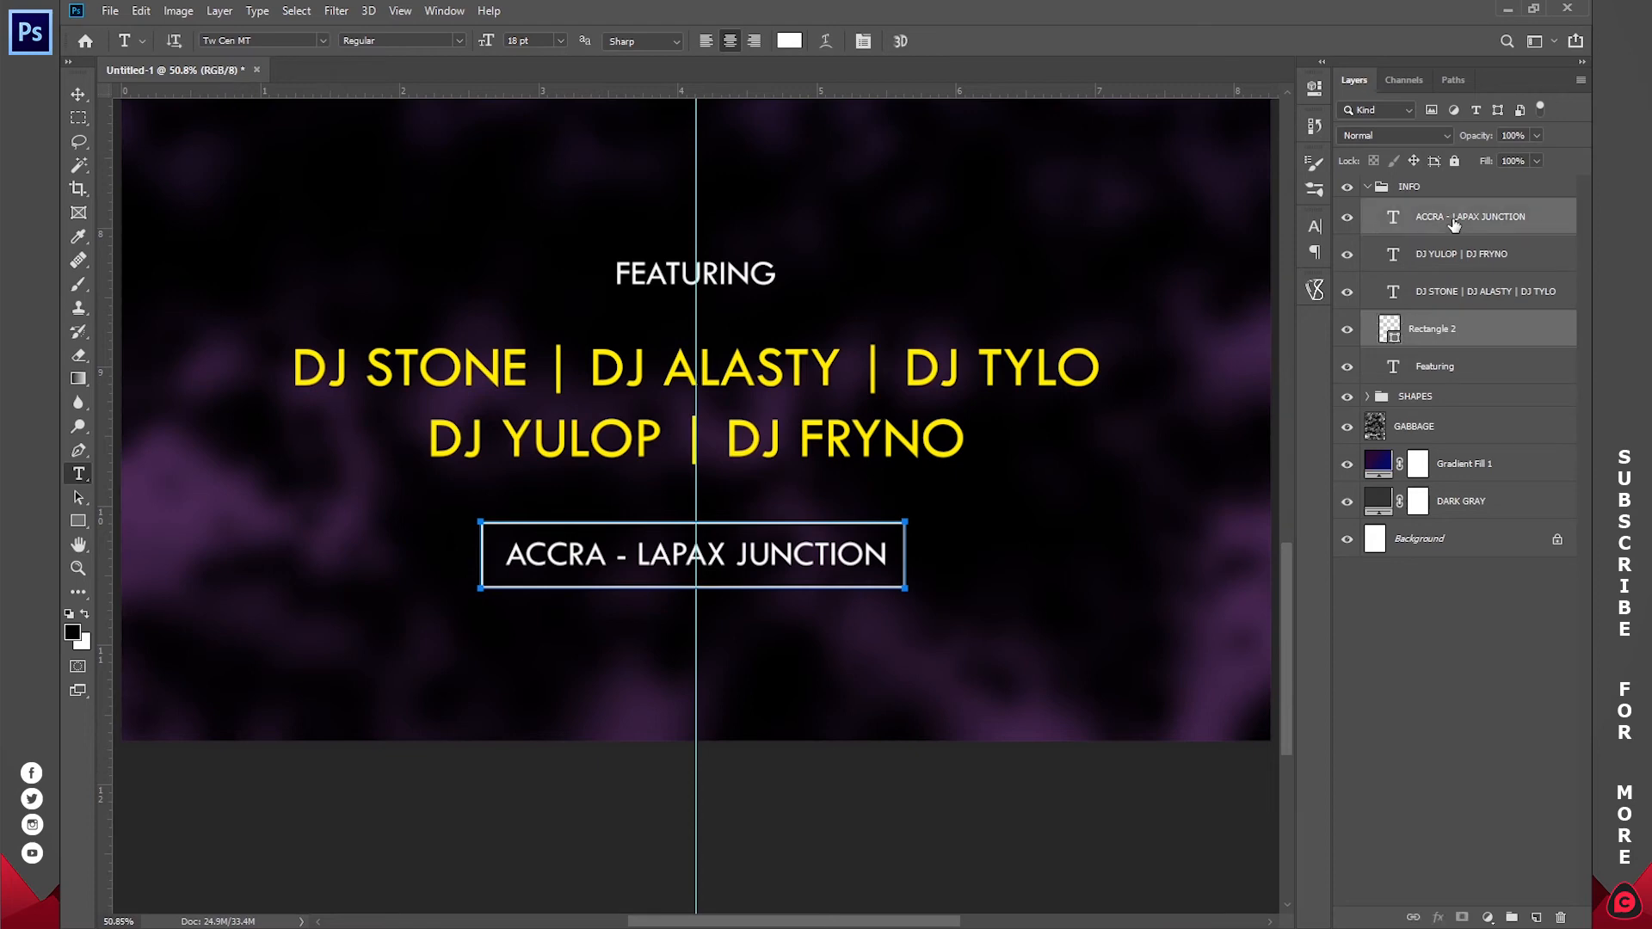
pyautogui.hotkey('ctrl', 'g')
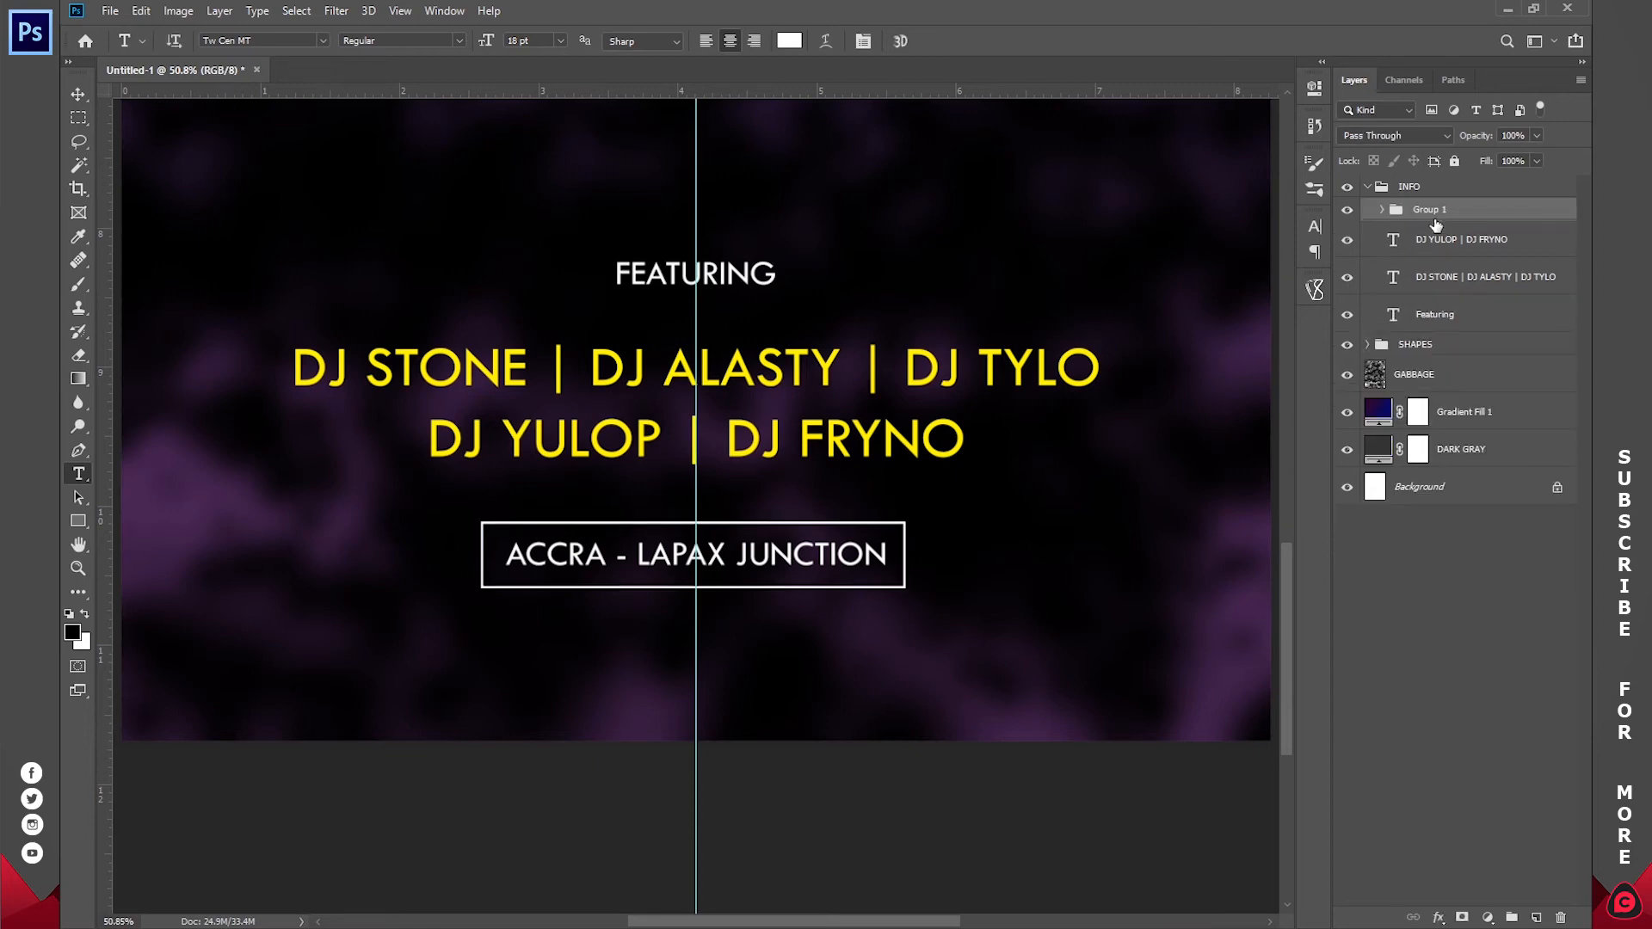
pyautogui.doubleClick(1431, 209)
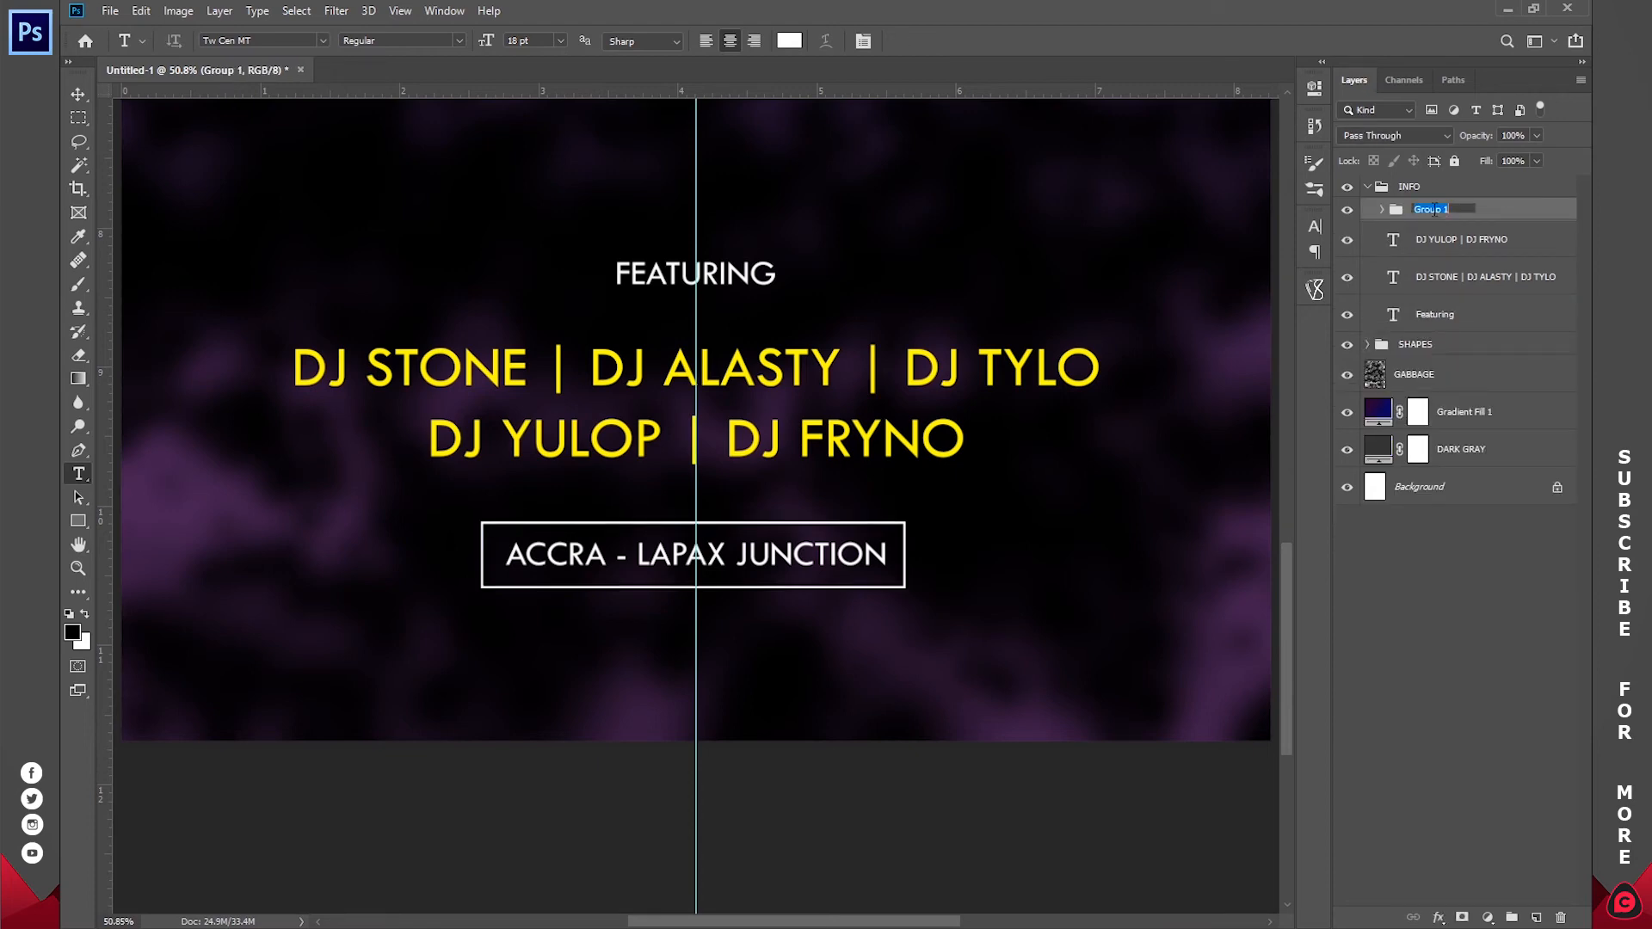
pyautogui.write('LOCATION')
pyautogui.press('Return')
# - Group both DJ line layers with the "Featuring" layer inside INFO and name the group DJs
pyautogui.click(1437, 245)
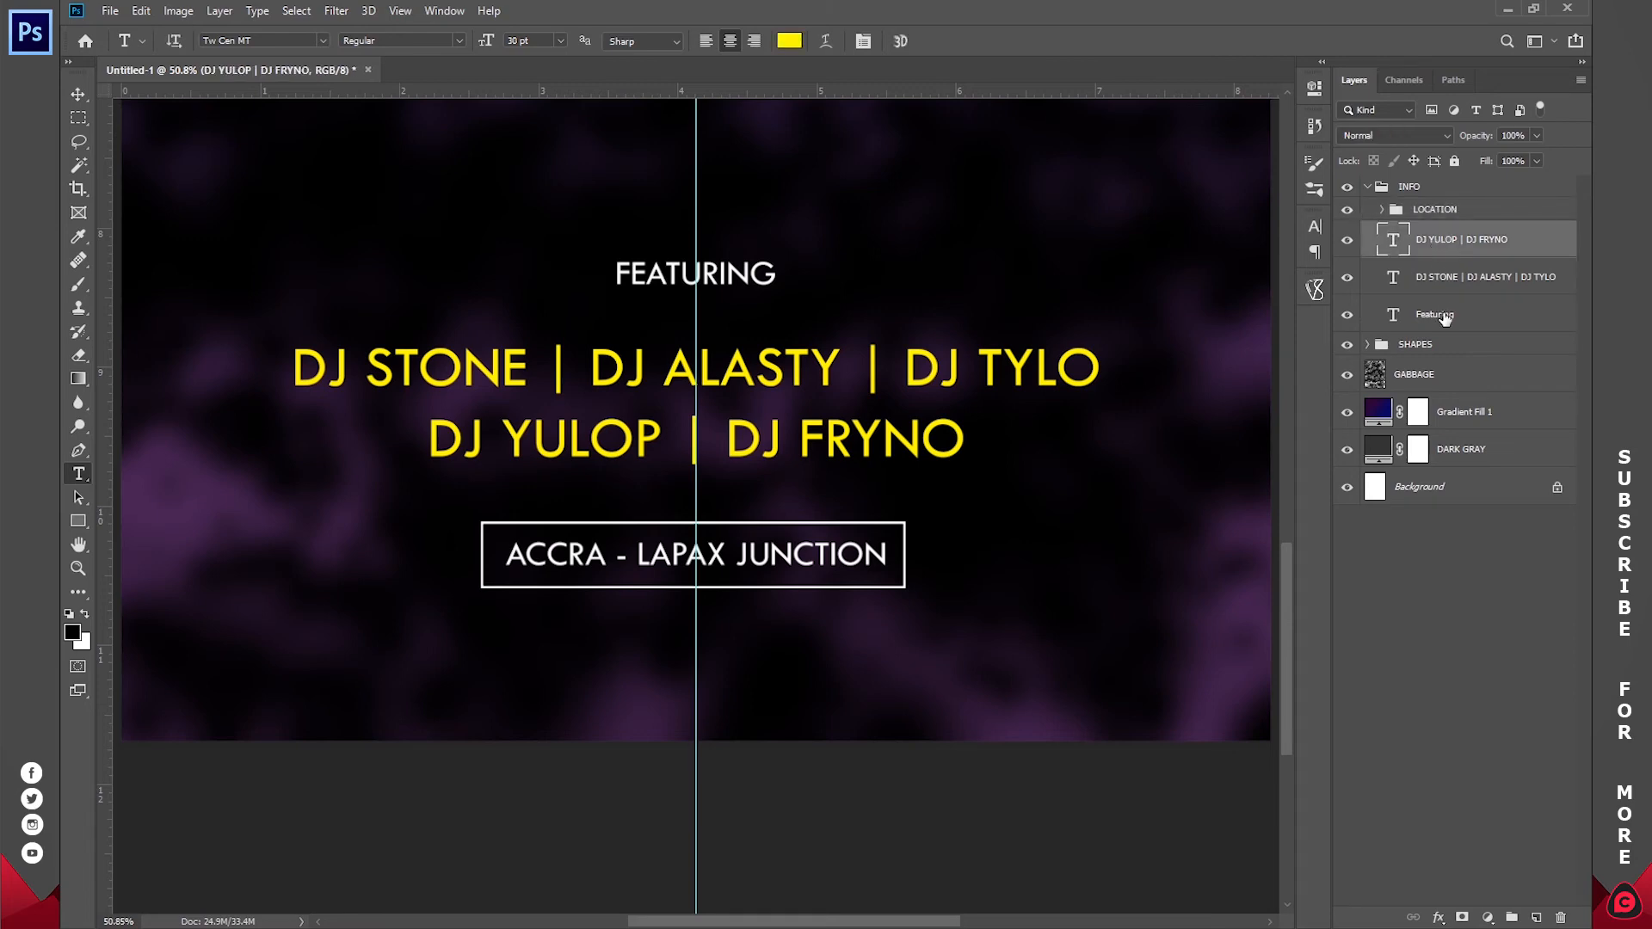
pyautogui.keyDown('shift'); pyautogui.click(1445, 317); pyautogui.keyUp('shift')
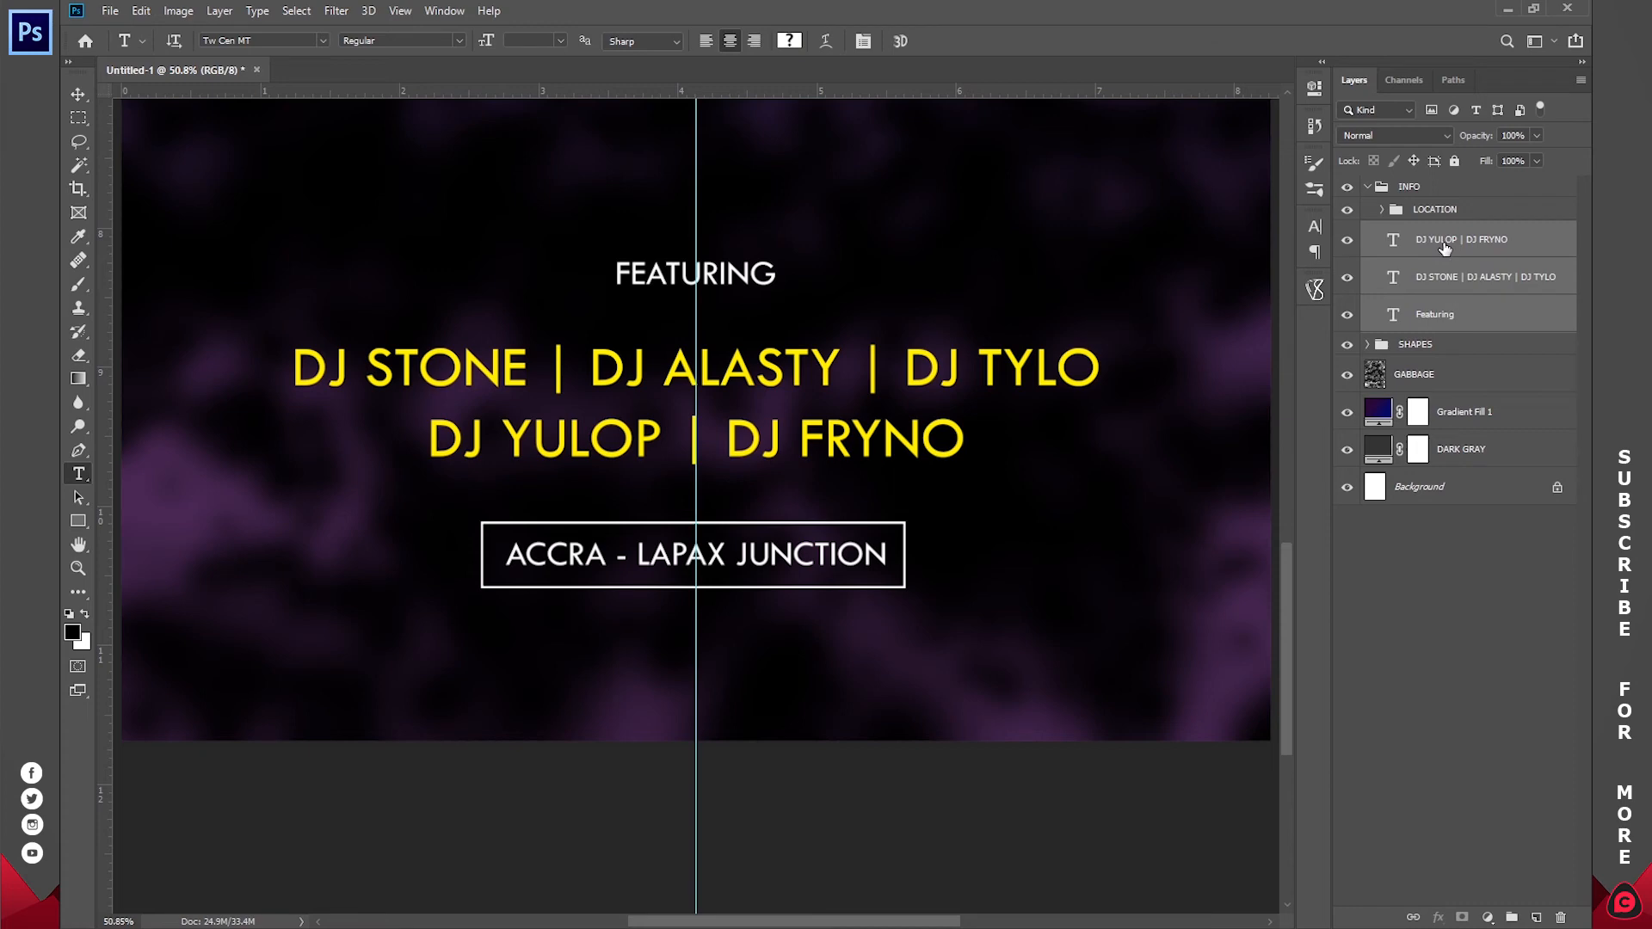
pyautogui.hotkey('ctrl', 'g')
pyautogui.doubleClick(1430, 231)
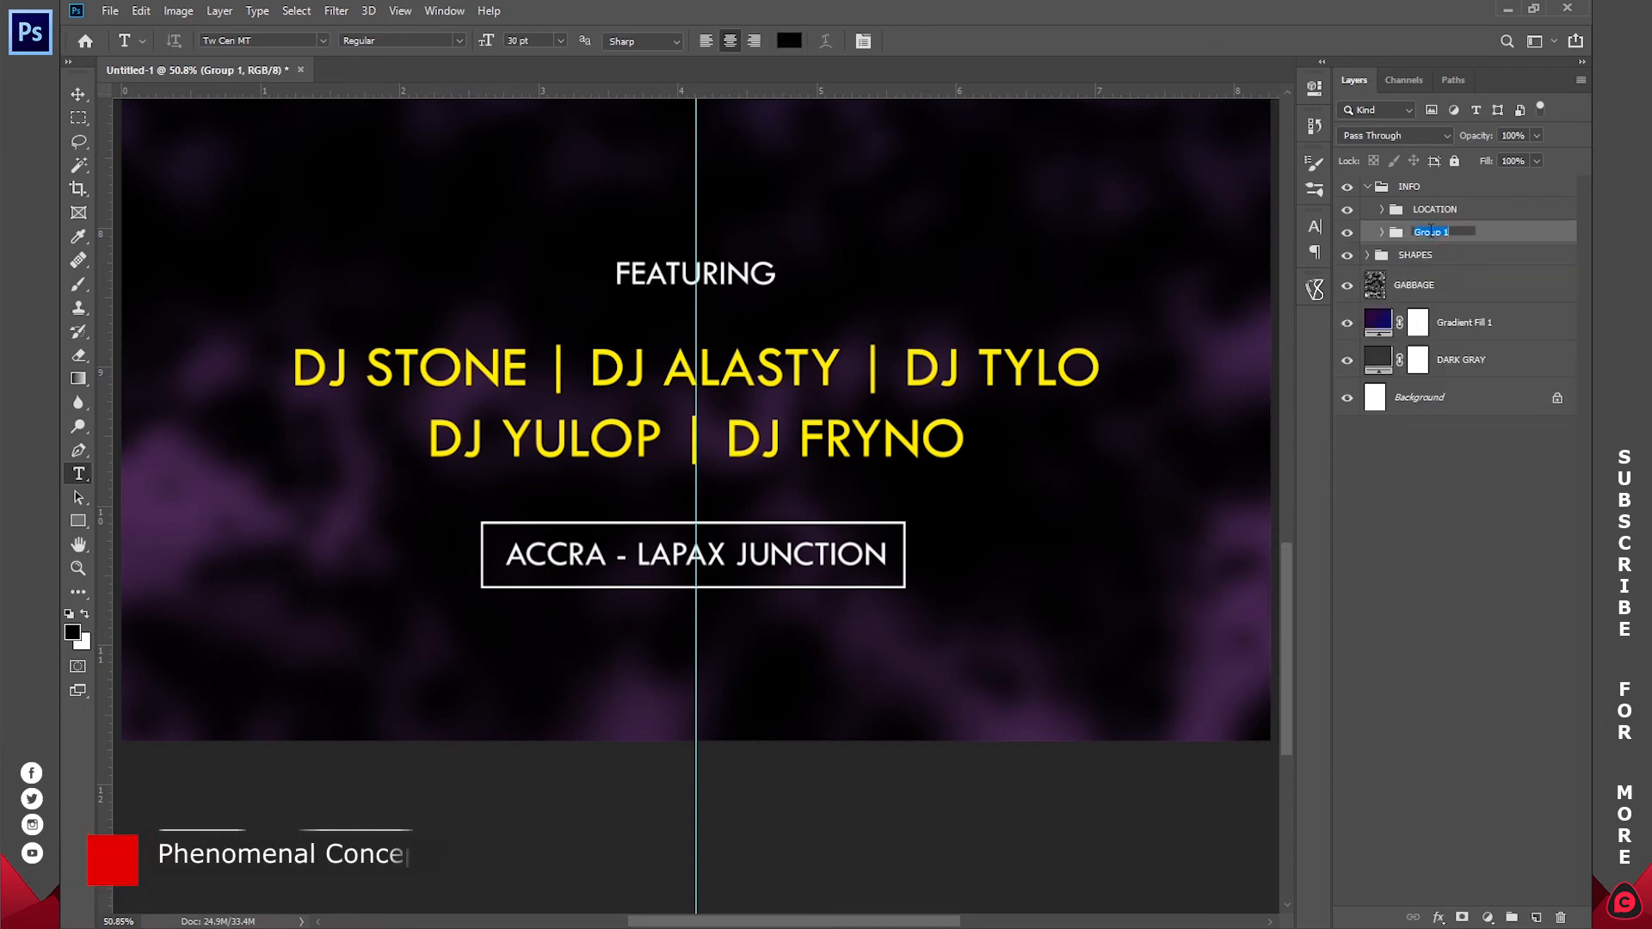
pyautogui.write('DJs')
pyautogui.press('Return')
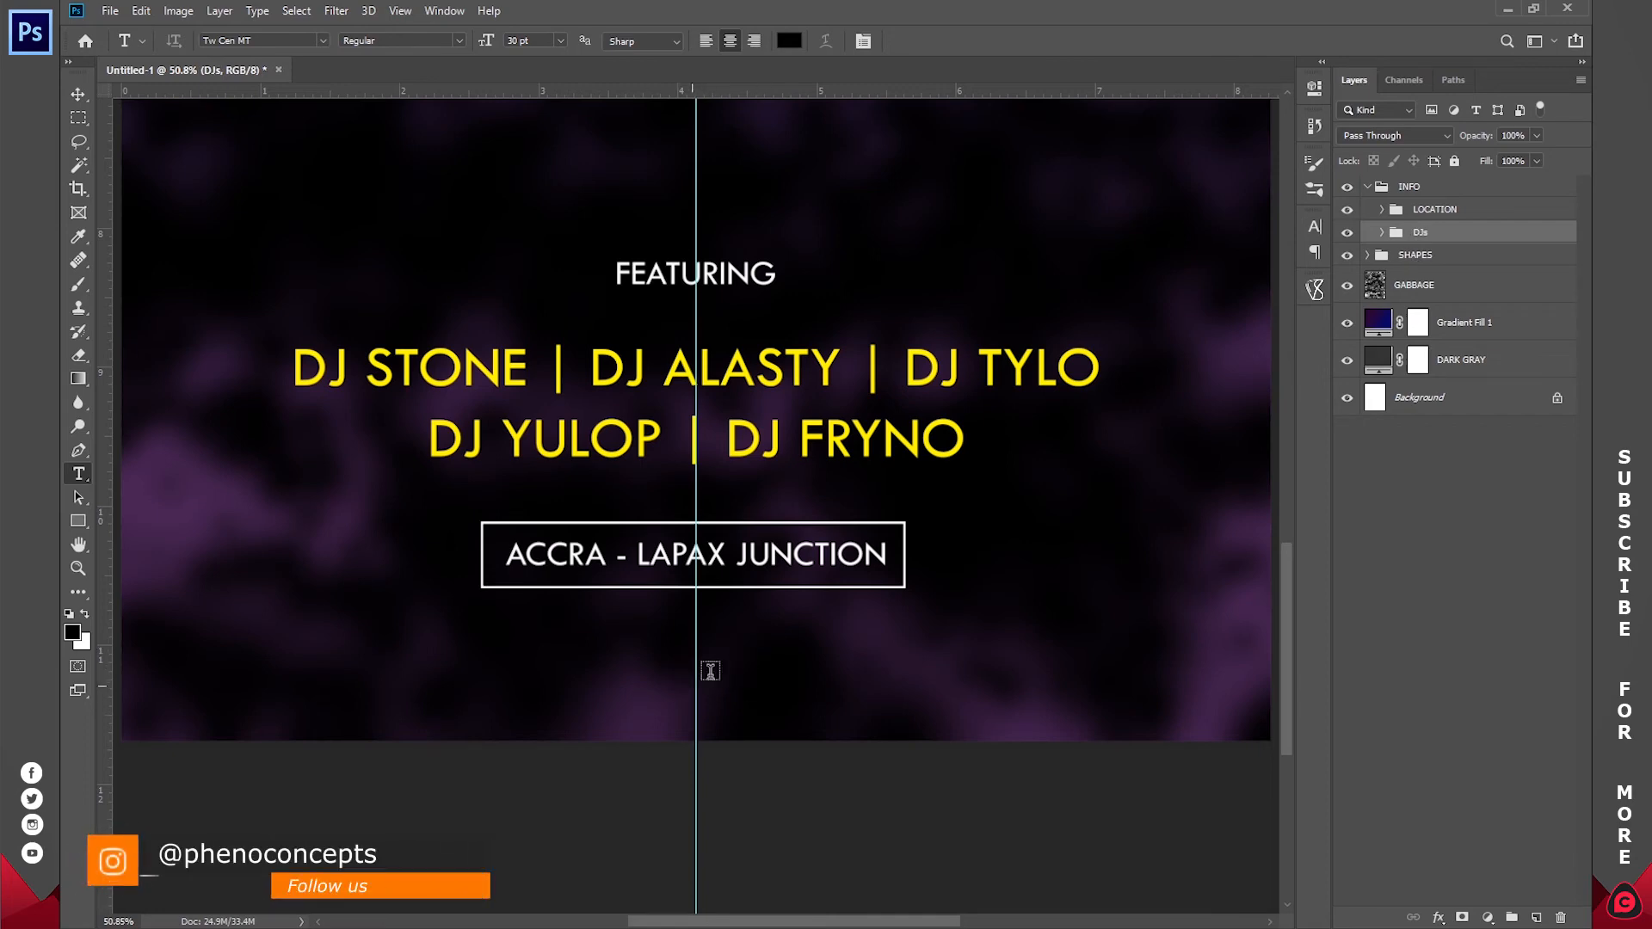
# - Set the font style of the "DJ YULOP | DJ FRYNO" line to Bold
pyautogui.press('z')
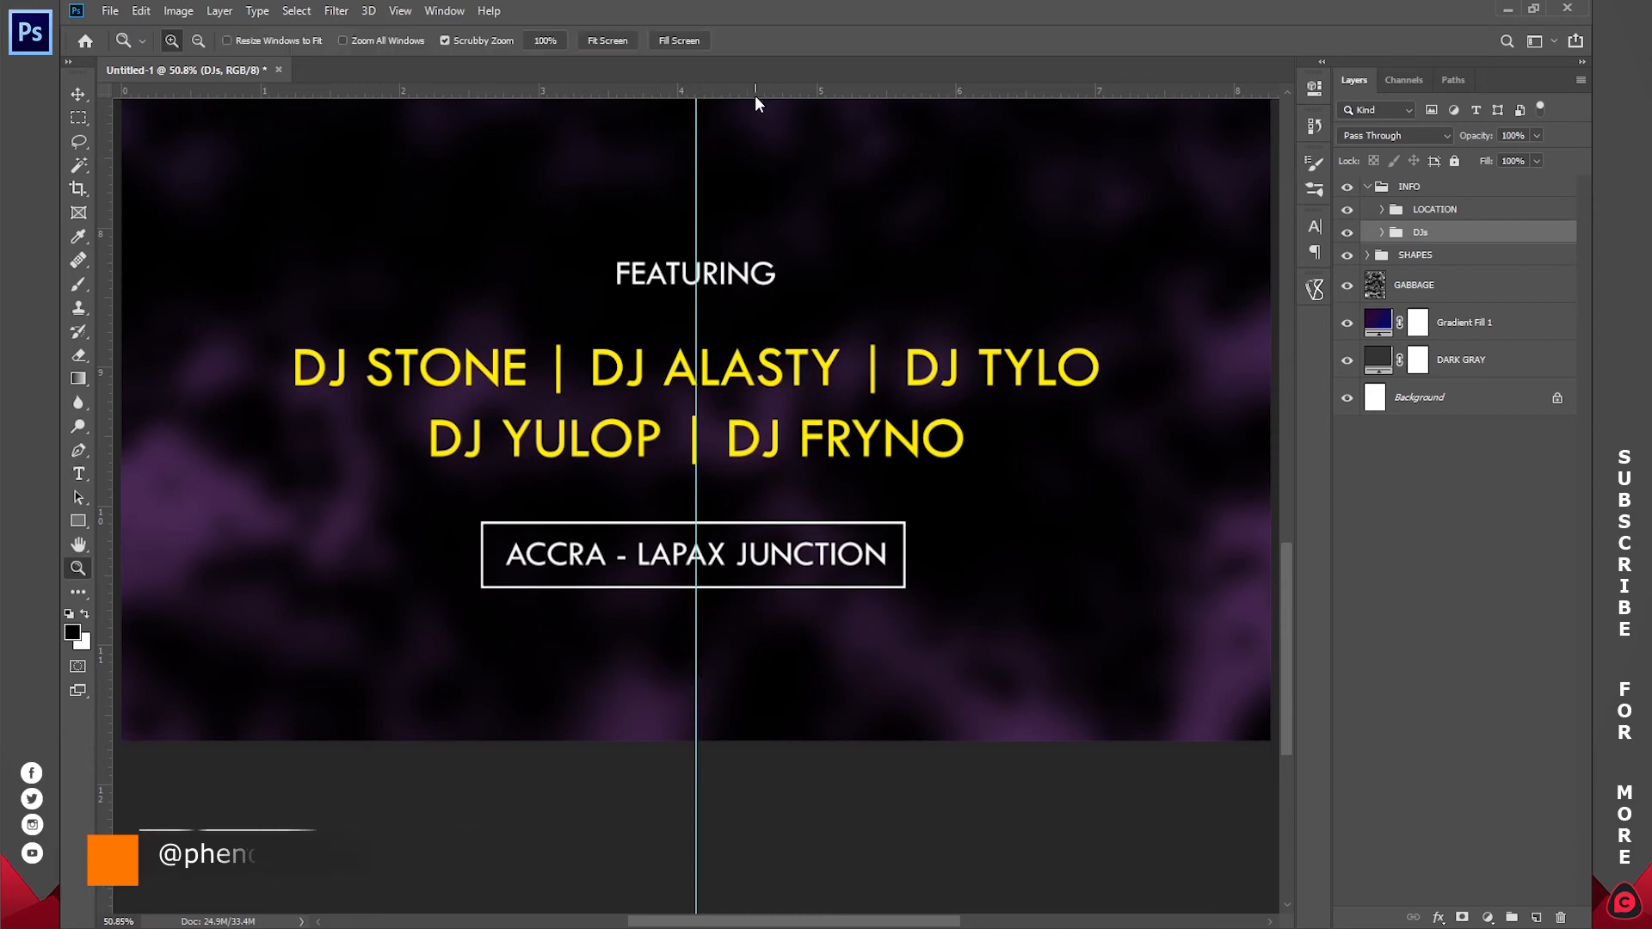
pyautogui.click(607, 41)
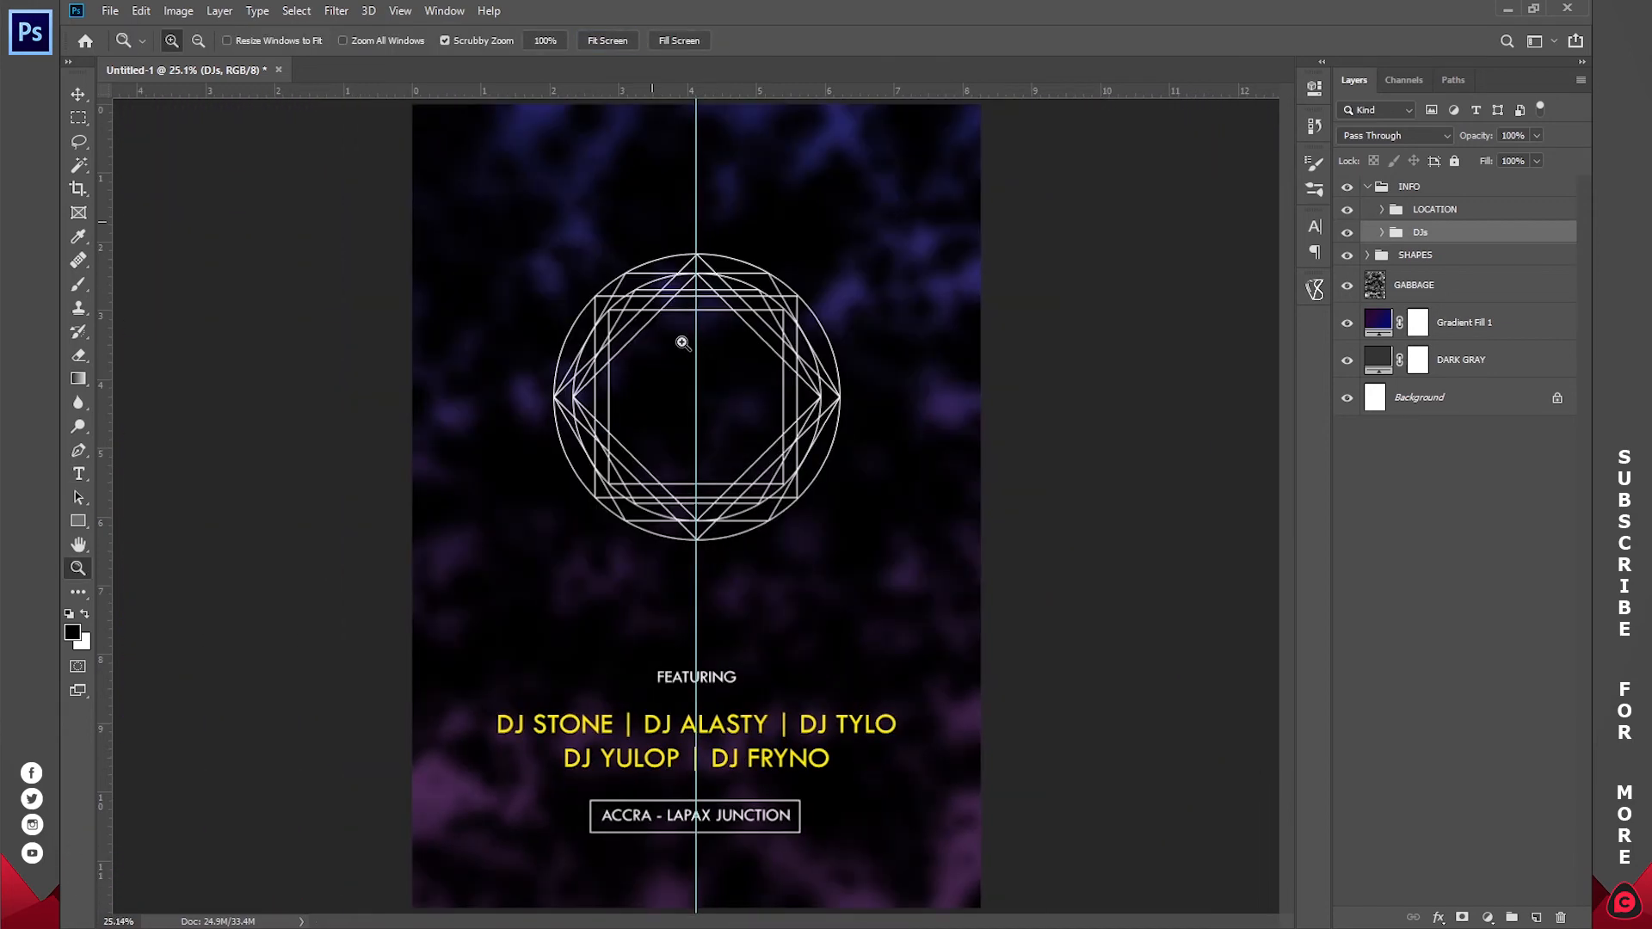
pyautogui.click(1420, 471)
pyautogui.click(1368, 186)
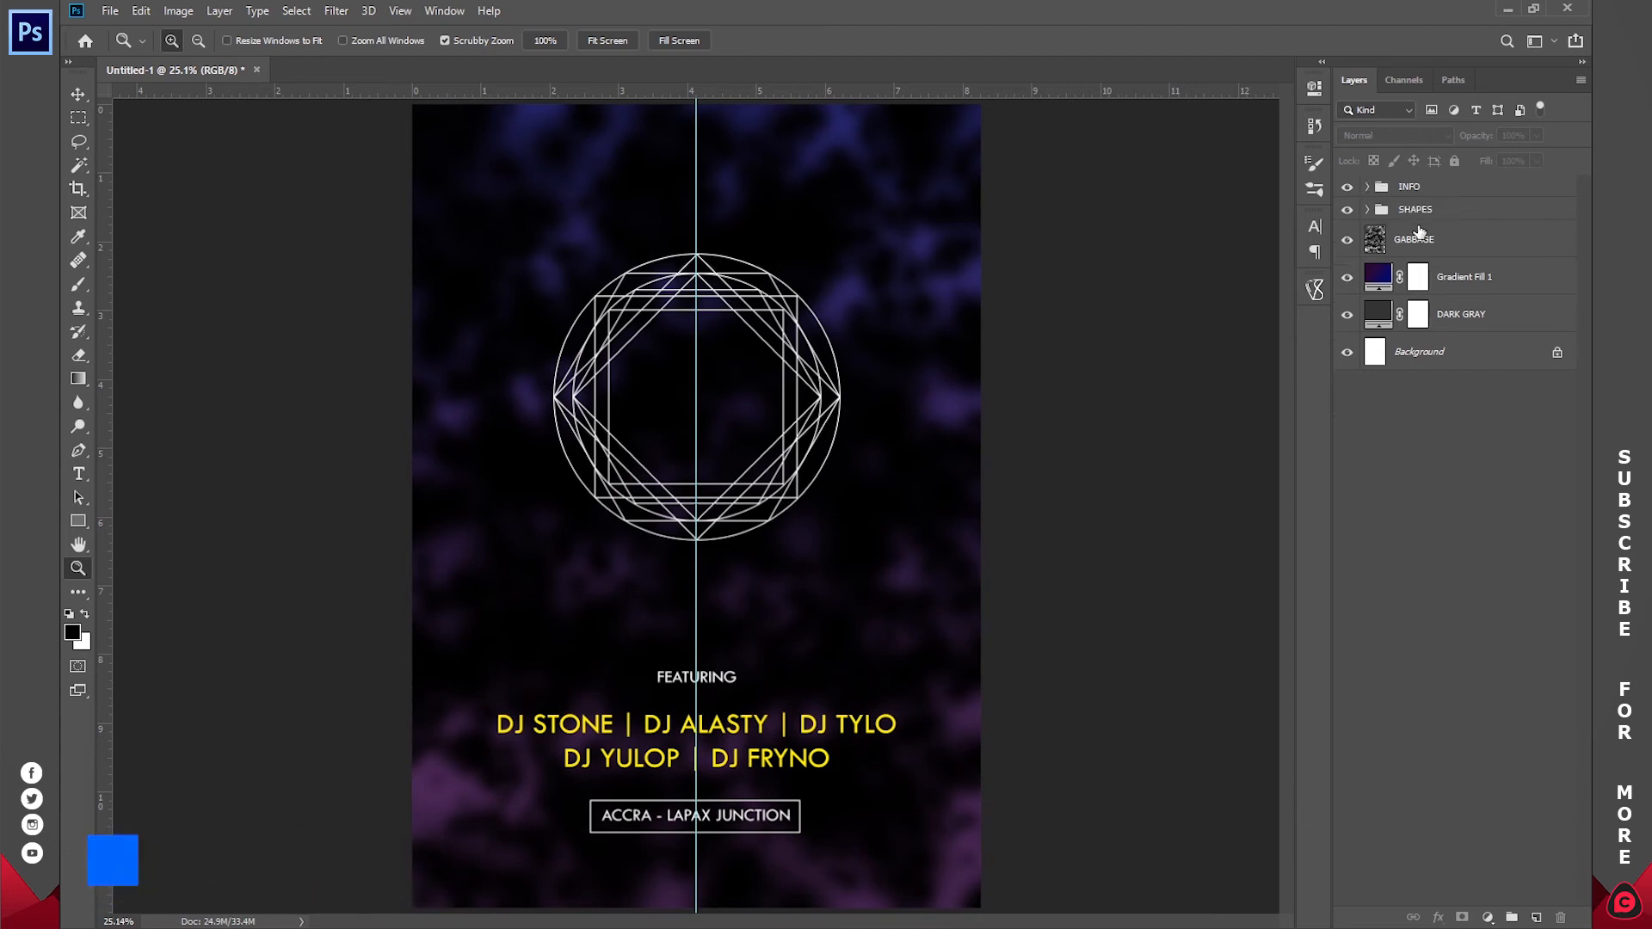
pyautogui.press('t')
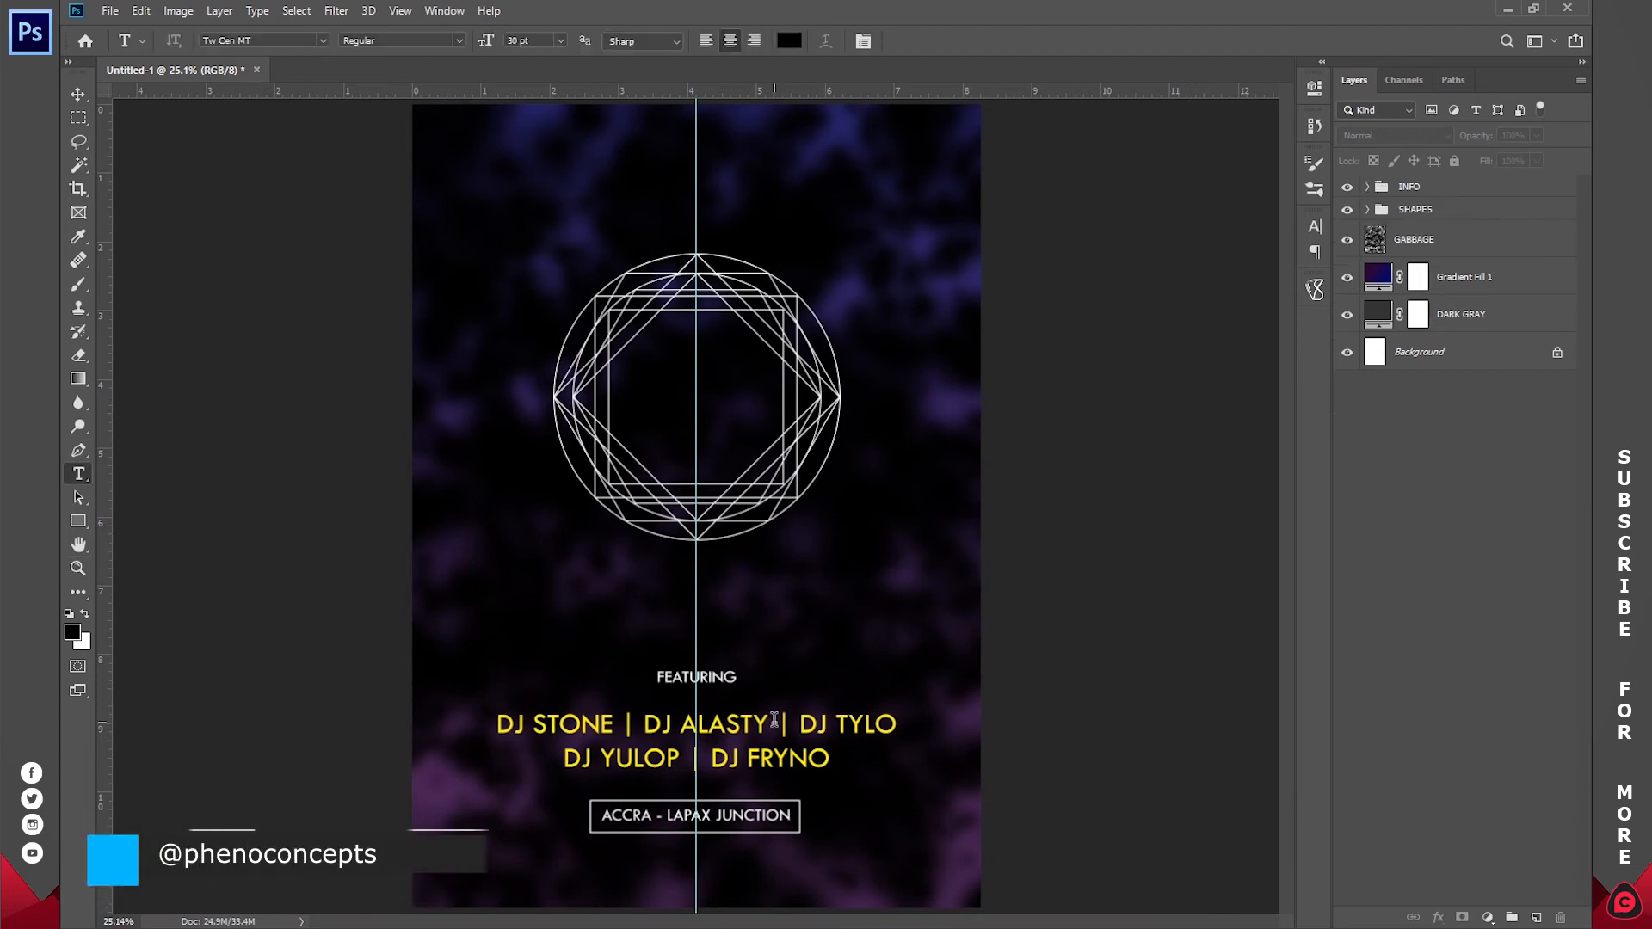
pyautogui.click(768, 762)
pyautogui.hotkey('ctrl', 'a')
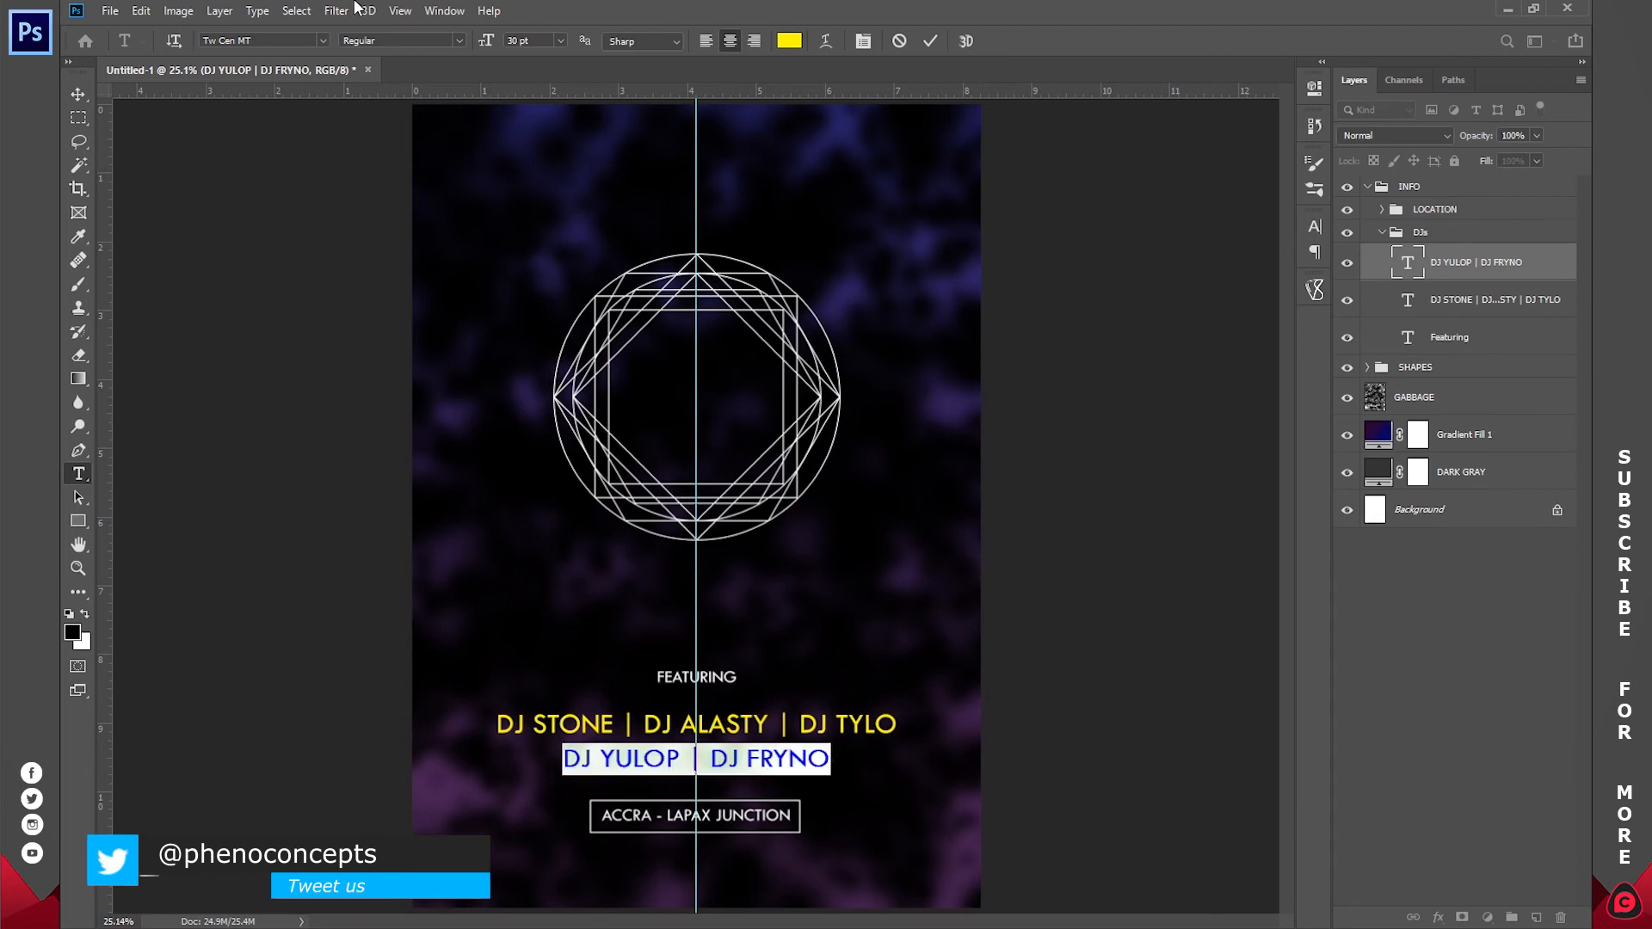
pyautogui.click(457, 41)
pyautogui.click(434, 89)
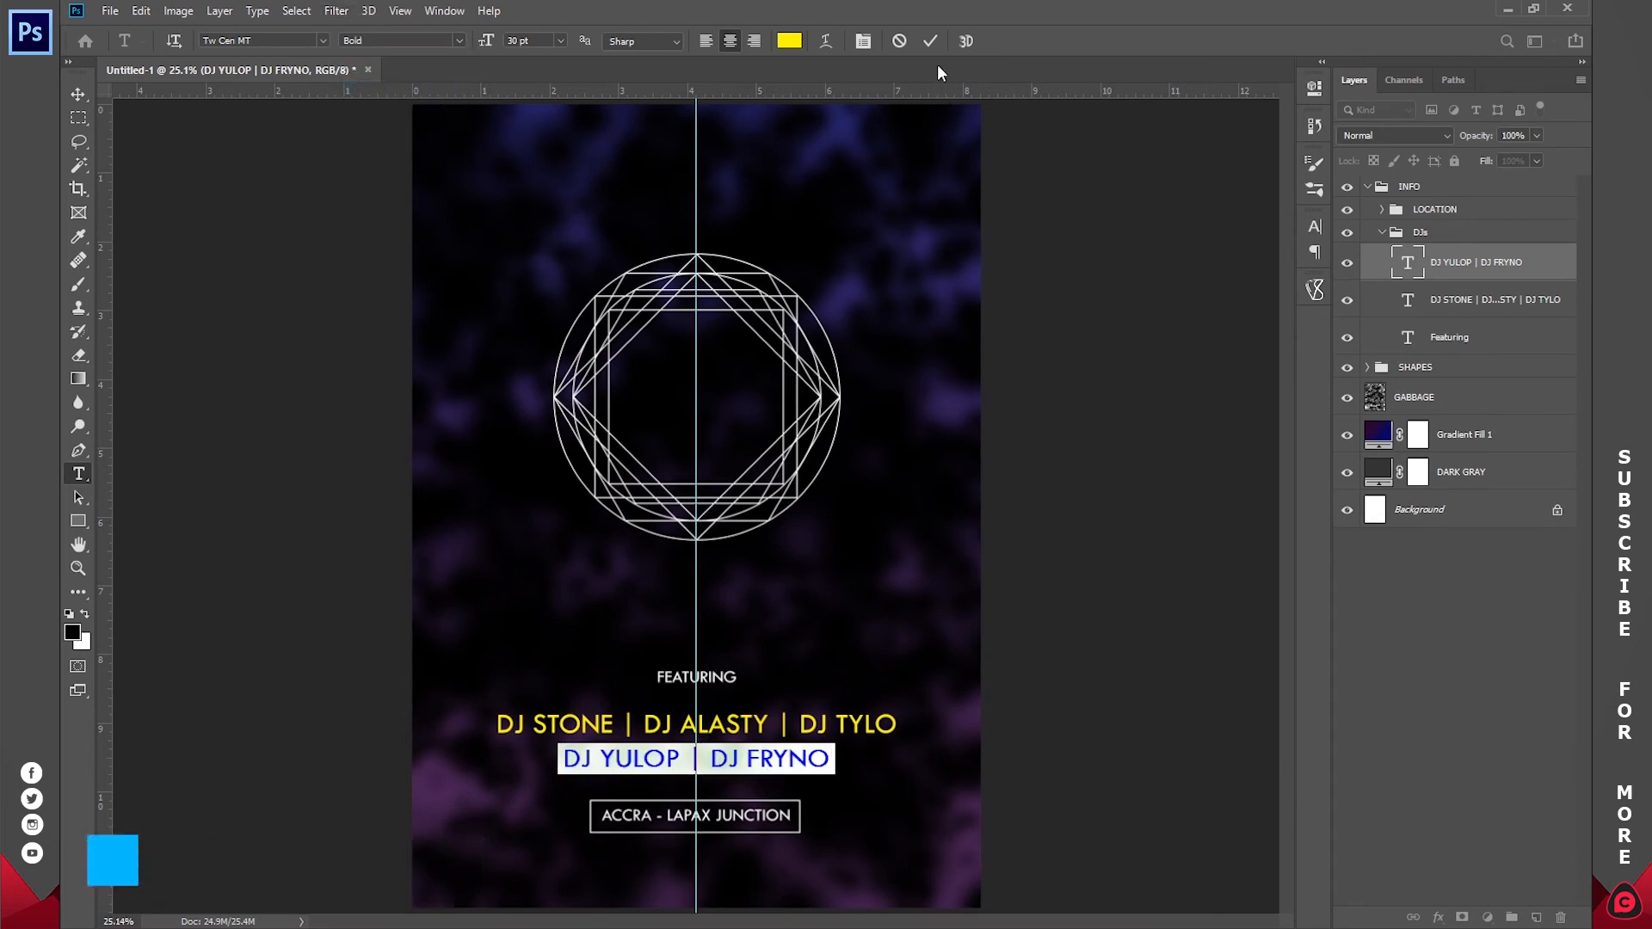
pyautogui.click(929, 41)
# - Set the font style of the "DJ STONE | DJ ALASTY | DJ TYLO" line to Bold and nudge the line slightly upward
pyautogui.click(721, 723)
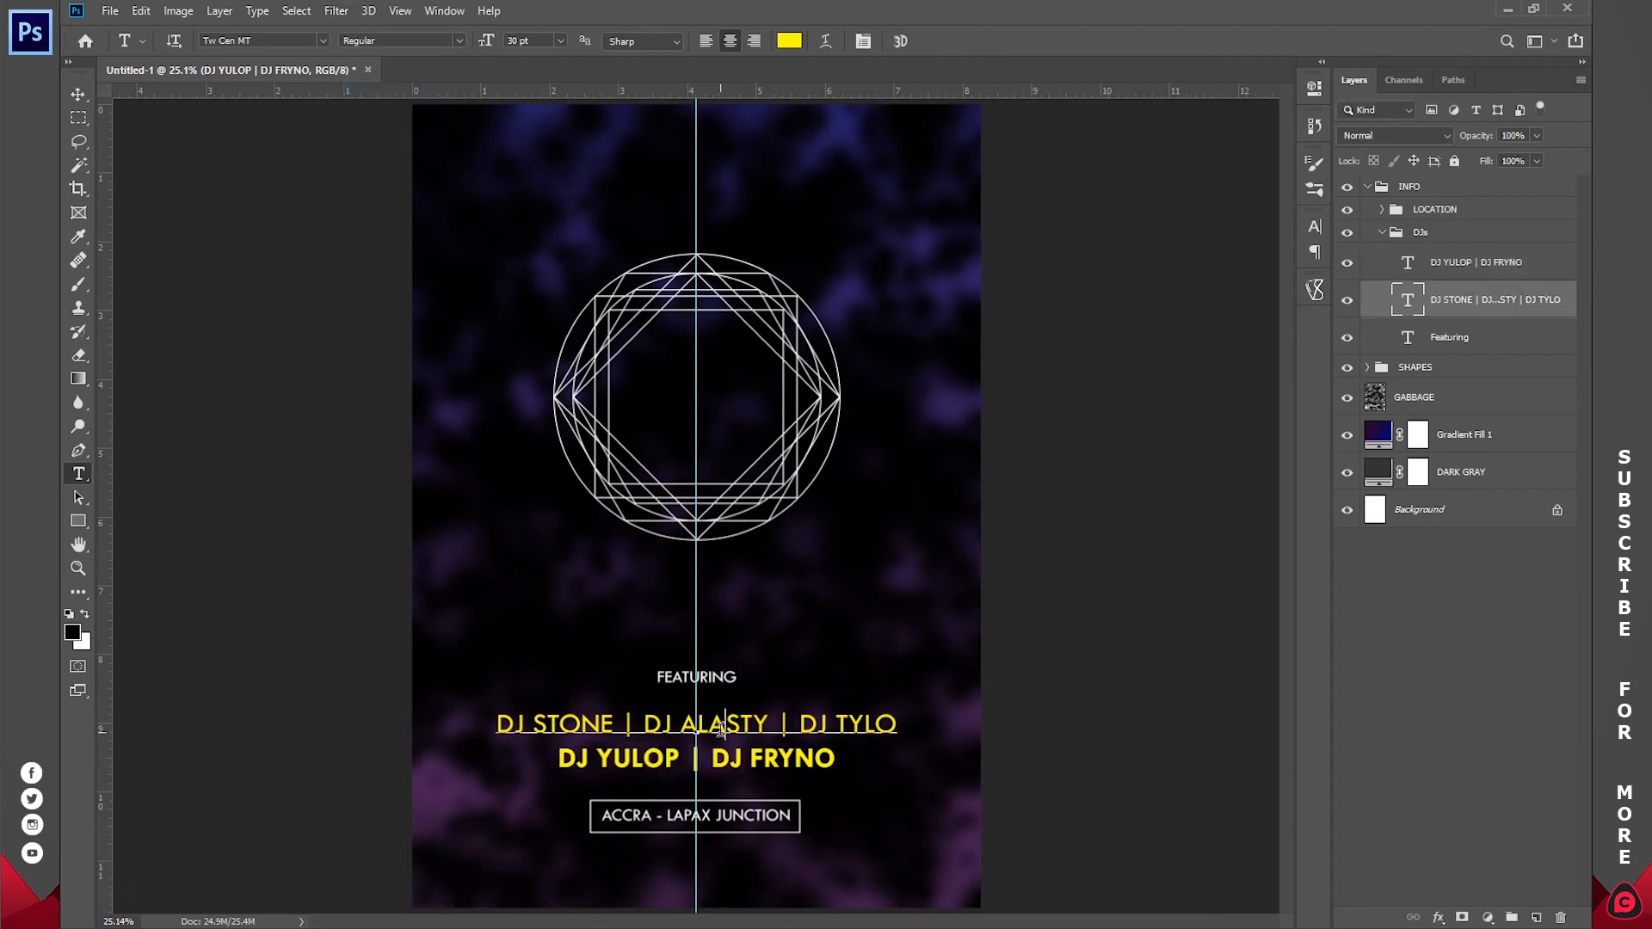
pyautogui.hotkey('ctrl', 'a')
pyautogui.click(457, 40)
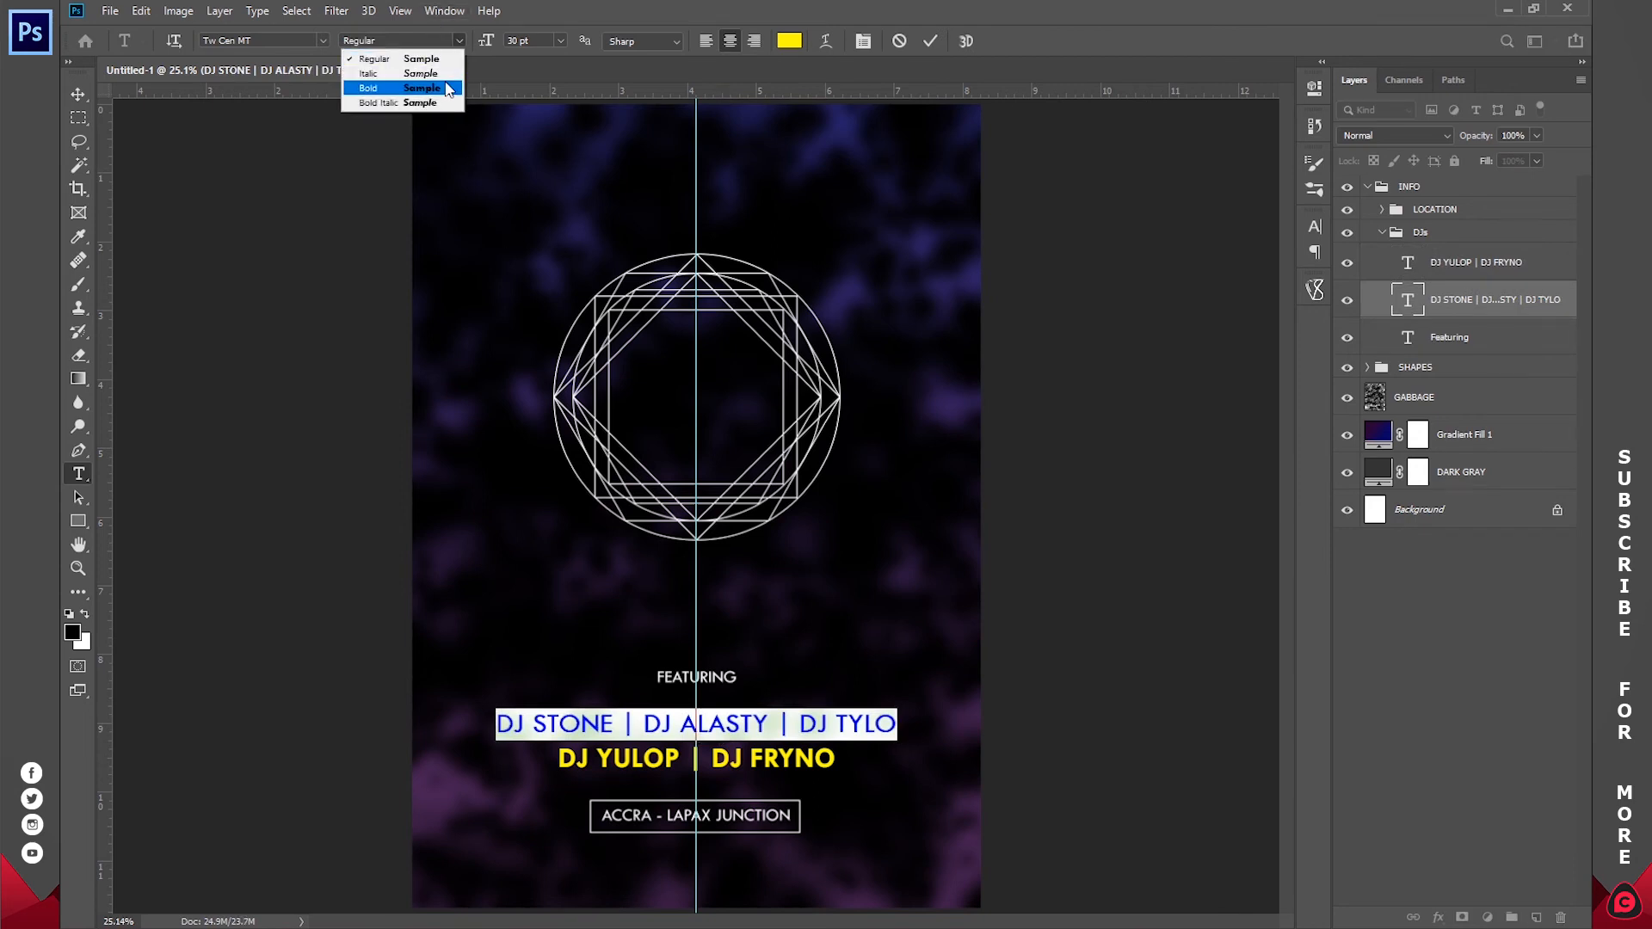
pyautogui.click(435, 88)
pyautogui.click(929, 40)
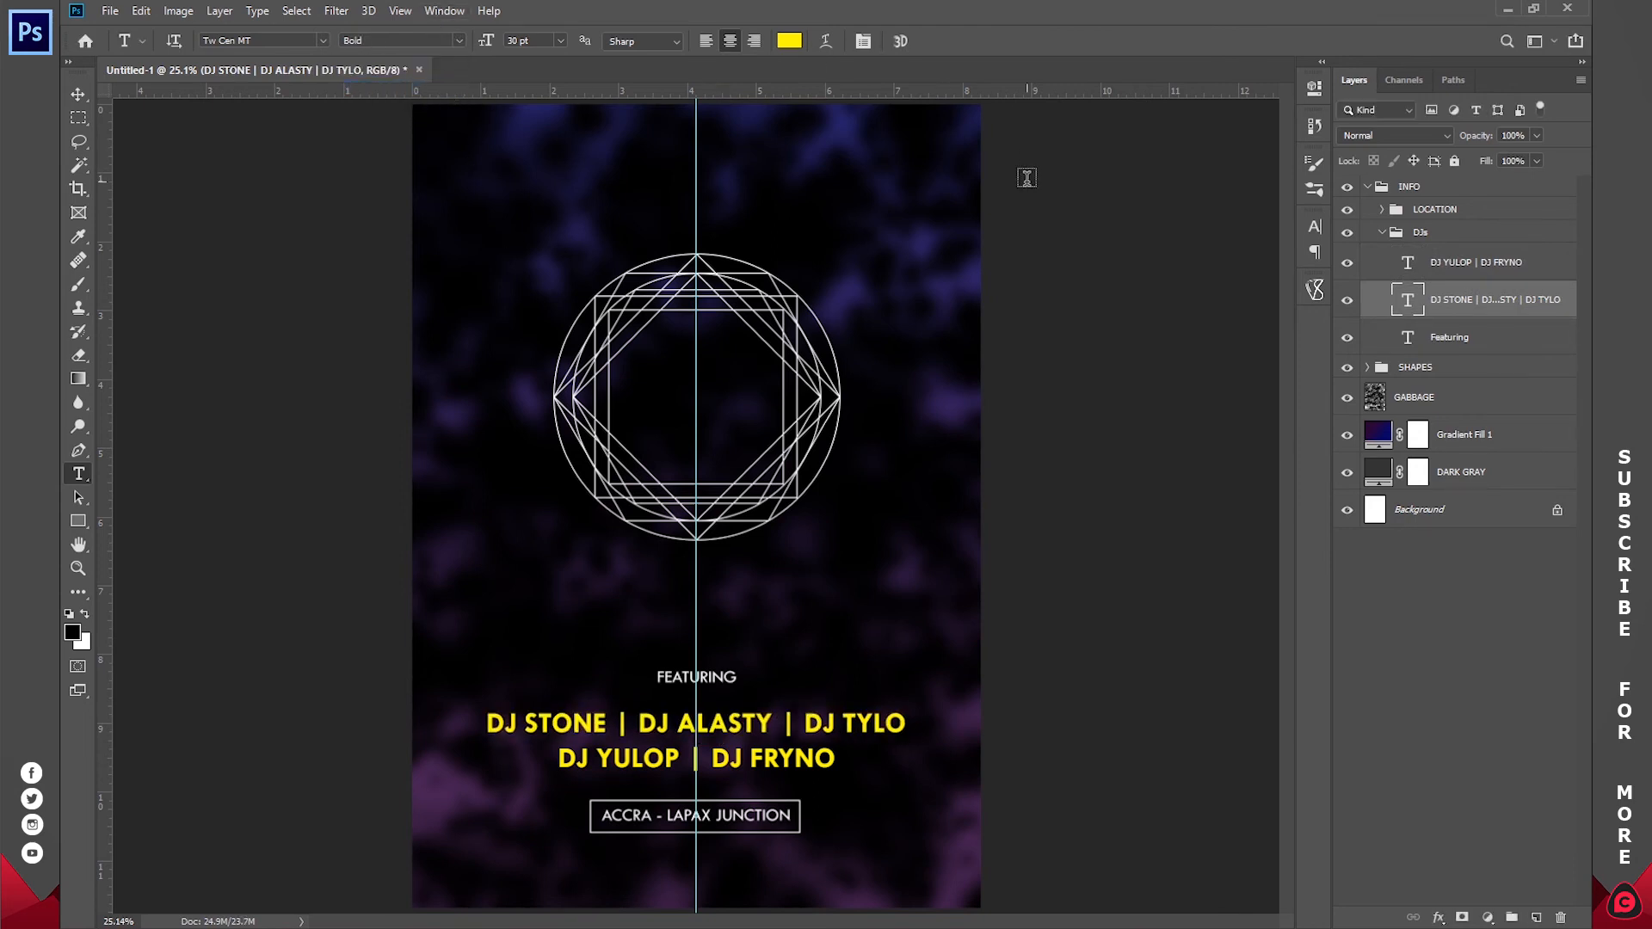
pyautogui.press('v')
pyautogui.press('z')
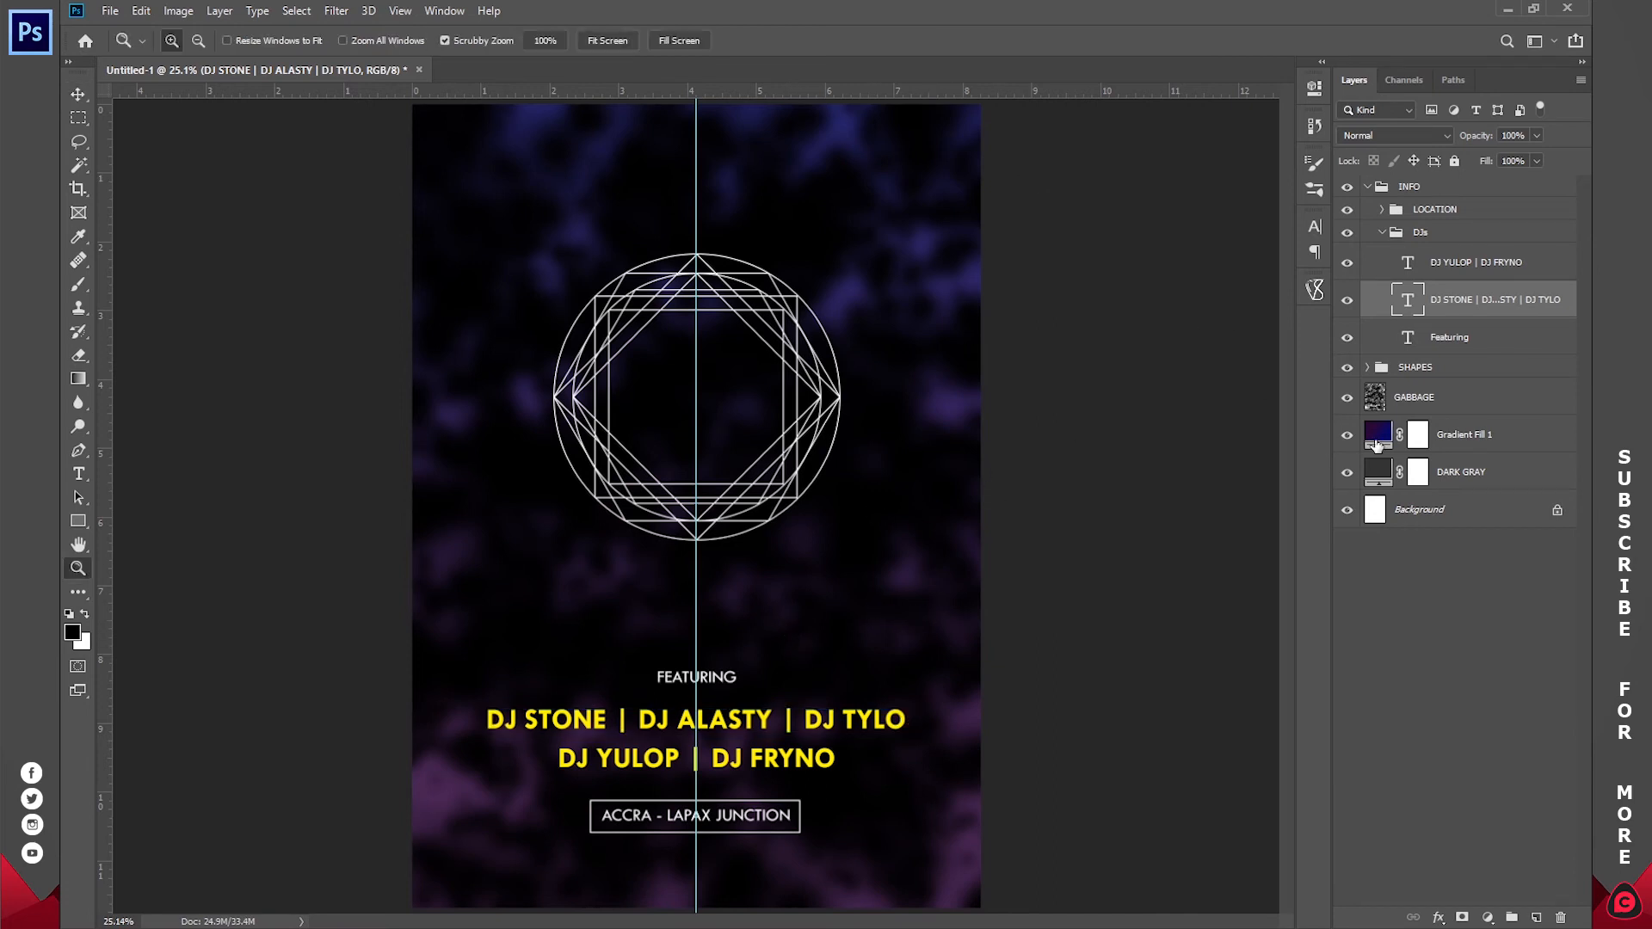
# - Collapse the DJs and INFO groups and add a two-line text layer reading "club" and "21" inside the geometric emblem
pyautogui.click(1382, 233)
pyautogui.click(1368, 187)
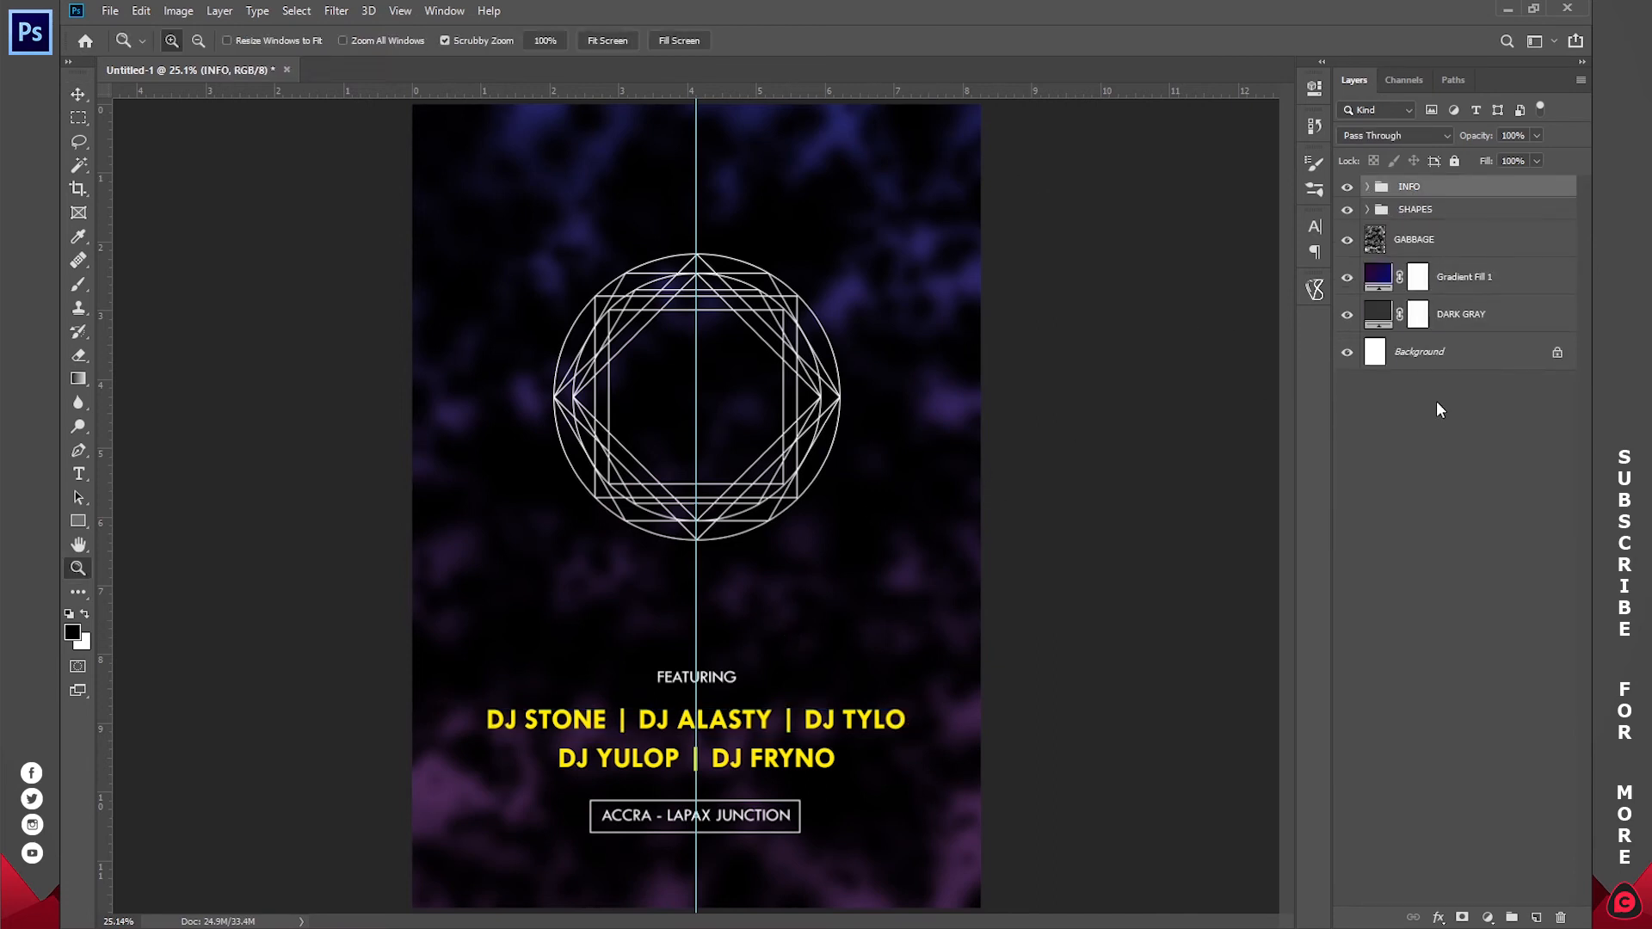
pyautogui.click(77, 475)
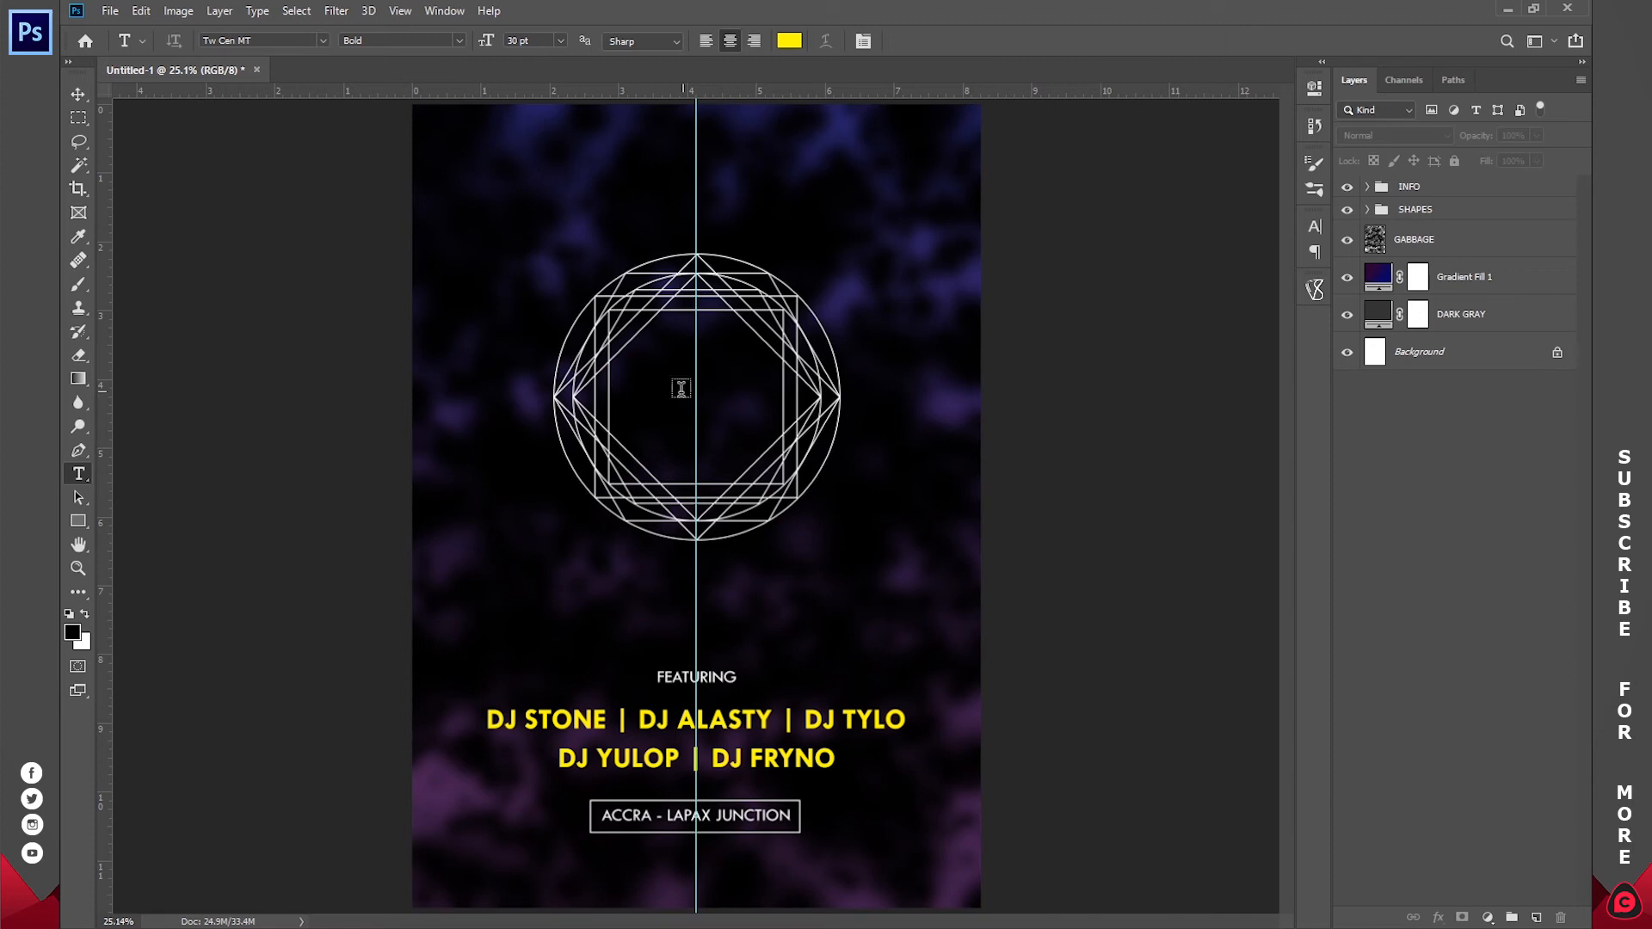
pyautogui.click(679, 385)
pyautogui.write('club')
pyautogui.press('Return')
pyautogui.write('20')
pyautogui.press('ctrl')
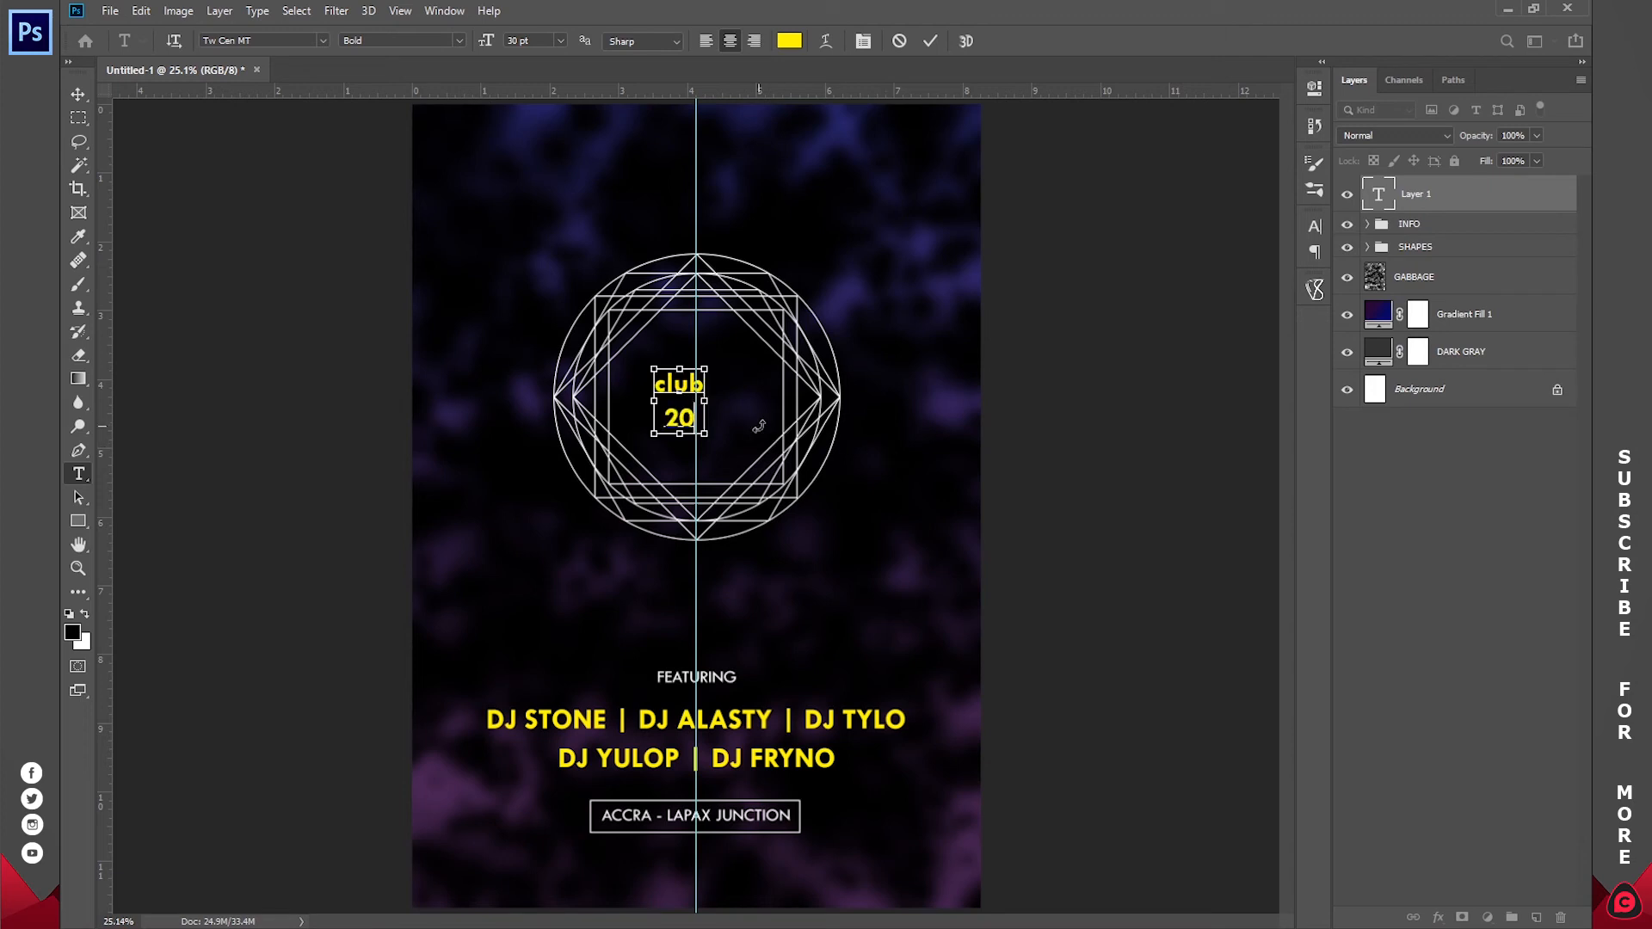
pyautogui.hotkey('ctrl', 'a')
pyautogui.click(695, 417)
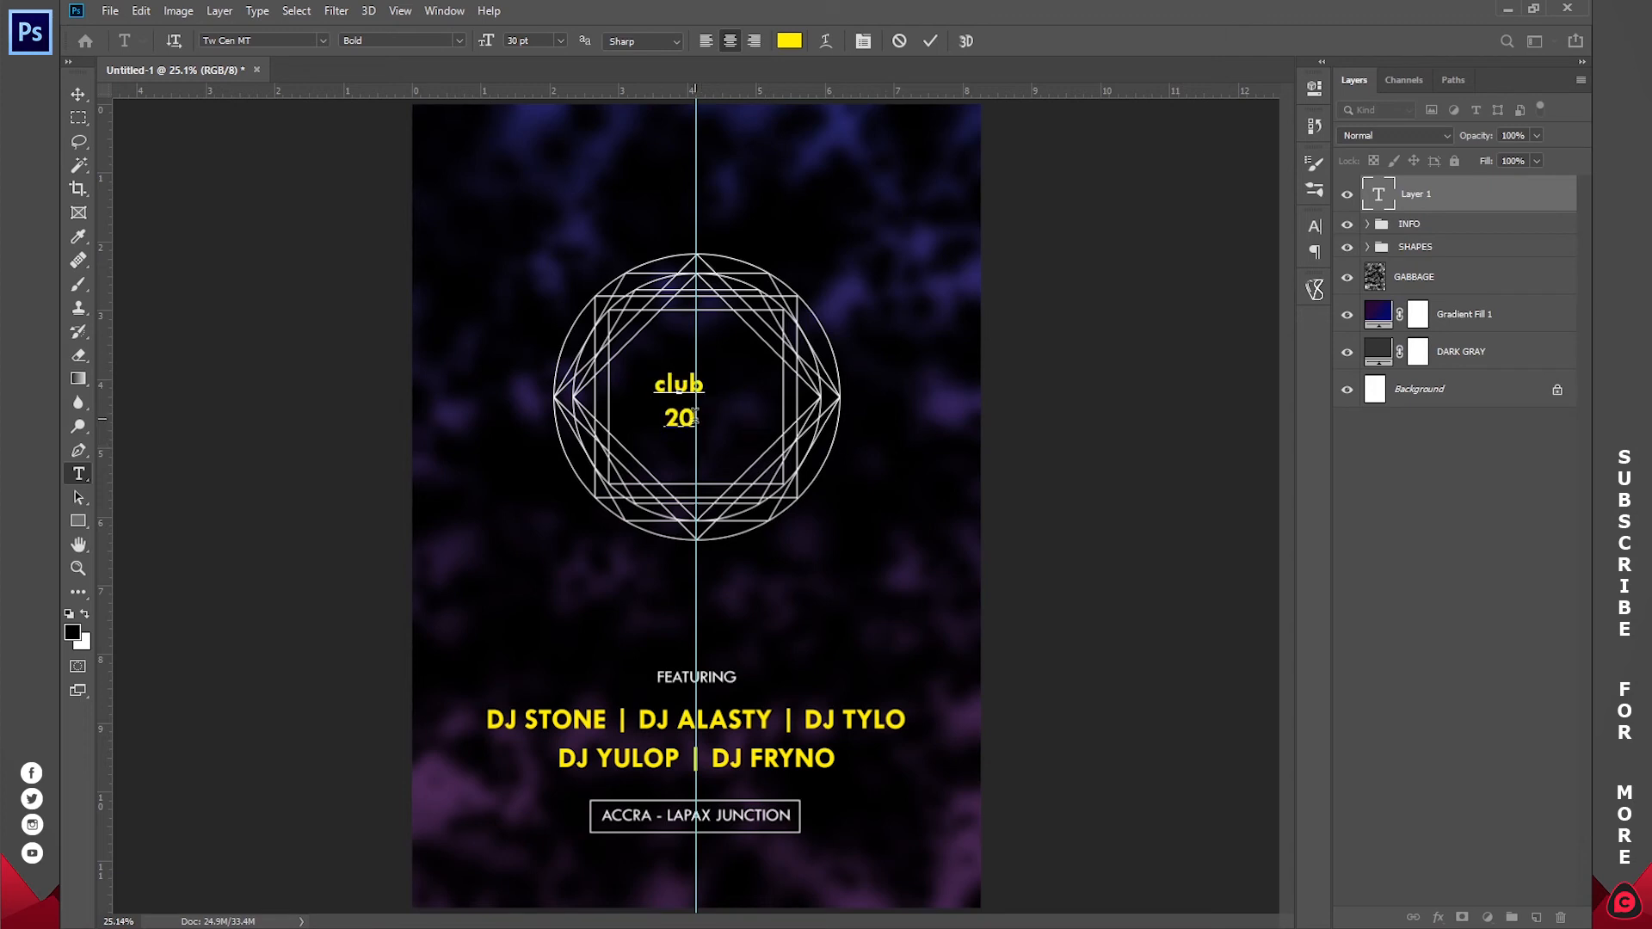
pyautogui.press('BackSpace')
pyautogui.write('1')
# - Set the "club 21" text to All Caps at 97 pt and center it over the emblem
pyautogui.hotkey('ctrl', 'a')
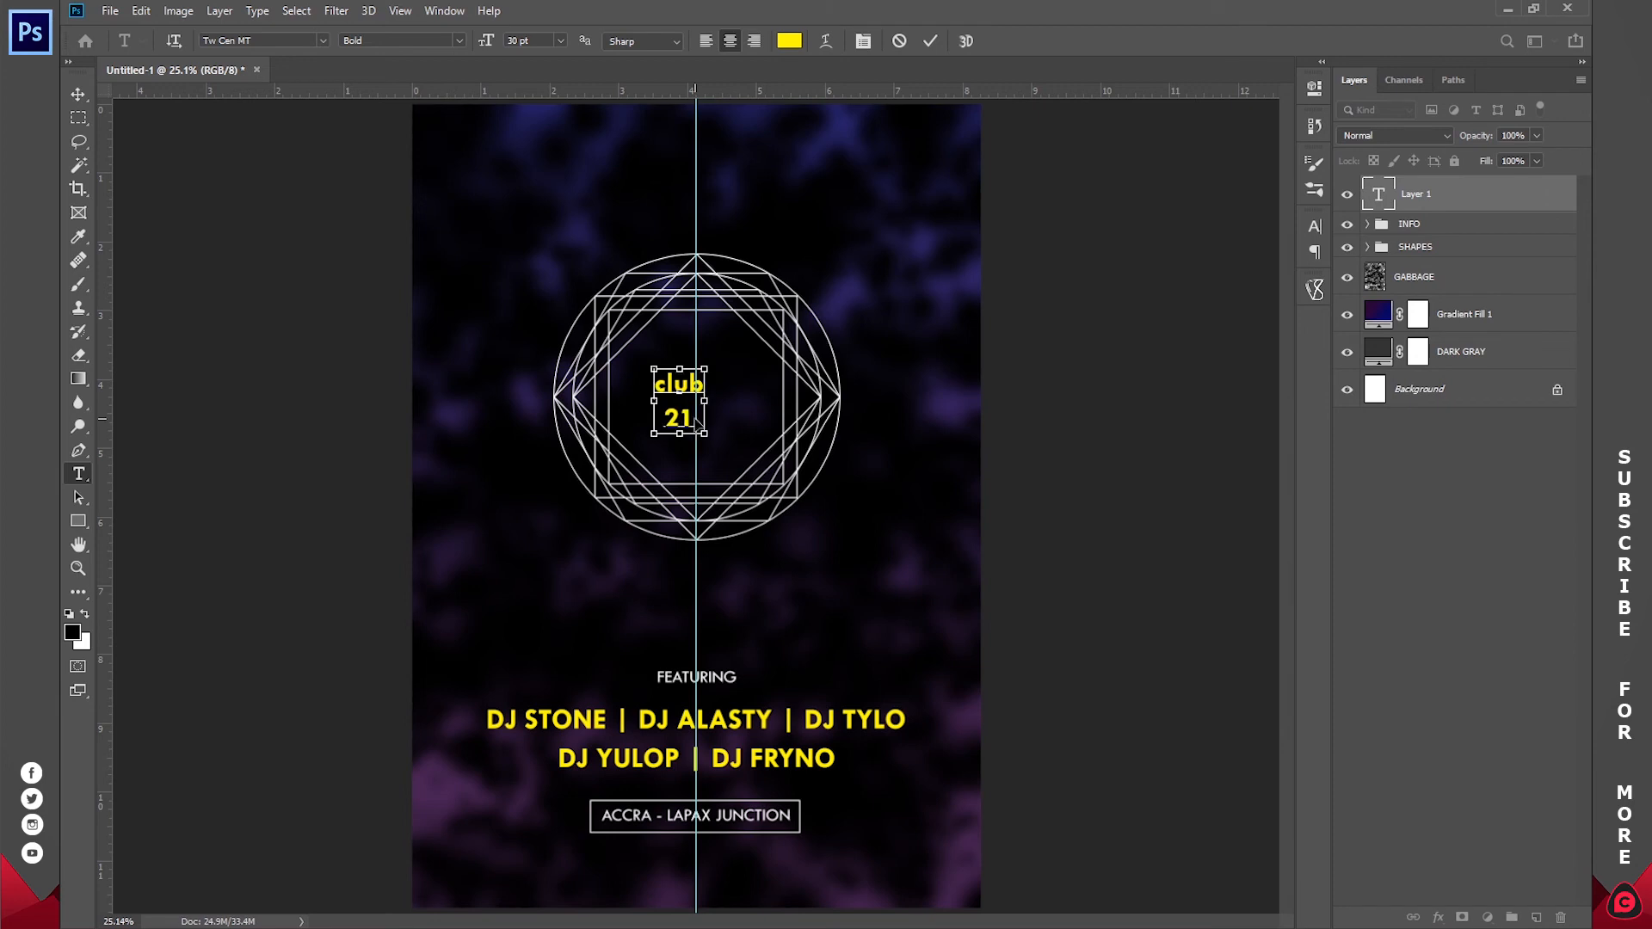
pyautogui.click(1304, 229)
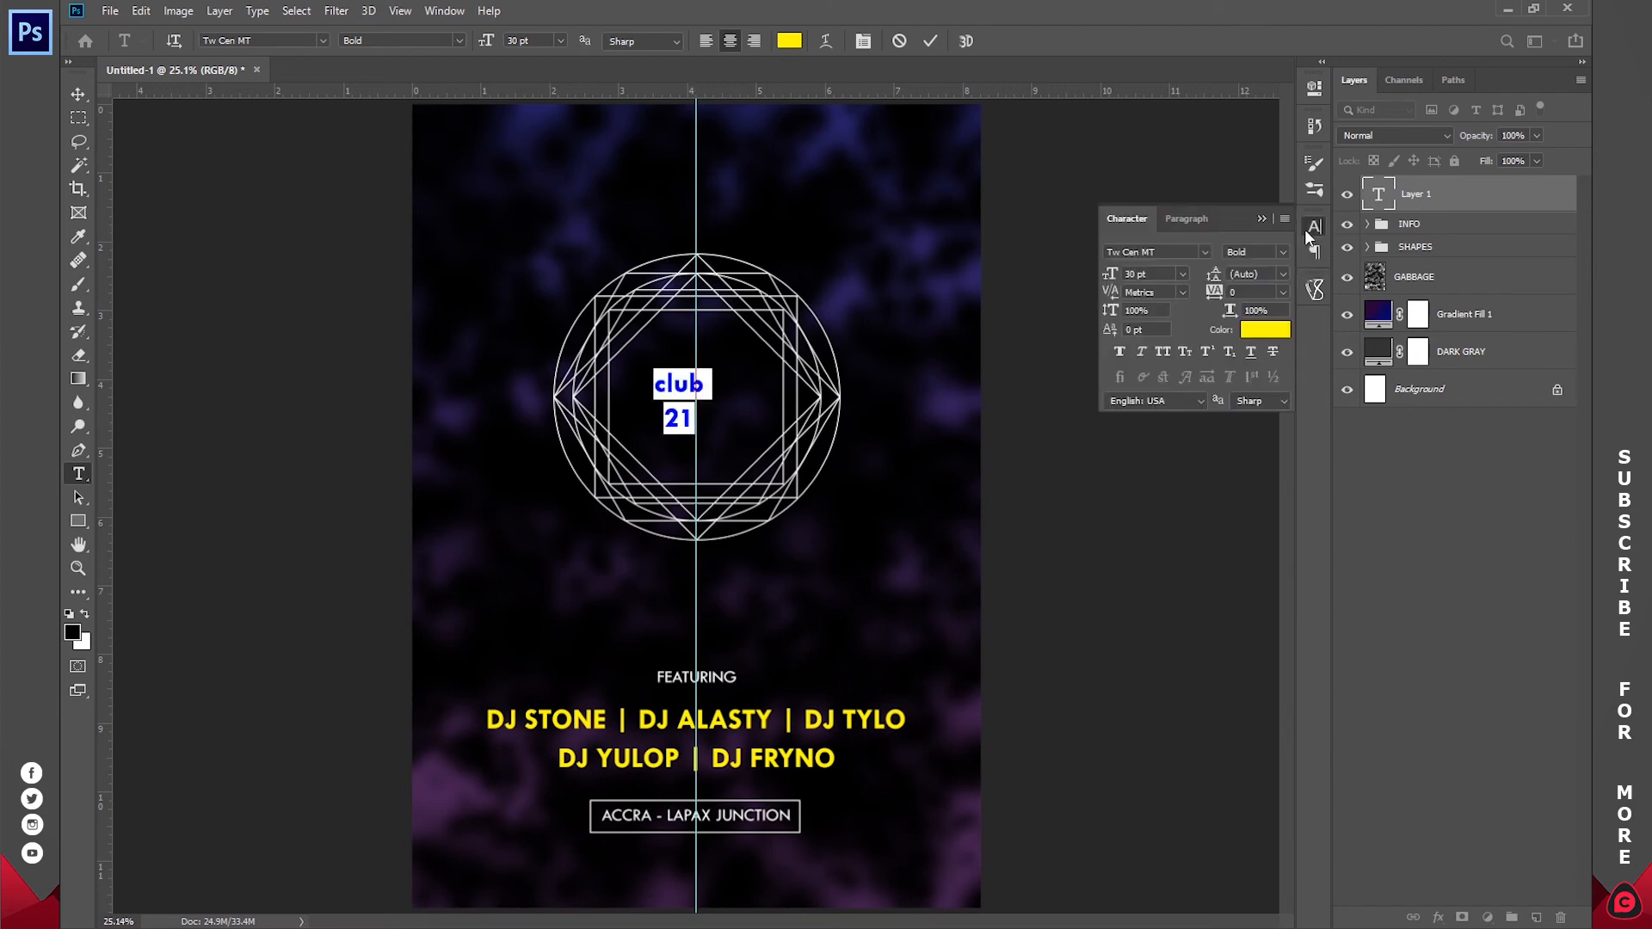
pyautogui.click(1164, 352)
pyautogui.moveTo(485, 45); pyautogui.dragTo(545, 40)
pyautogui.click(694, 369)
pyautogui.click(777, 479)
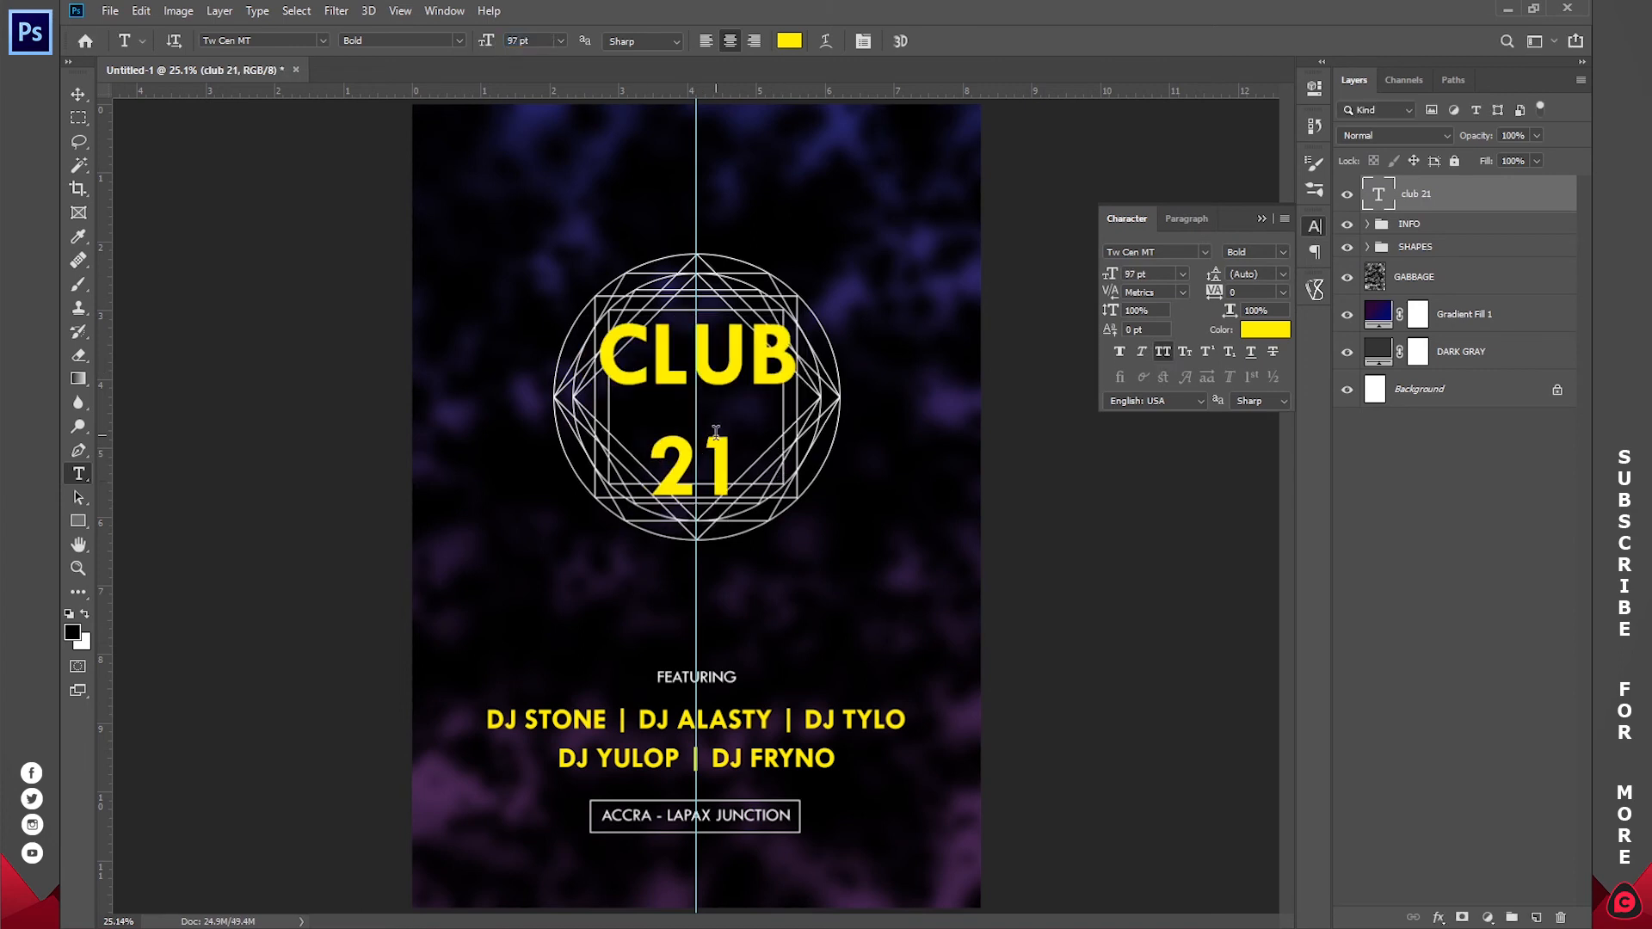
# - Change the color of the whole "CLUB 21" text to white
pyautogui.moveTo(729, 457); pyautogui.dragTo(570, 342)
pyautogui.click(1281, 323)
pyautogui.moveTo(1119, 129); pyautogui.dragTo(1059, 78)
pyautogui.click(1468, 84)
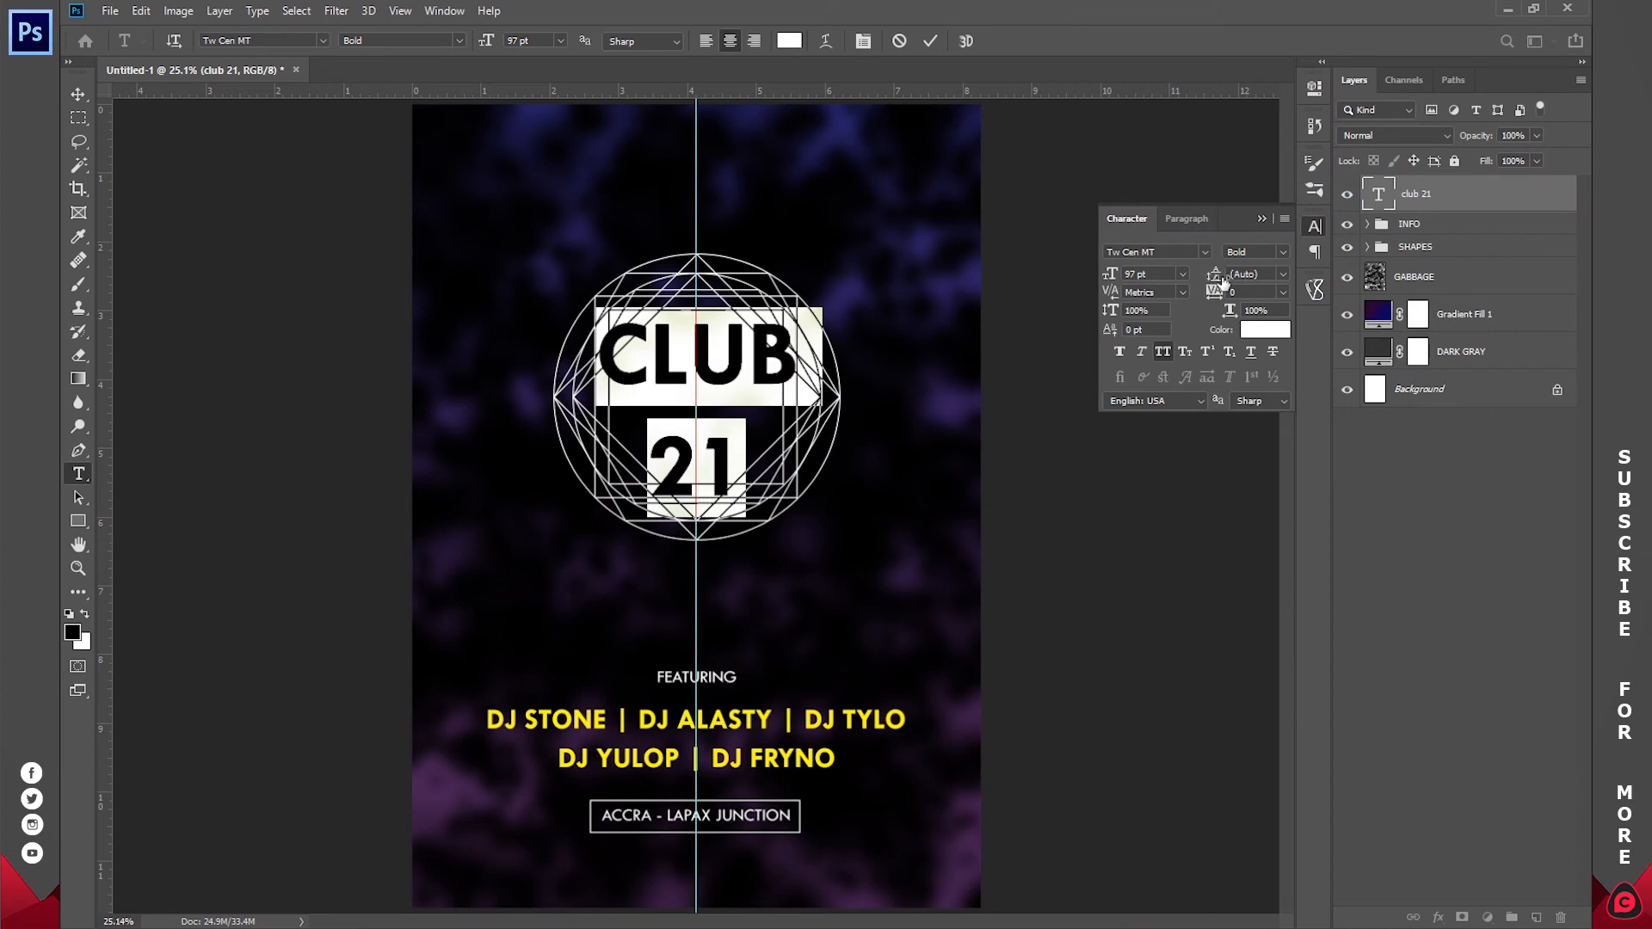
pyautogui.click(751, 352)
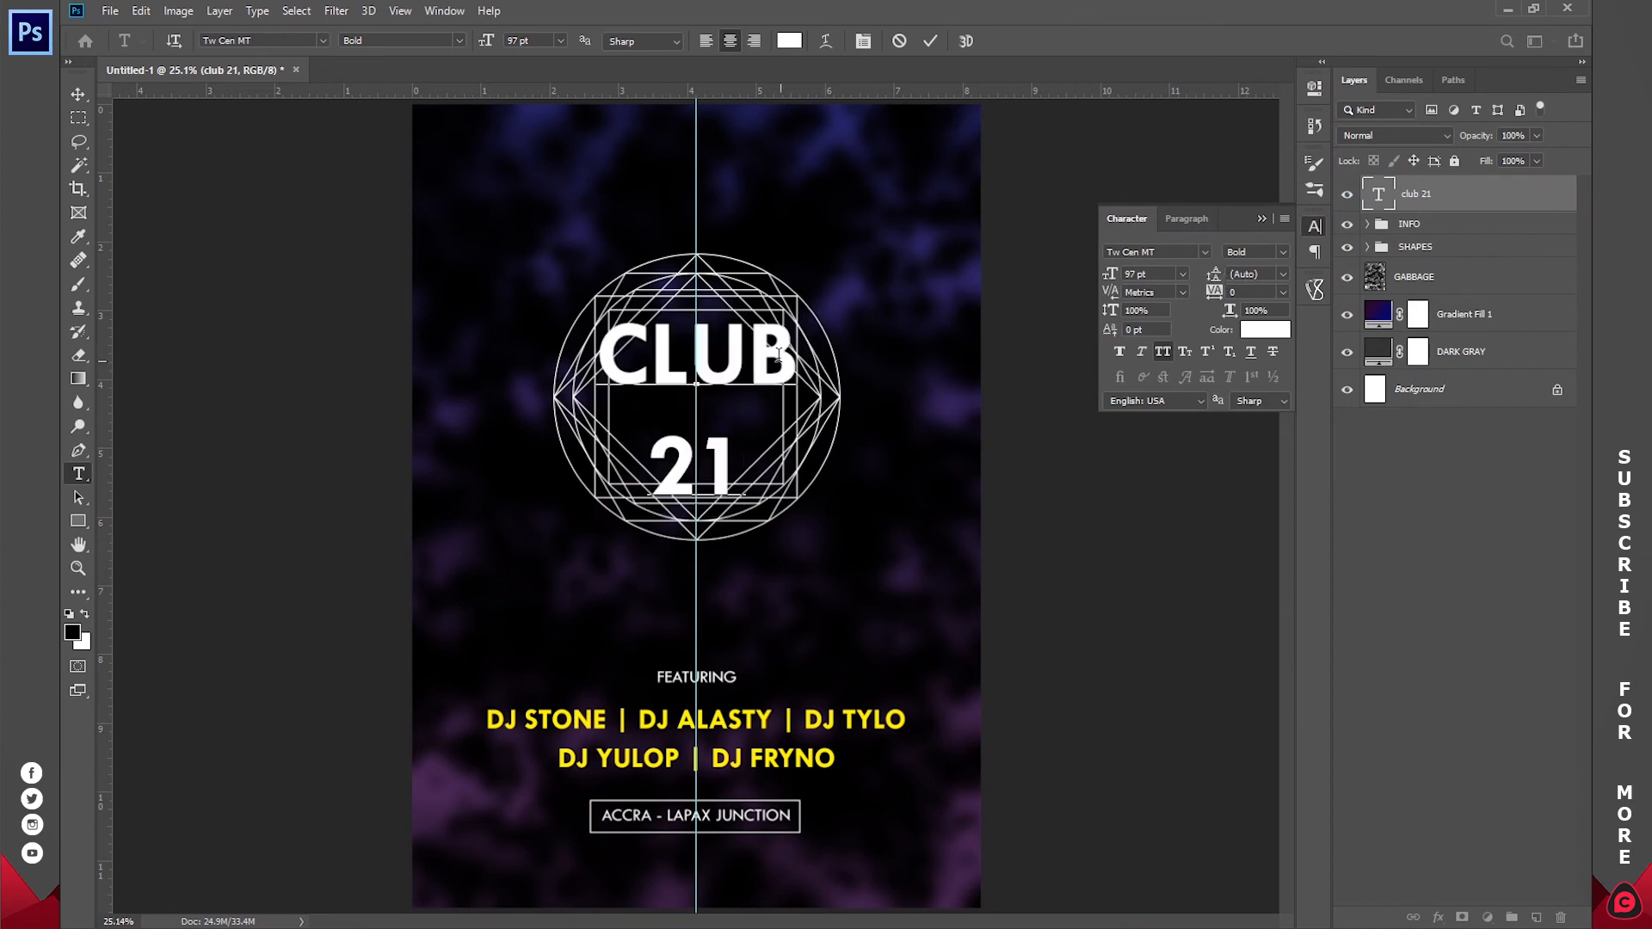
# - Set the leading of the "21" line to 75 pt to tighten it under "CLUB"
pyautogui.moveTo(722, 448); pyautogui.dragTo(642, 432)
pyautogui.moveTo(1218, 274); pyautogui.dragTo(1175, 284)
pyautogui.click(1236, 273)
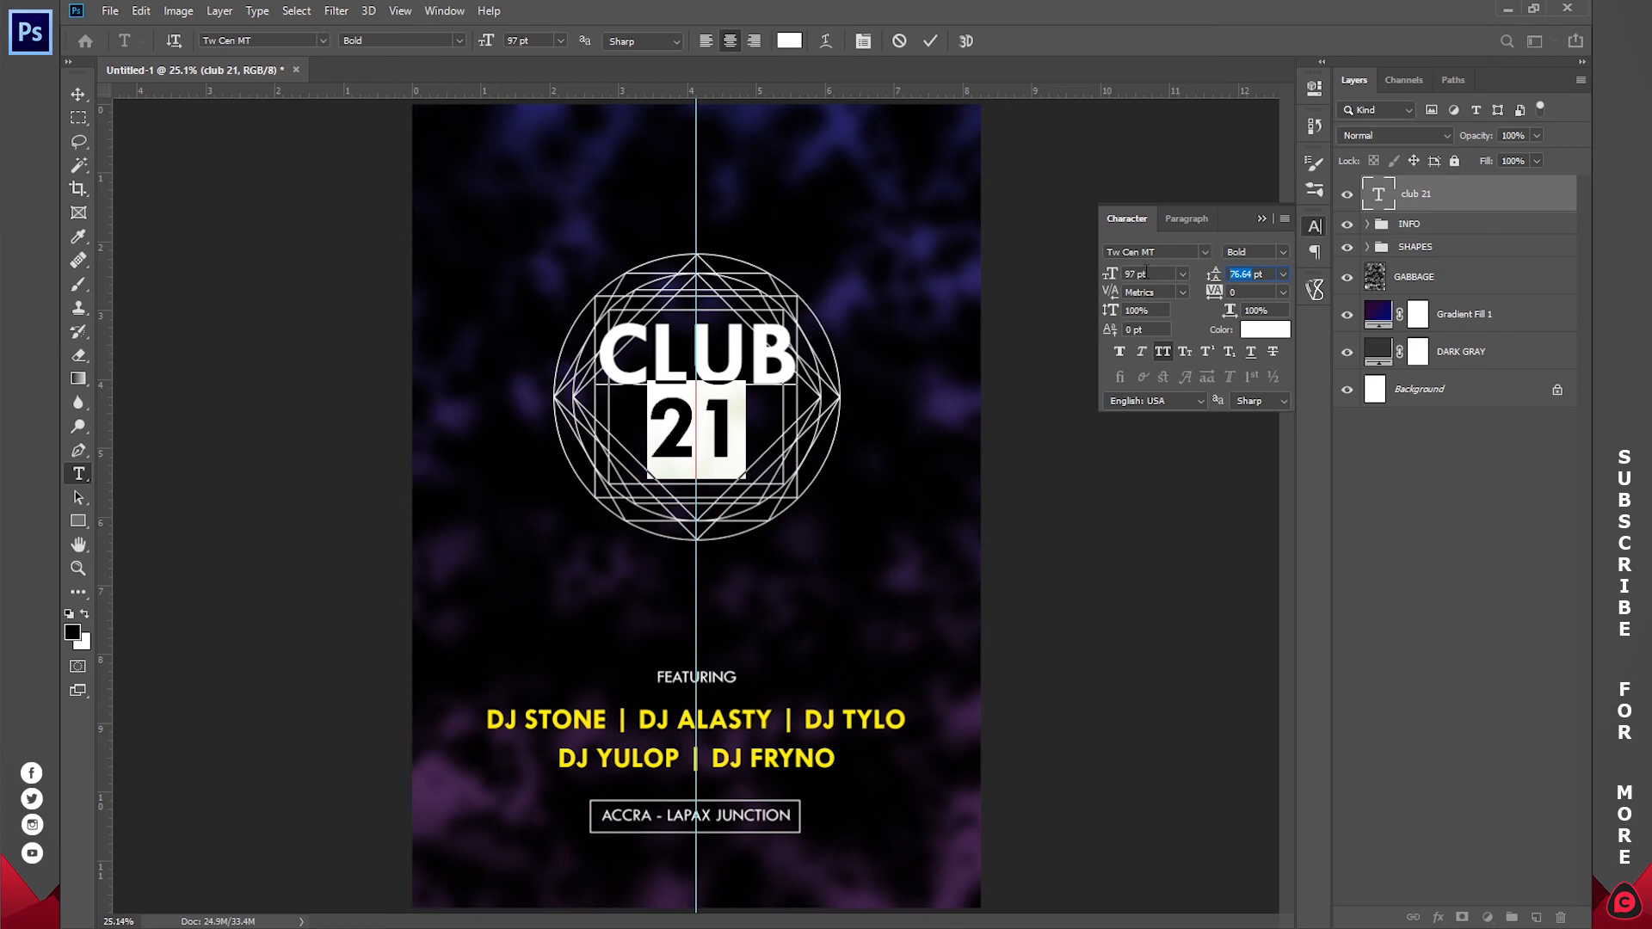
pyautogui.write('75')
pyautogui.press('Return')
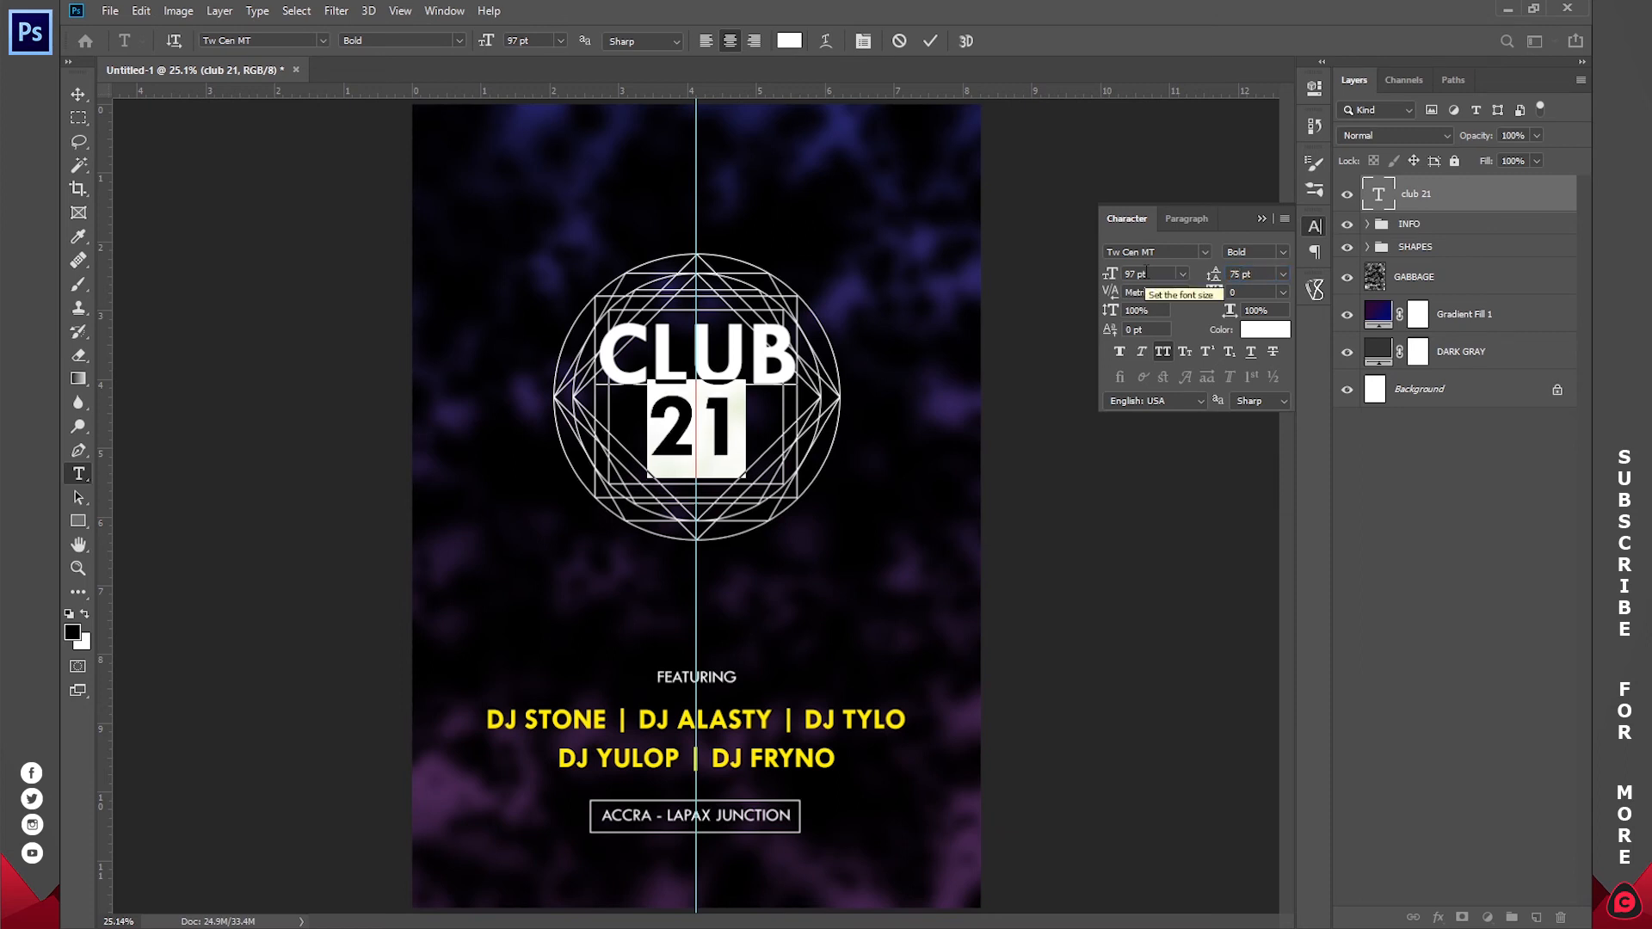
# - Move the "CLUB 21" text down to the vertical middle of the emblem and commit the text edit
pyautogui.click(747, 360)
pyautogui.moveTo(777, 514); pyautogui.dragTo(777, 535)
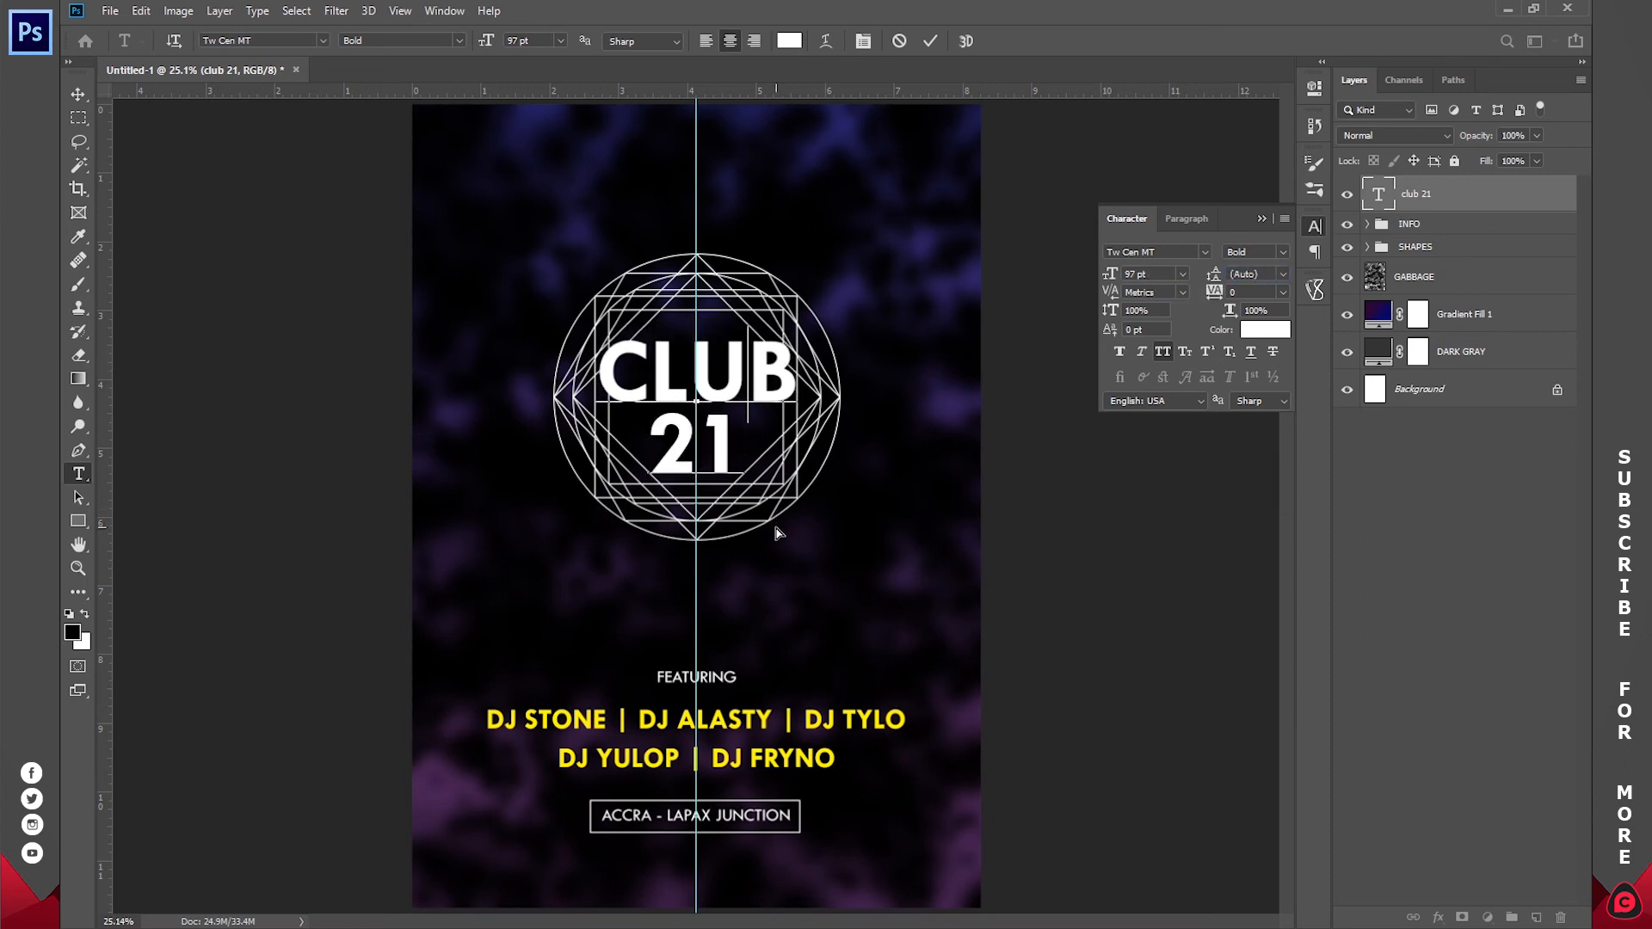
pyautogui.click(932, 42)
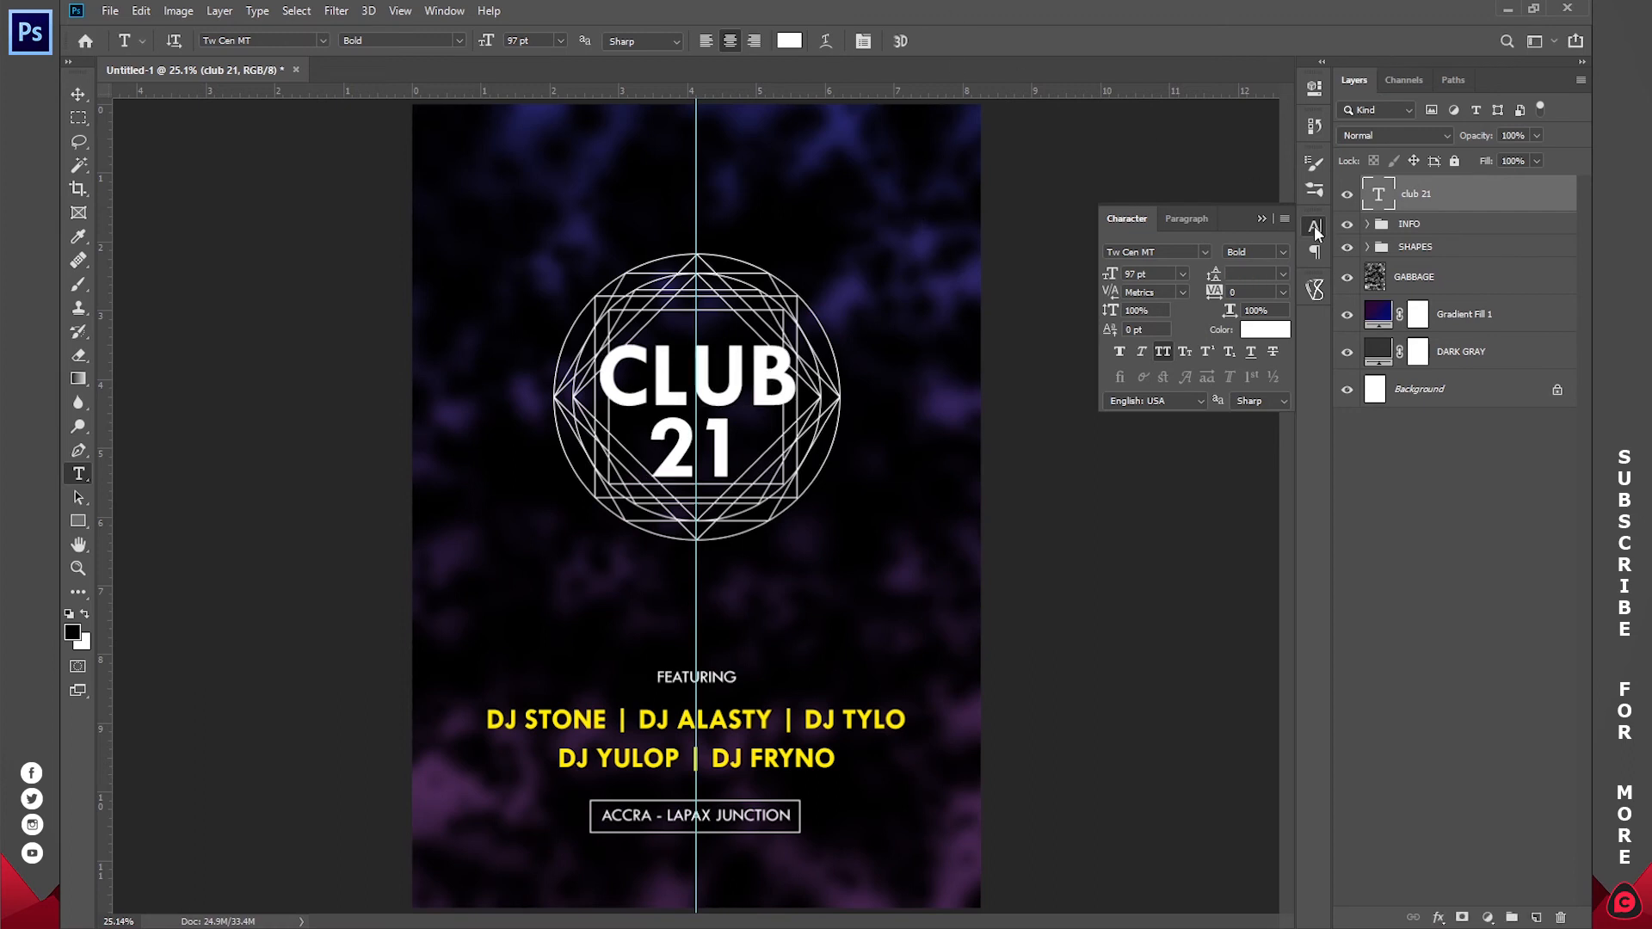
pyautogui.click(1312, 225)
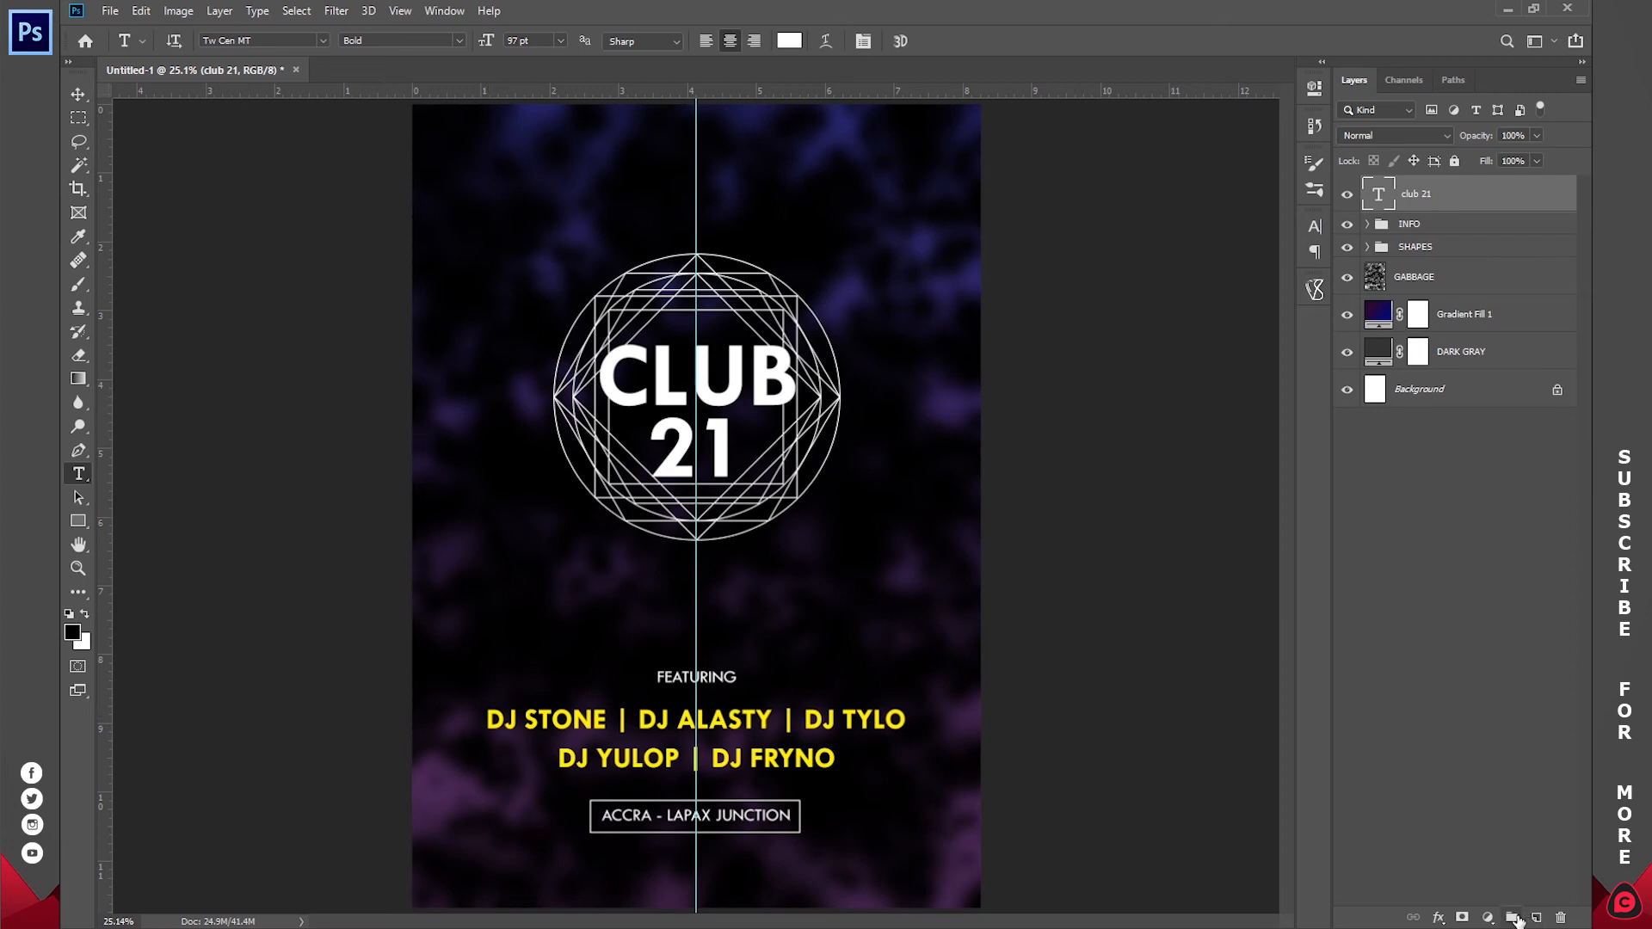
# - Create a new layer group named TIME above the "club 21" text layer
pyautogui.click(1512, 917)
pyautogui.doubleClick(1415, 187)
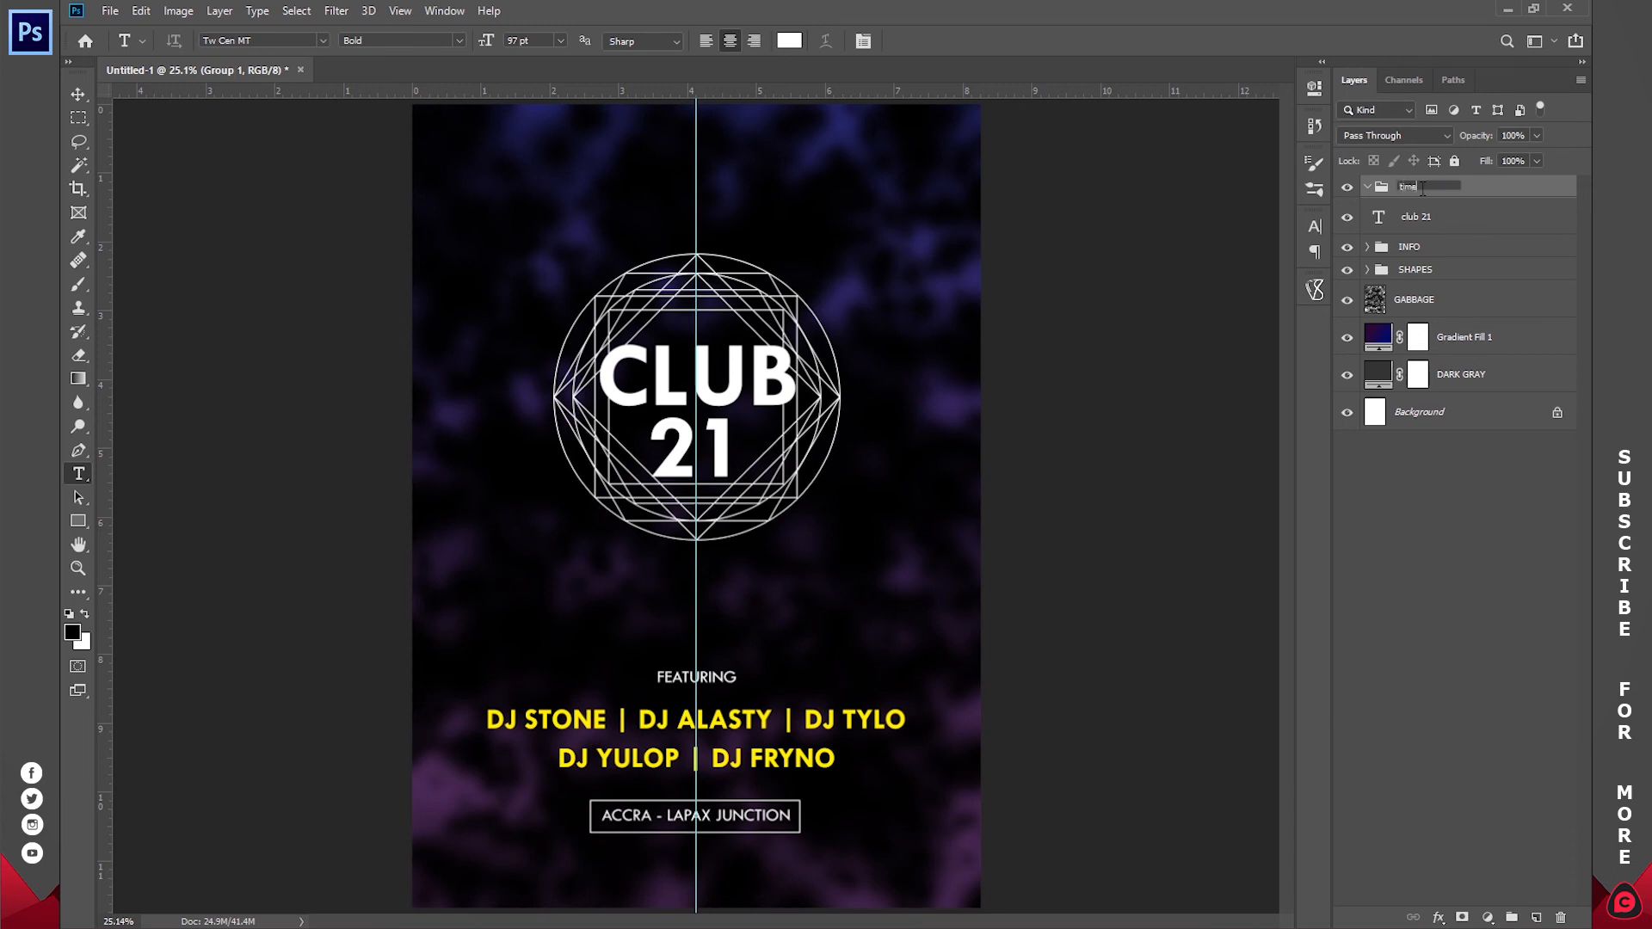
pyautogui.press('Return')
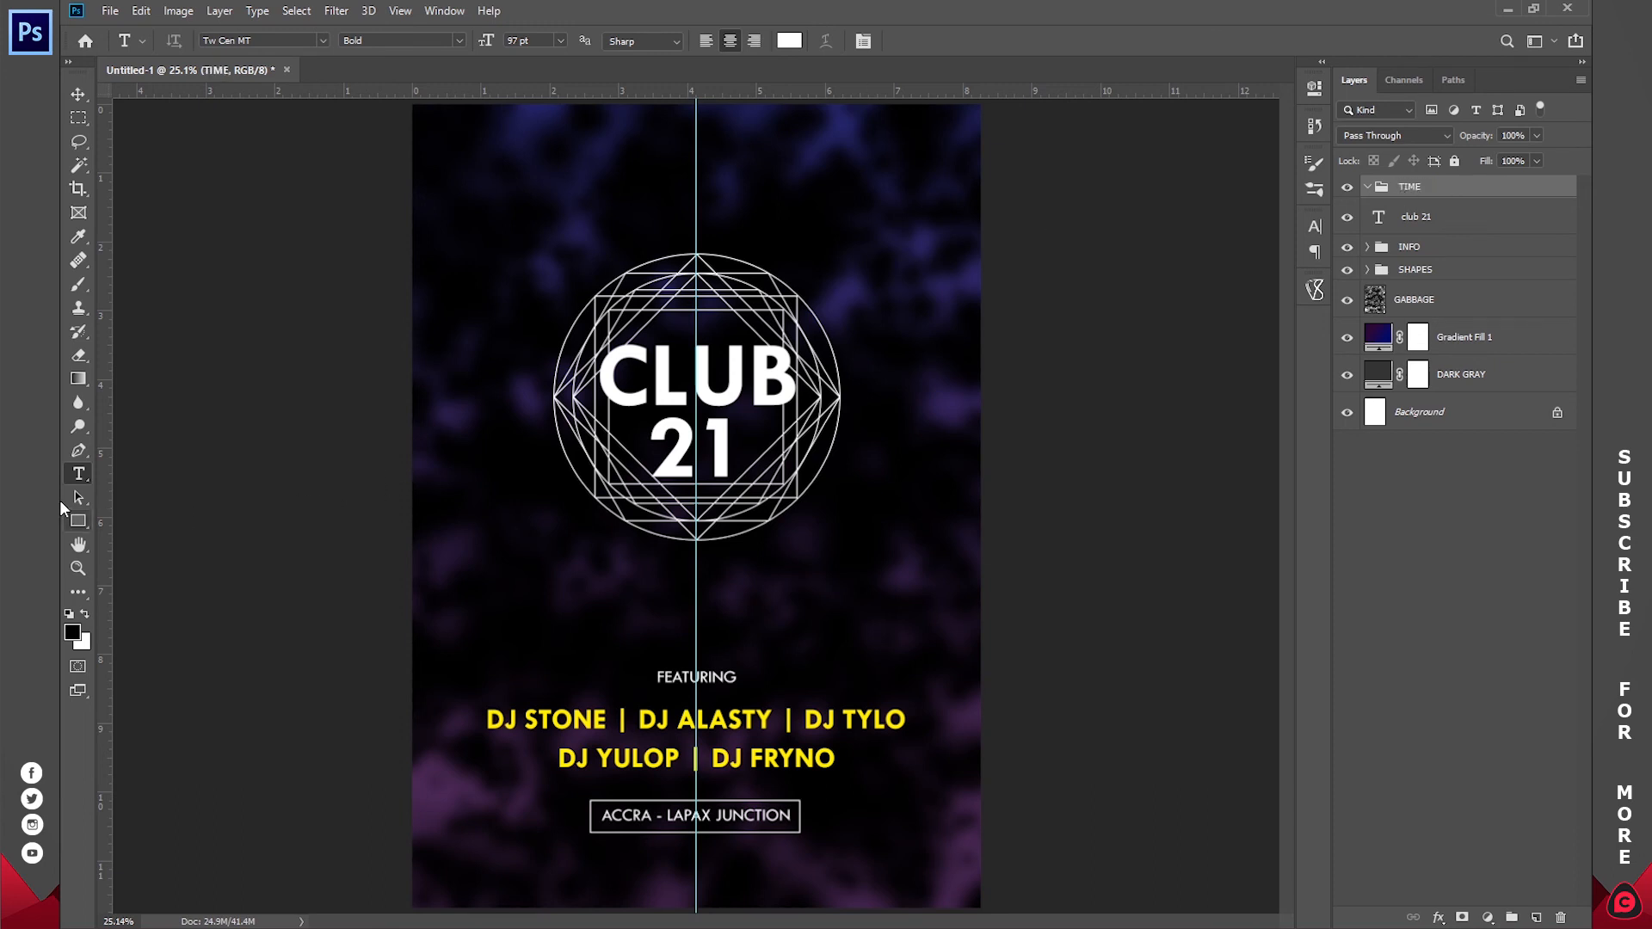
# - Draw an unfilled circle about 382 px wide with a white 5 px stroke and place it in the poster's upper-right corner
pyautogui.click(78, 521)
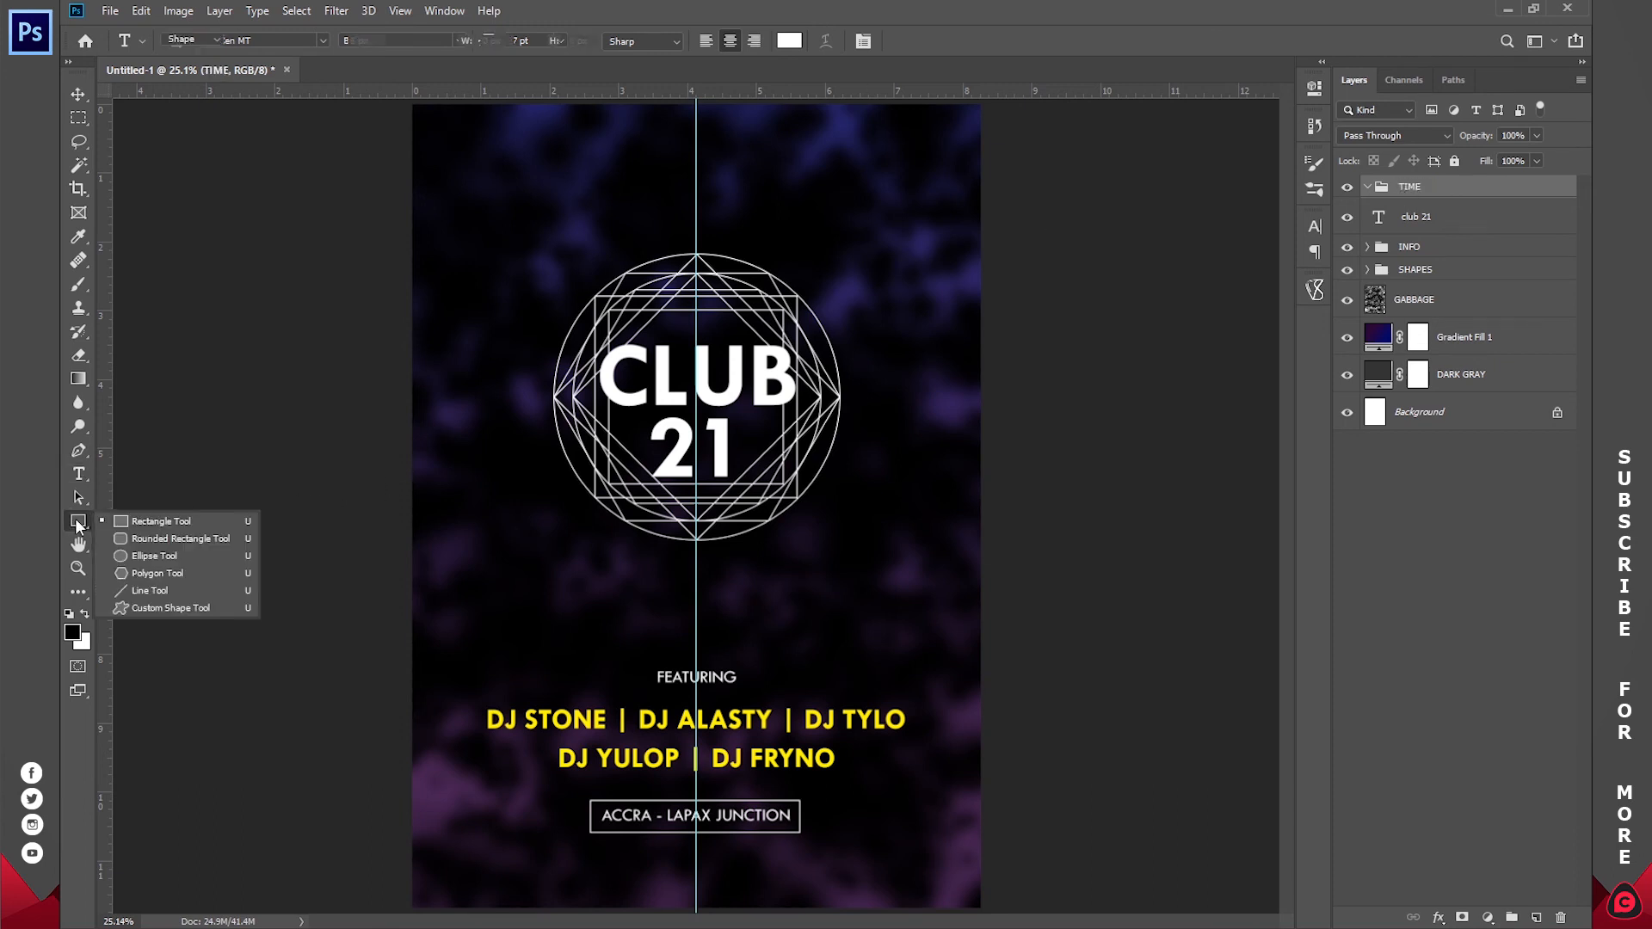
pyautogui.click(146, 556)
pyautogui.moveTo(806, 169); pyautogui.dragTo(892, 270)
pyautogui.press('v')
pyautogui.moveTo(892, 325); pyautogui.dragTo(944, 287)
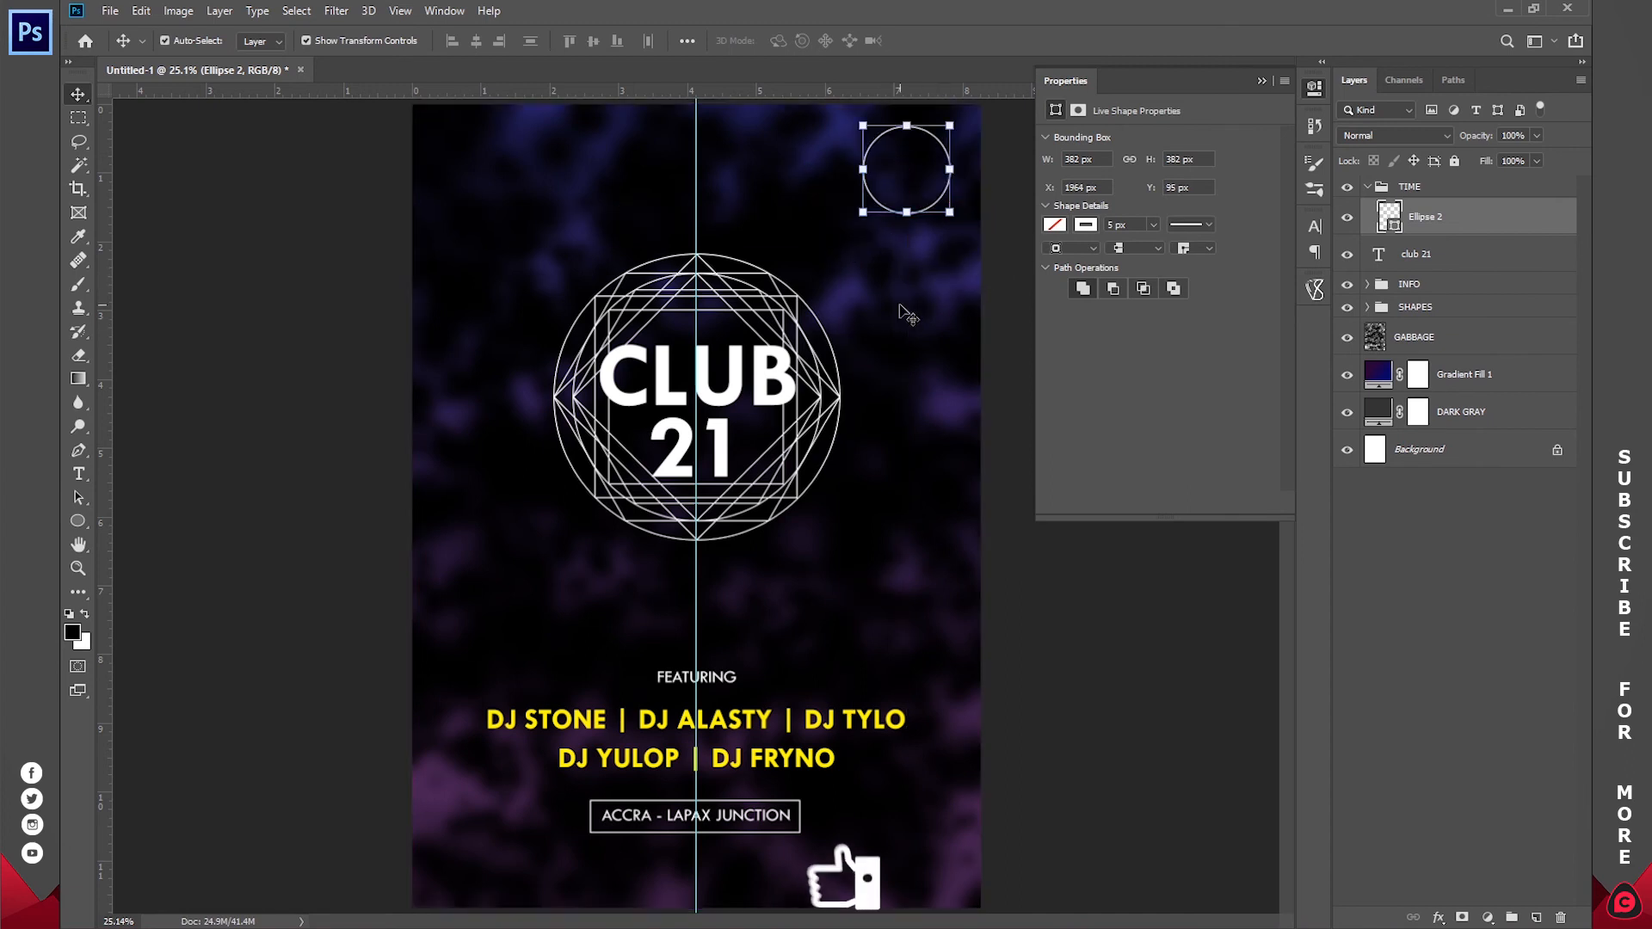
# - Add a two-line text layer reading "24" and "JULY" below the small circle
pyautogui.press('t')
pyautogui.click(886, 284)
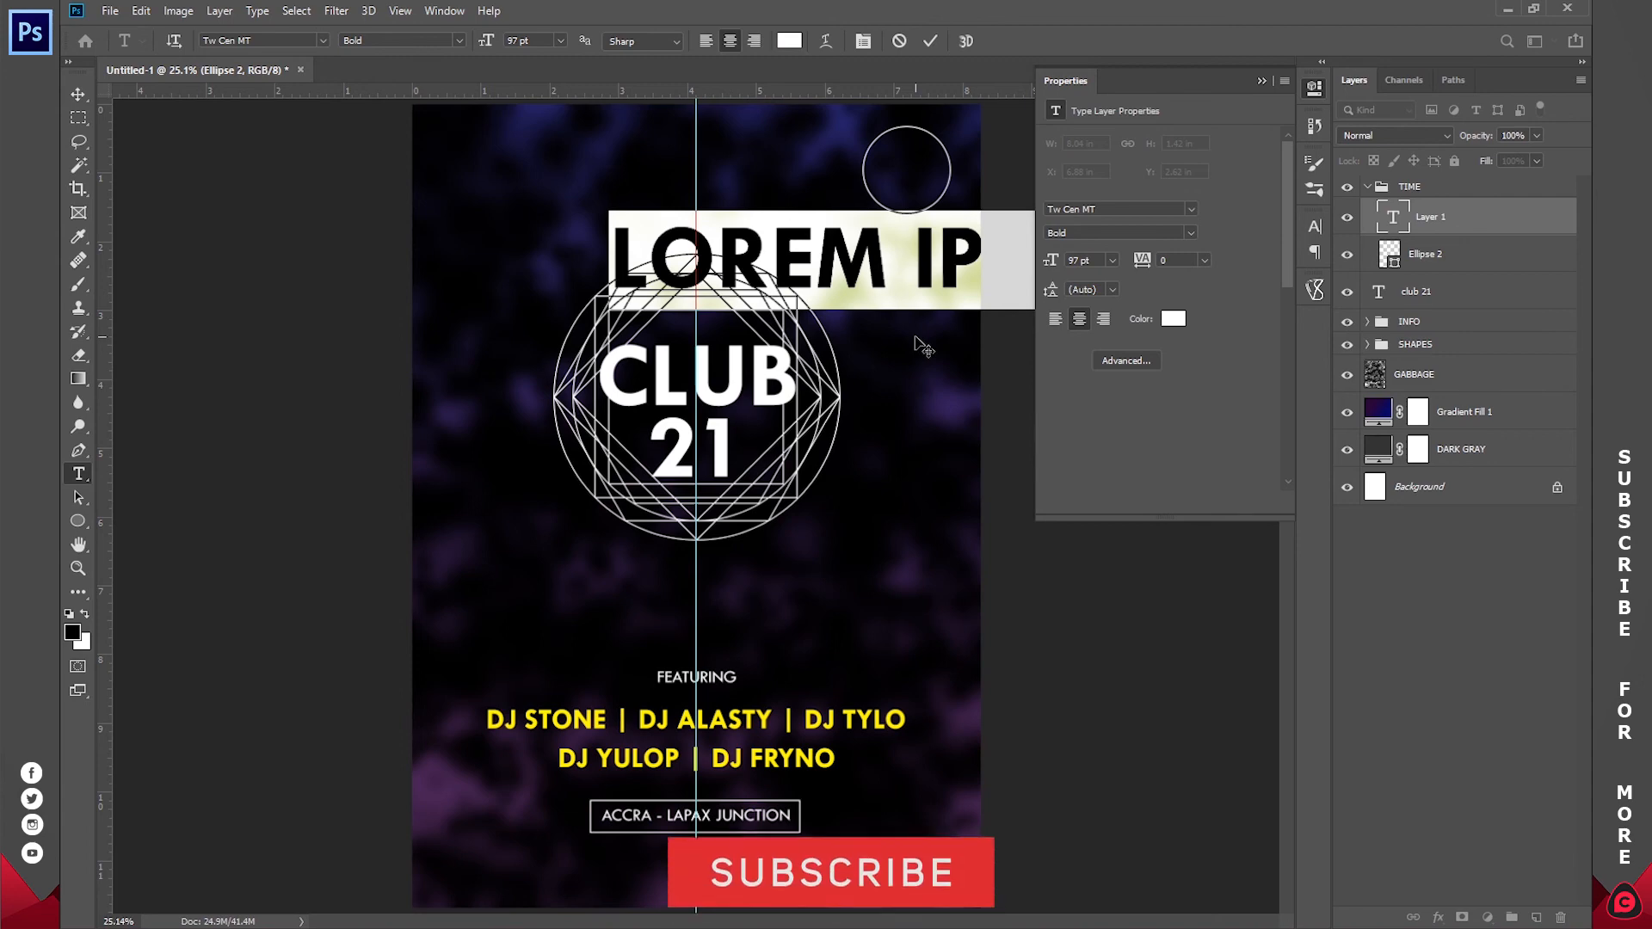
pyautogui.write('24')
pyautogui.press('Return')
pyautogui.write('JULY')
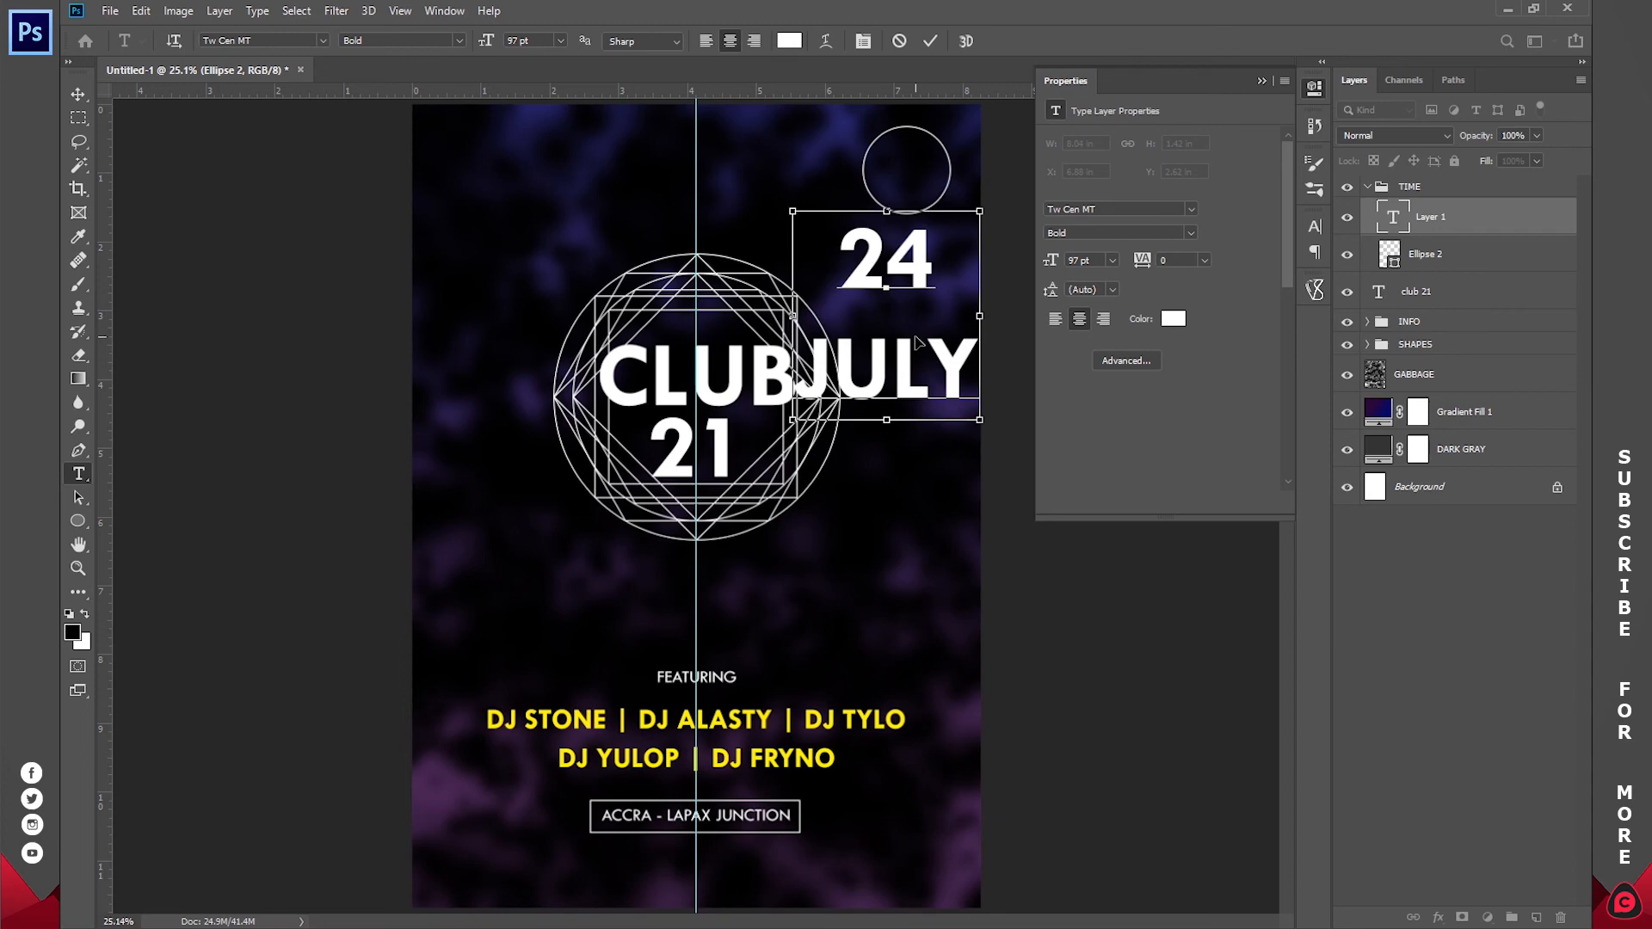
# - Set the "24 JULY" text to 48 pt Regular and move it so that "24" sits inside the small circle
pyautogui.hotkey('ctrl', 'a')
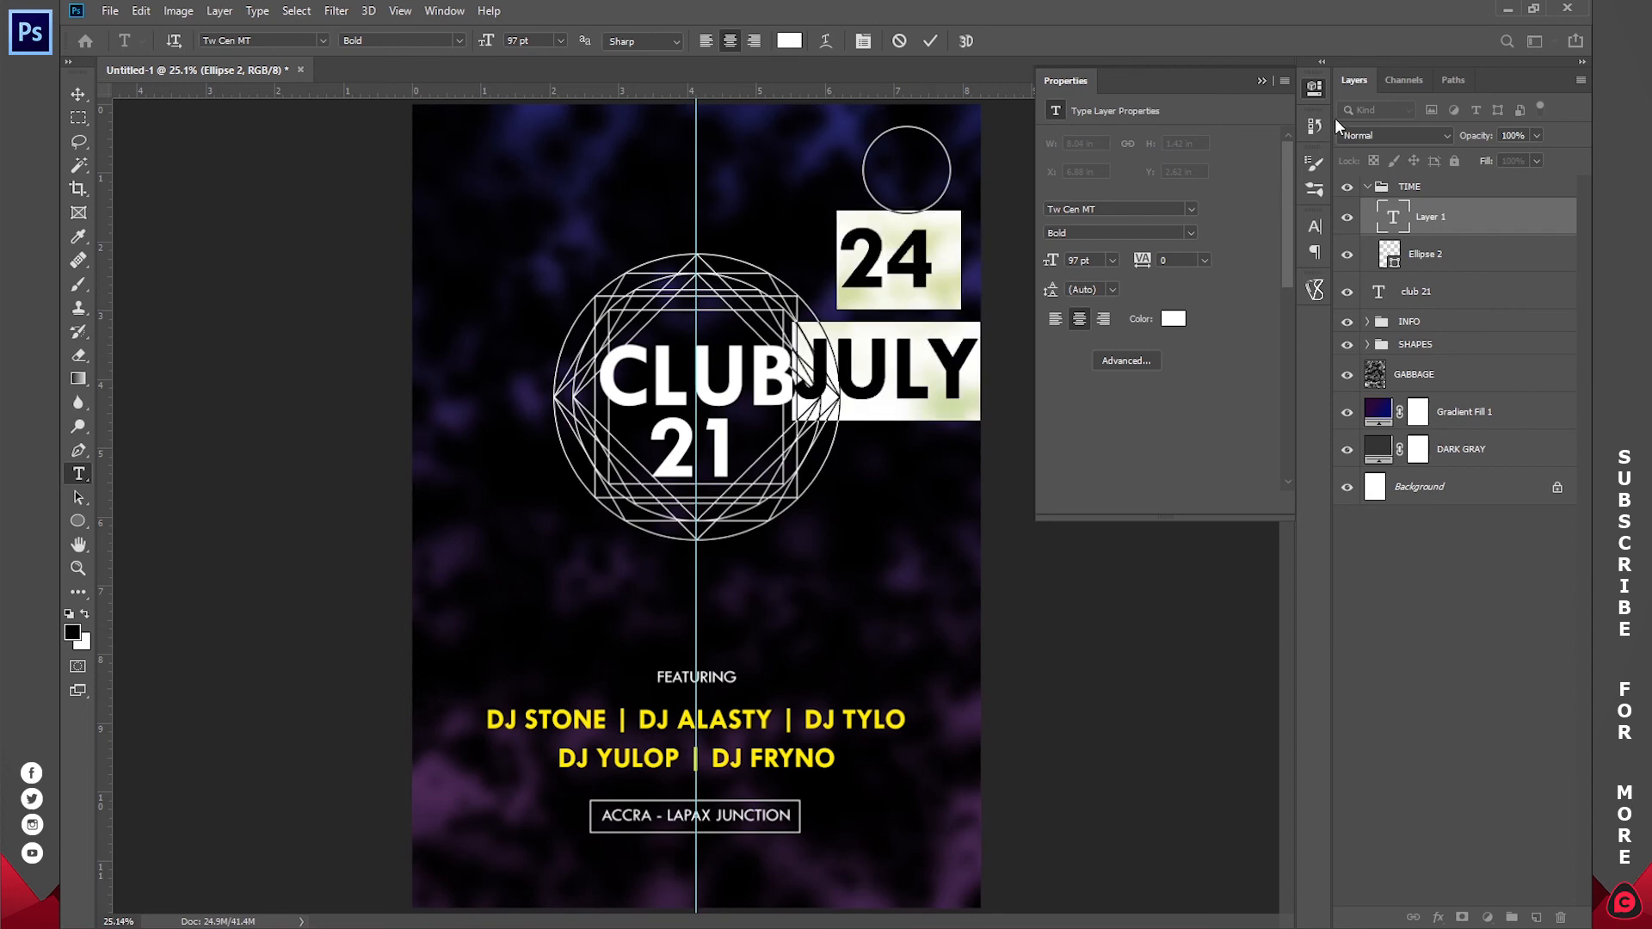
pyautogui.click(1314, 95)
pyautogui.click(1316, 226)
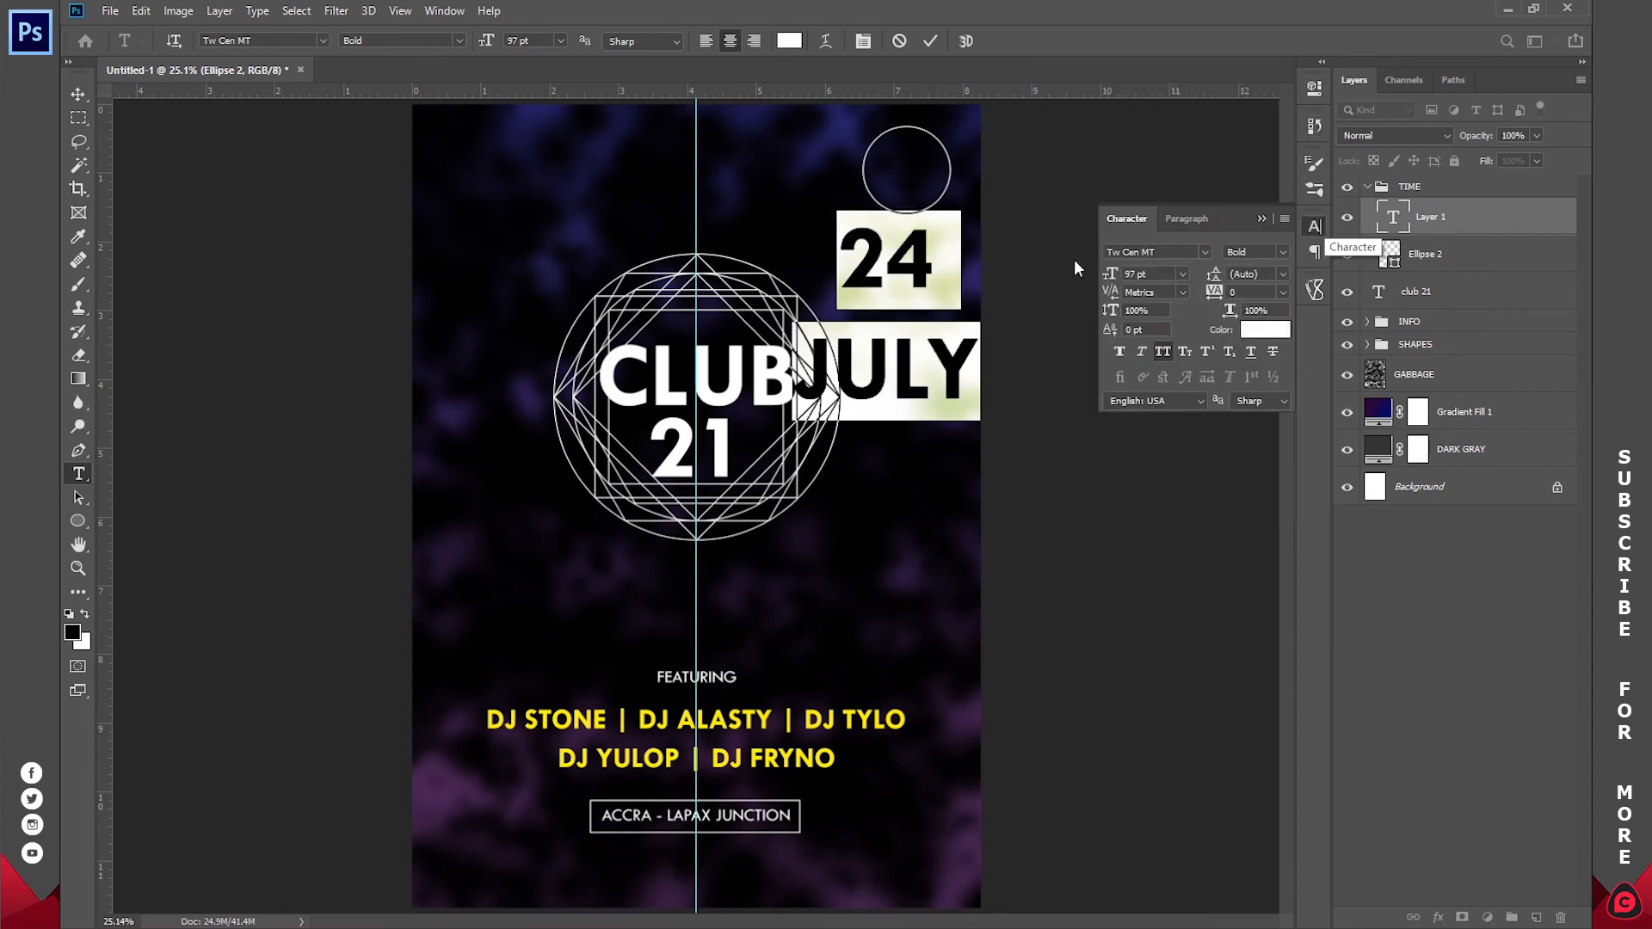
pyautogui.click(1179, 273)
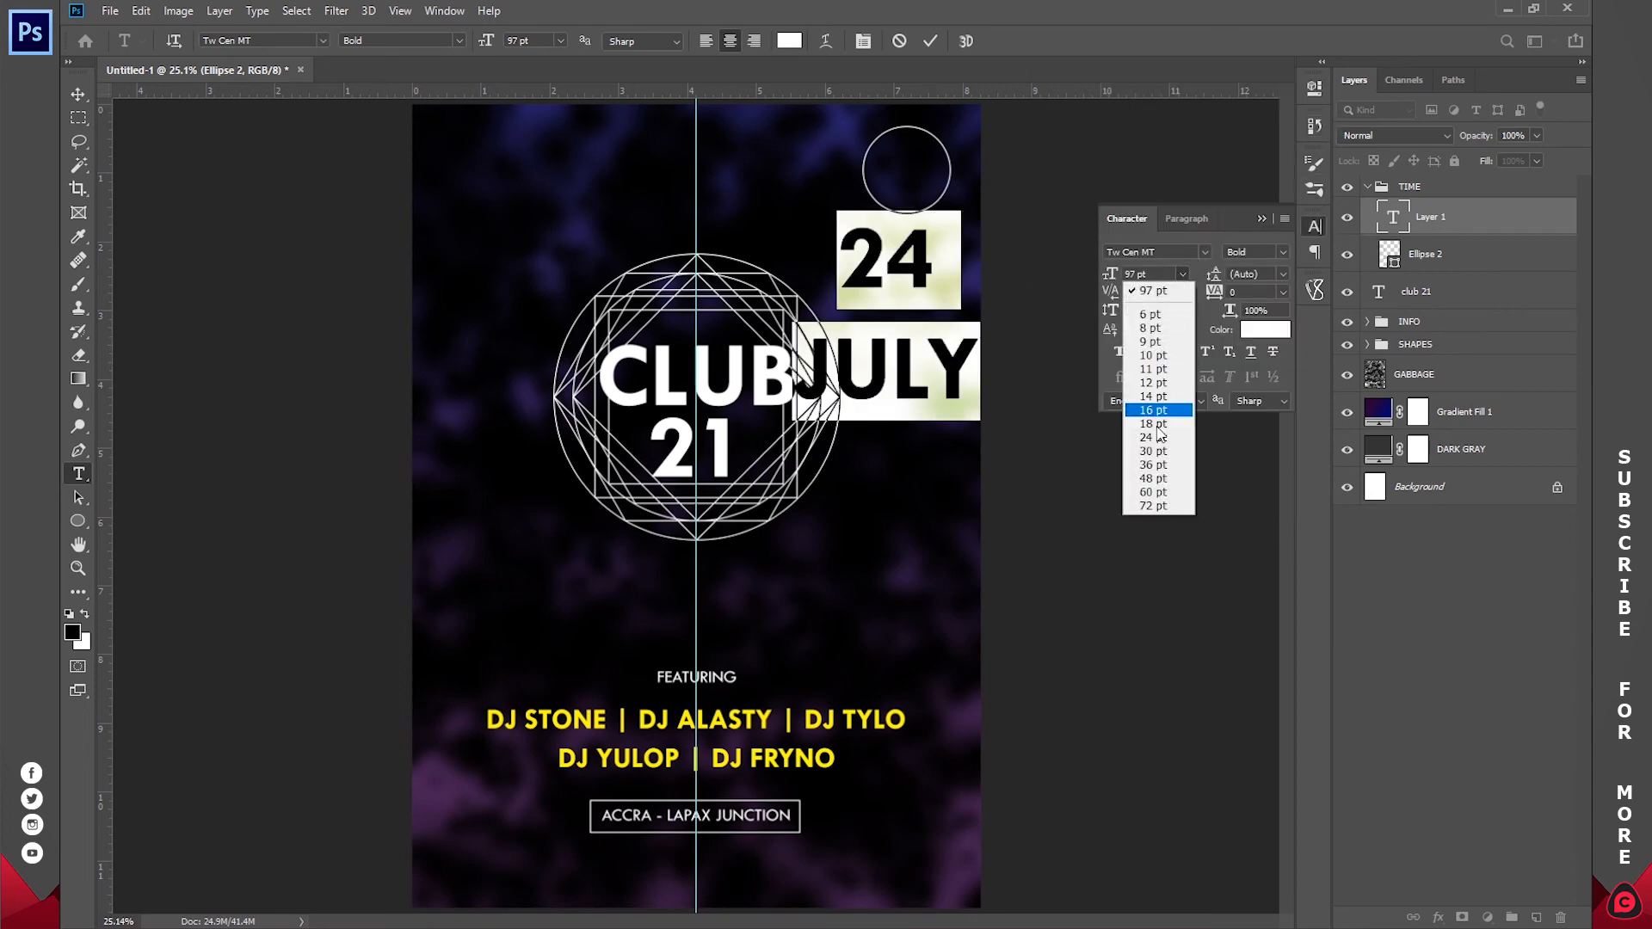
pyautogui.click(1157, 477)
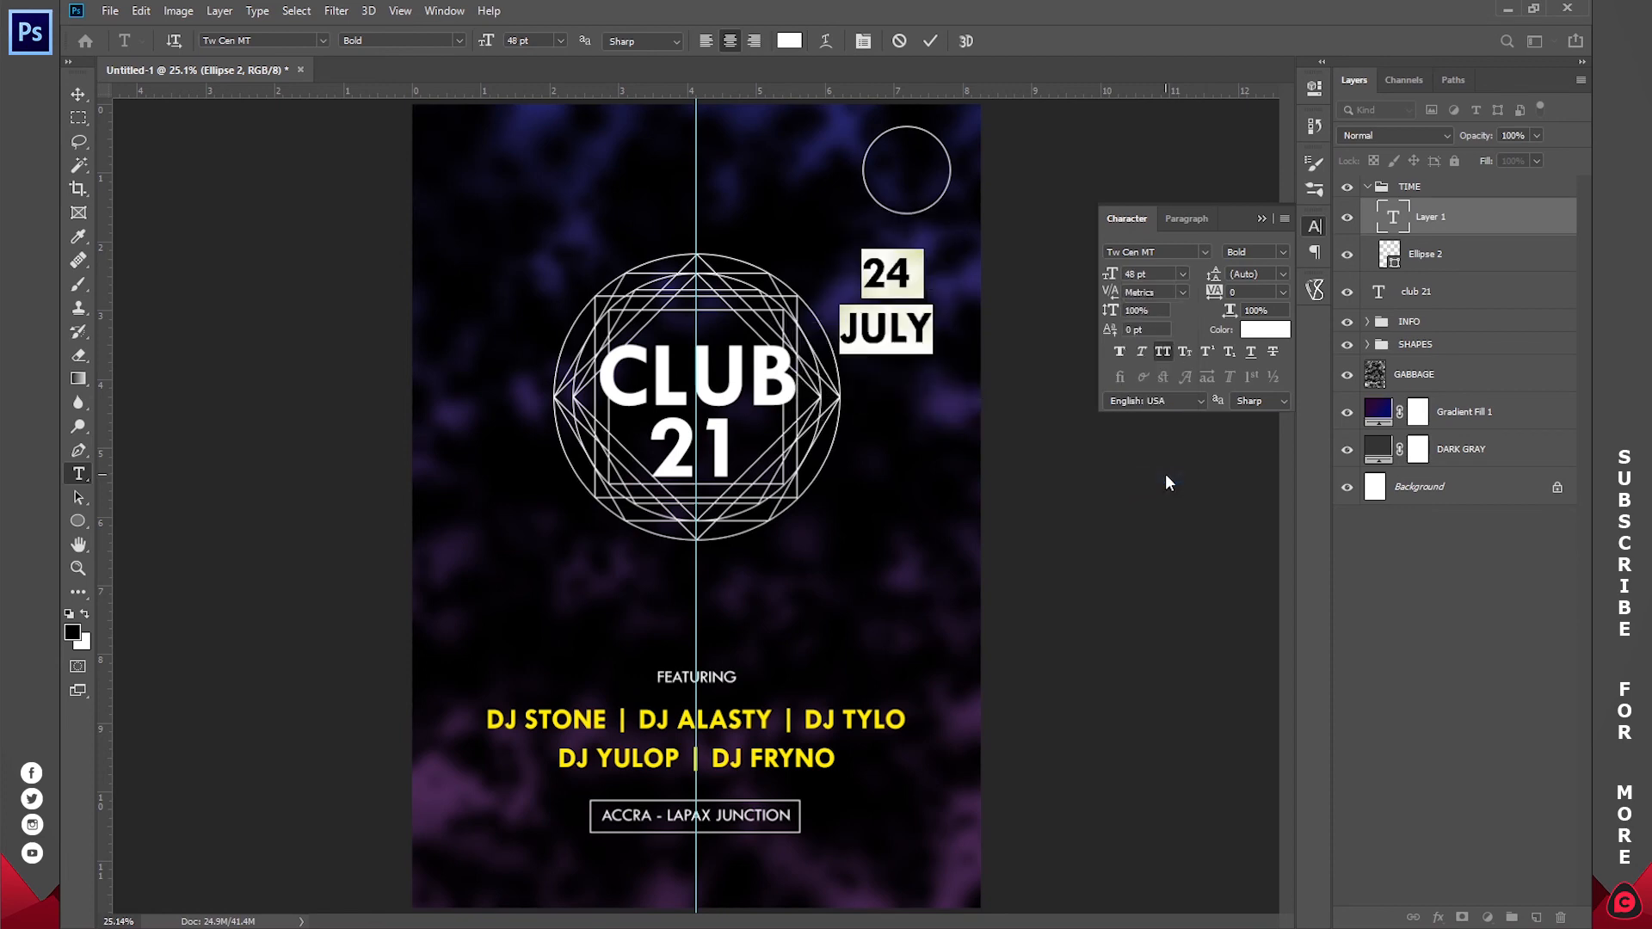
pyautogui.click(1282, 253)
pyautogui.click(1275, 272)
pyautogui.click(897, 351)
pyautogui.moveTo(925, 409); pyautogui.dragTo(945, 290)
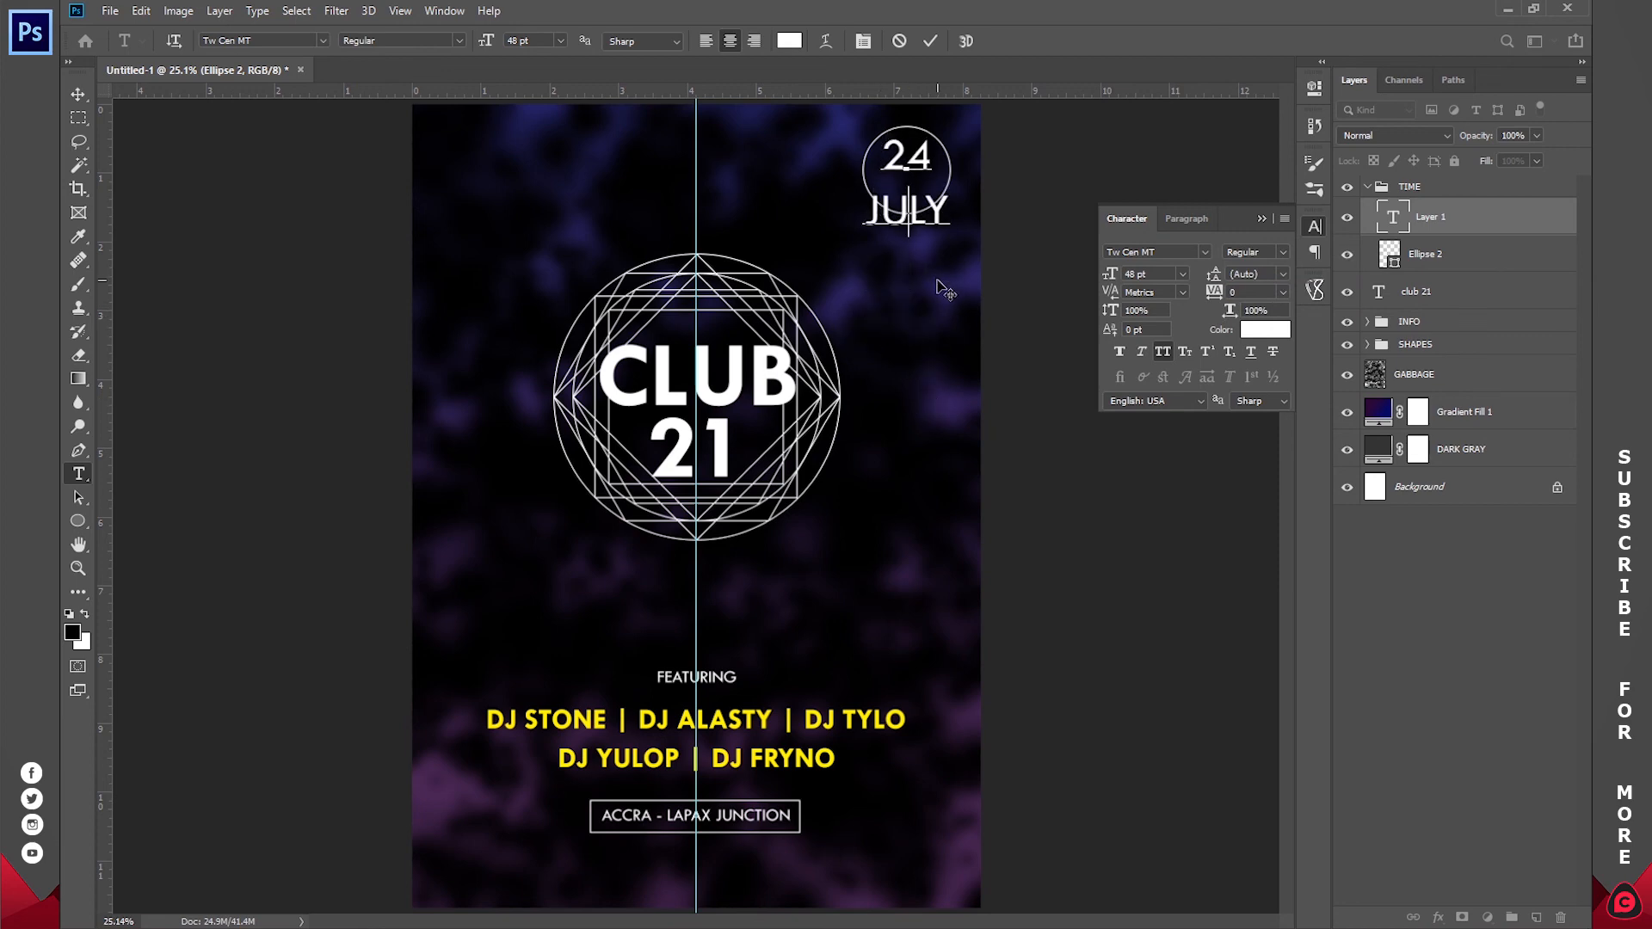
# - Reduce the "JULY" line to 25 pt so it fits inside the circle and commit the text
pyautogui.moveTo(950, 215); pyautogui.dragTo(862, 215)
pyautogui.moveTo(1108, 276); pyautogui.dragTo(1090, 277)
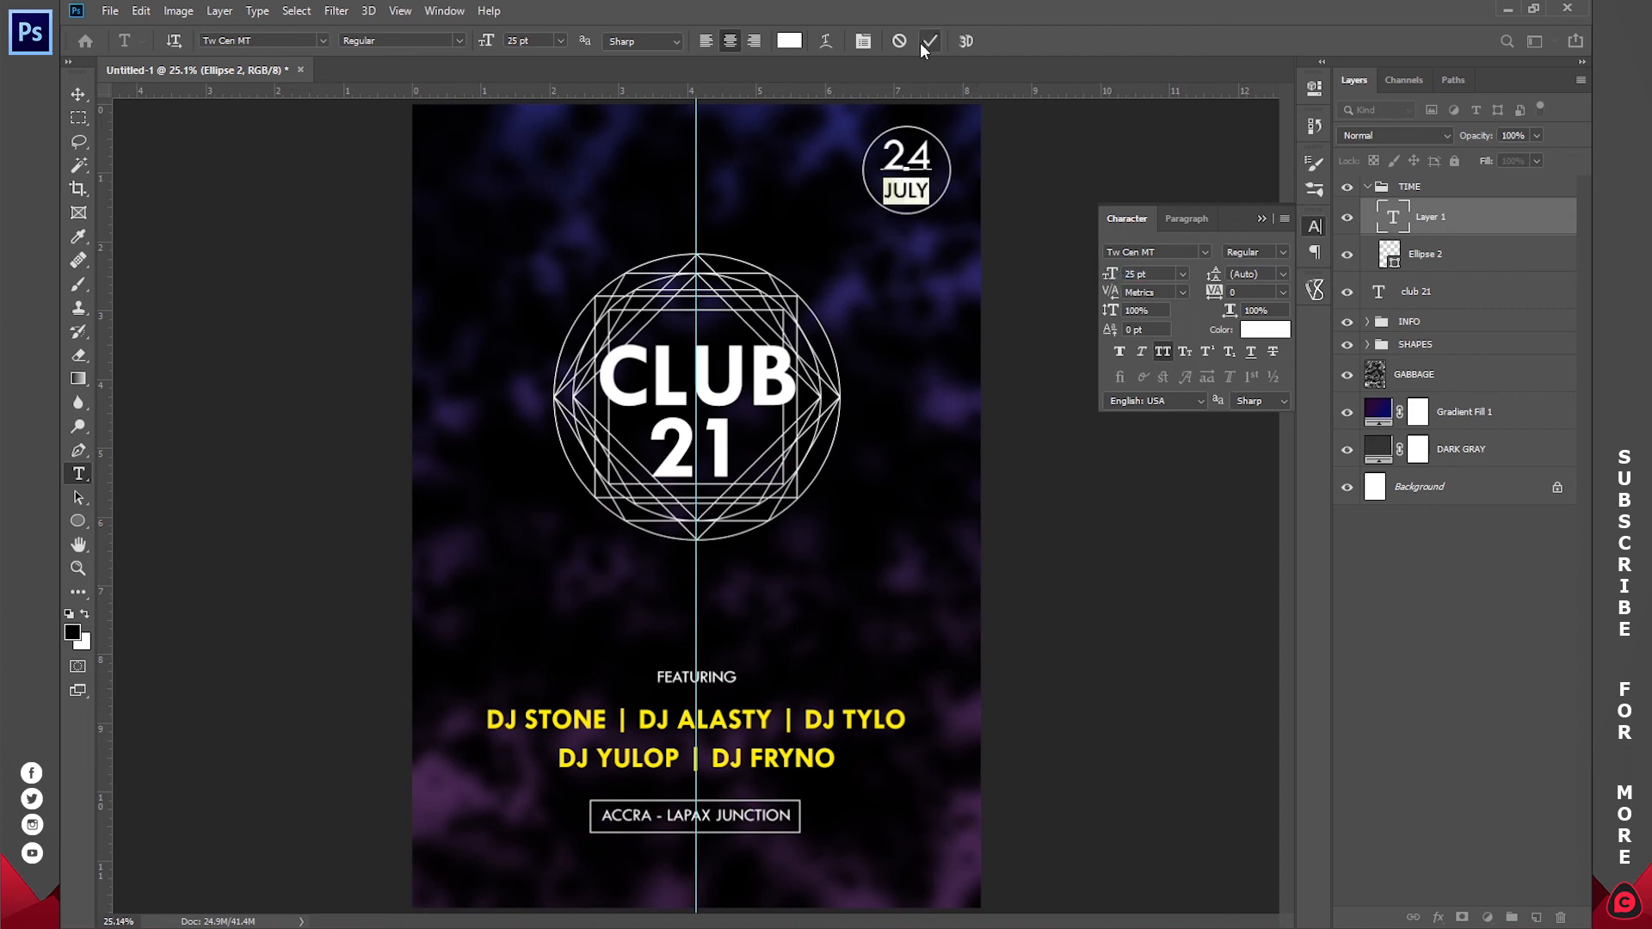
pyautogui.click(926, 42)
pyautogui.click(1306, 227)
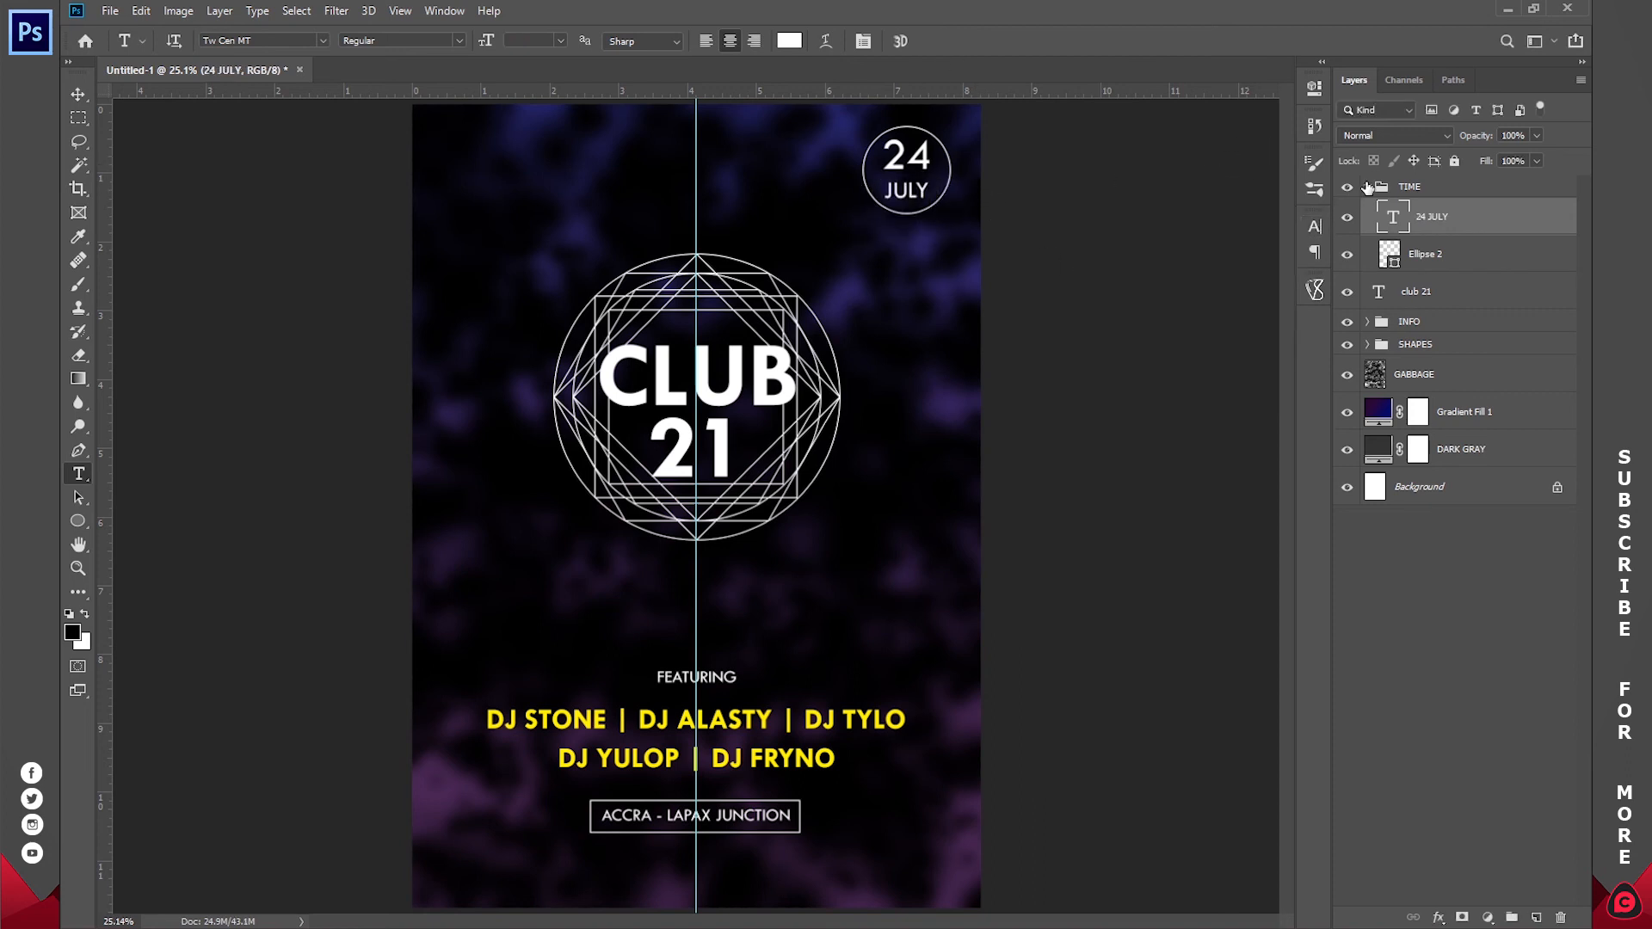
# - Collapse the TIME group and clear the layer selection
pyautogui.click(1367, 187)
pyautogui.press('z')
pyautogui.moveTo(801, 473); pyautogui.dragTo(770, 478)
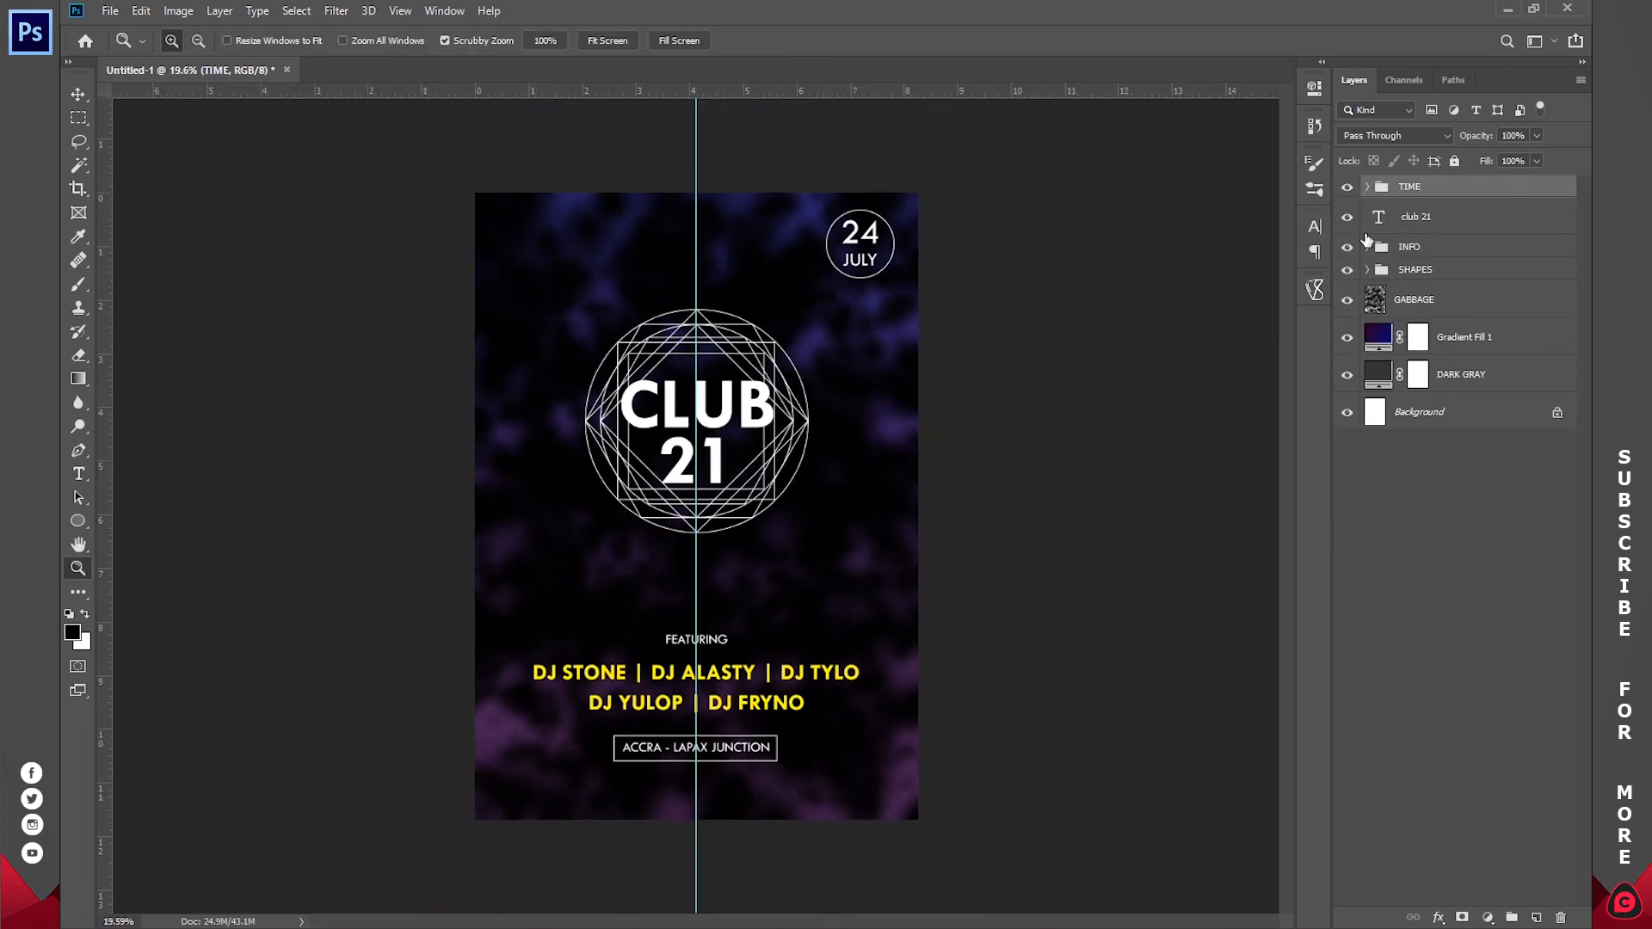
pyautogui.click(1410, 595)
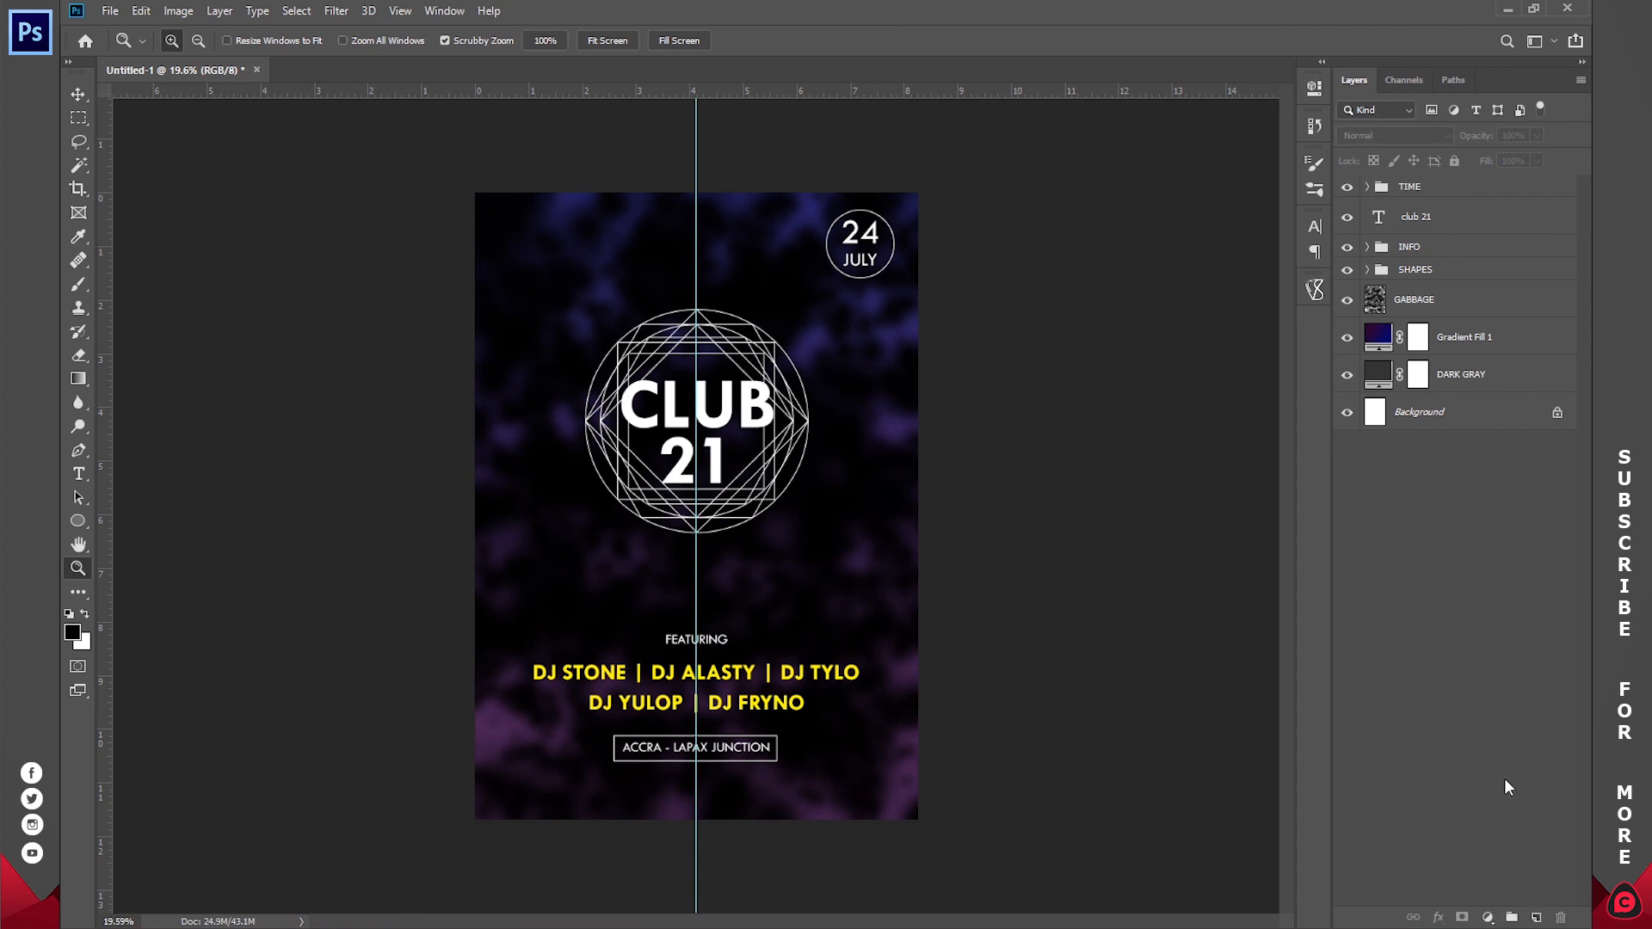
# - Add a Gradient fill layer above the TIME group and set its style to Radial
pyautogui.click(1488, 918)
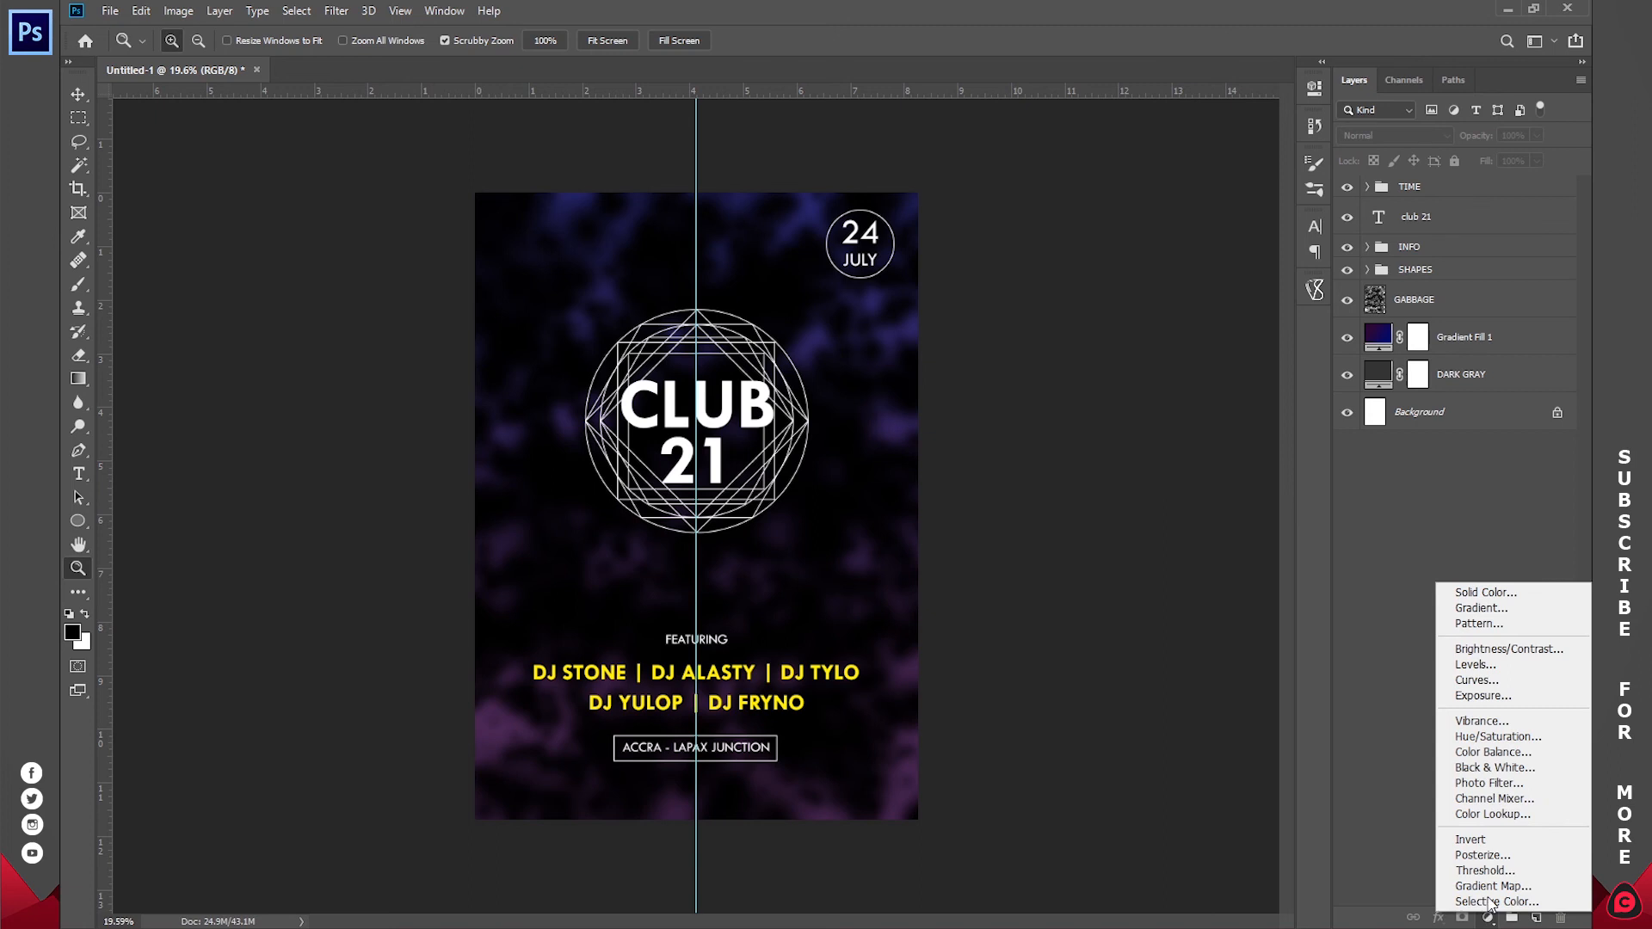
pyautogui.click(1497, 610)
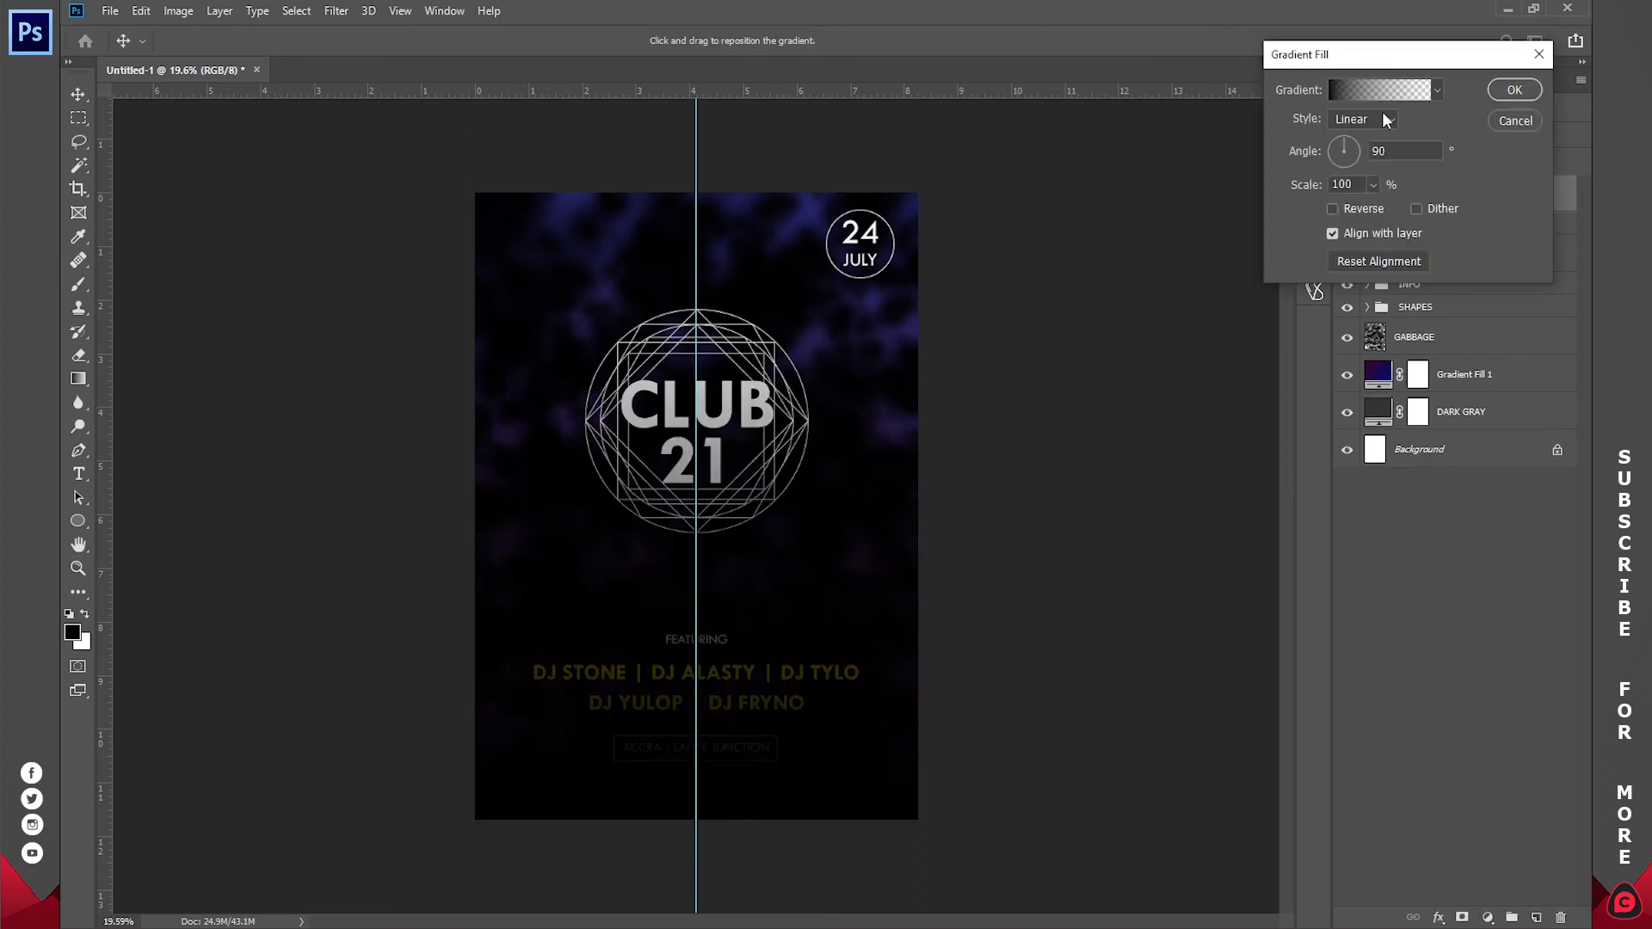
pyautogui.click(1359, 119)
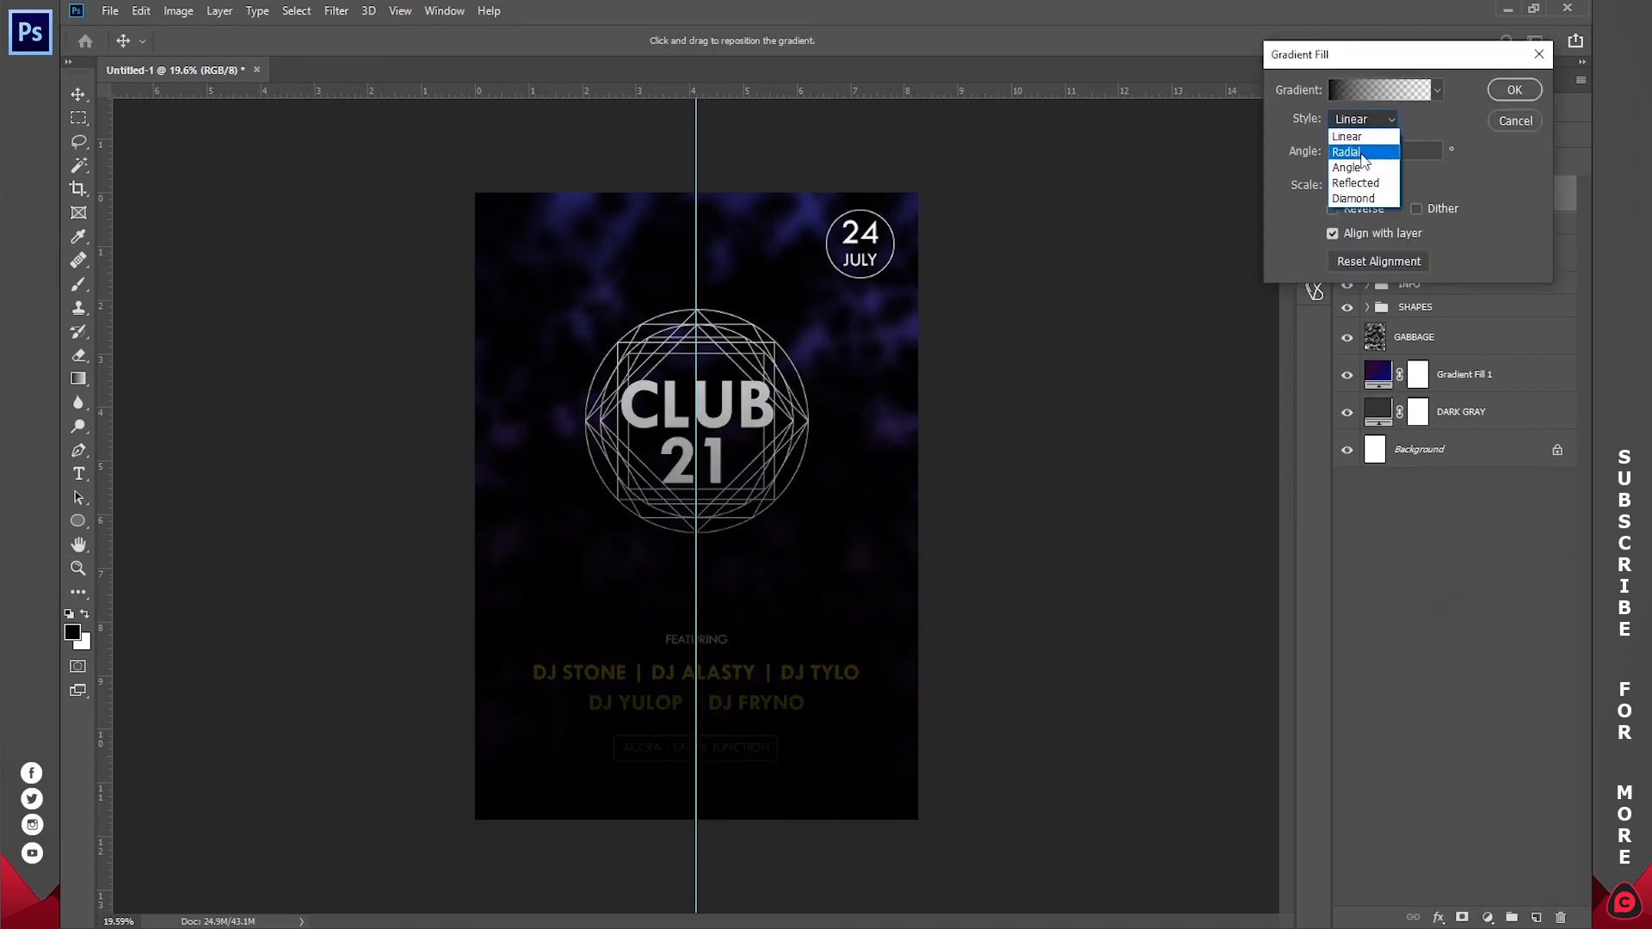
pyautogui.click(1361, 152)
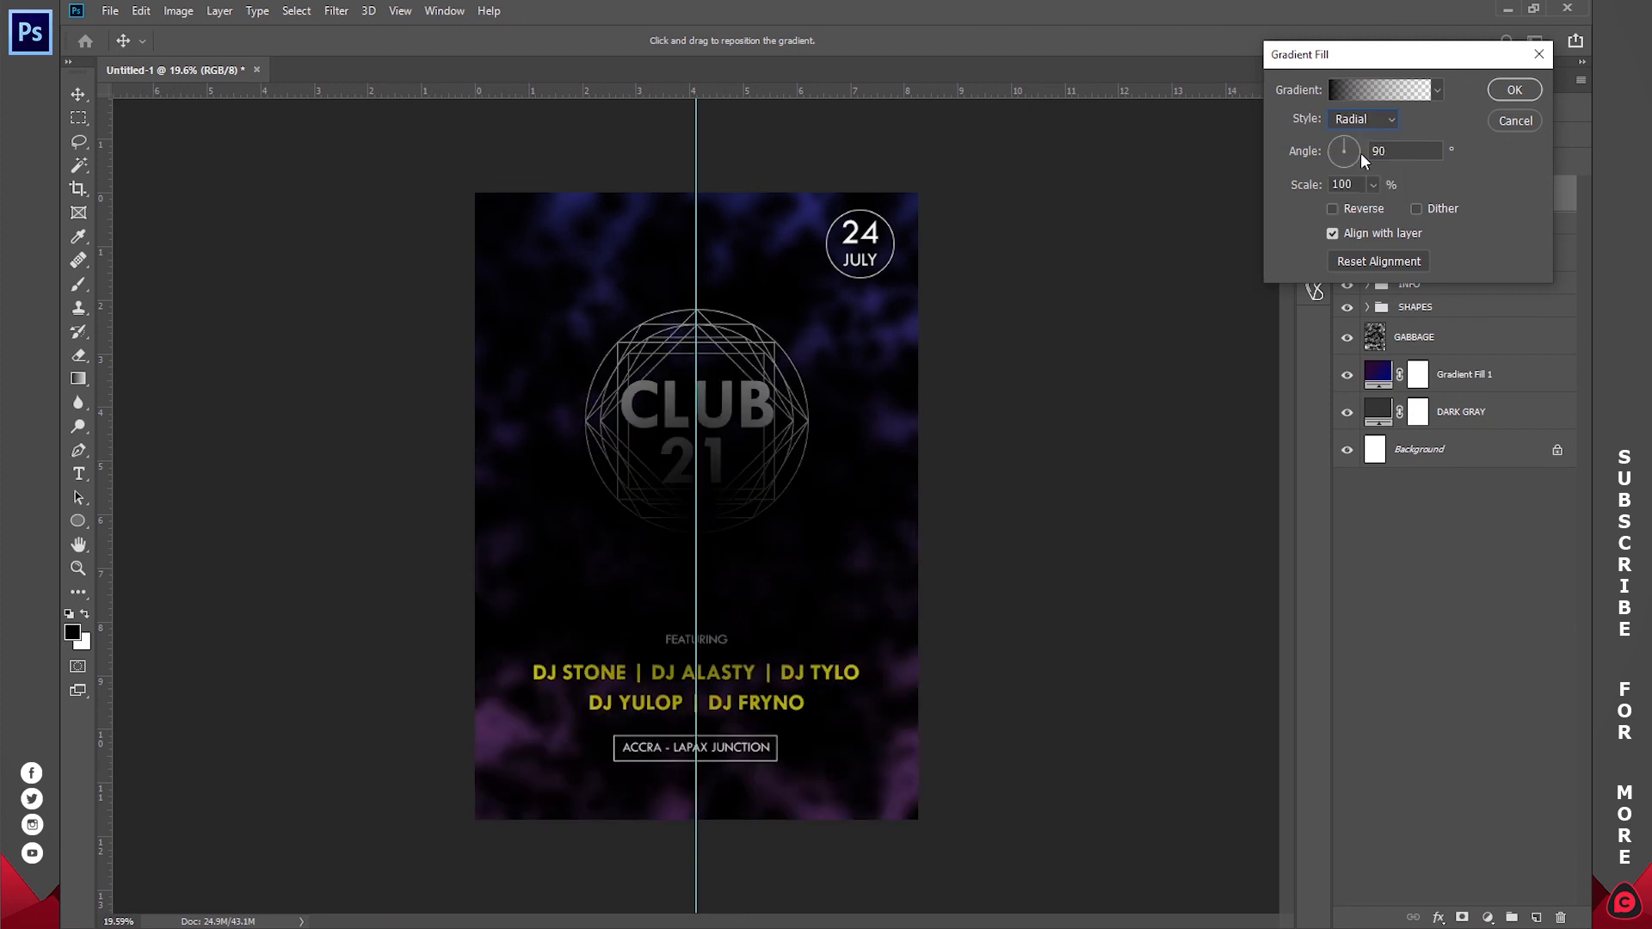
# - Set the new gradient's starting colour stop to pink ff00ba and copy its hex code
pyautogui.click(1337, 88)
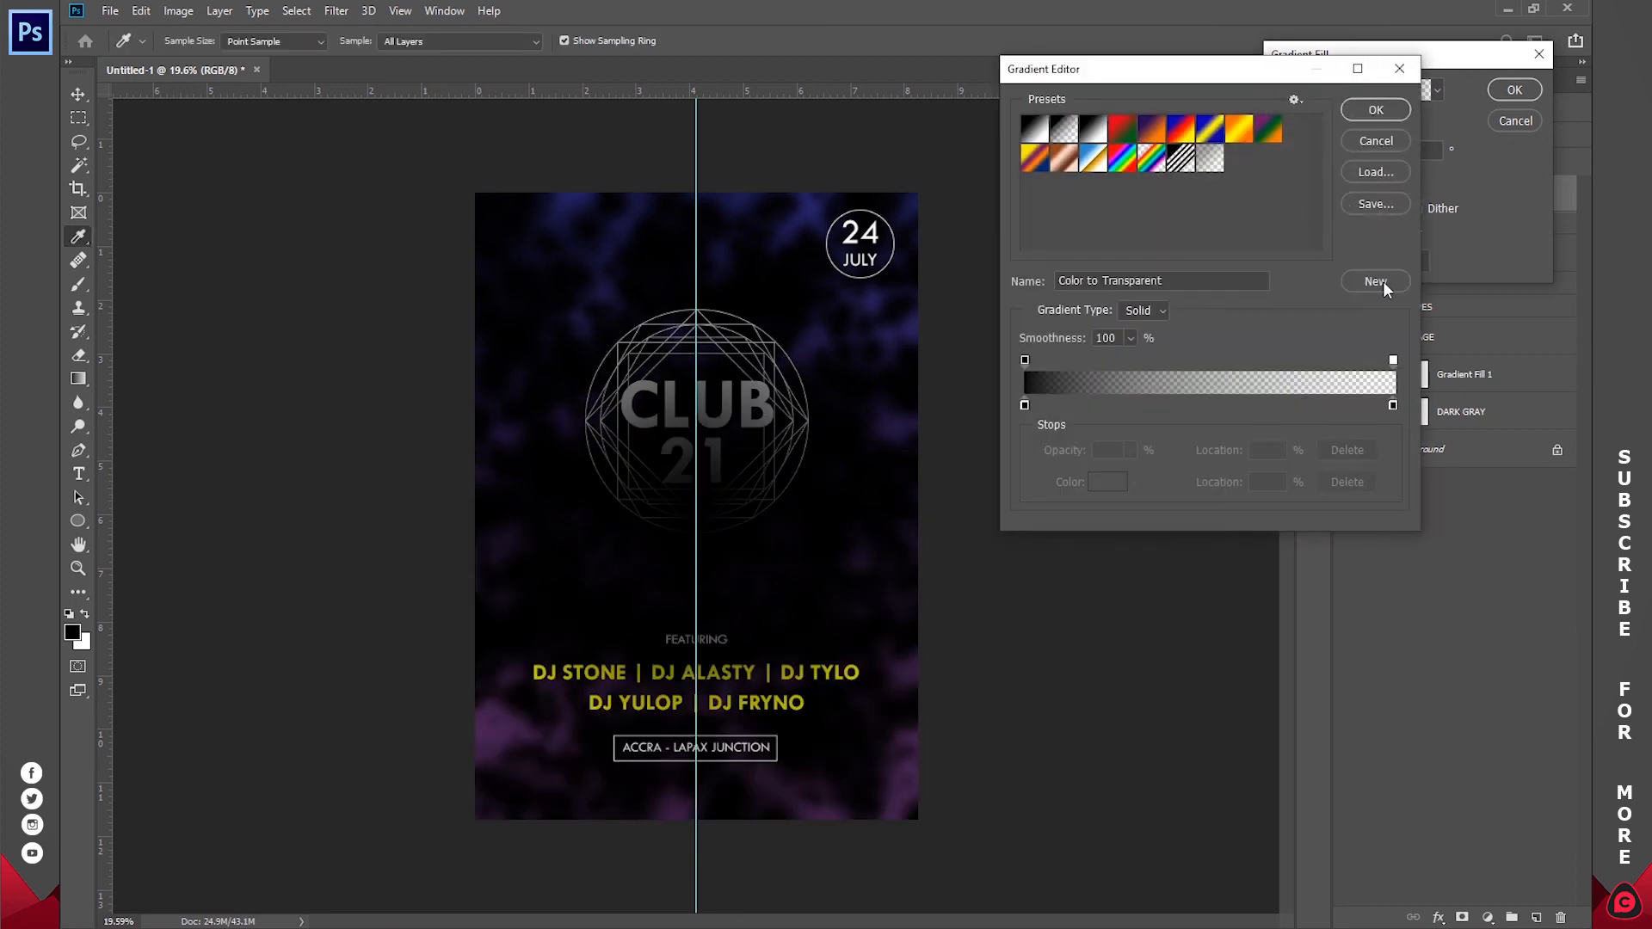
pyautogui.click(1025, 405)
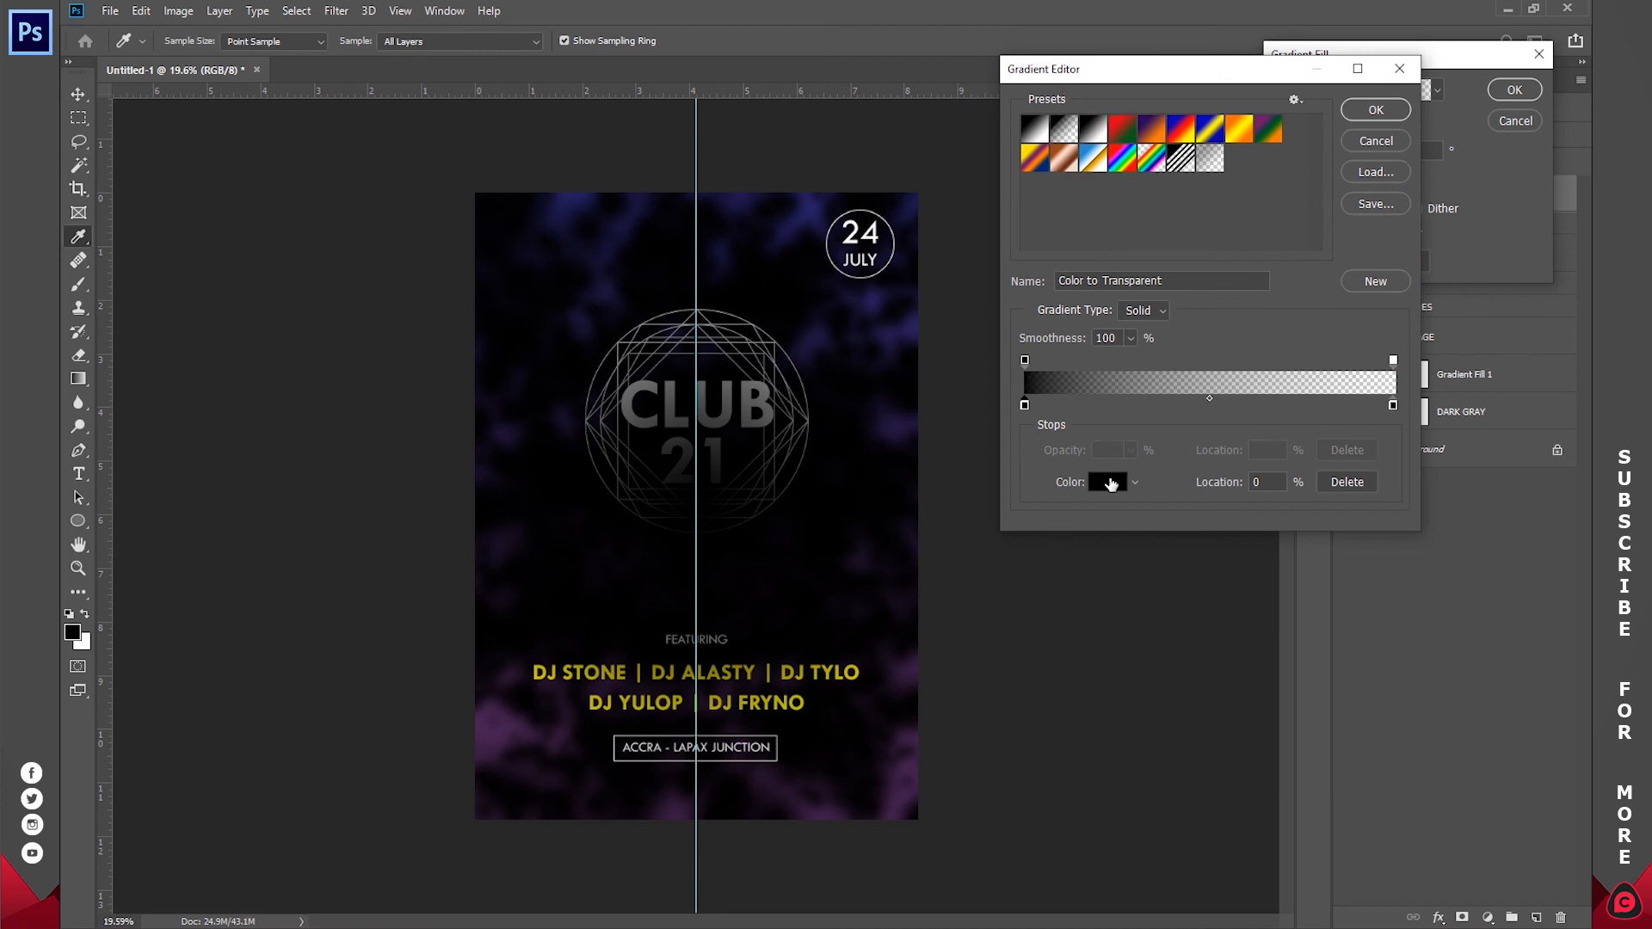
pyautogui.click(1108, 481)
pyautogui.click(1343, 112)
pyautogui.click(1322, 86)
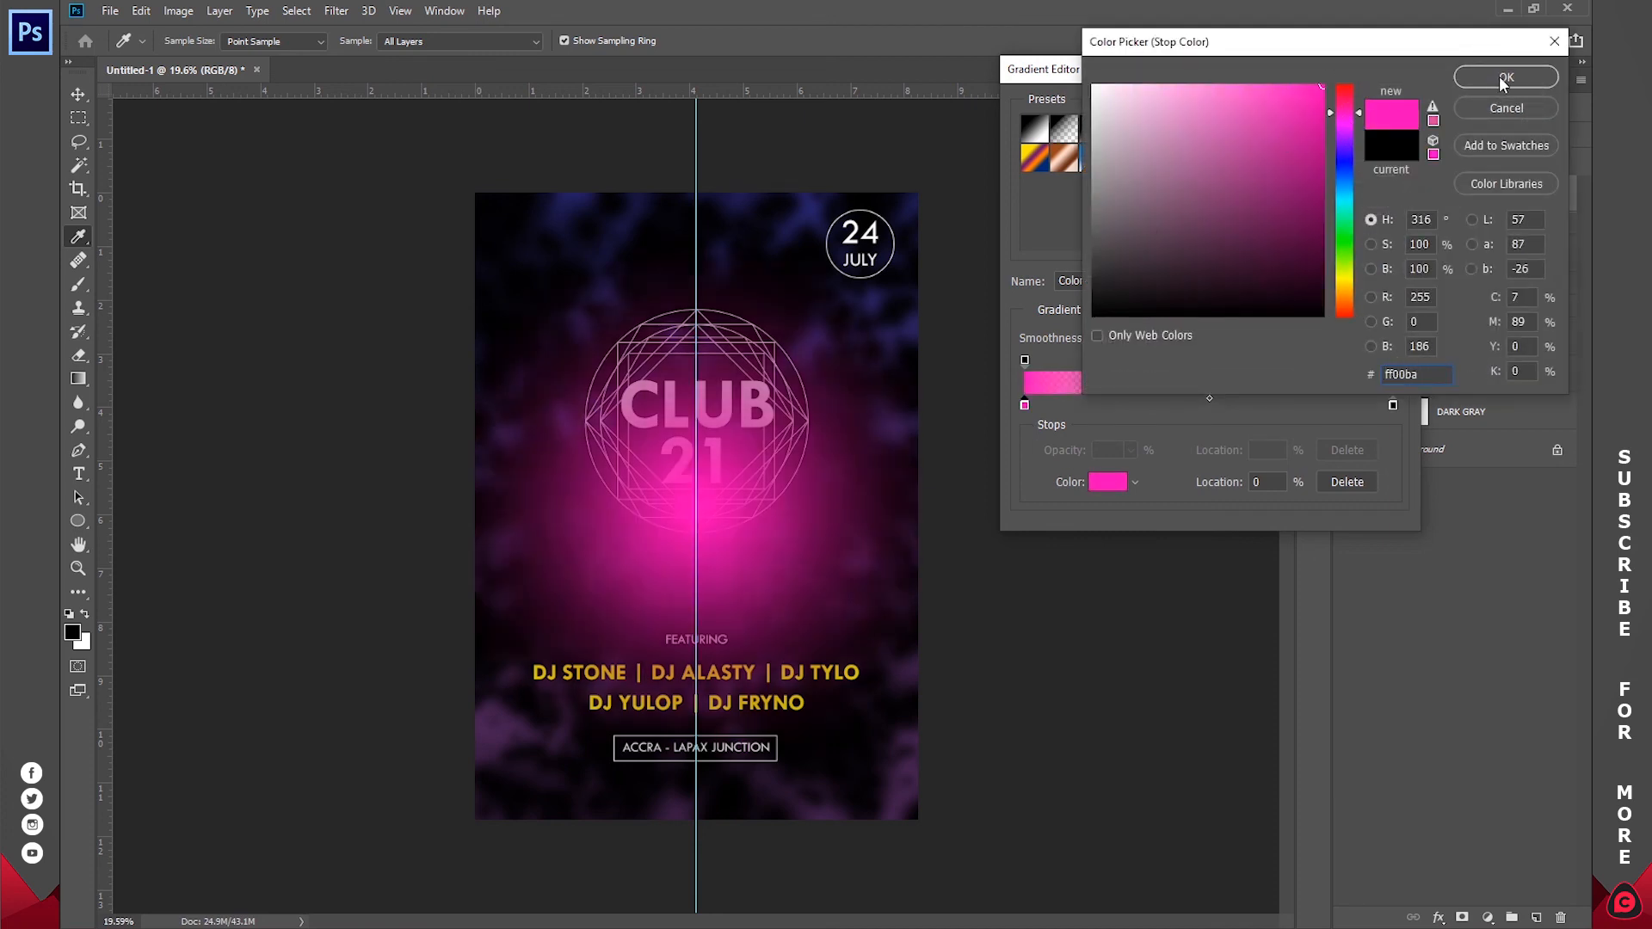
pyautogui.click(1504, 79)
pyautogui.click(1108, 482)
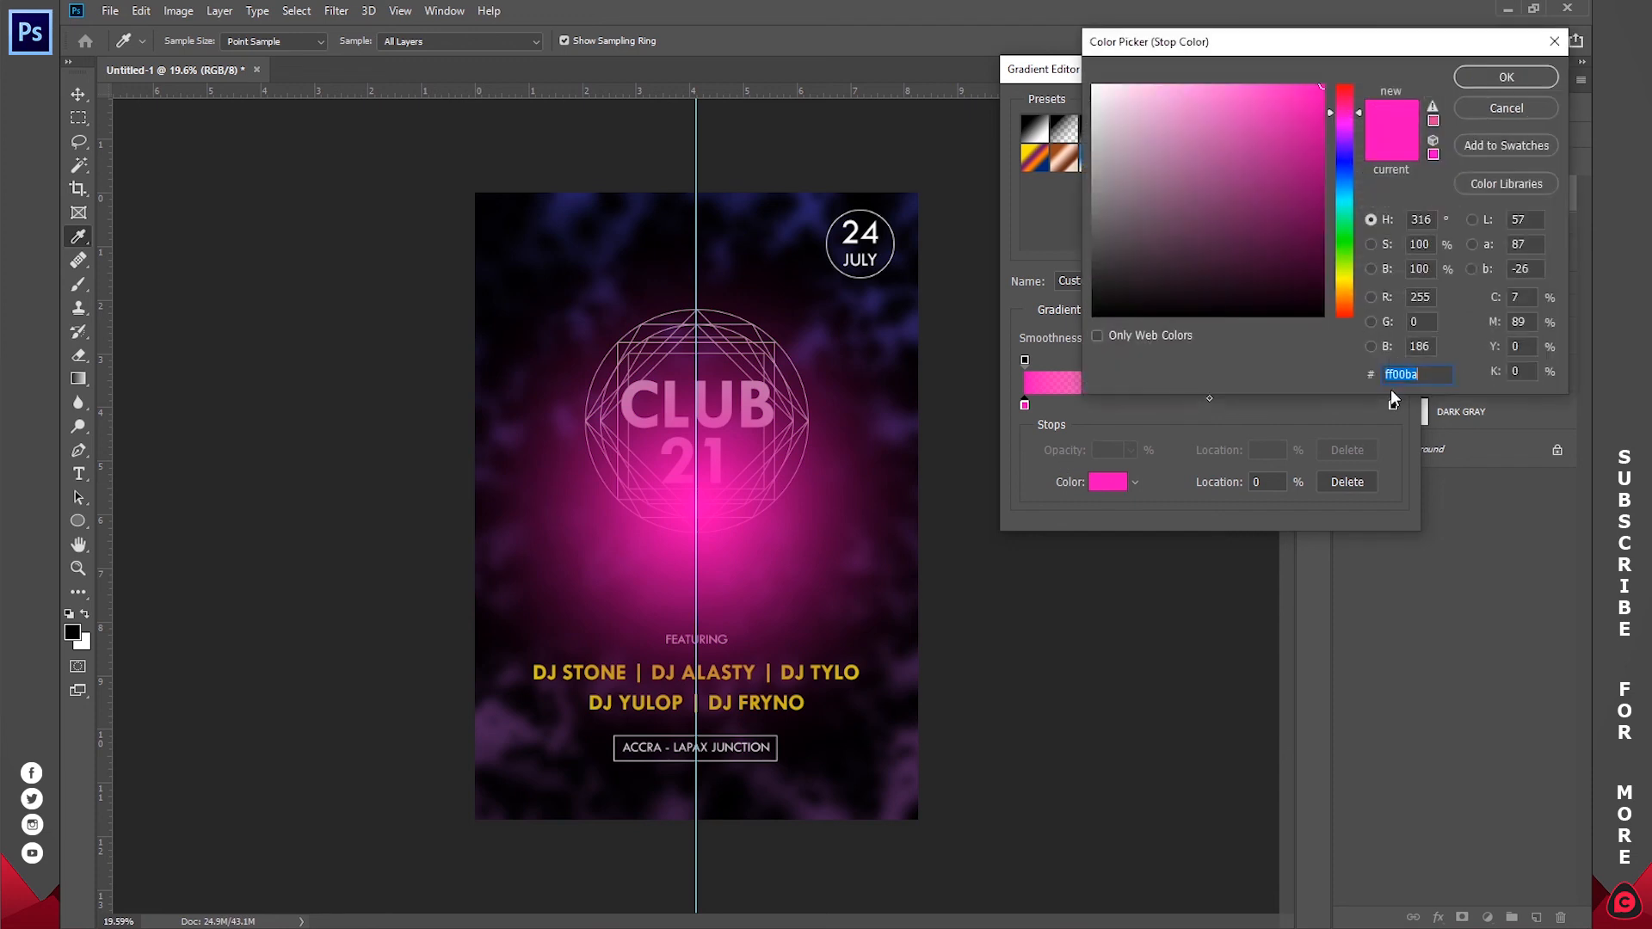
pyautogui.rightClick(1394, 383)
pyautogui.click(1215, 435)
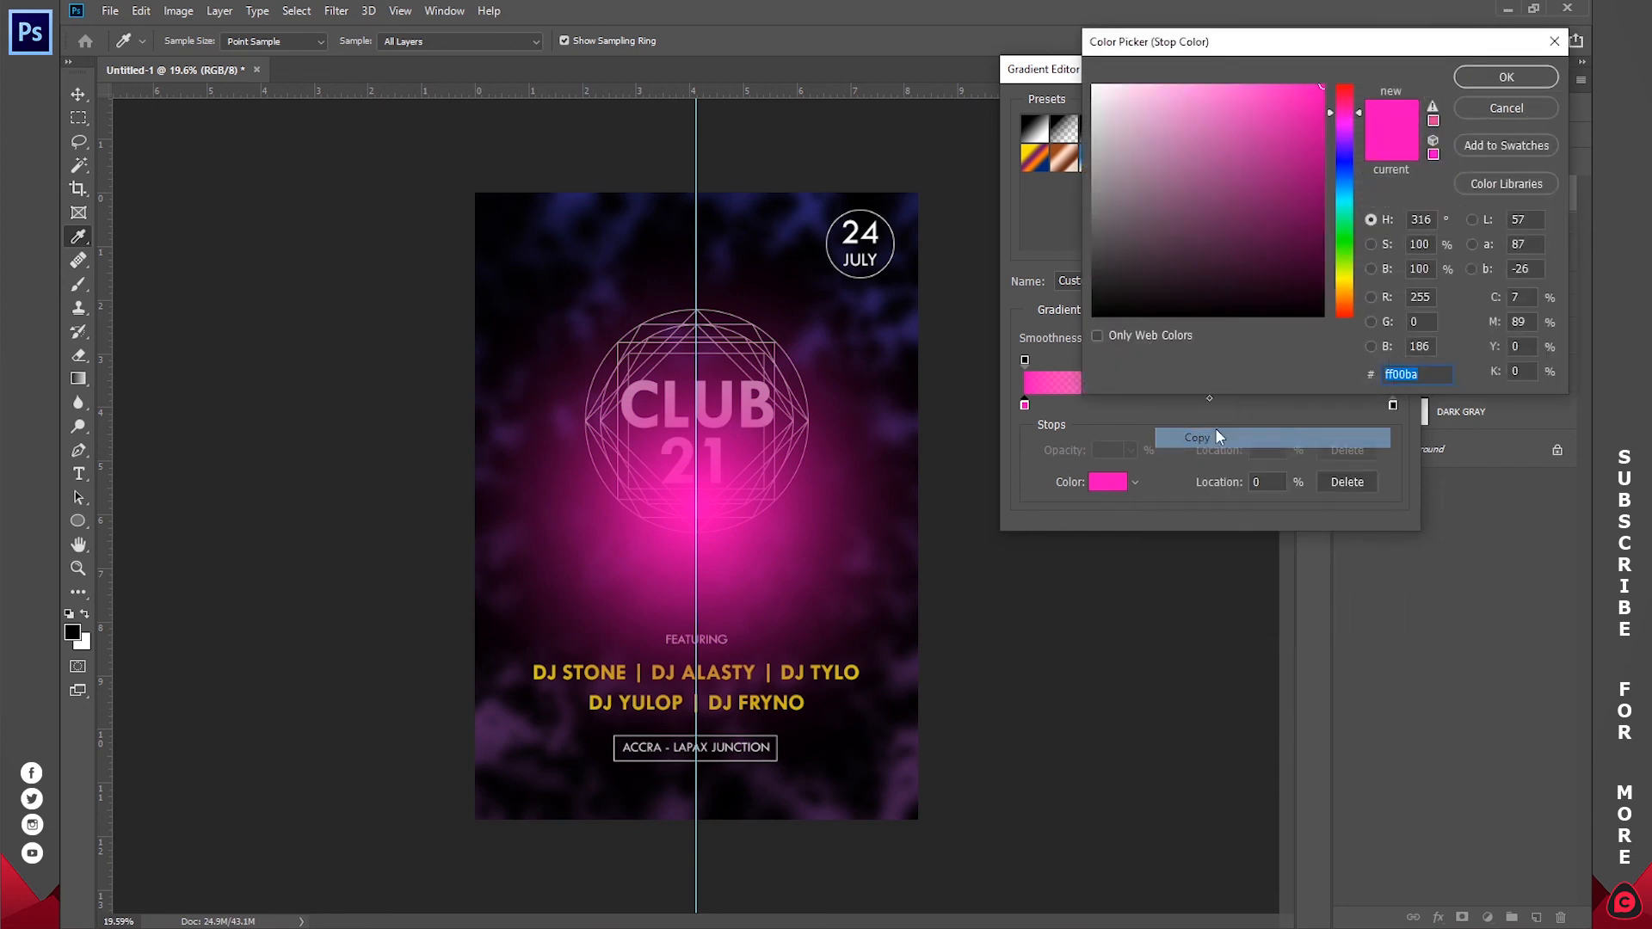
pyautogui.click(1504, 79)
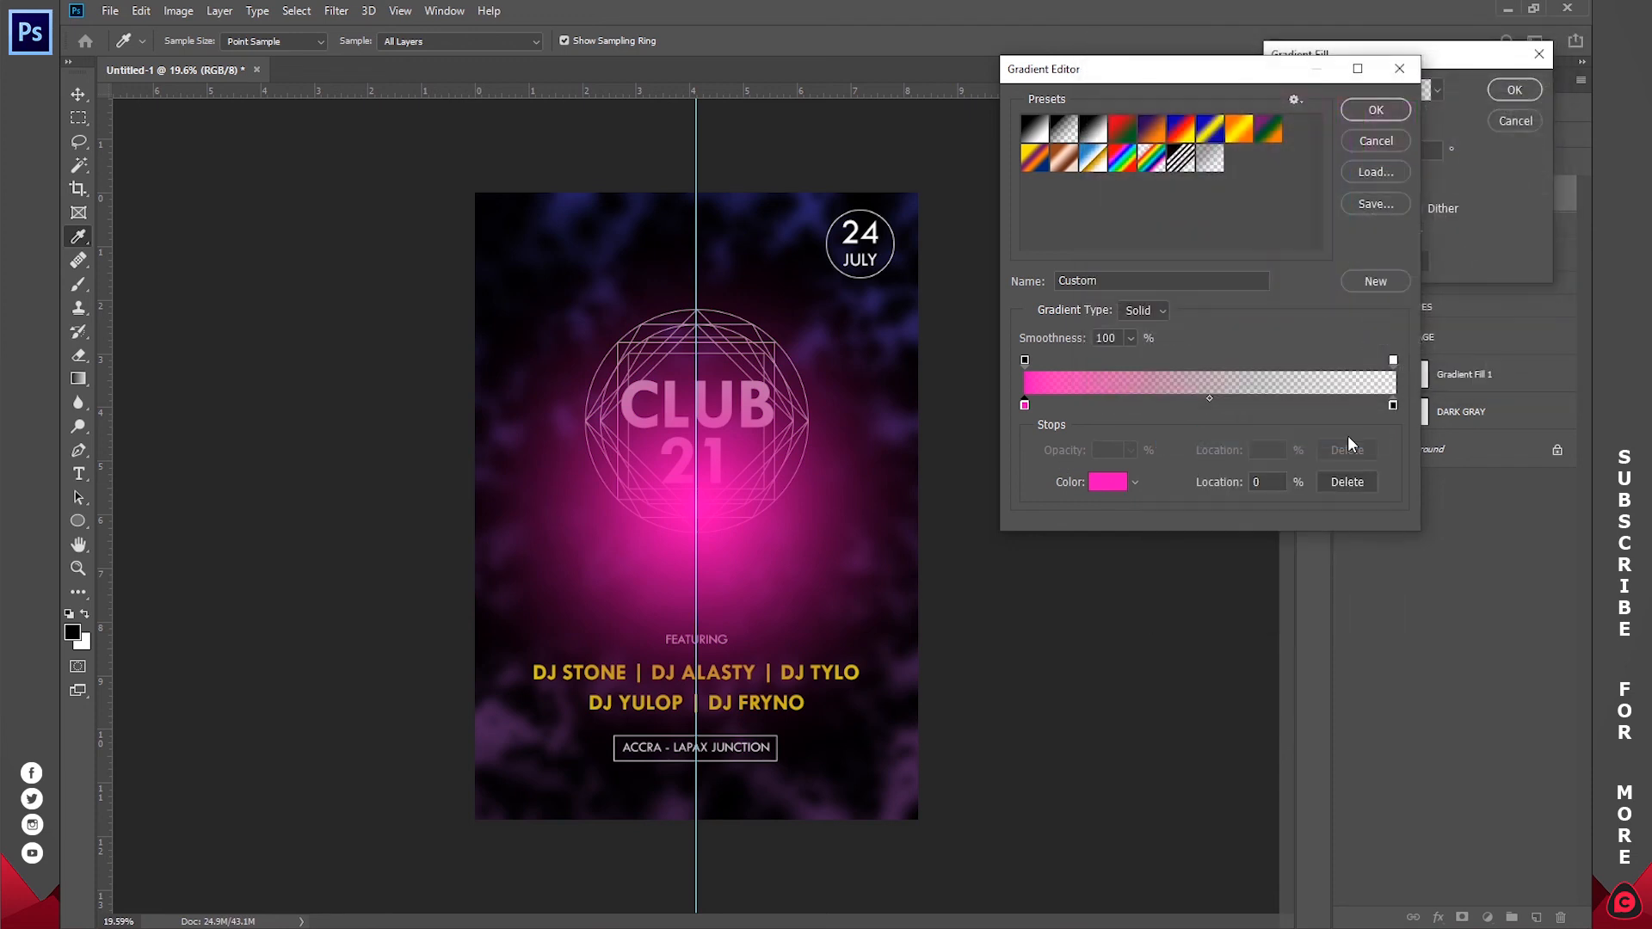
# - Set the gradient's end colour stop to dark magenta 8e0769 and accept the edited gradient
pyautogui.click(1394, 406)
pyautogui.click(1106, 483)
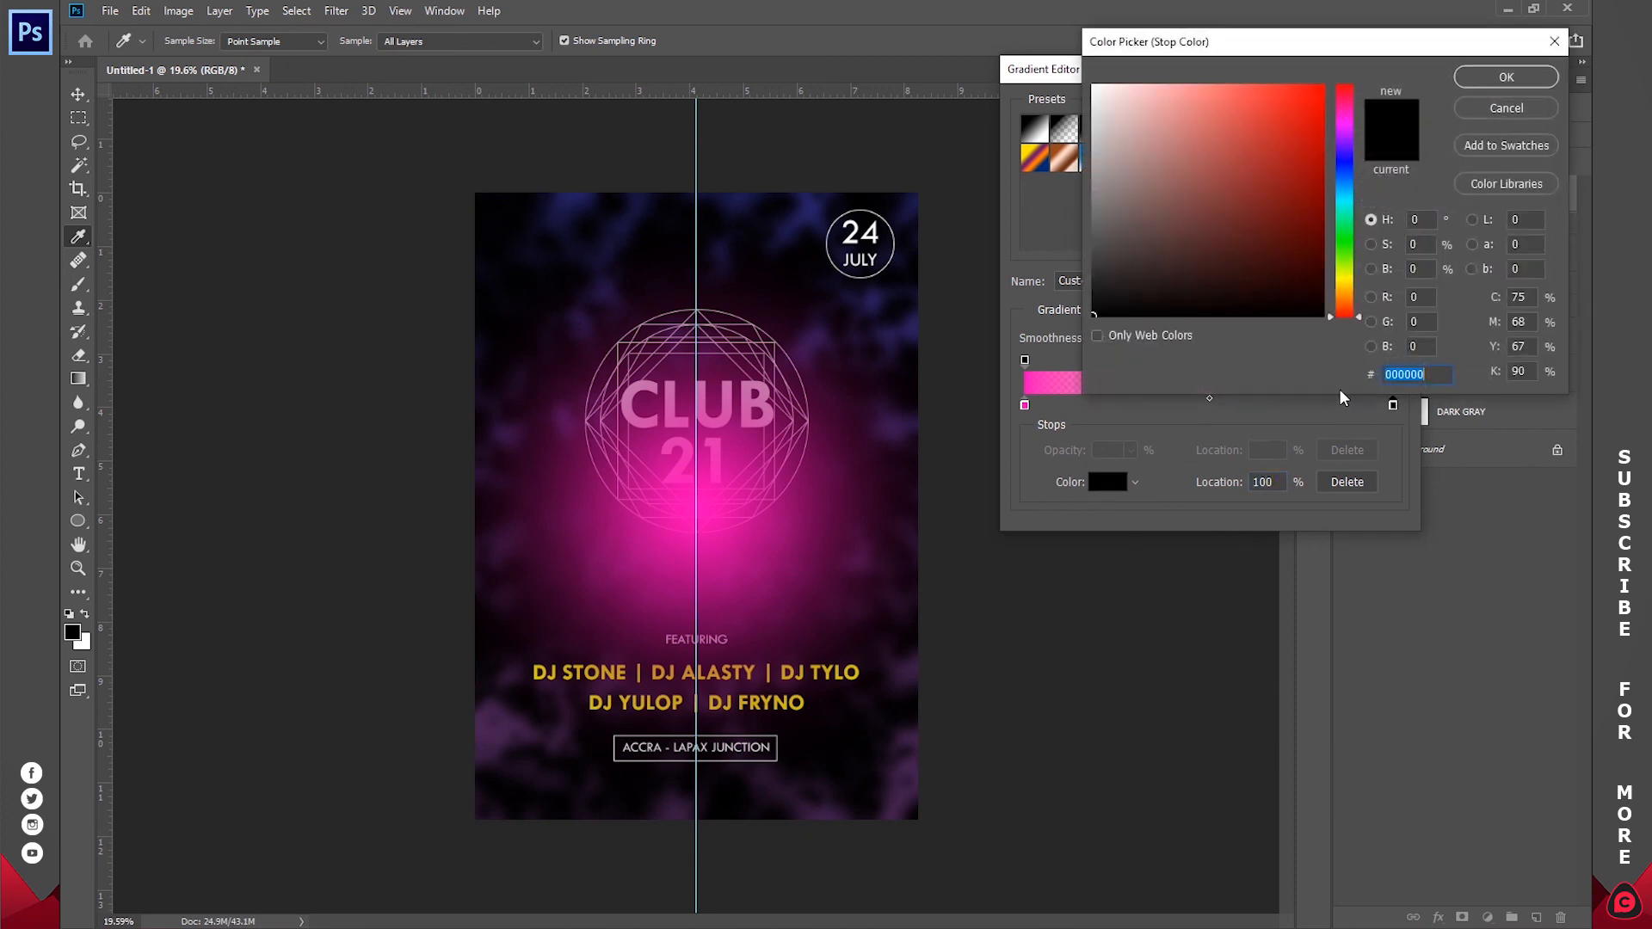
pyautogui.rightClick(1400, 375)
pyautogui.click(1277, 453)
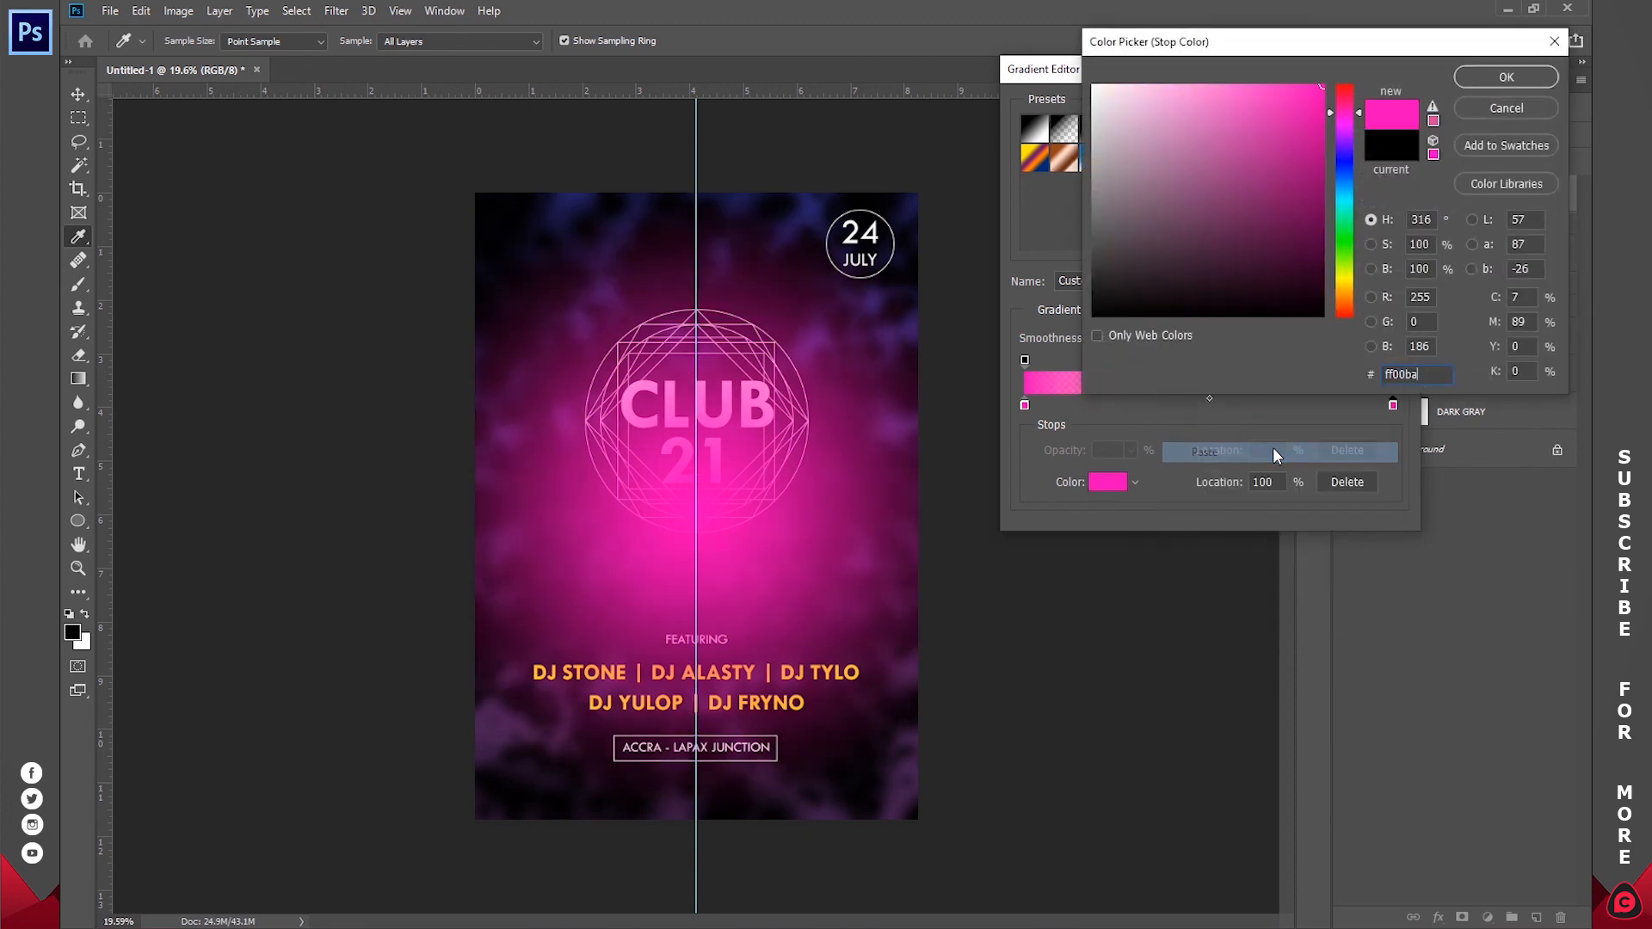
pyautogui.moveTo(1300, 128)
pyautogui.mouseDown()
pyautogui.moveTo(1309, 162)
pyautogui.moveTo(1343, 64)
pyautogui.mouseUp()
pyautogui.click(1312, 185)
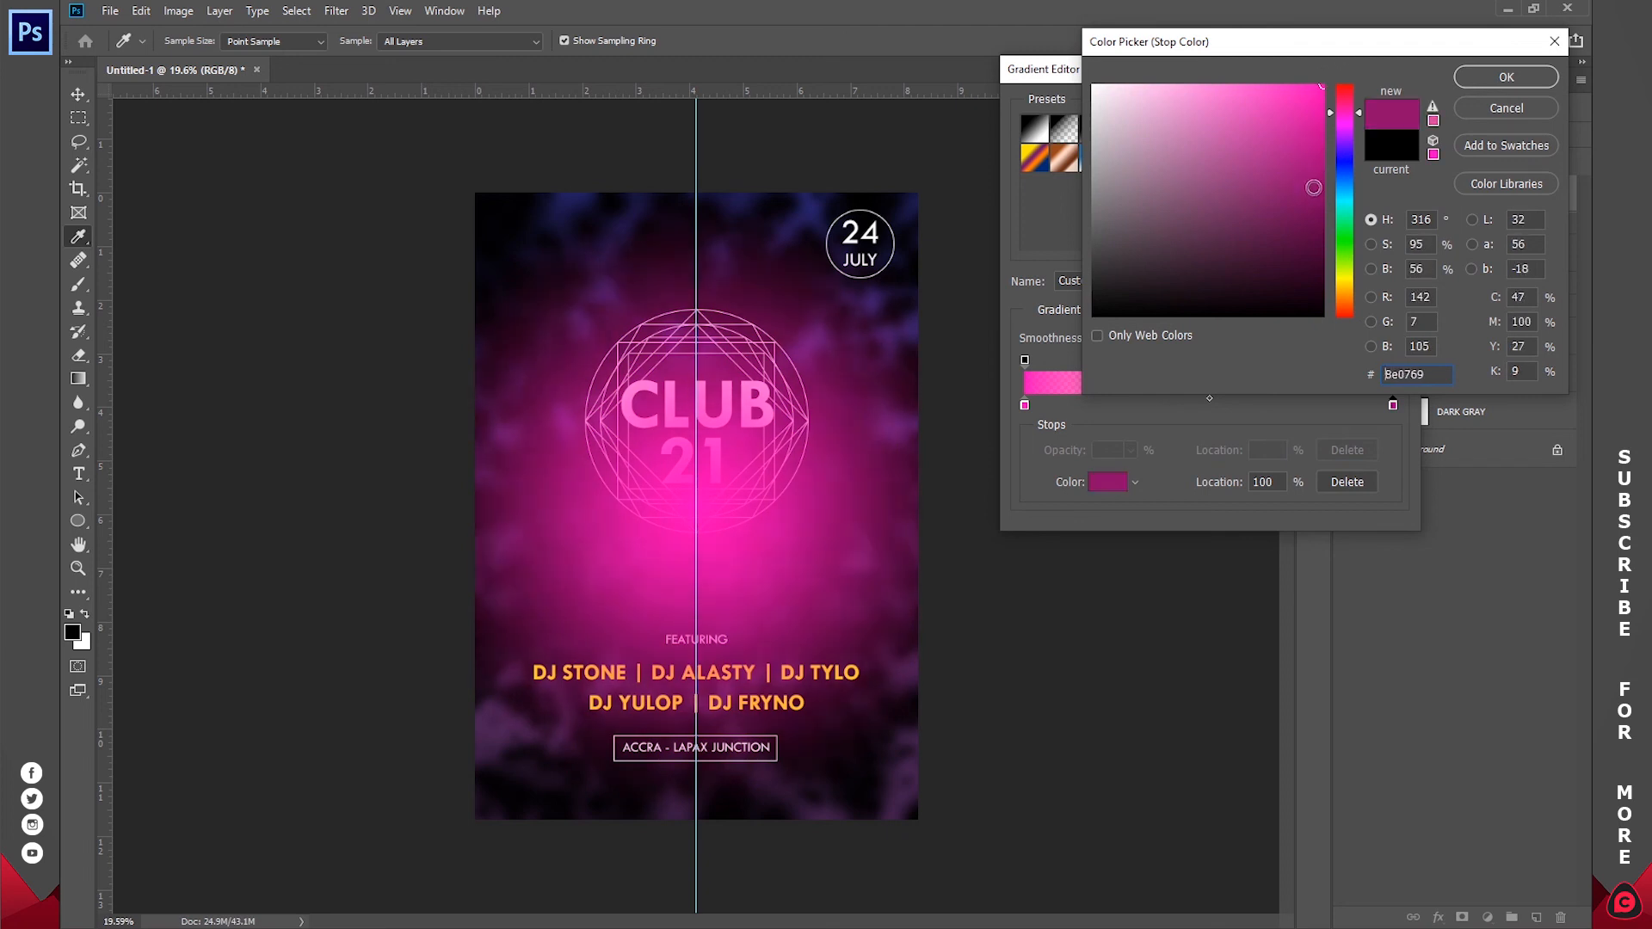
pyautogui.click(1502, 80)
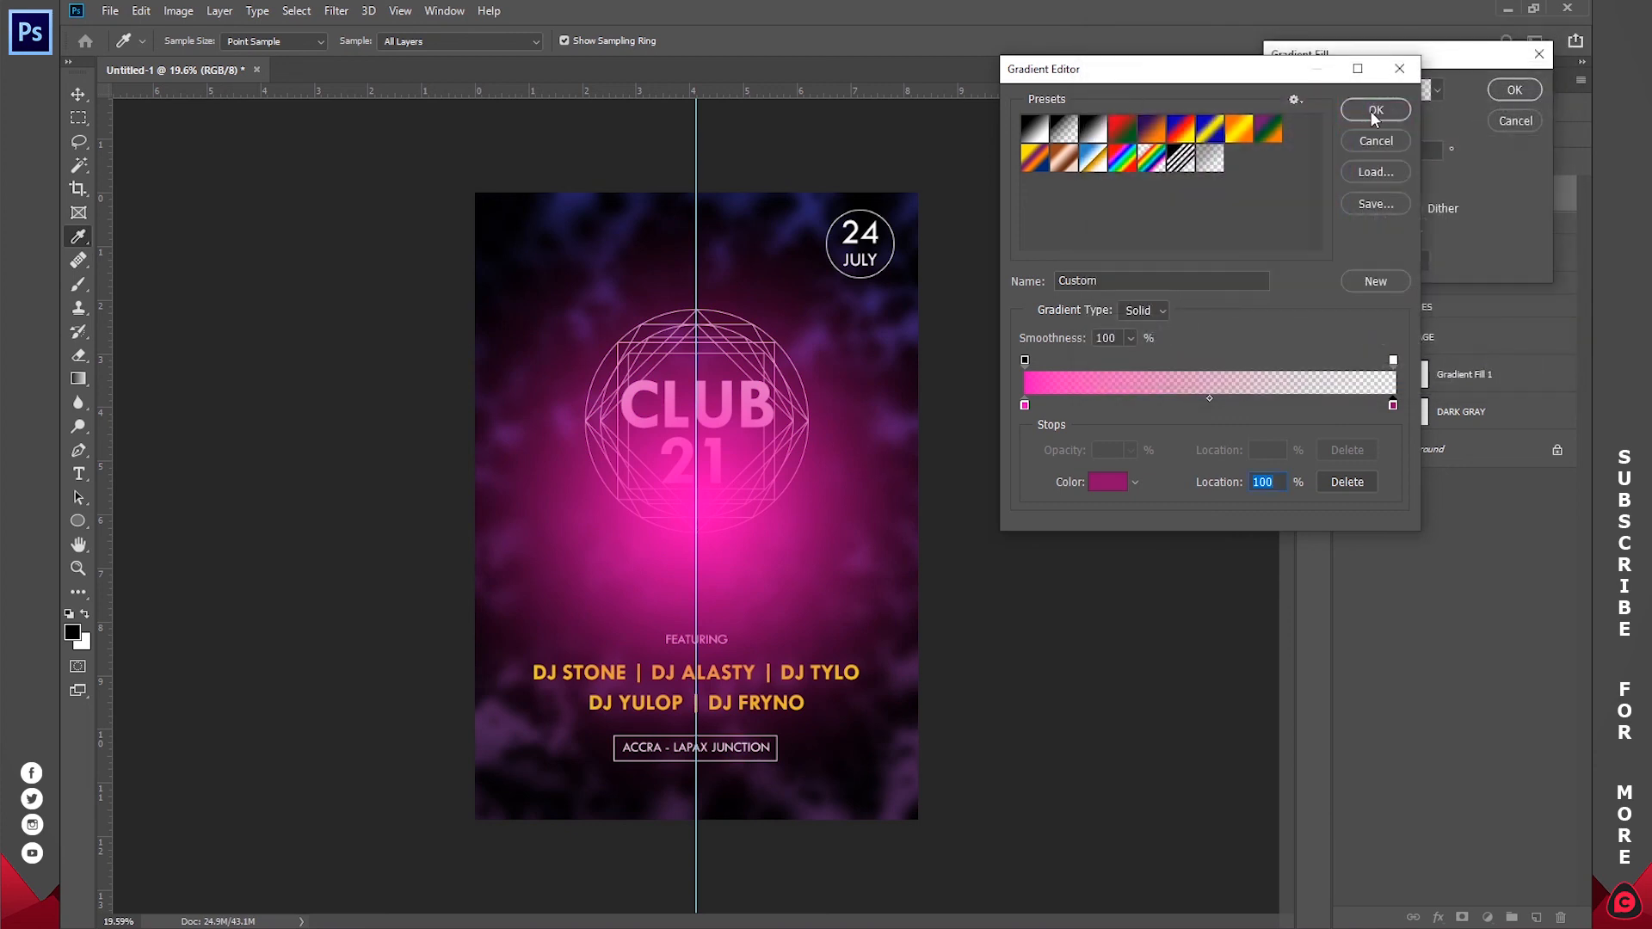
pyautogui.press('Return')
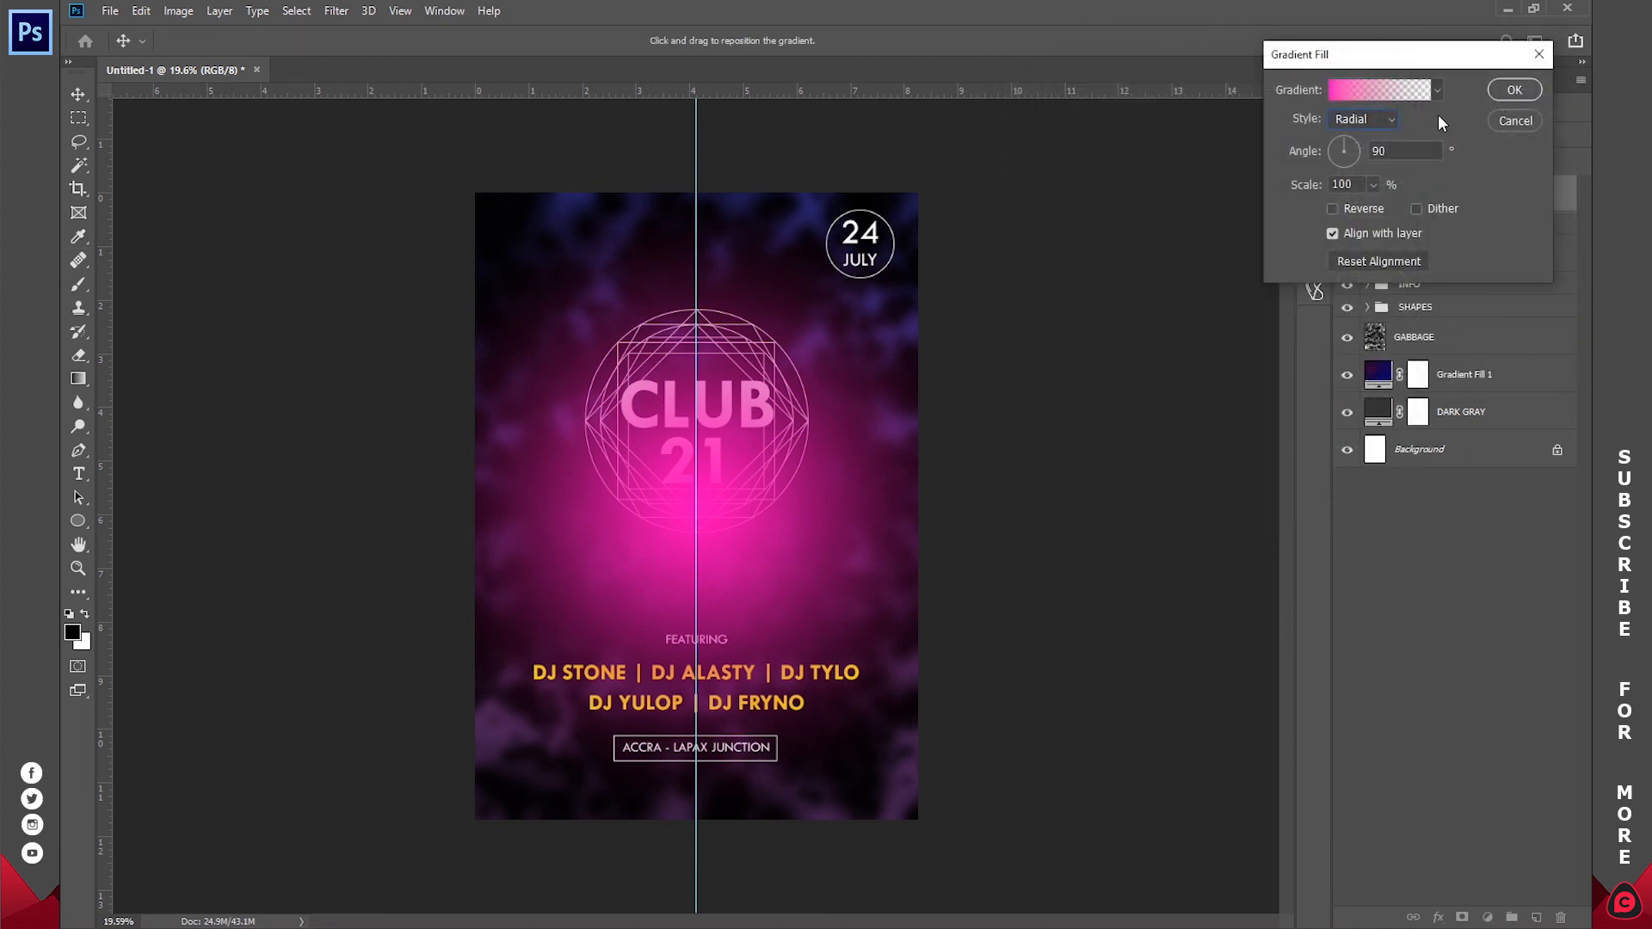
# - Move the radial gradient up so its glow is centred on the "CLUB 21" emblem, and accept the gradient fill
pyautogui.moveTo(697, 503); pyautogui.dragTo(704, 383)
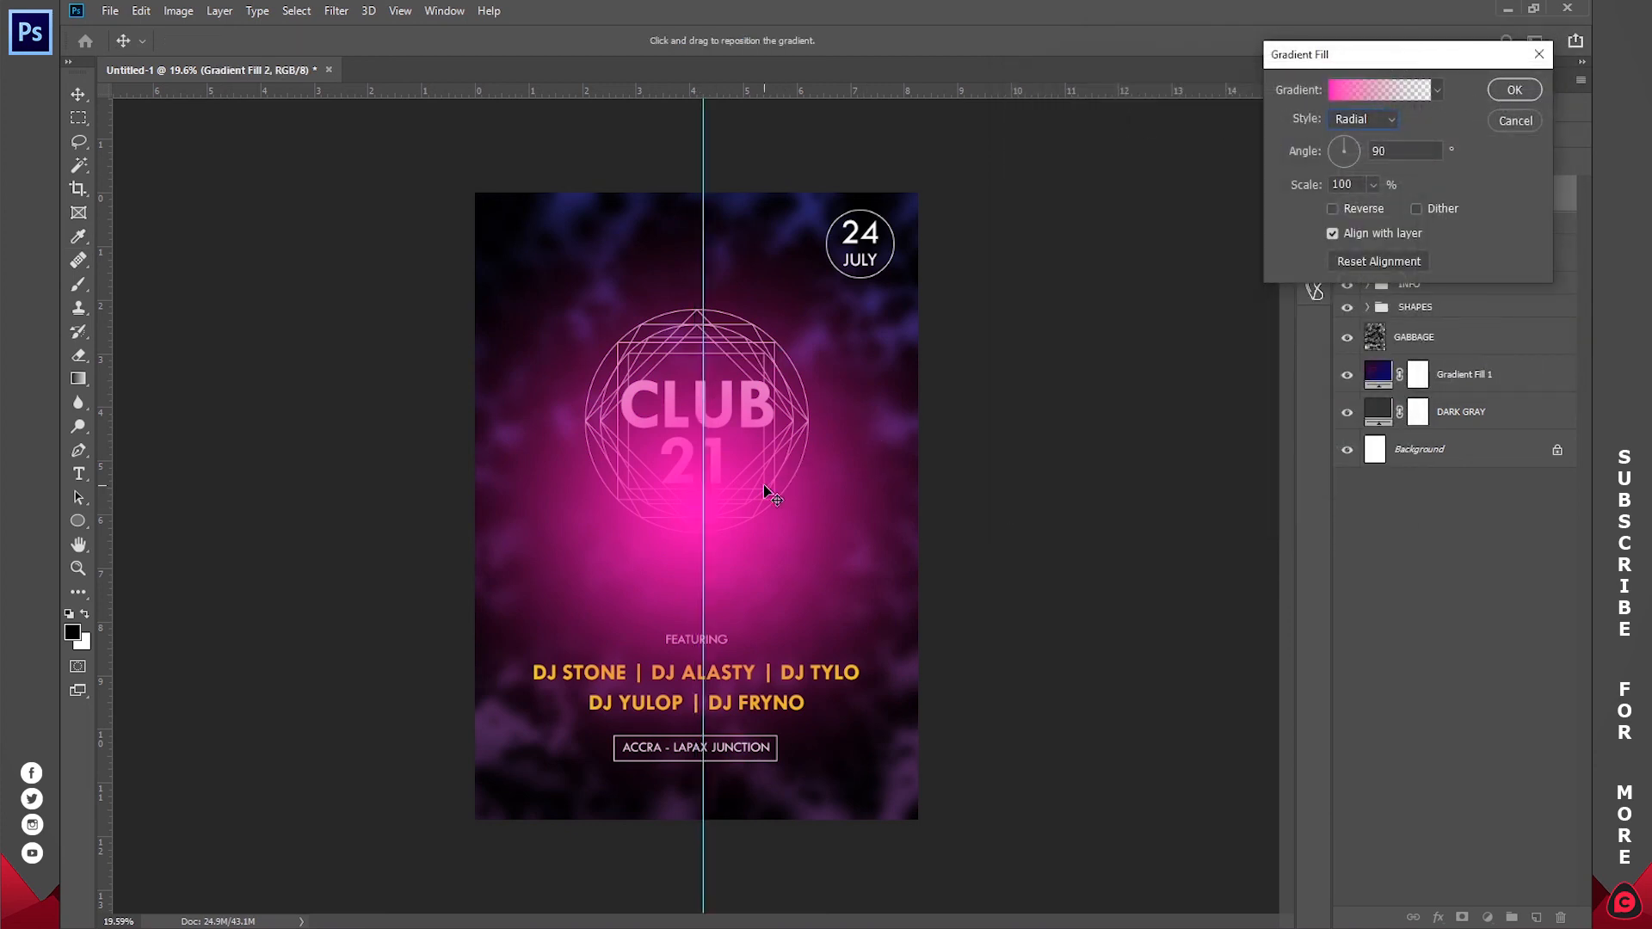
pyautogui.moveTo(750, 495); pyautogui.dragTo(757, 426)
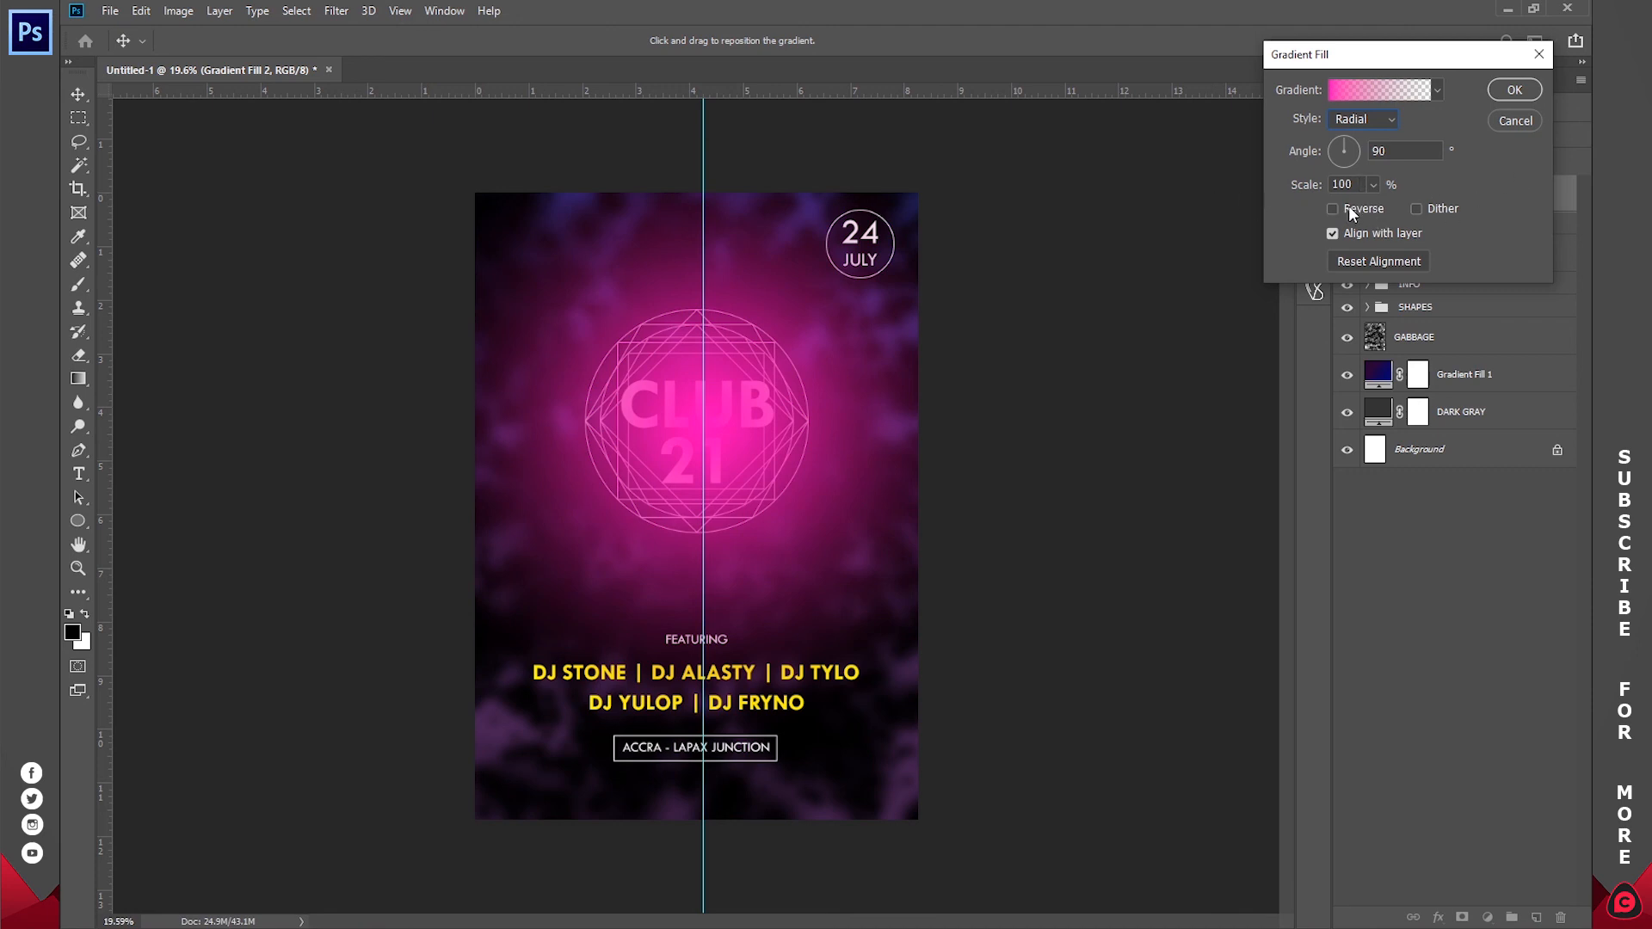
pyautogui.click(1500, 94)
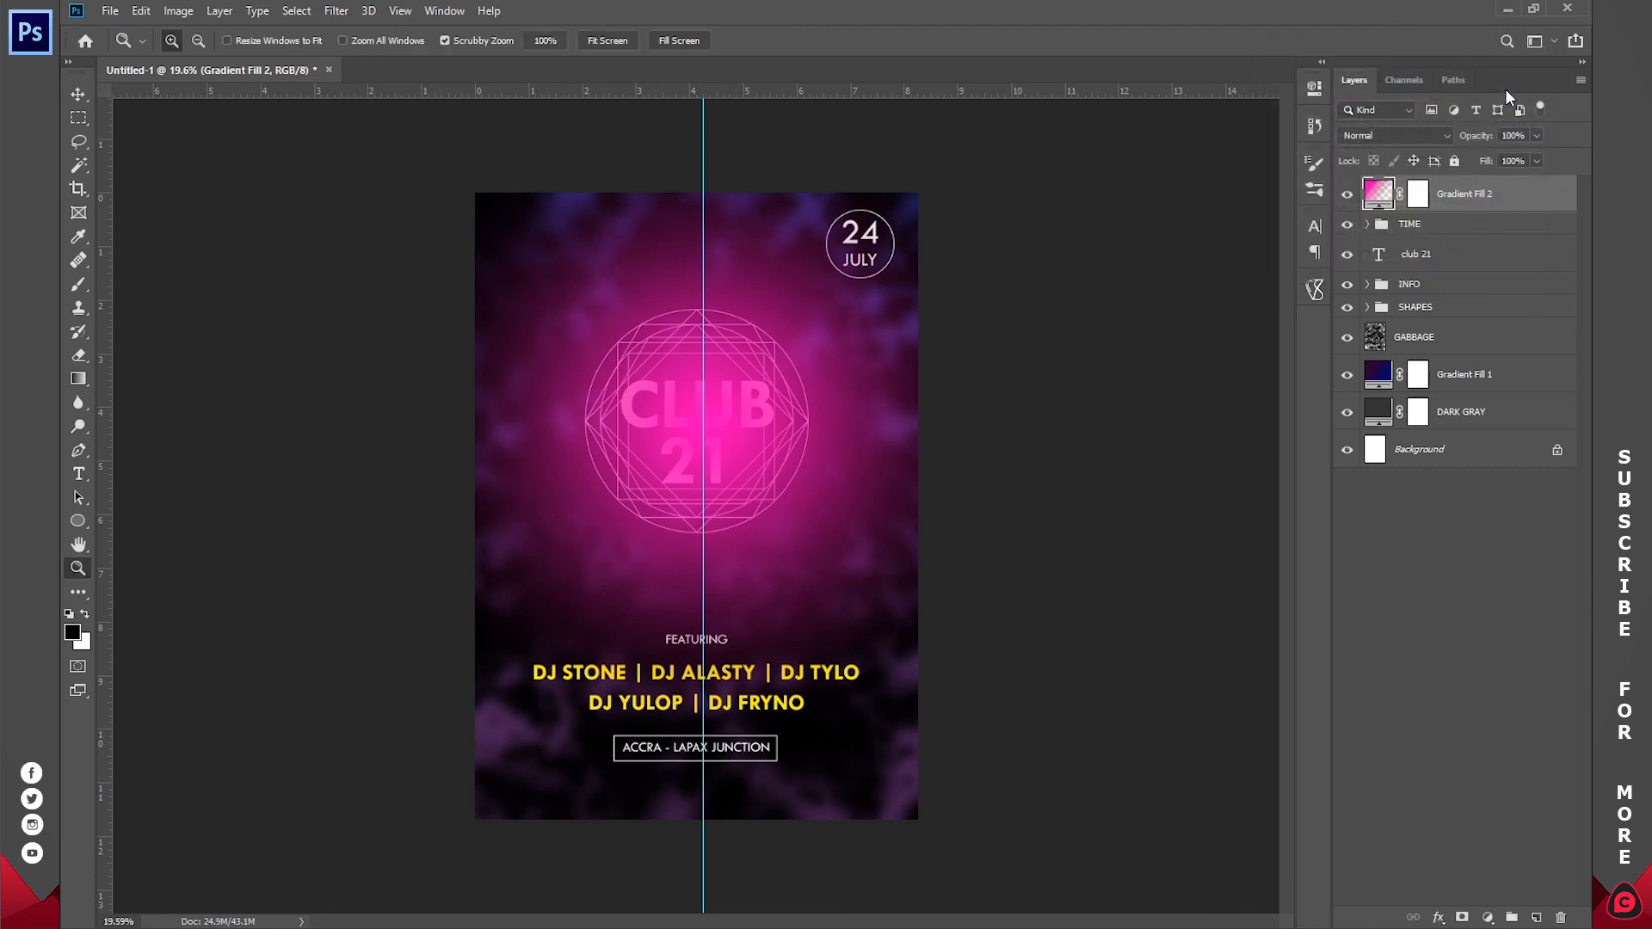
# - Set the new gradient fill layer's blend mode to Linear Dodge (Add) and its opacity to 80%
pyautogui.click(1367, 136)
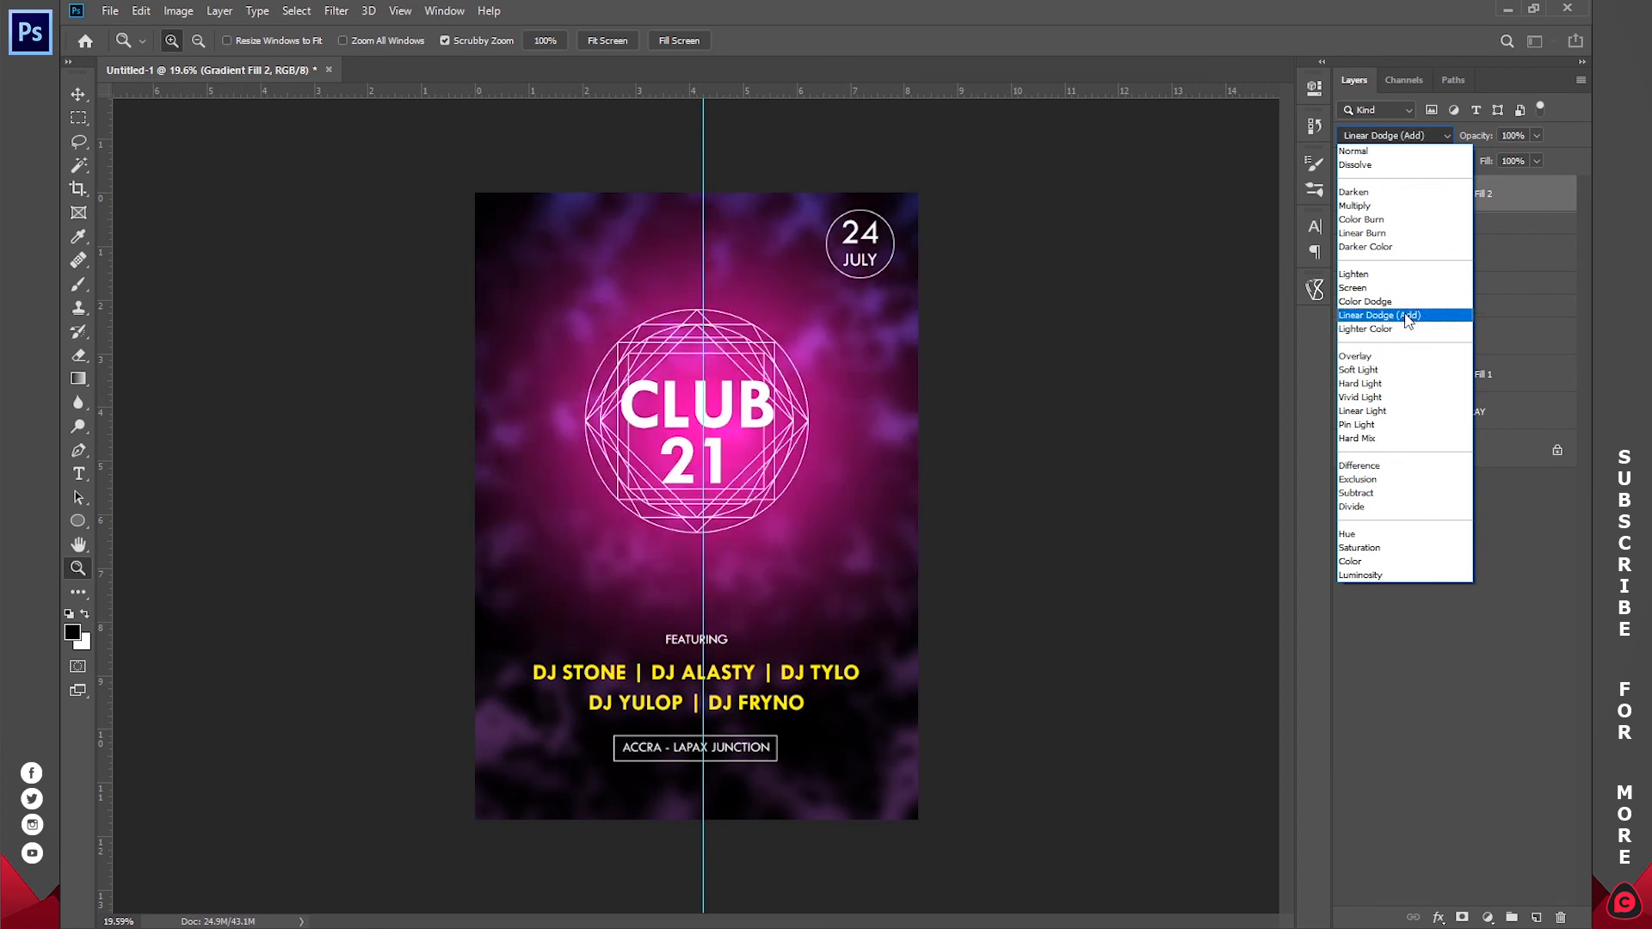
pyautogui.click(1407, 317)
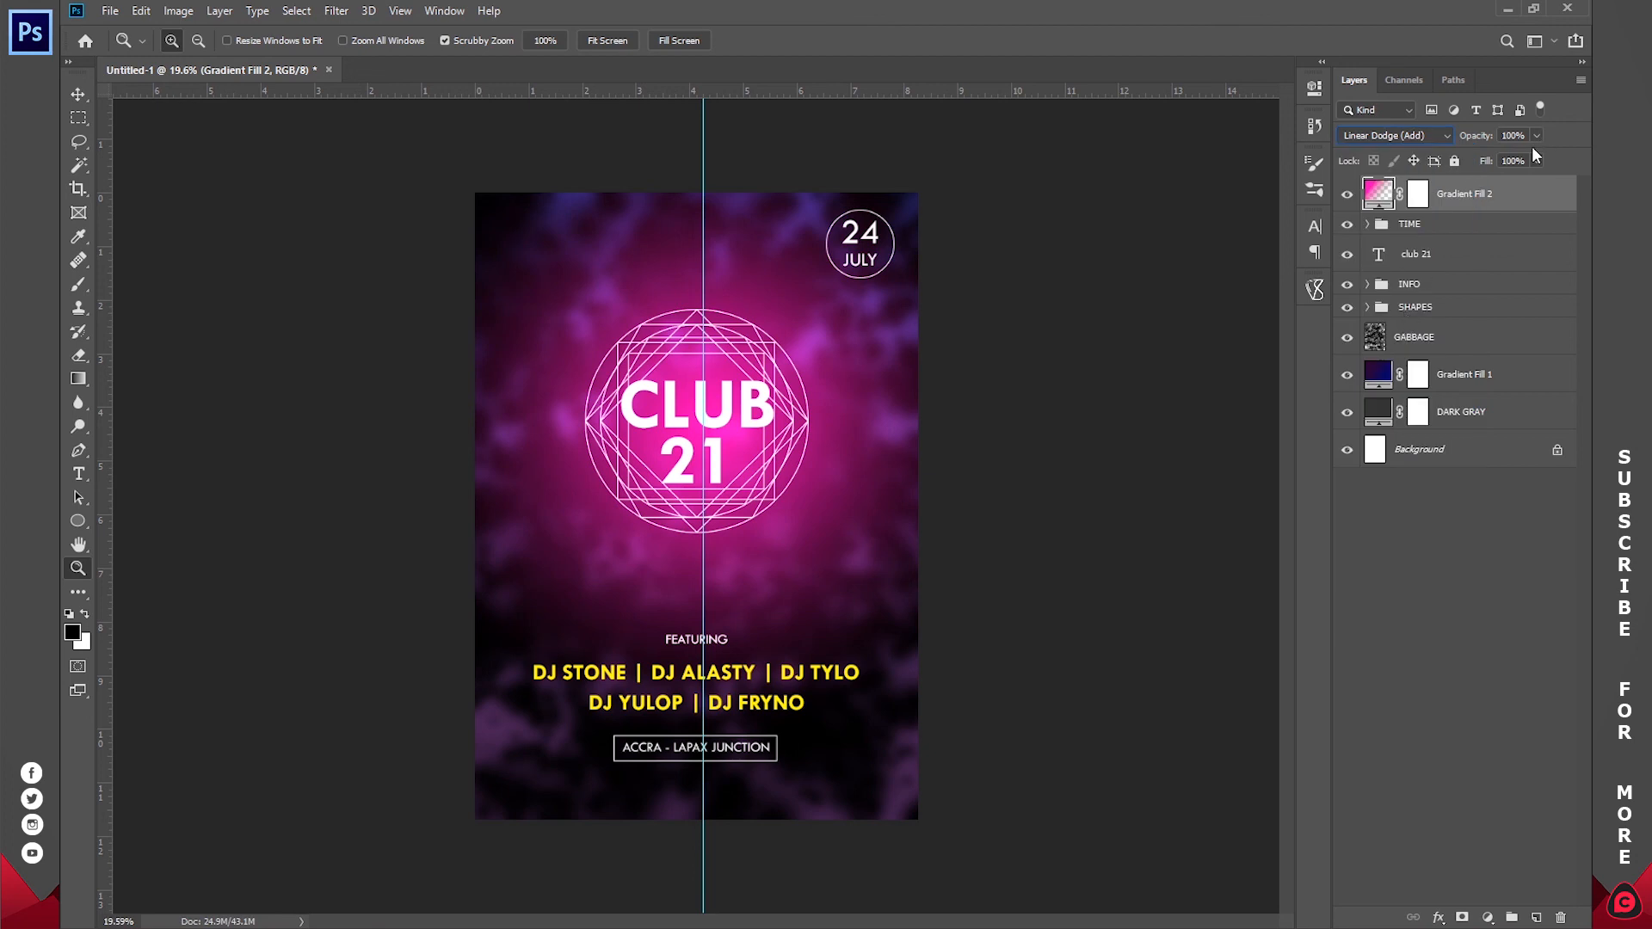
pyautogui.moveTo(1490, 141); pyautogui.dragTo(1478, 140)
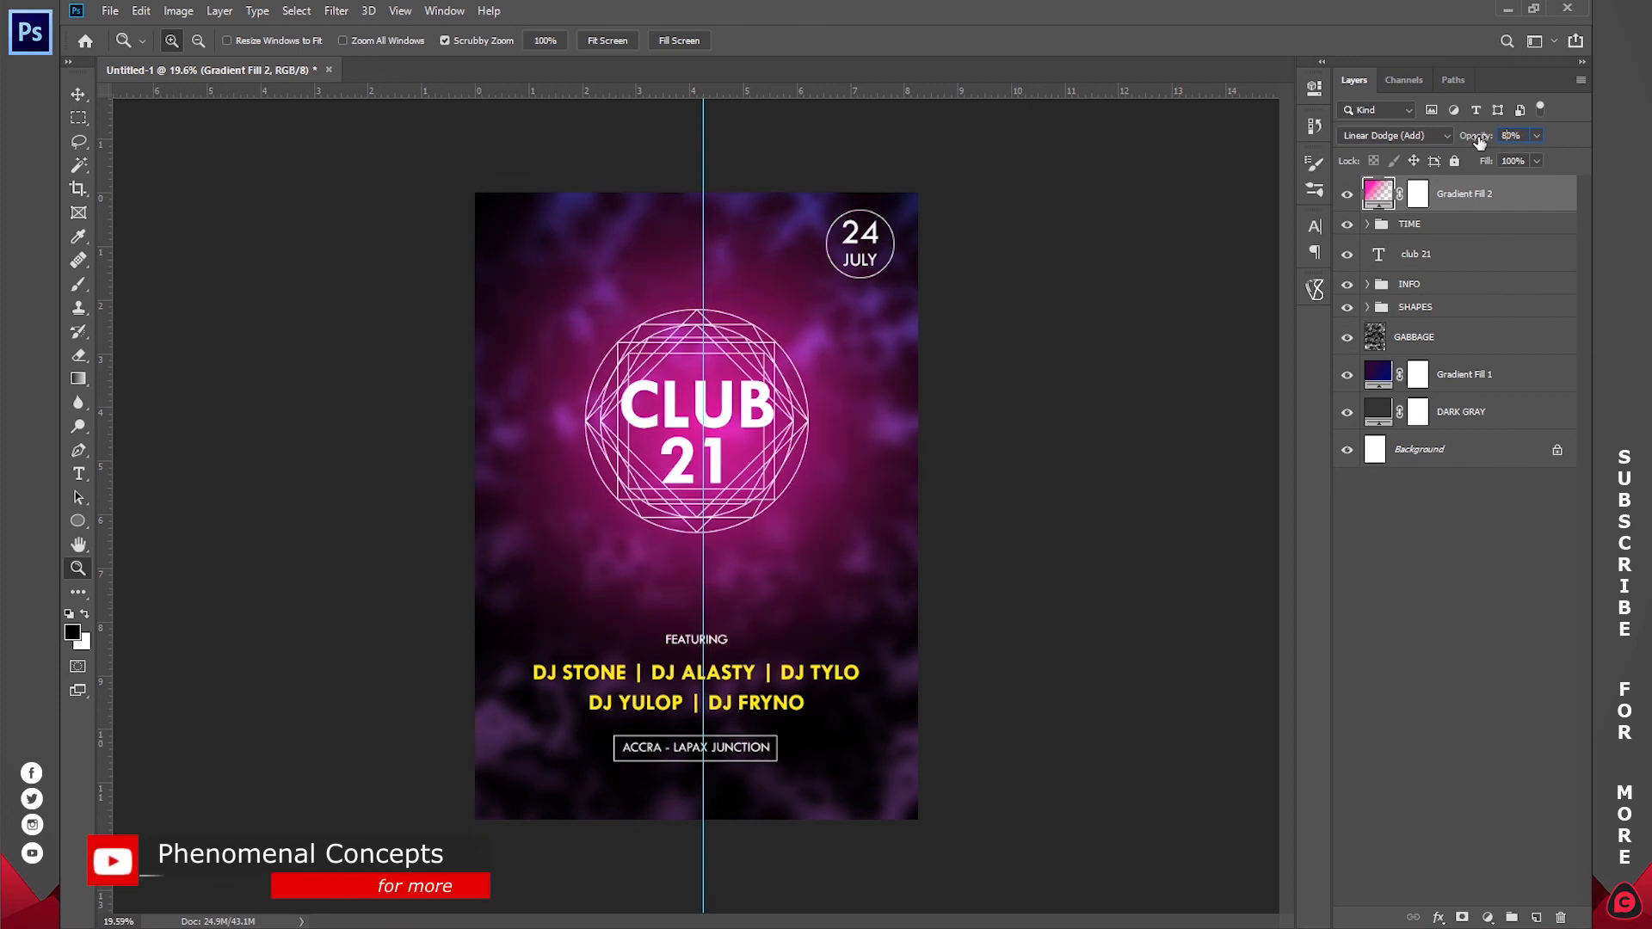
pyautogui.click(1459, 534)
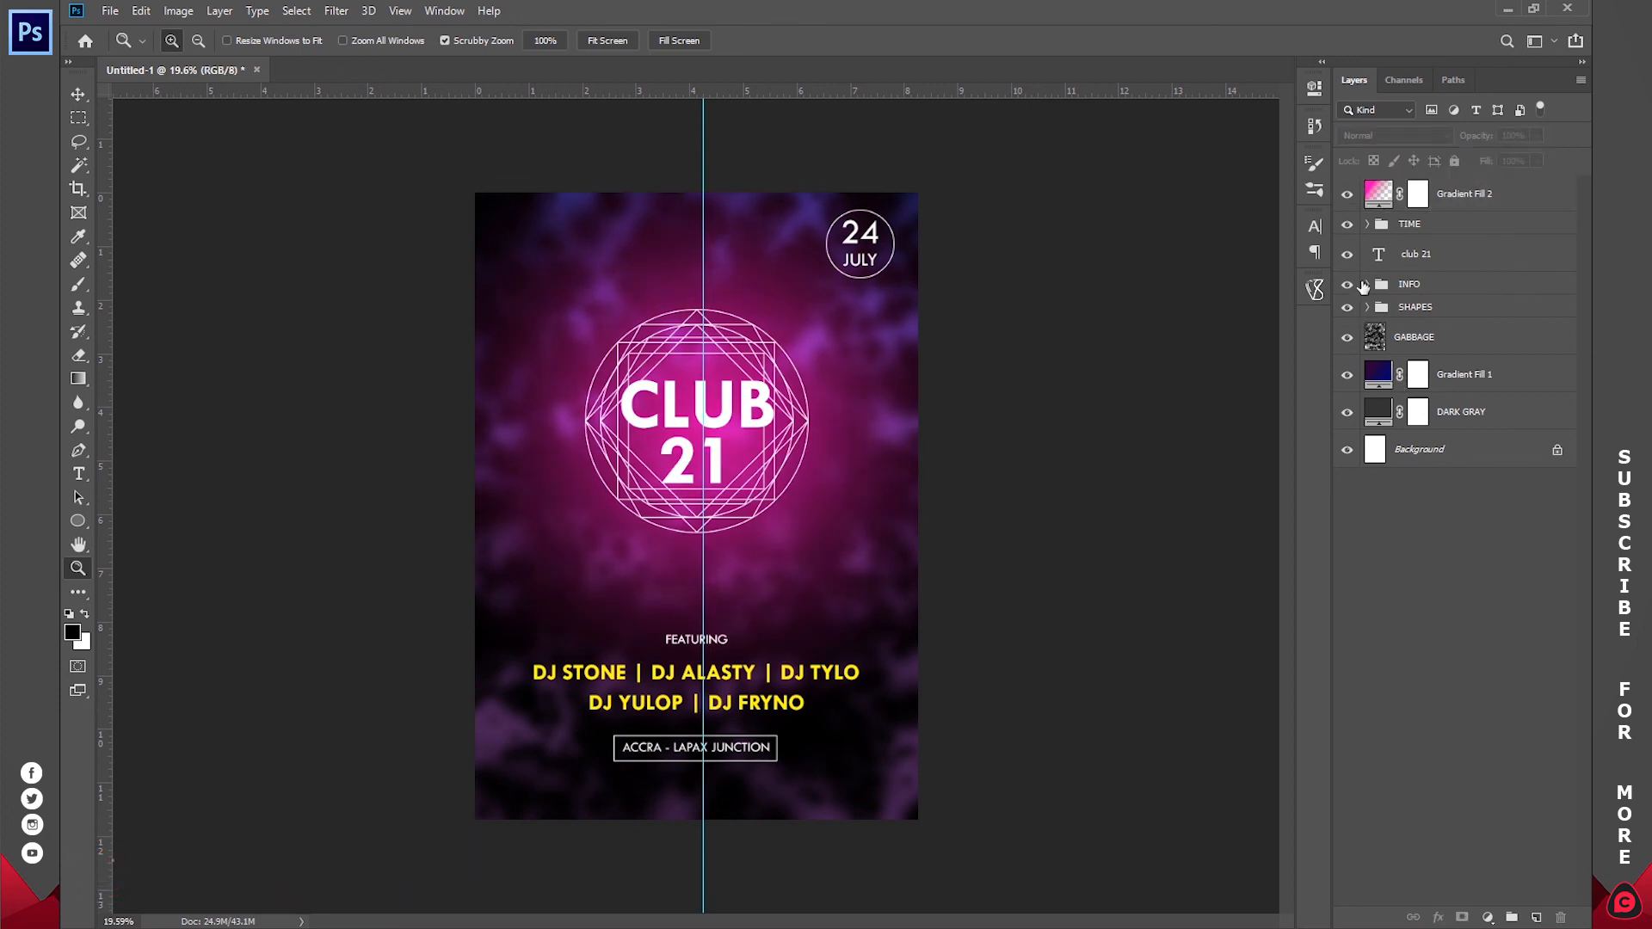
# - Reopen the radial gradient fill and change its starting colour stop to purple-pink d513c5
pyautogui.doubleClick(1374, 194)
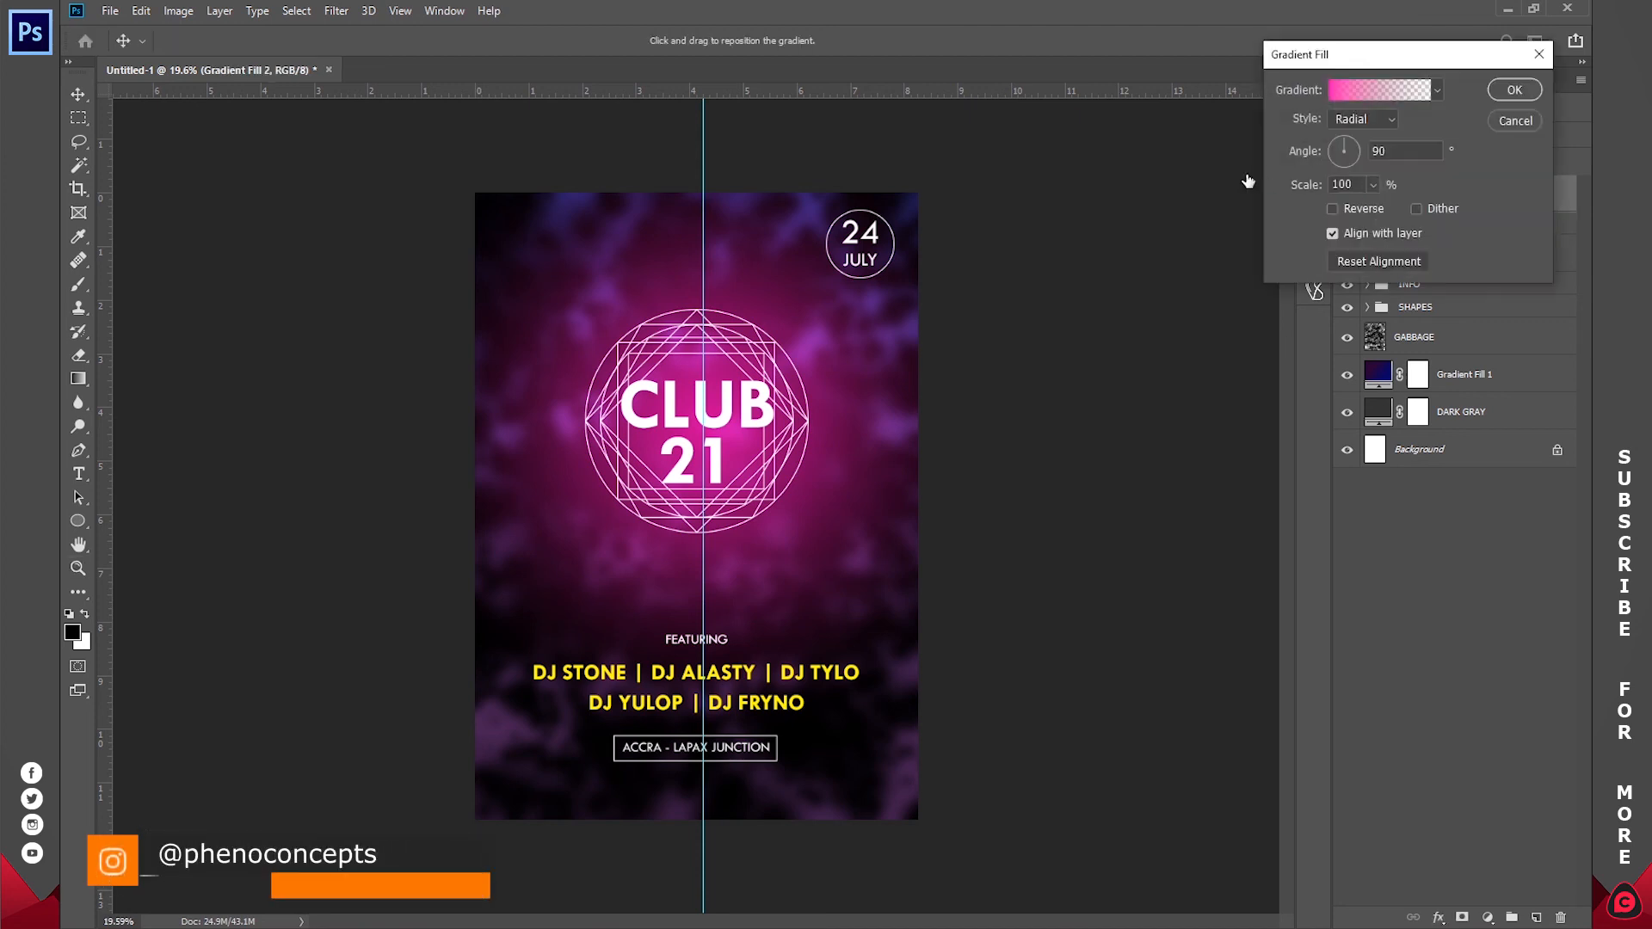
pyautogui.click(1361, 88)
pyautogui.doubleClick(1025, 405)
pyautogui.click(1346, 122)
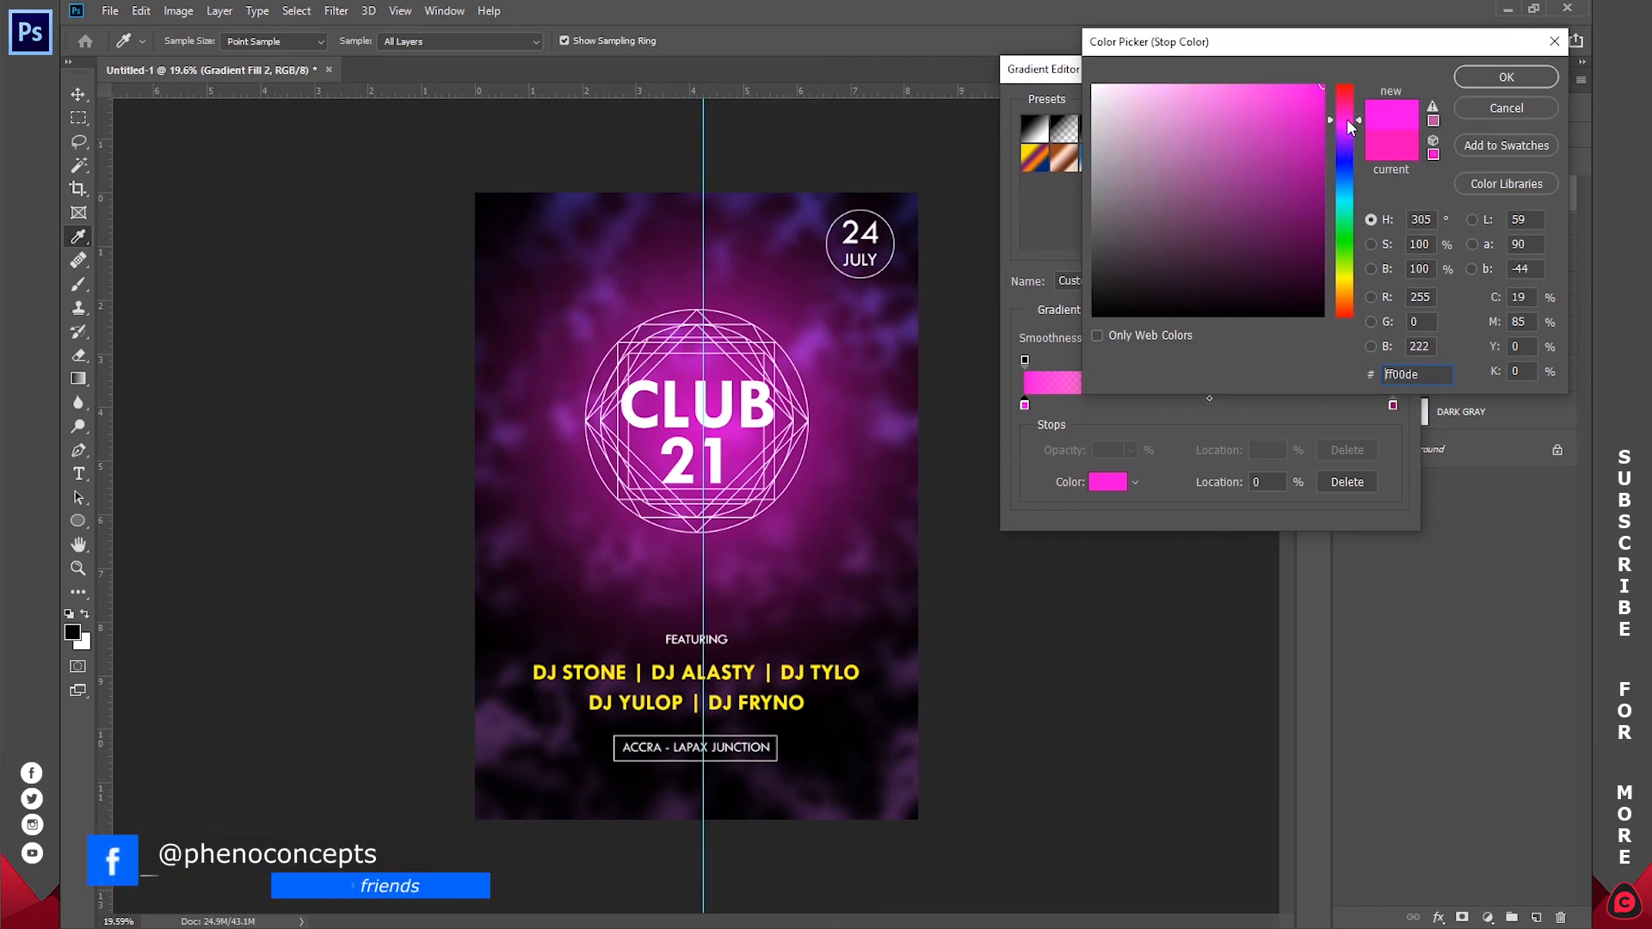
pyautogui.click(1305, 127)
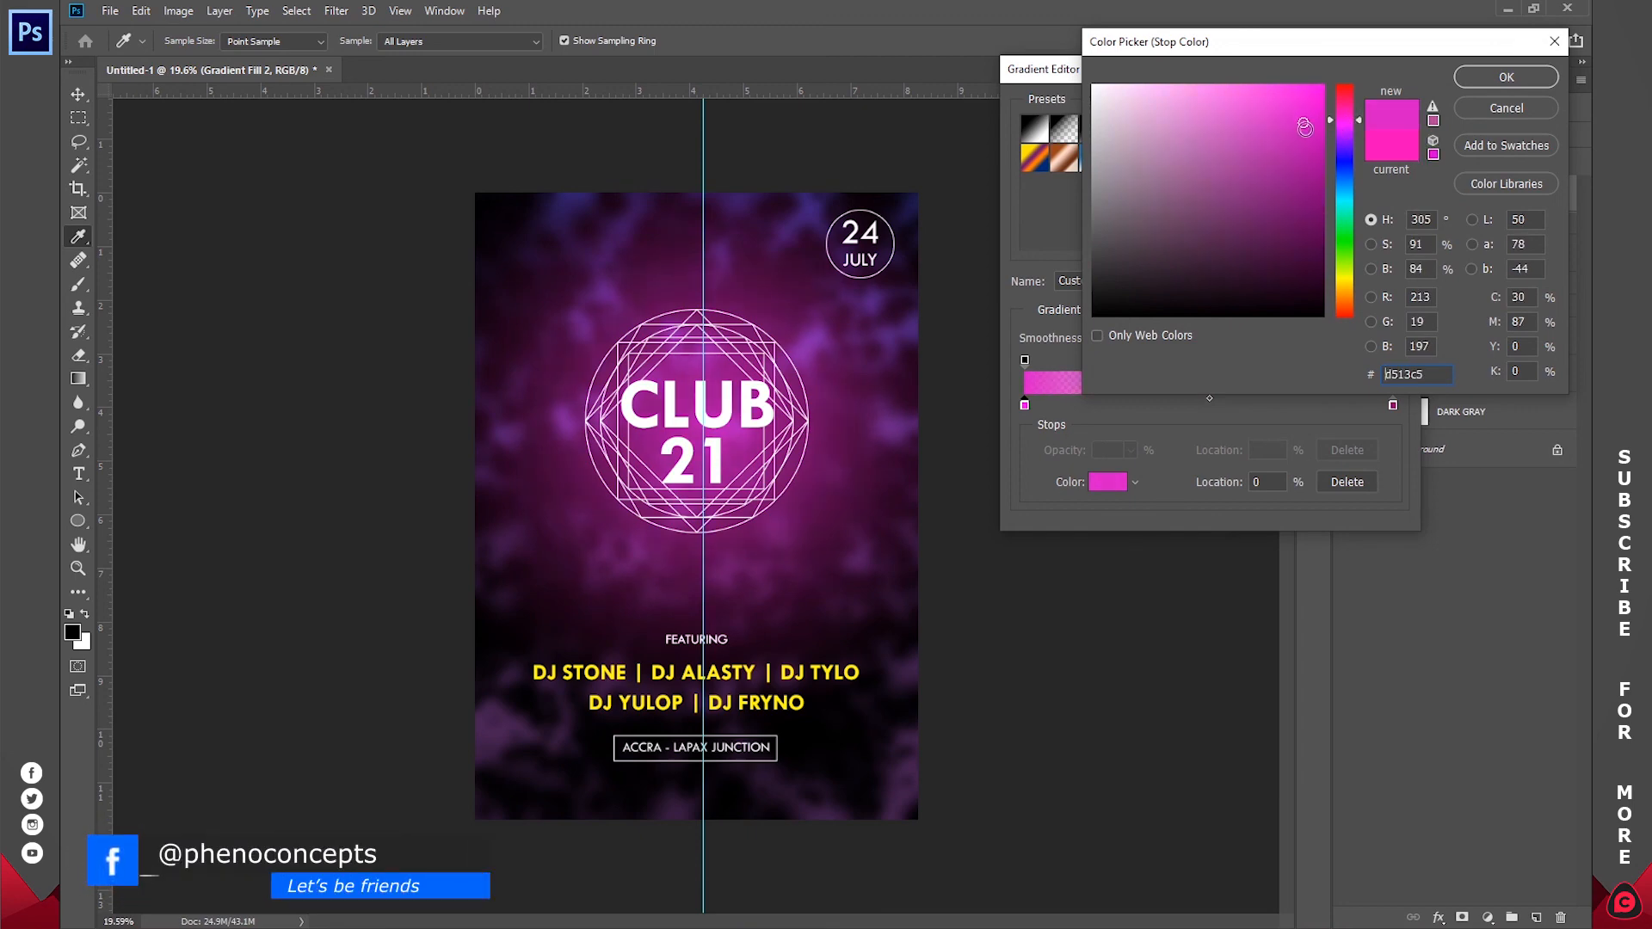
pyautogui.click(1497, 79)
# - Change the radial gradient's end colour stop to a dark purple and accept the gradient fill
pyautogui.doubleClick(1393, 405)
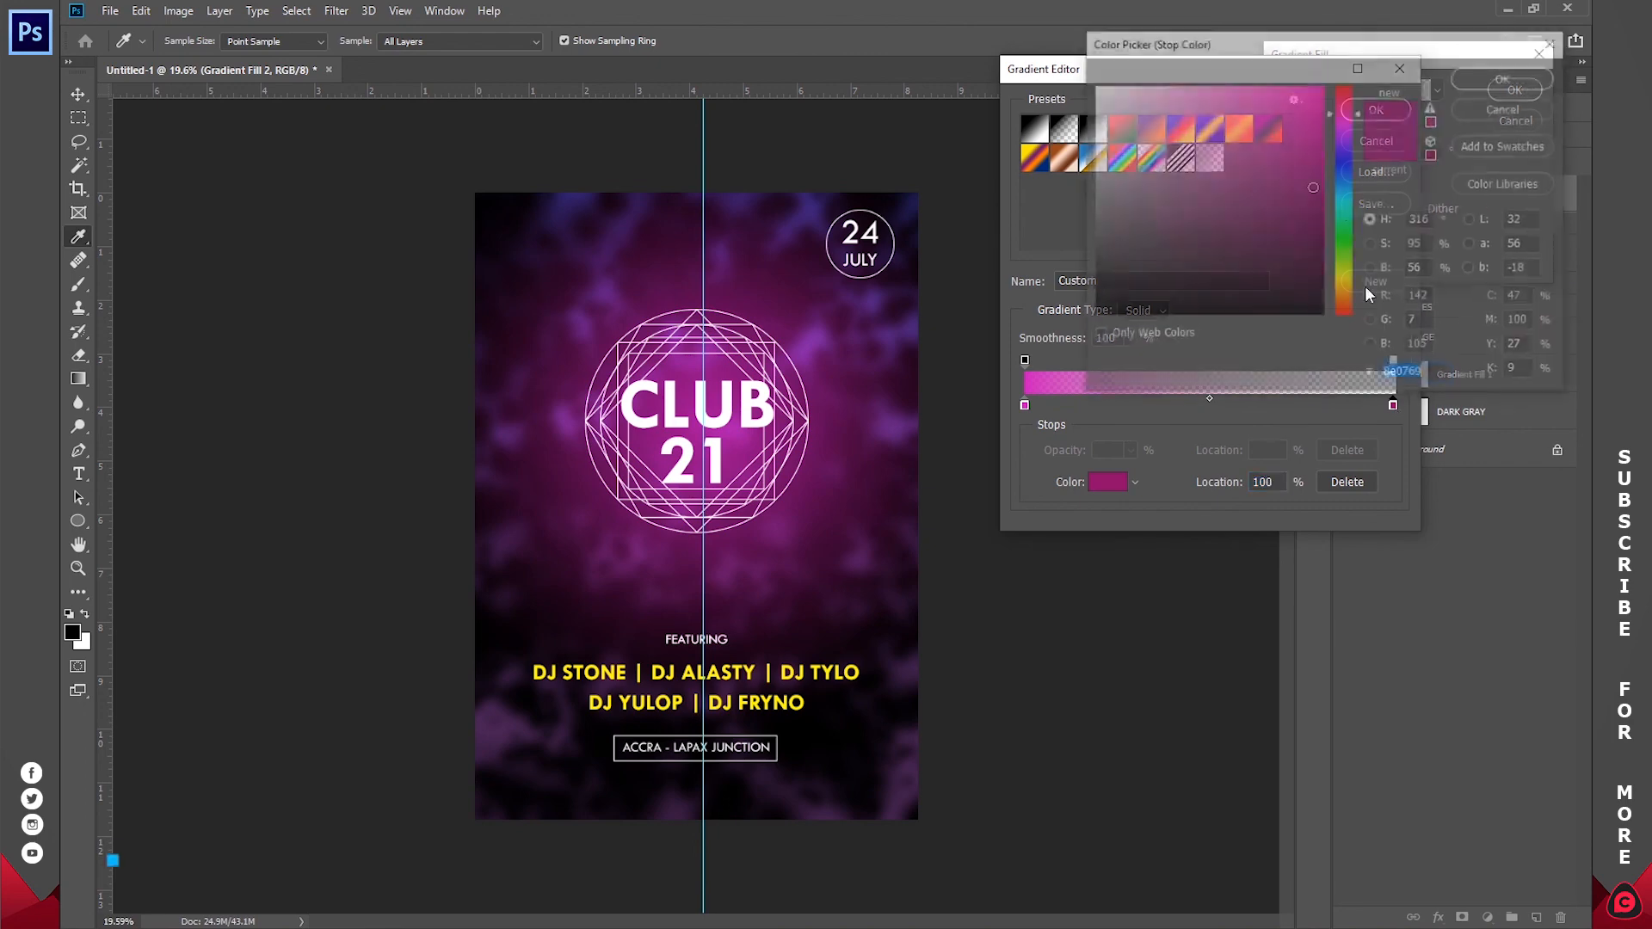
pyautogui.click(1315, 219)
pyautogui.click(1505, 76)
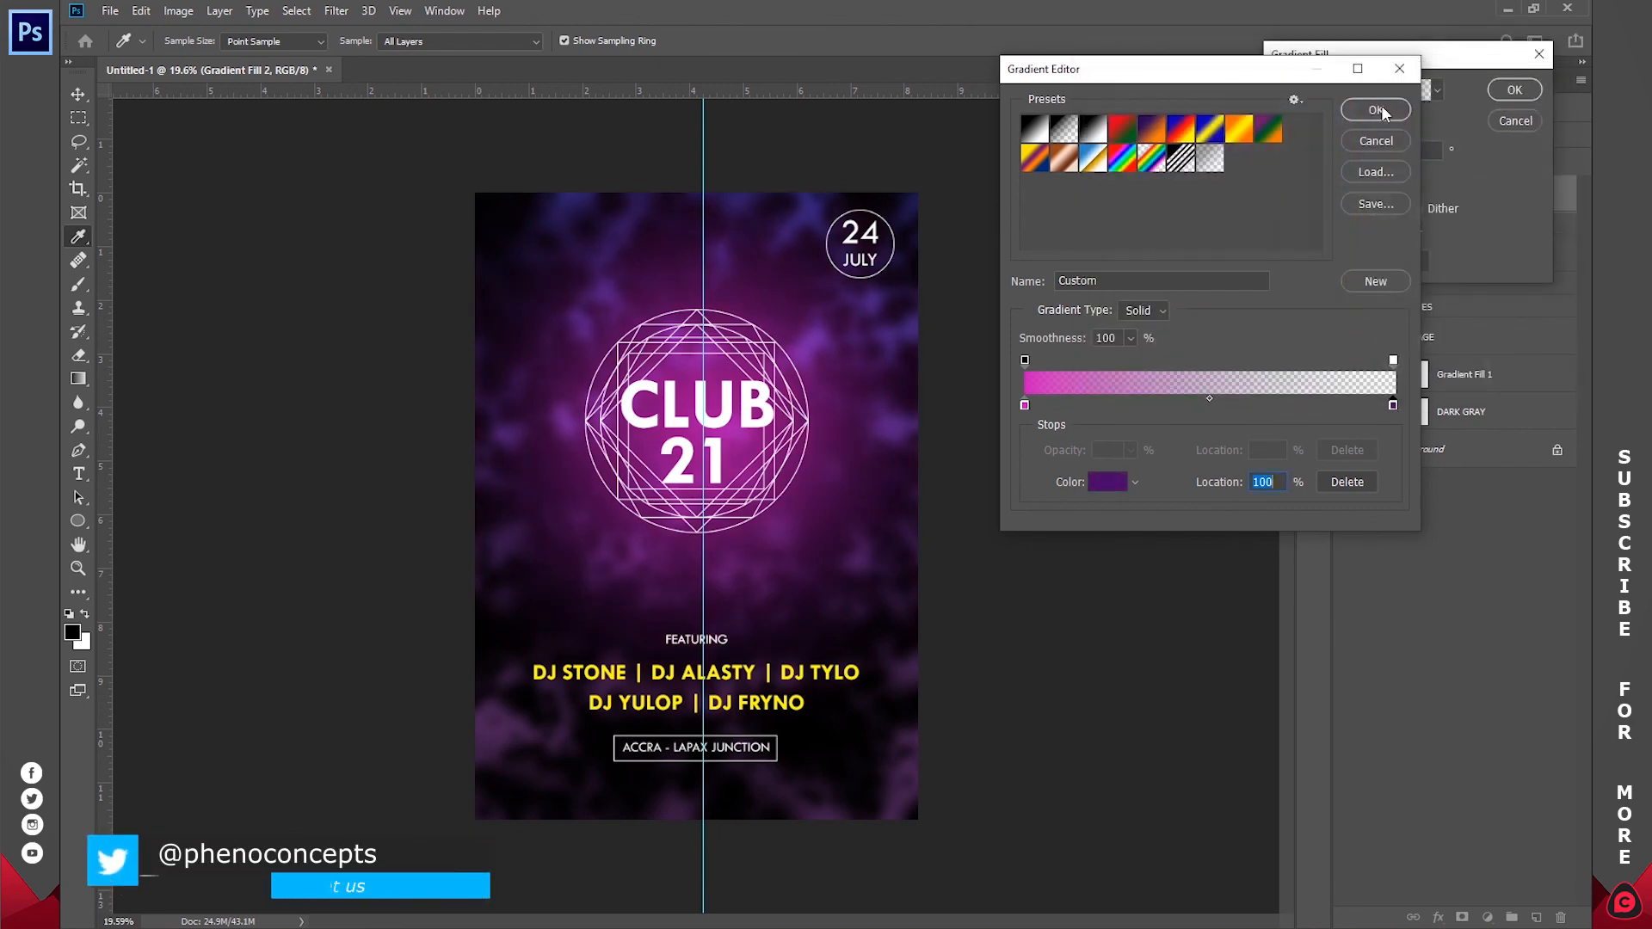
pyautogui.click(1370, 100)
pyautogui.click(1520, 91)
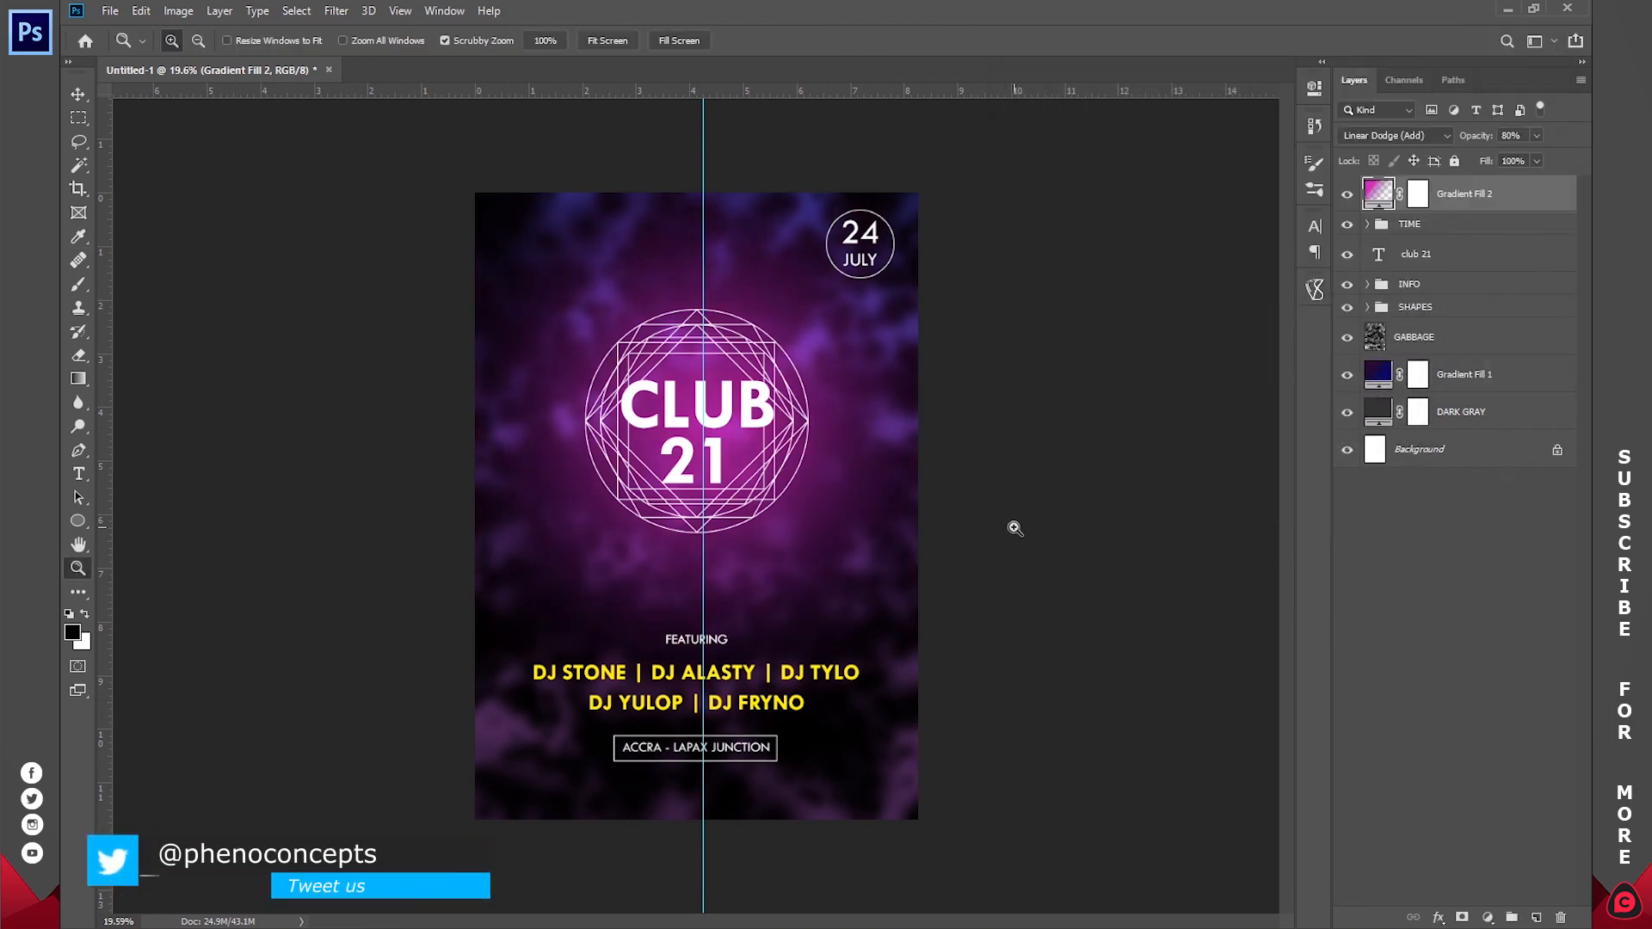